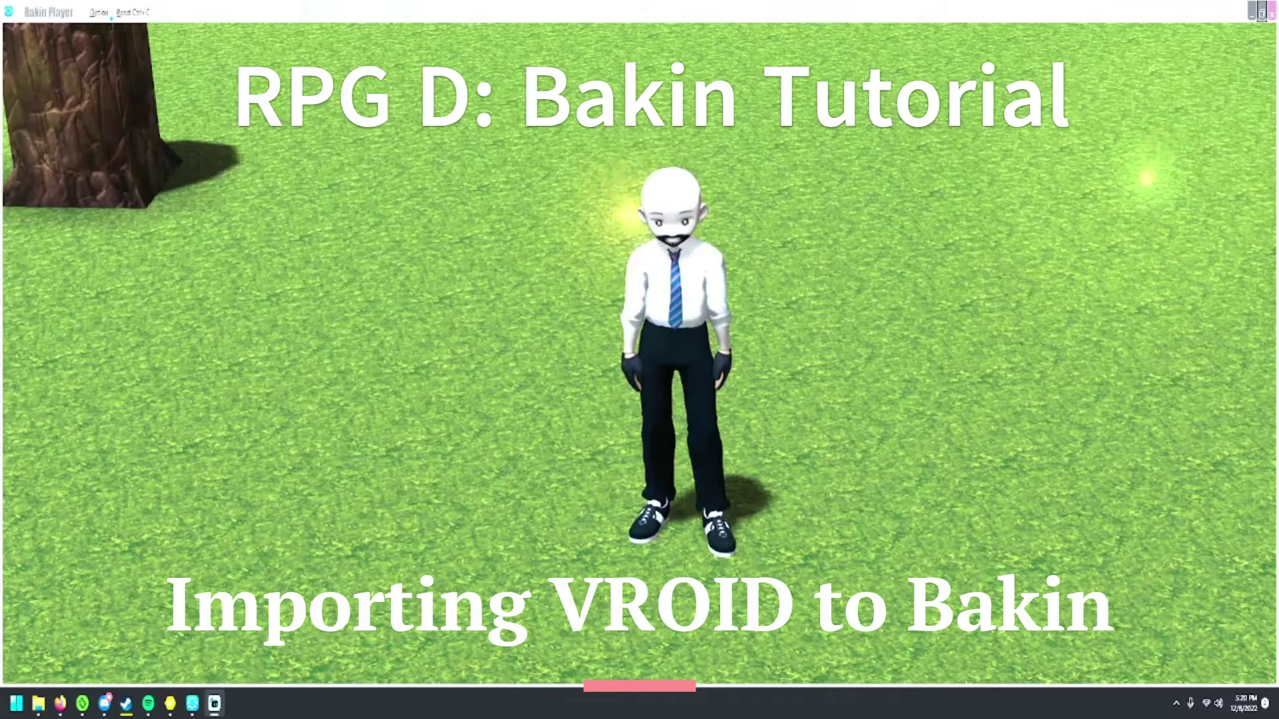
- Walk the character away, then right, then back toward the camera on the grass map
key("Up")
key("Right")
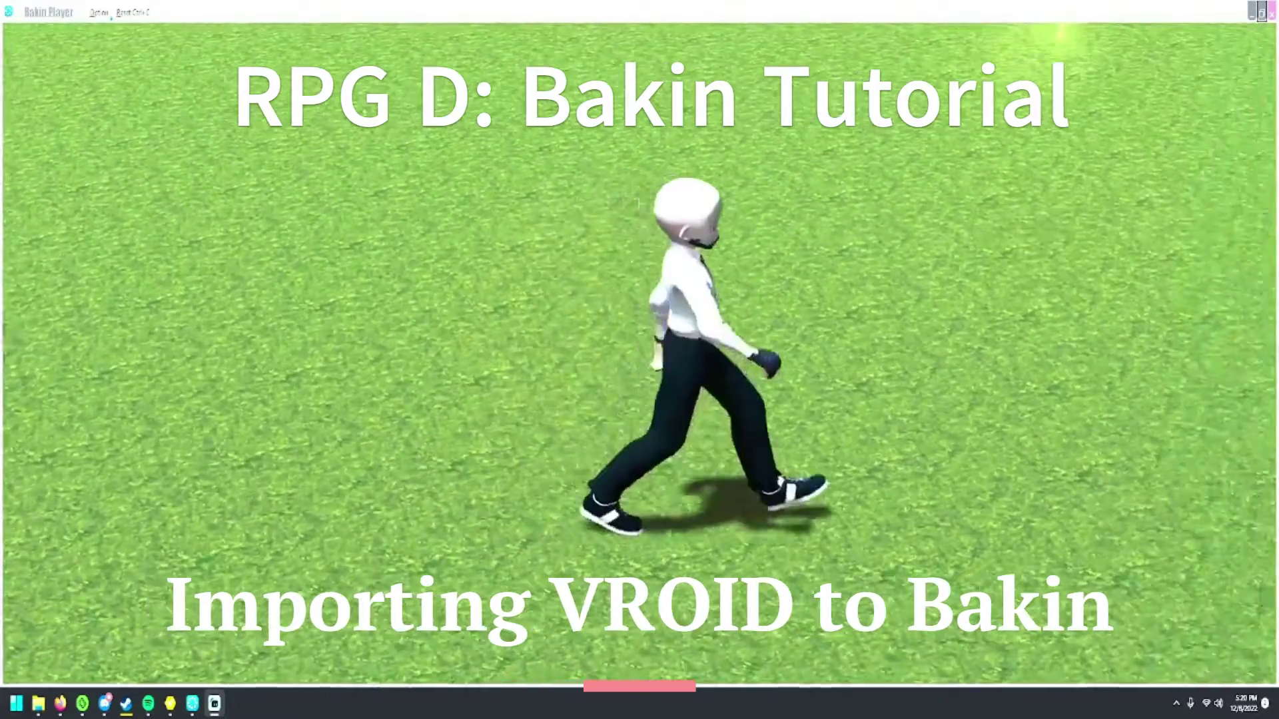
key("Down")
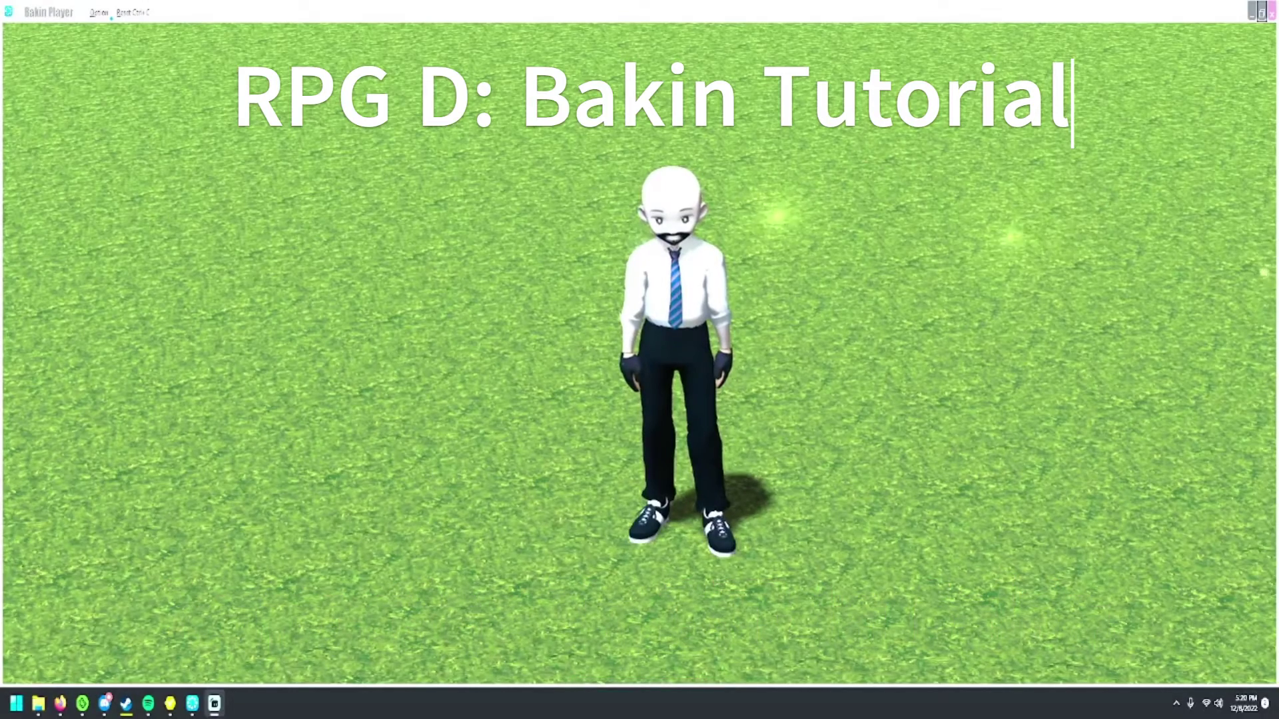
mouse_move(170, 703)
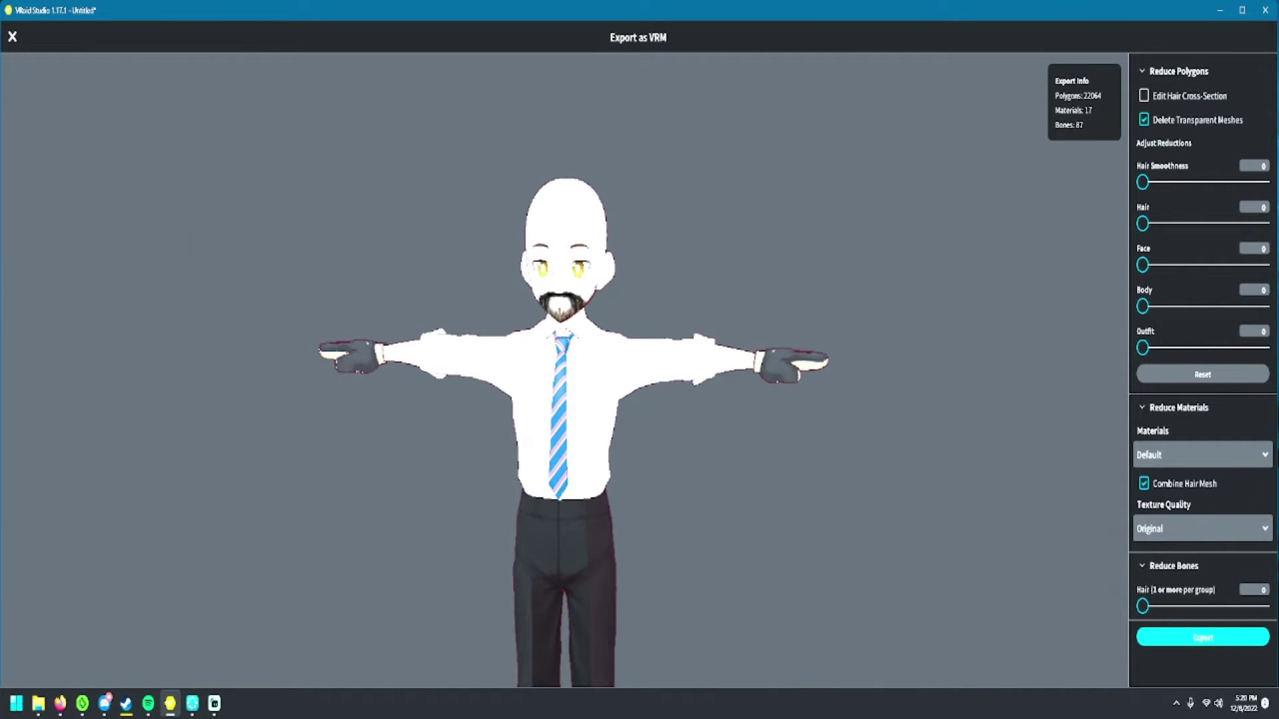
- Open the VRM export settings and confirm Export to bring up the save location dialog
left_click(1202, 638)
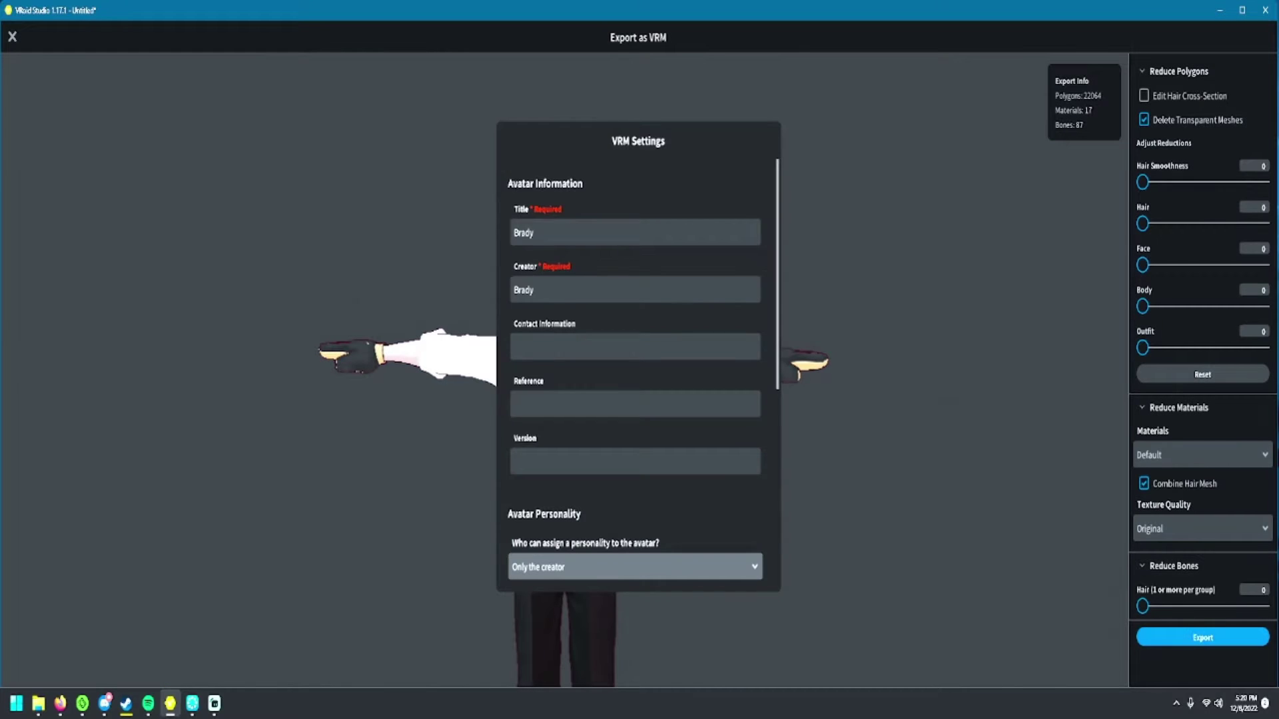
scroll(636, 373, "down", 5)
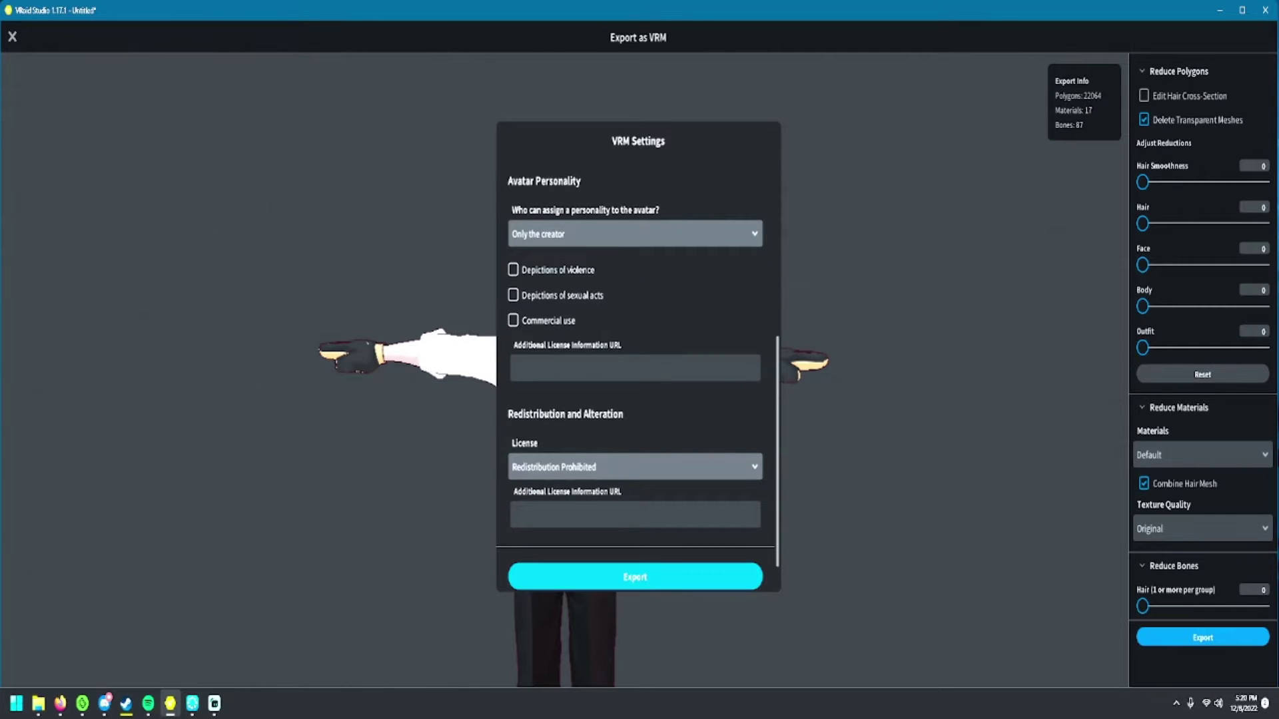
left_click(635, 577)
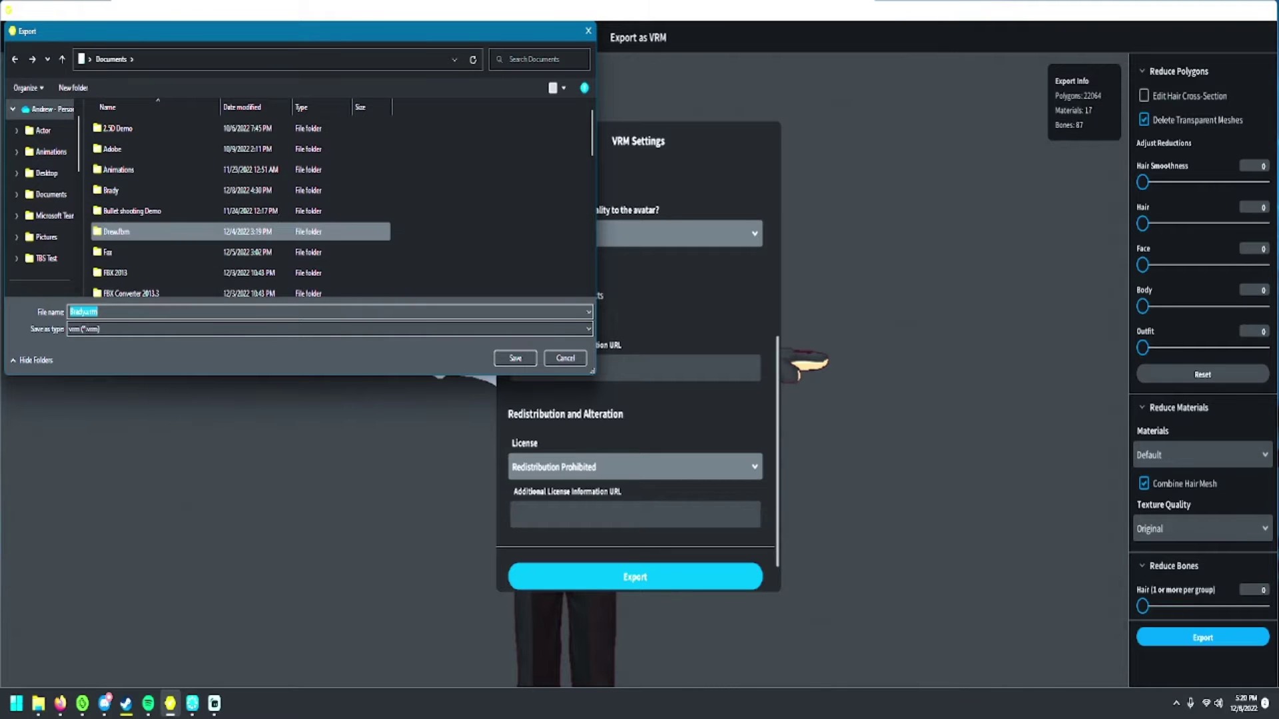
- Create a new TutorialVideo folder in Documents and save the VRM file into it
right_click(477, 204)
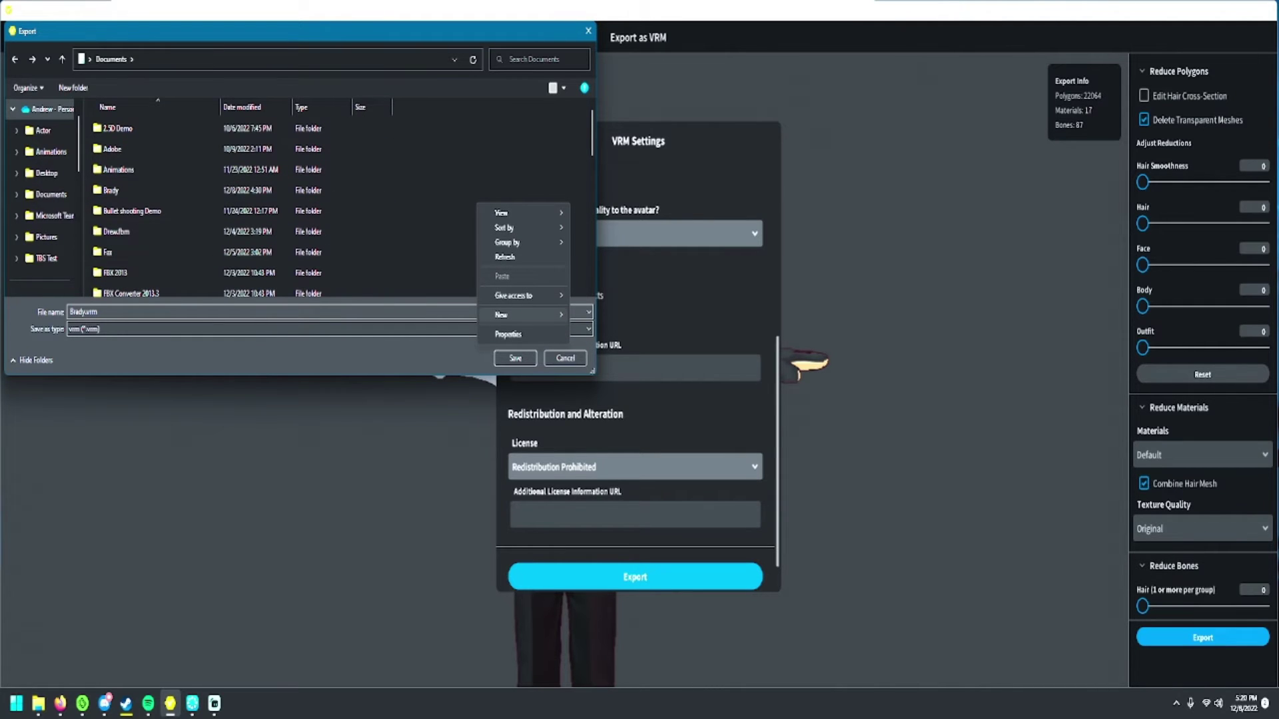
mouse_move(526, 315)
left_click(600, 316)
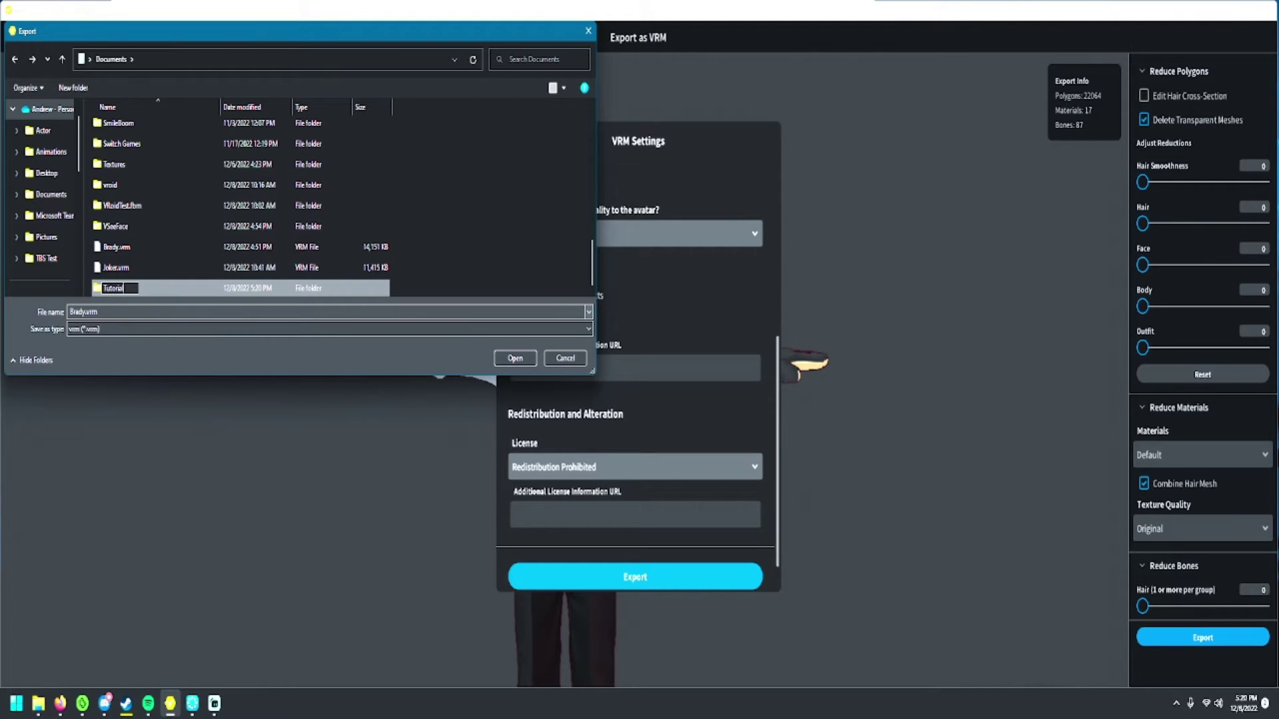
type("TutorialVideo")
key("Return")
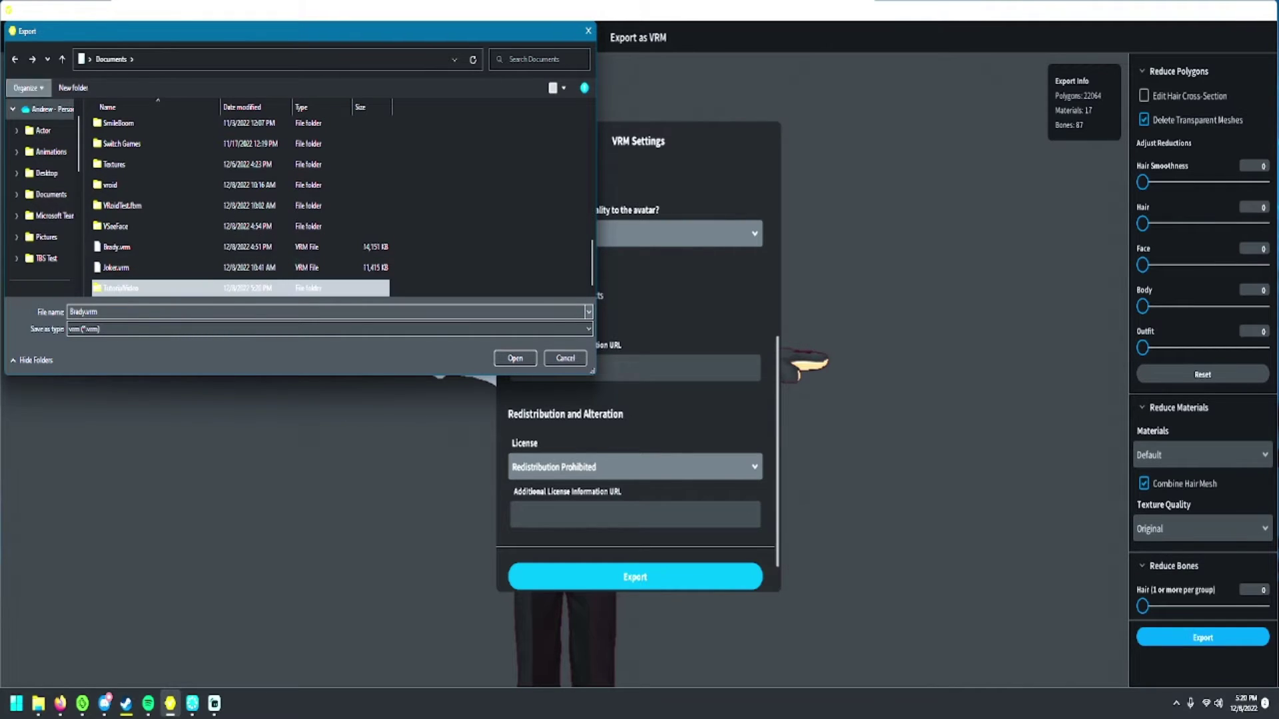
key("Return")
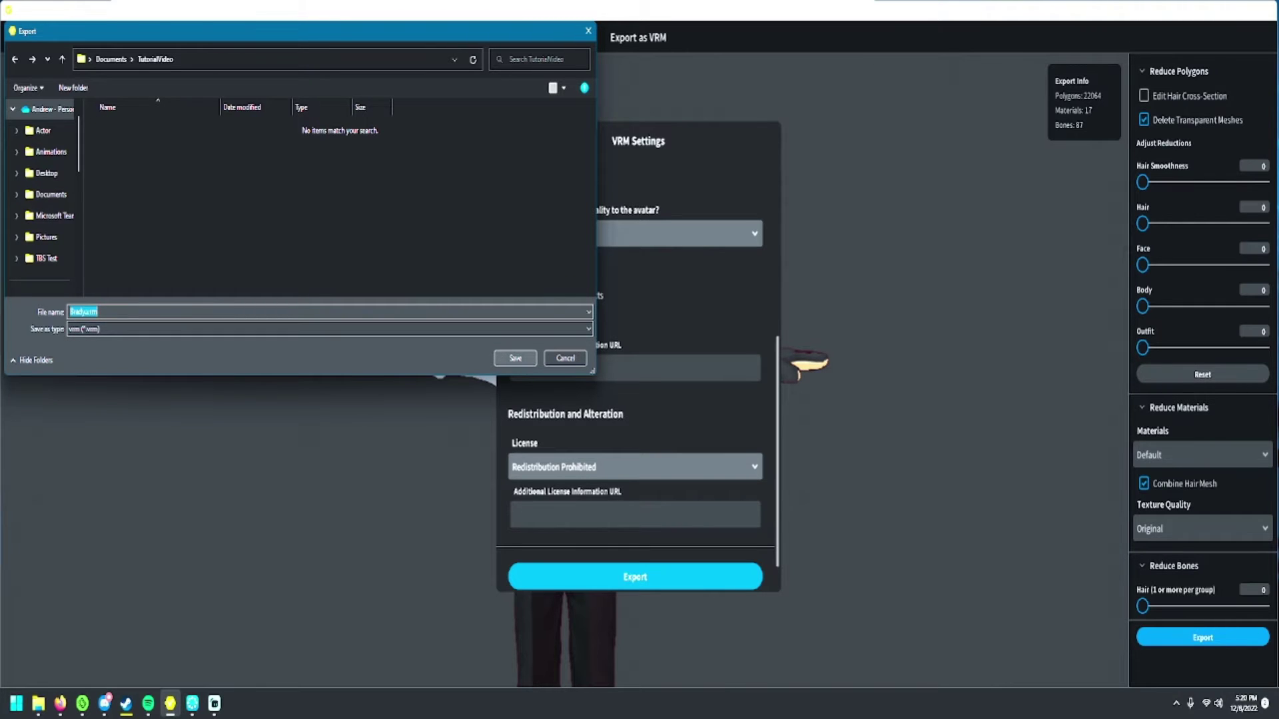
key("Return")
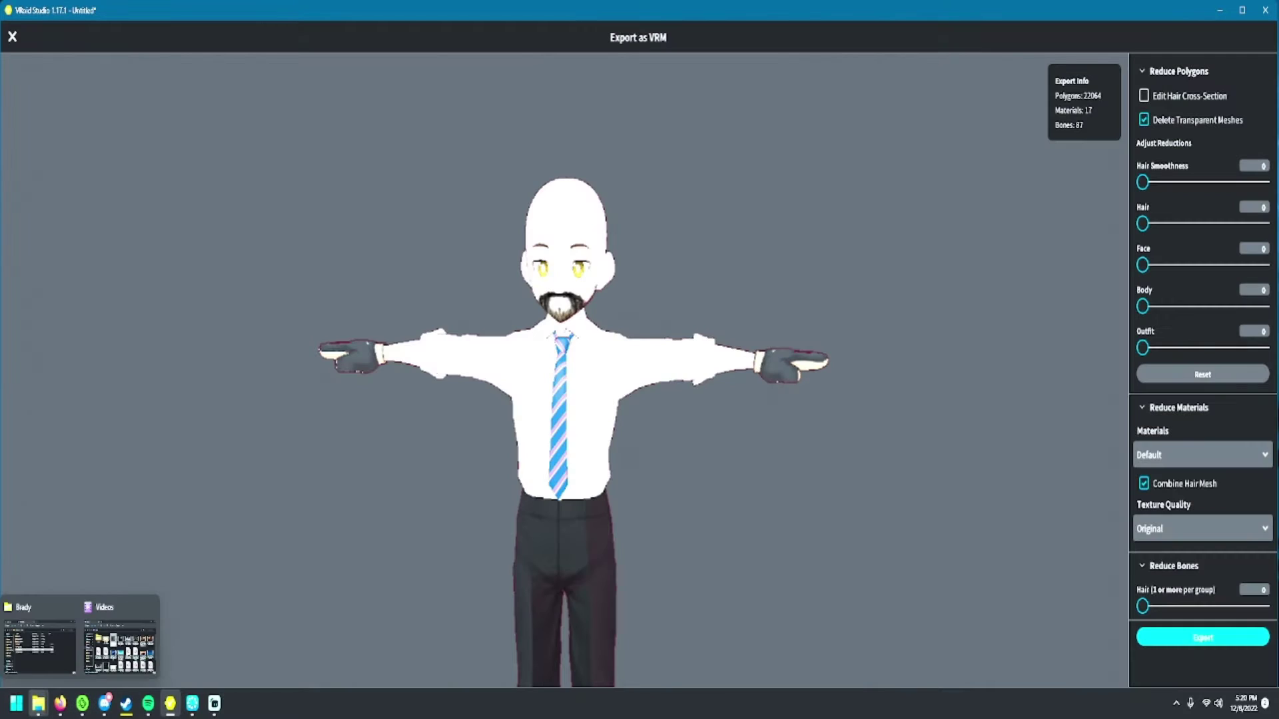
- Bring up File Explorer and navigate to Documents > TutorialVideo
mouse_move(38, 704)
left_click(40, 642)
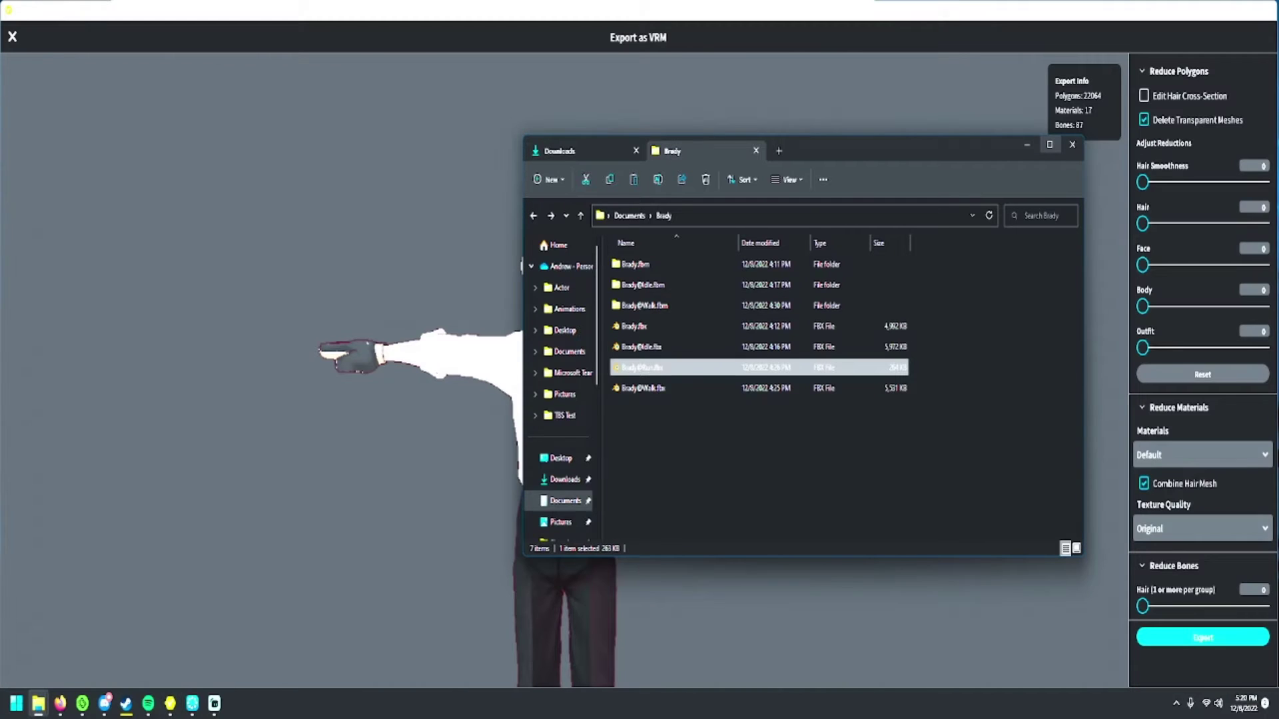
left_click(629, 215)
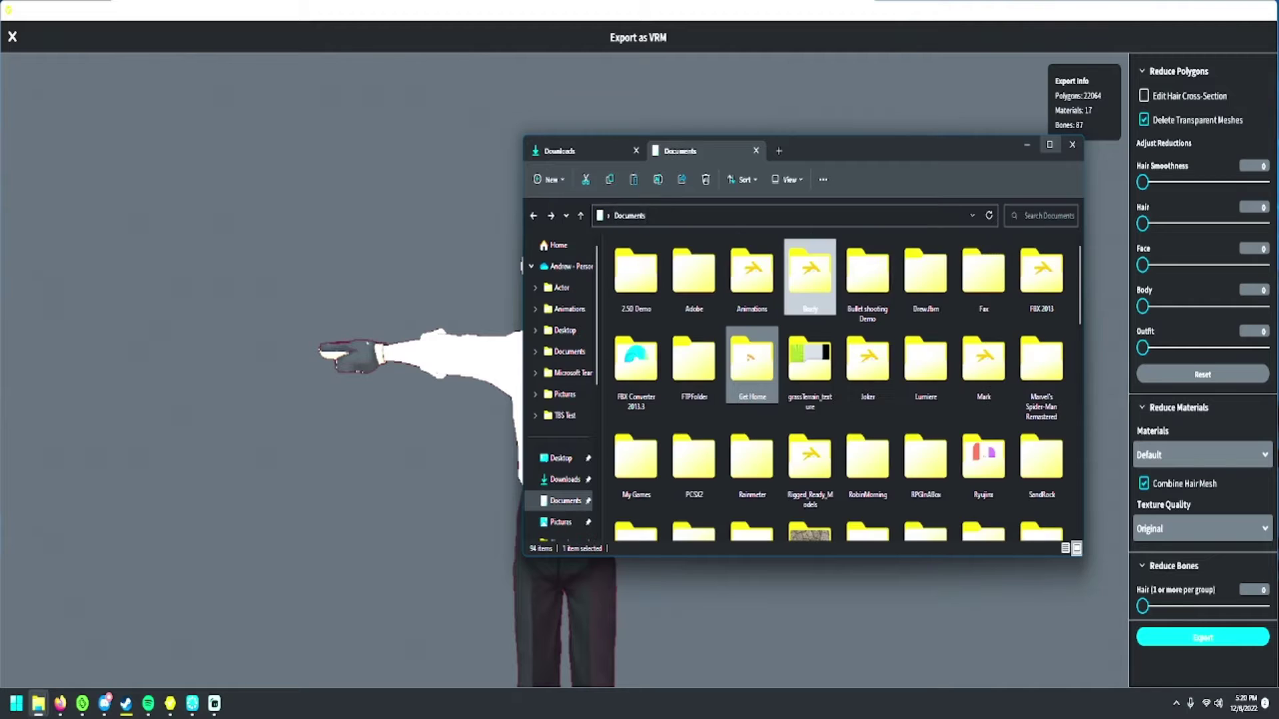
scroll(803, 328, "down", 3)
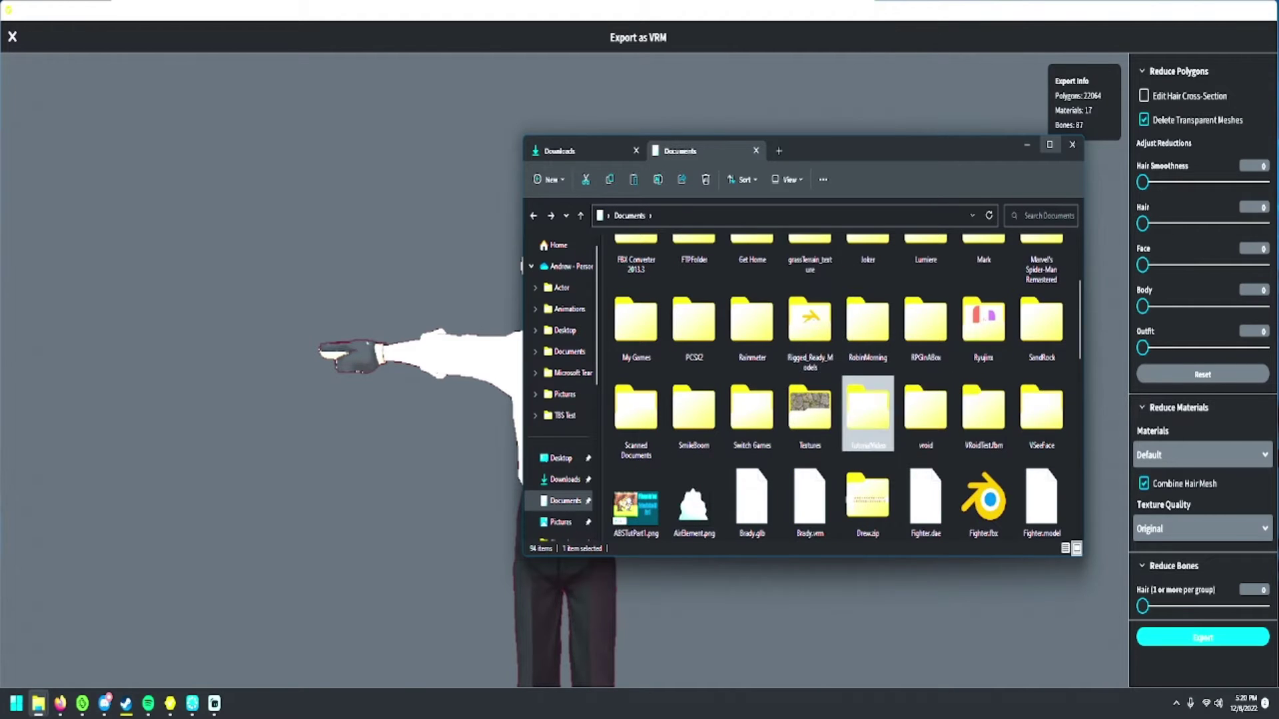
double_click(868, 410)
- Rename Brady.vrm to Brady.glb, confirming the extension change
left_click(635, 264)
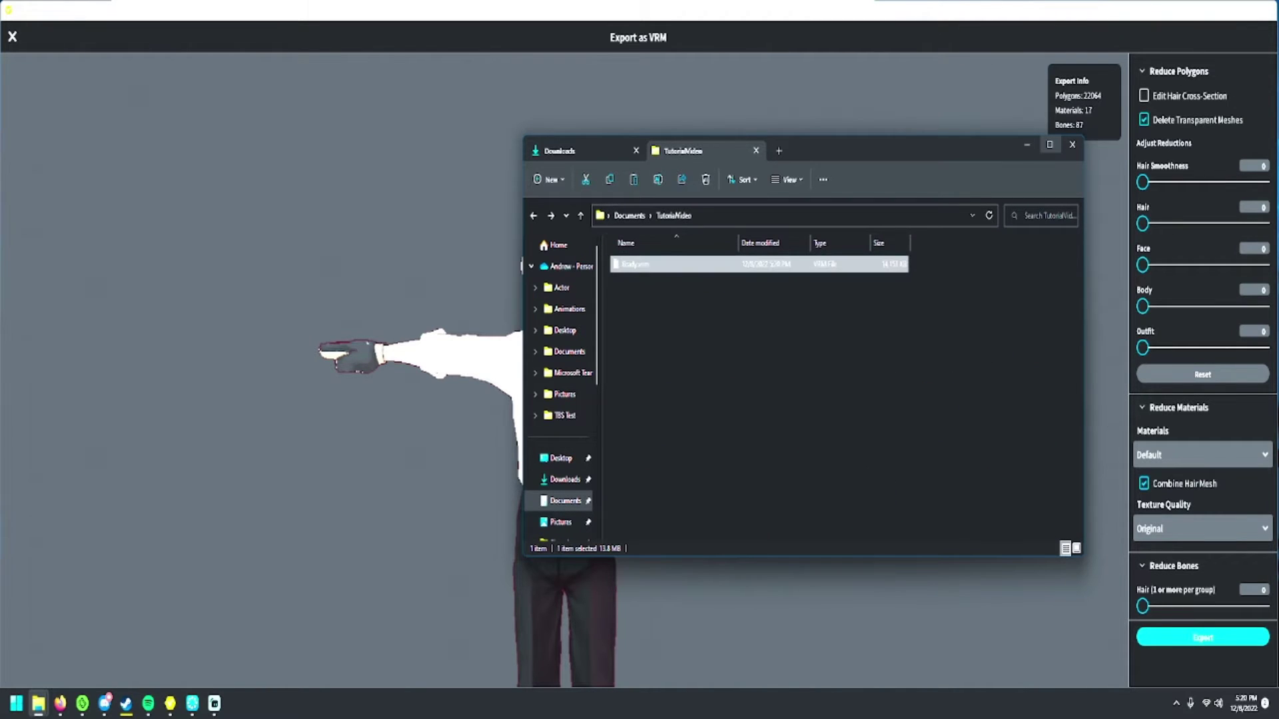
key("F2")
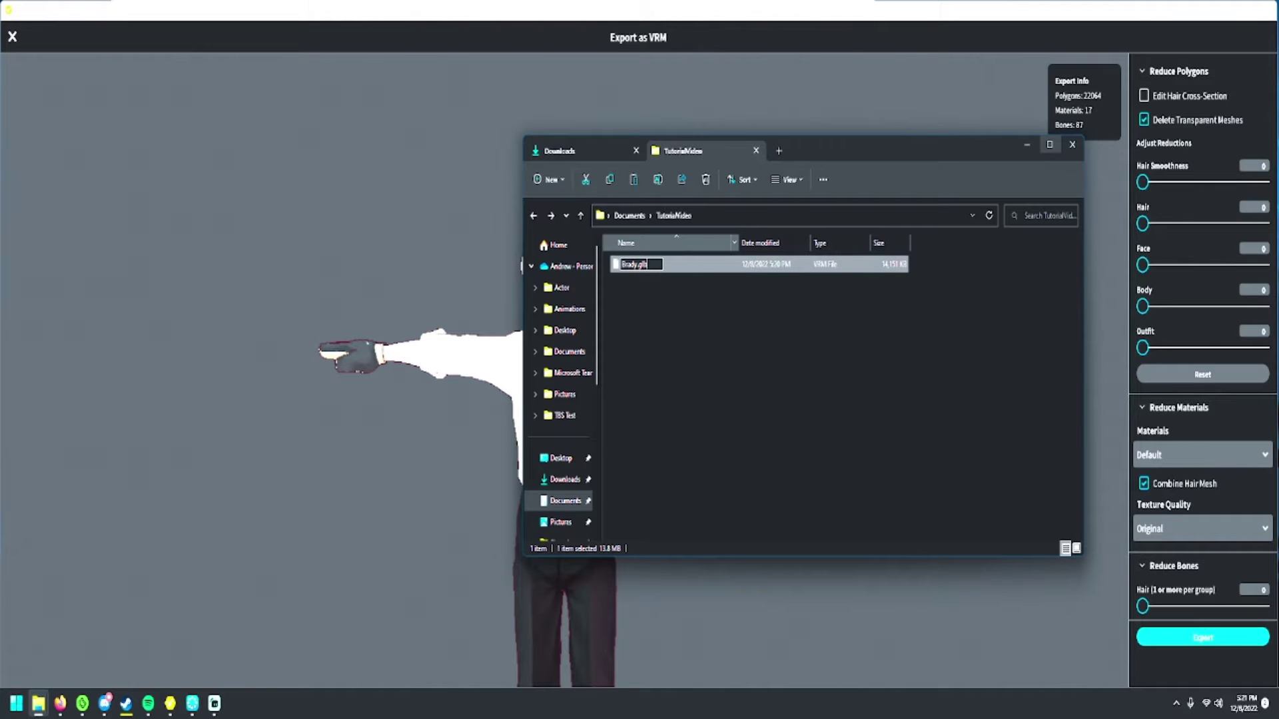
key("Return")
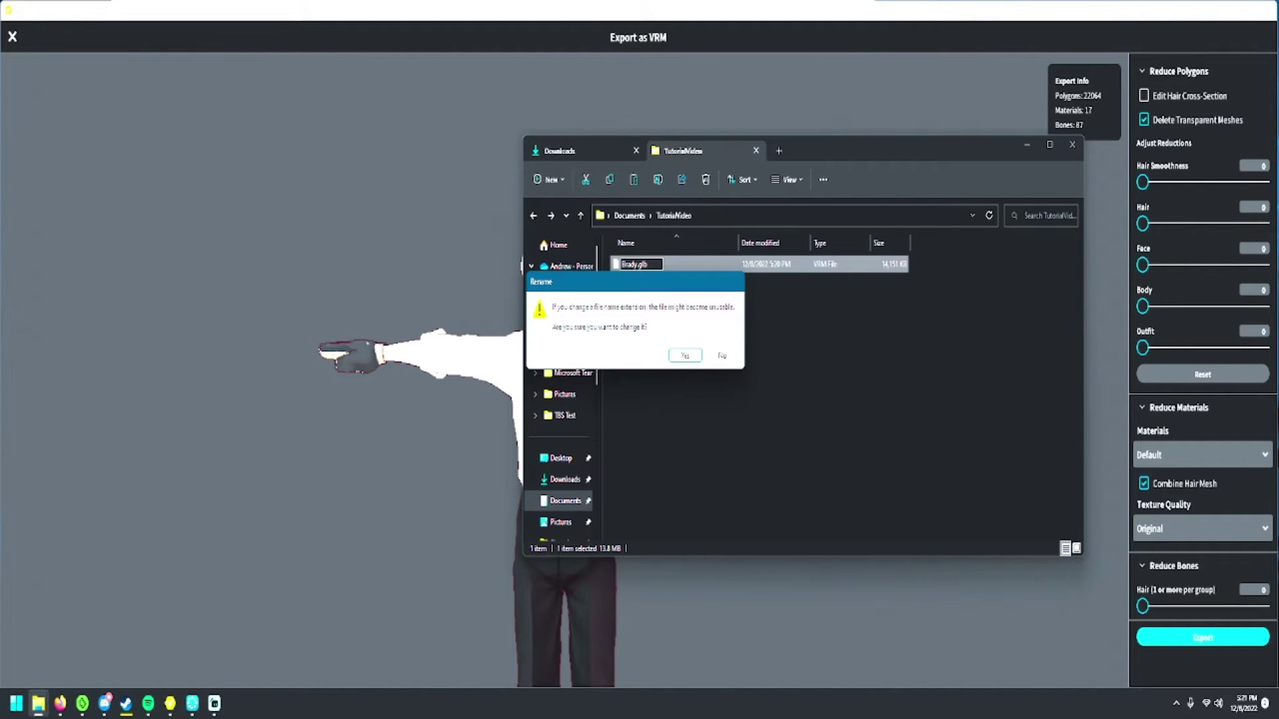
key("Return")
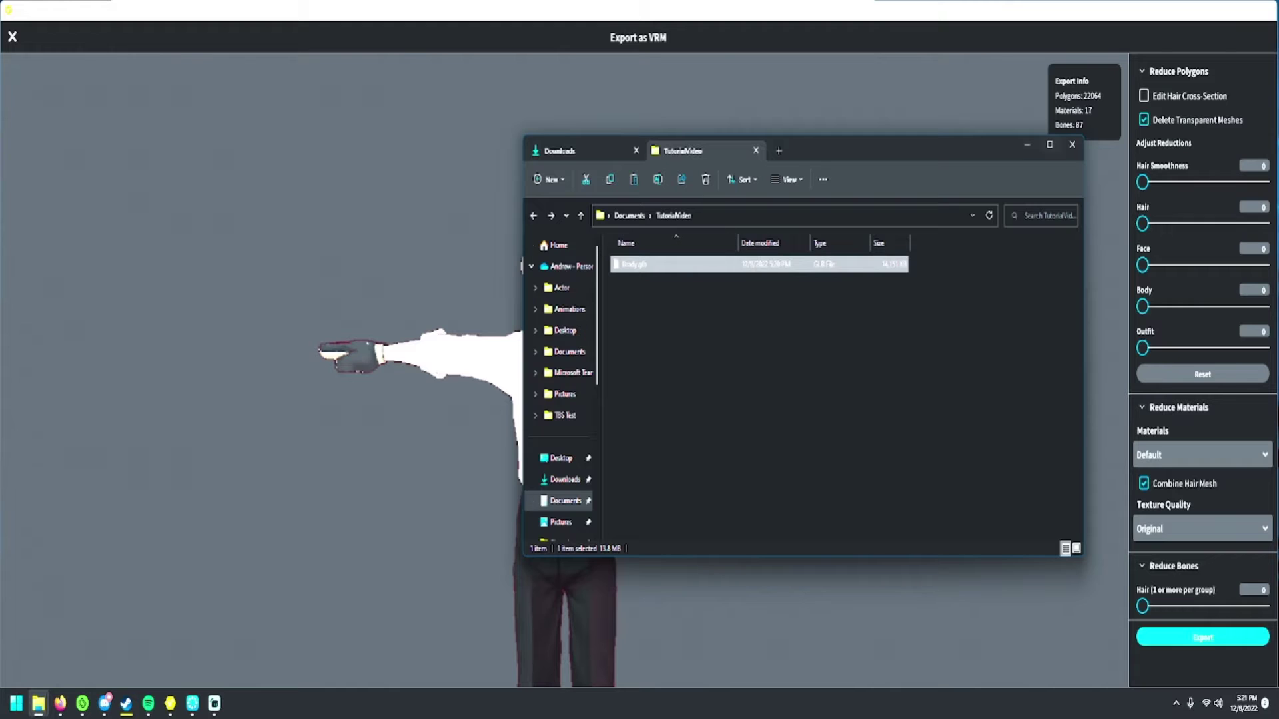
left_click(1072, 144)
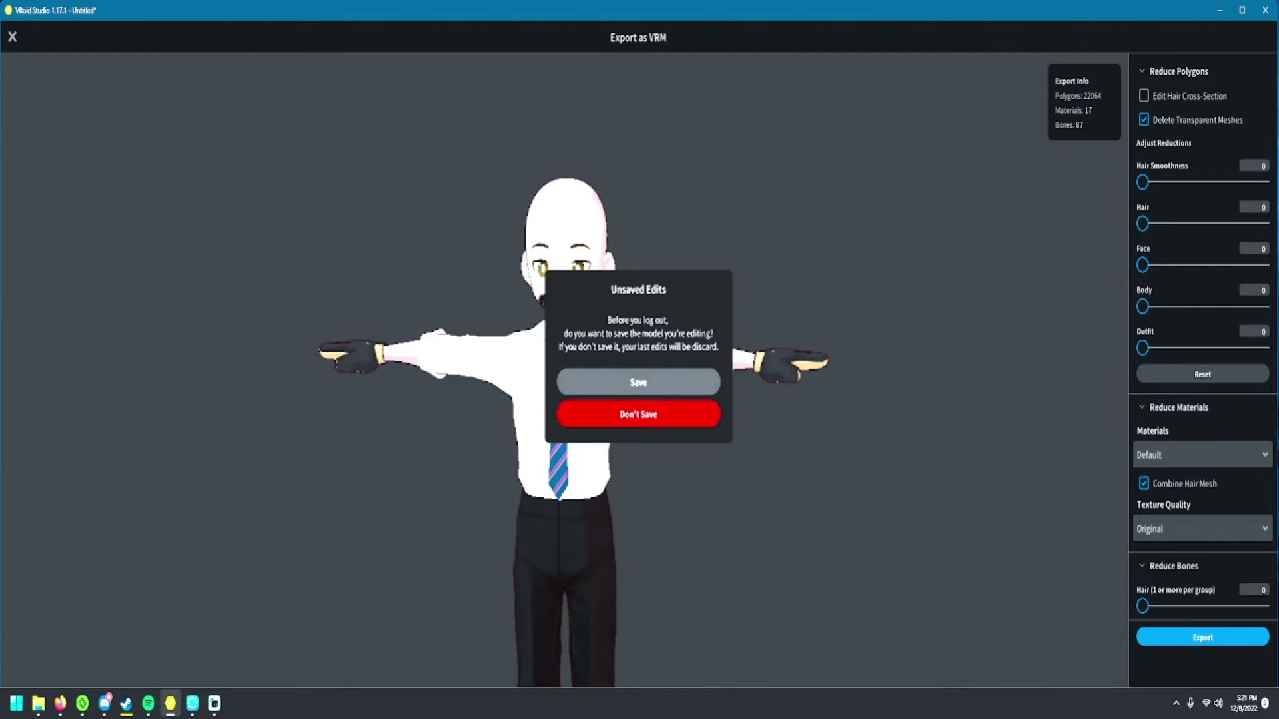
- Save the edited model as model.vroid and close VRoid Studio
left_click(638, 383)
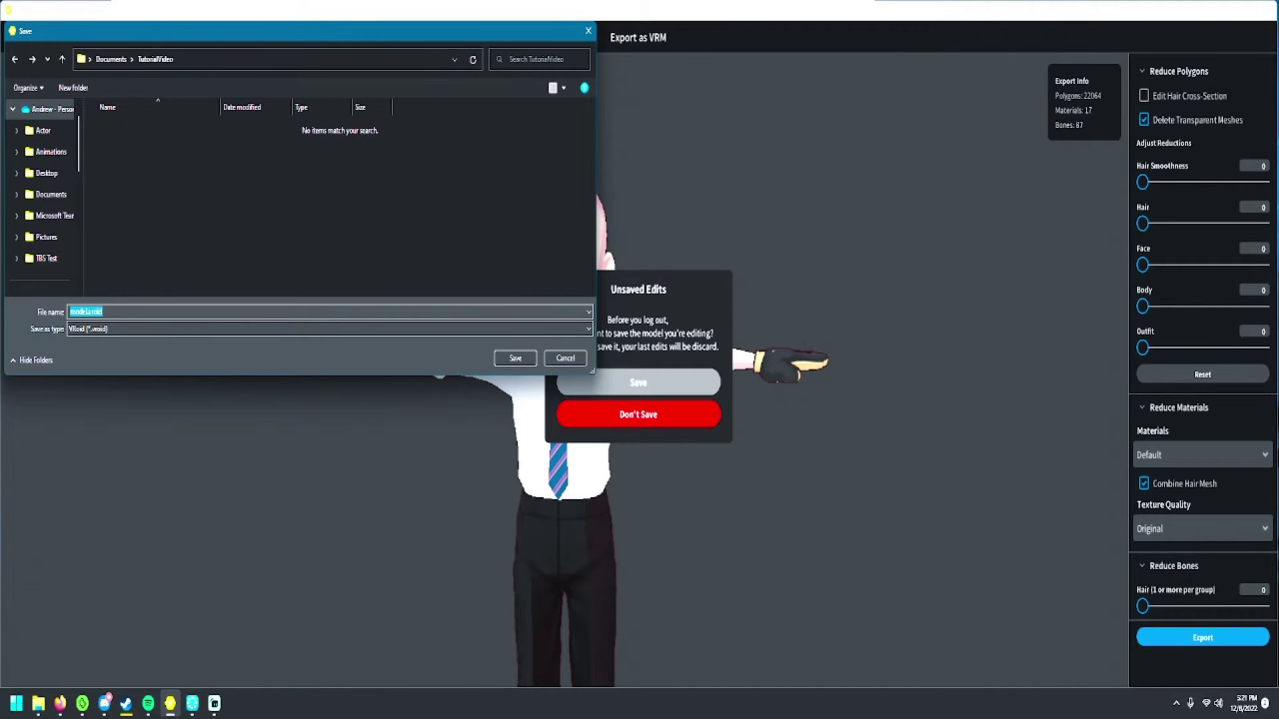
left_click(515, 358)
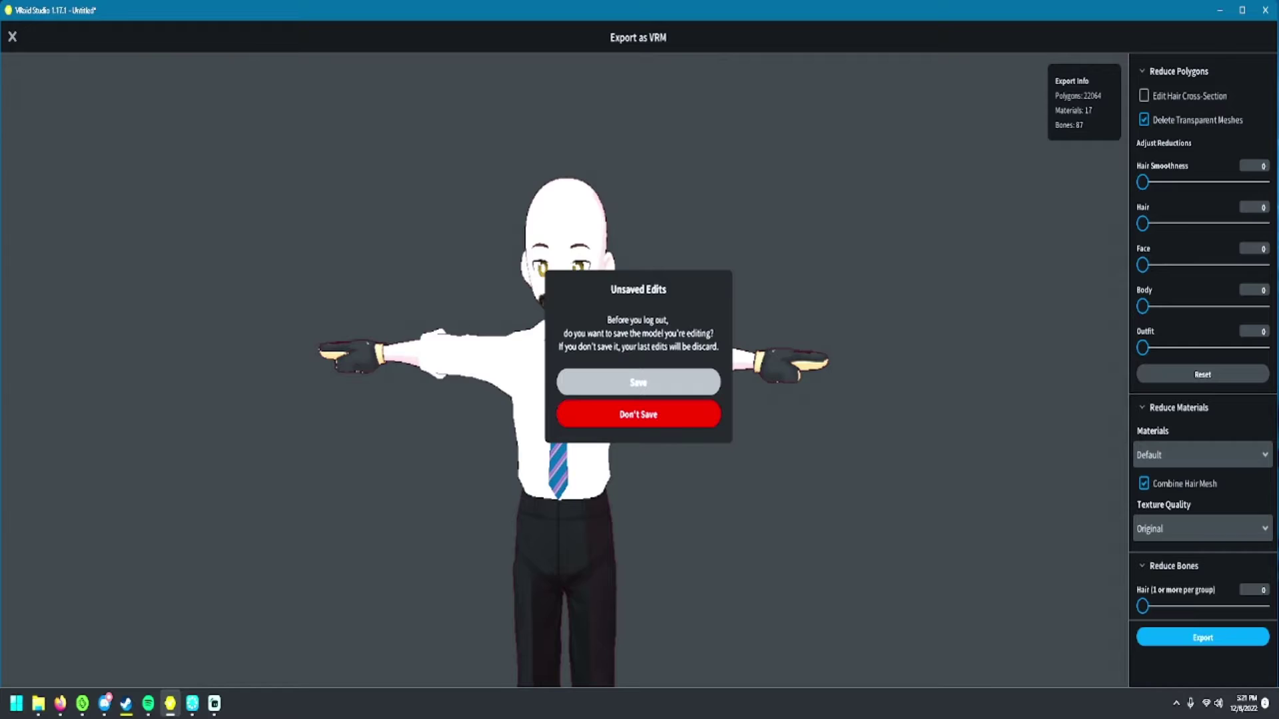
key("alt+F4")
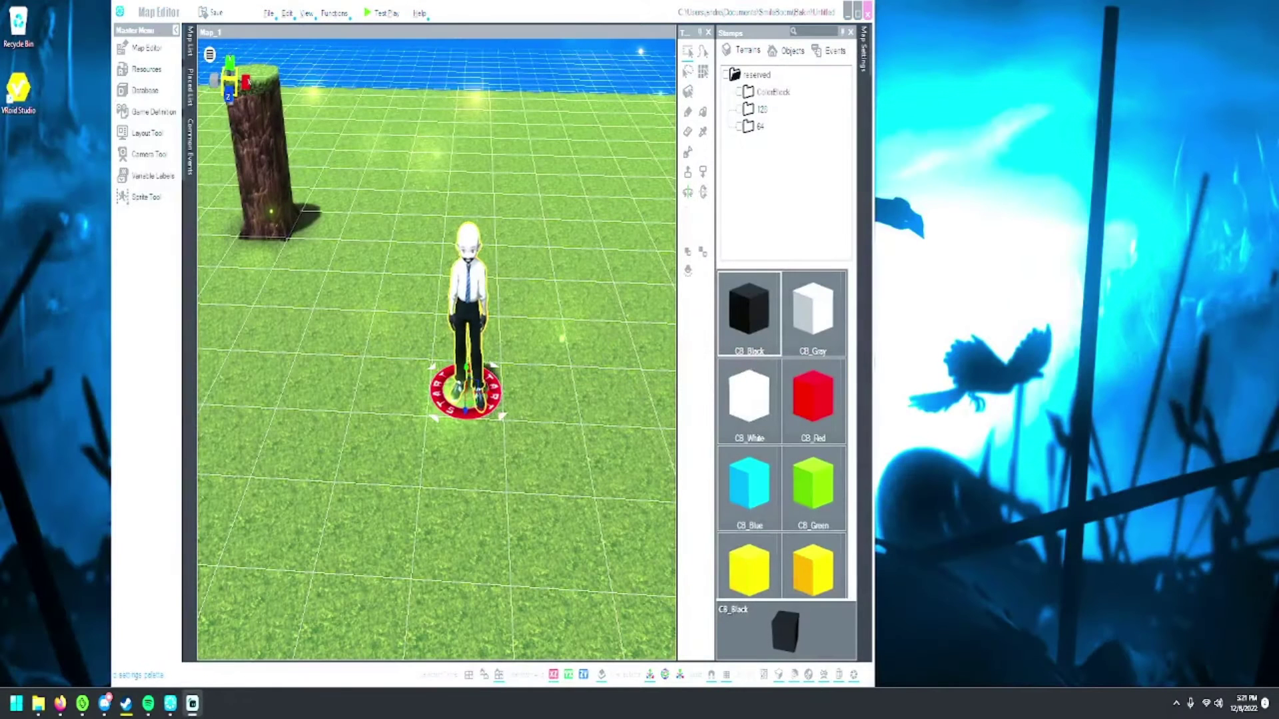
- Minimize the Map Editor to the desktop and open the Start menu search
key("super+d")
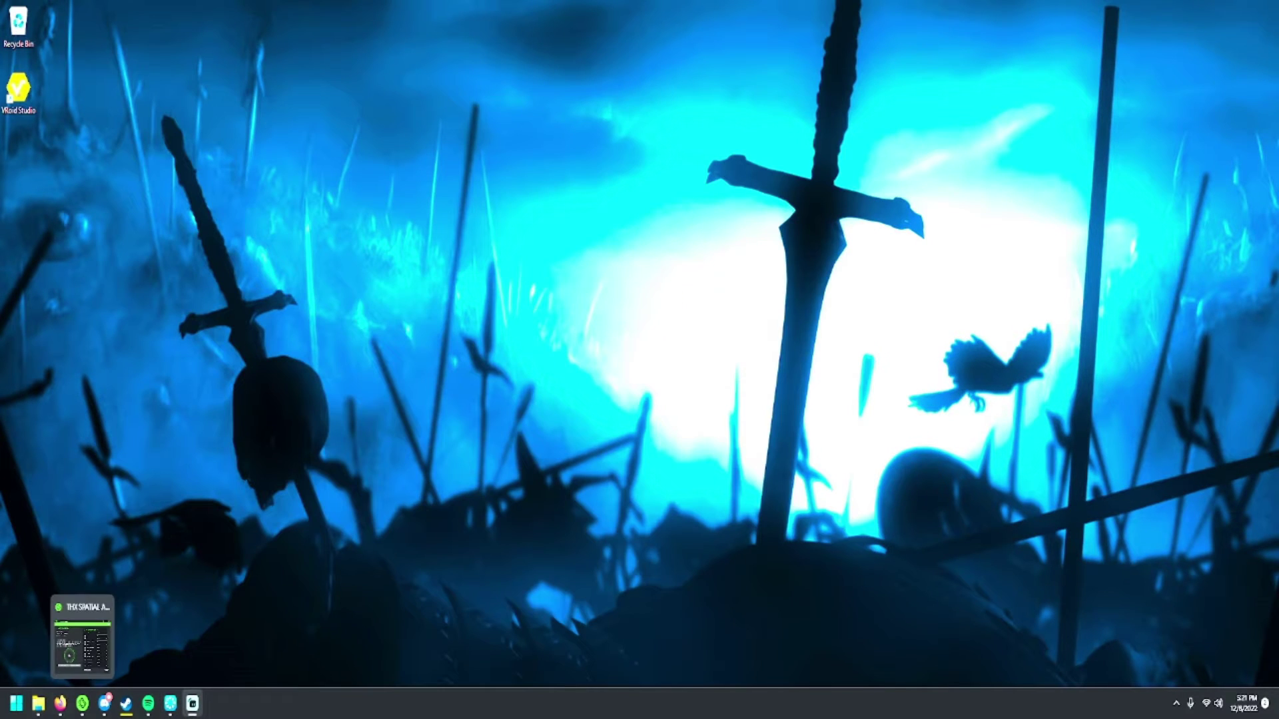
mouse_move(170, 703)
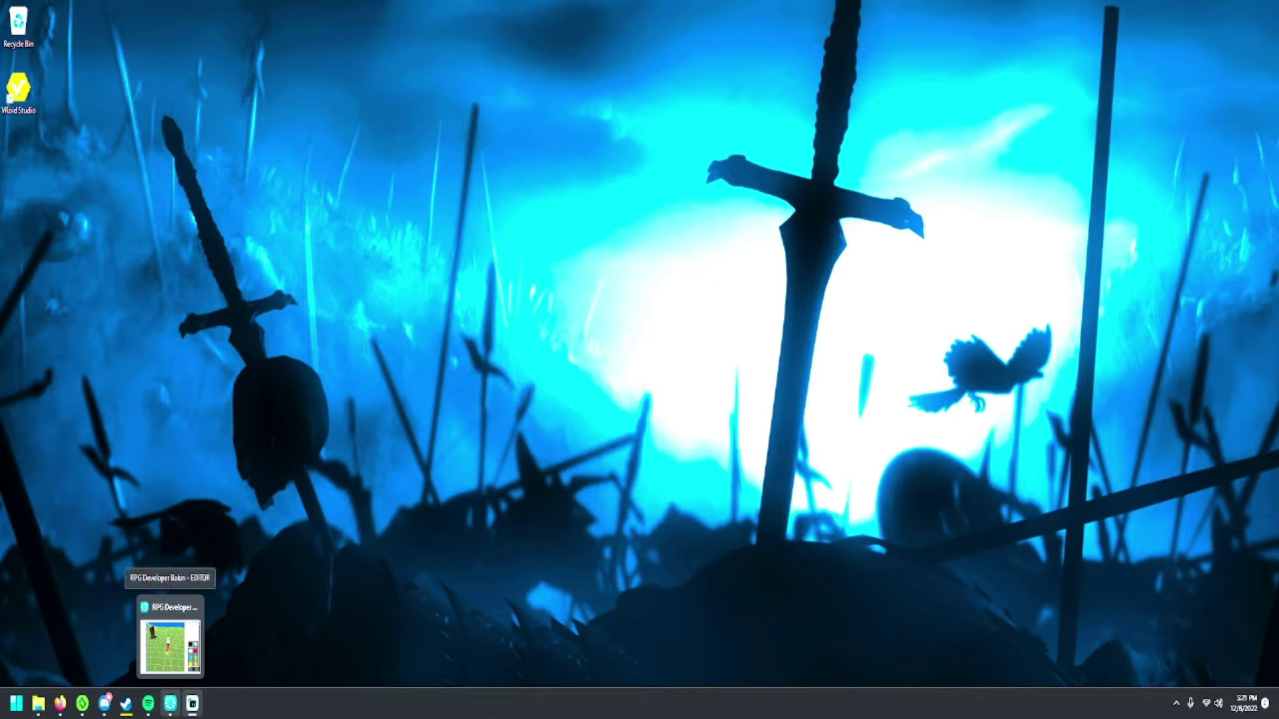
mouse_move(126, 703)
key("super")
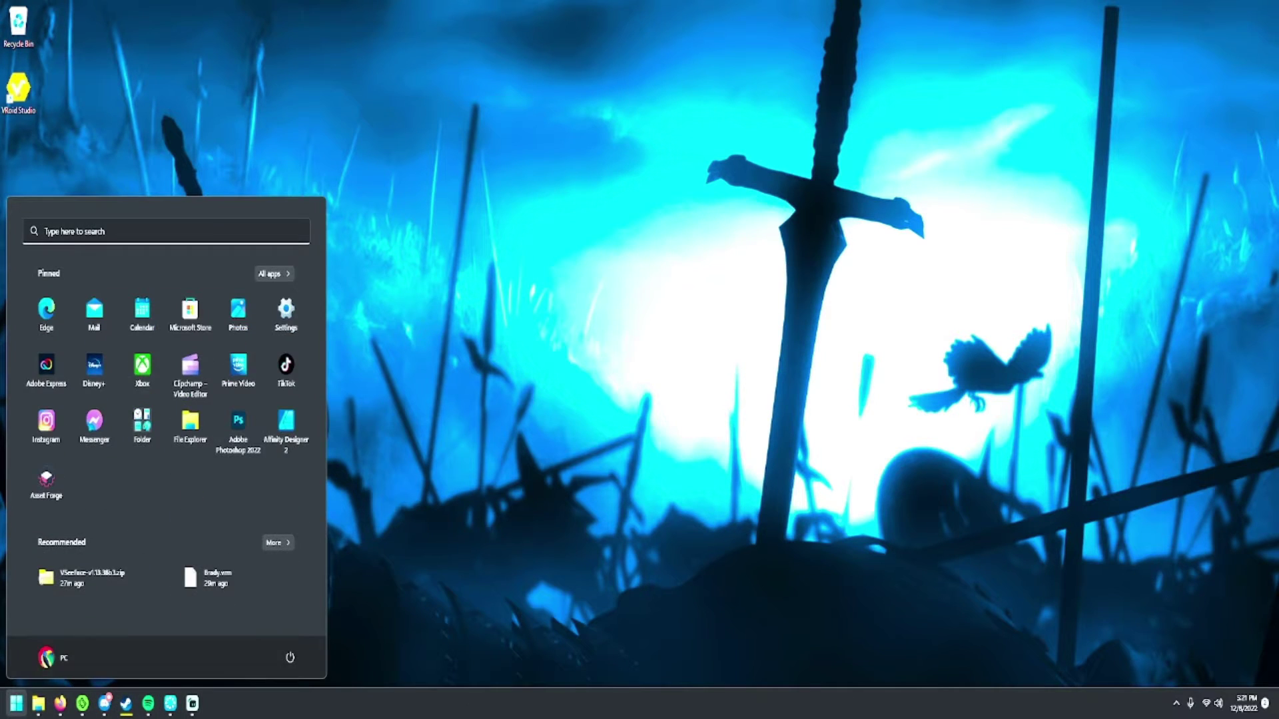
- Launch Blender via Start search and delete the default cube
type("blender")
key("Return")
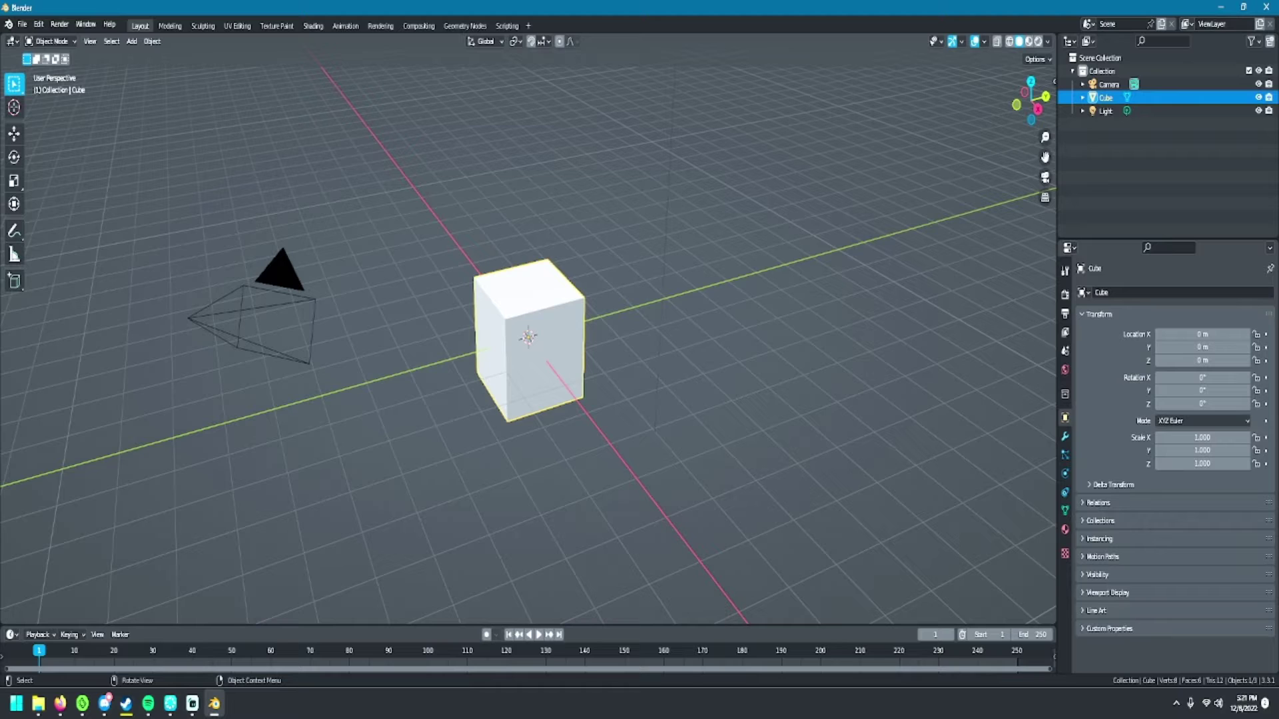
key("Delete")
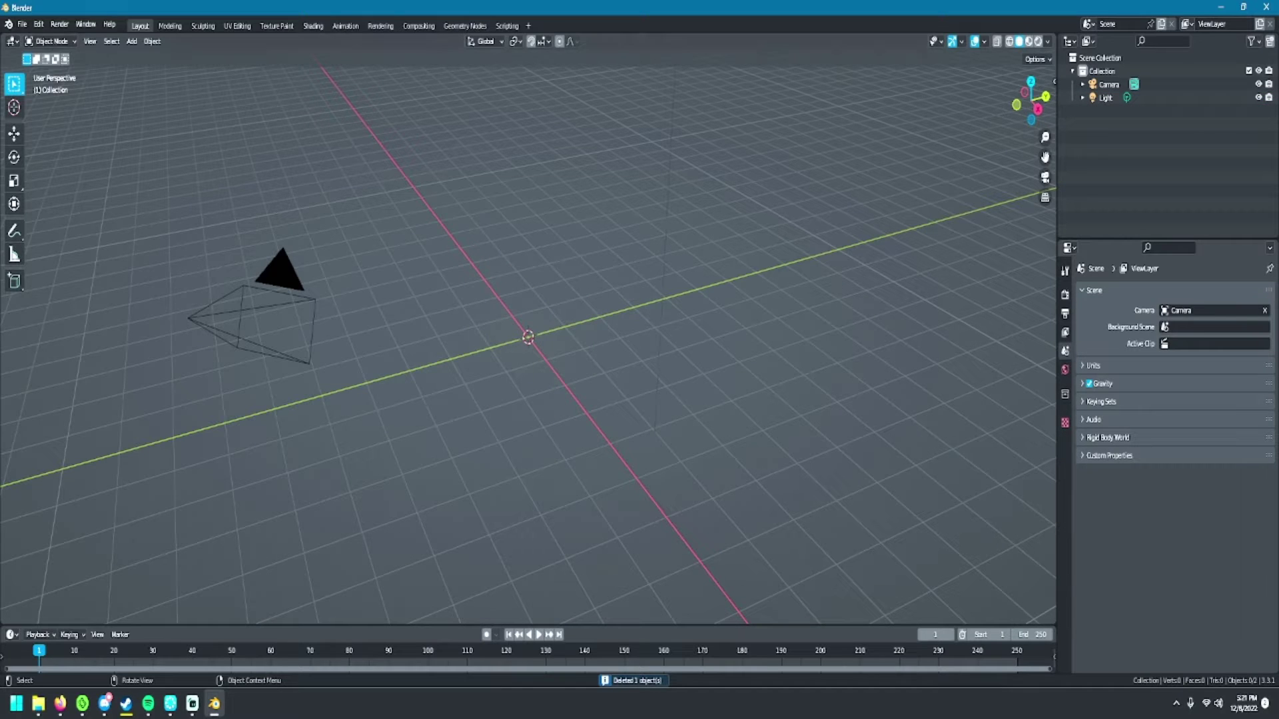
- In the glTF 2.0 importer, browse to Documents\TutorialVideo and choose Brady.glb
left_click(22, 24)
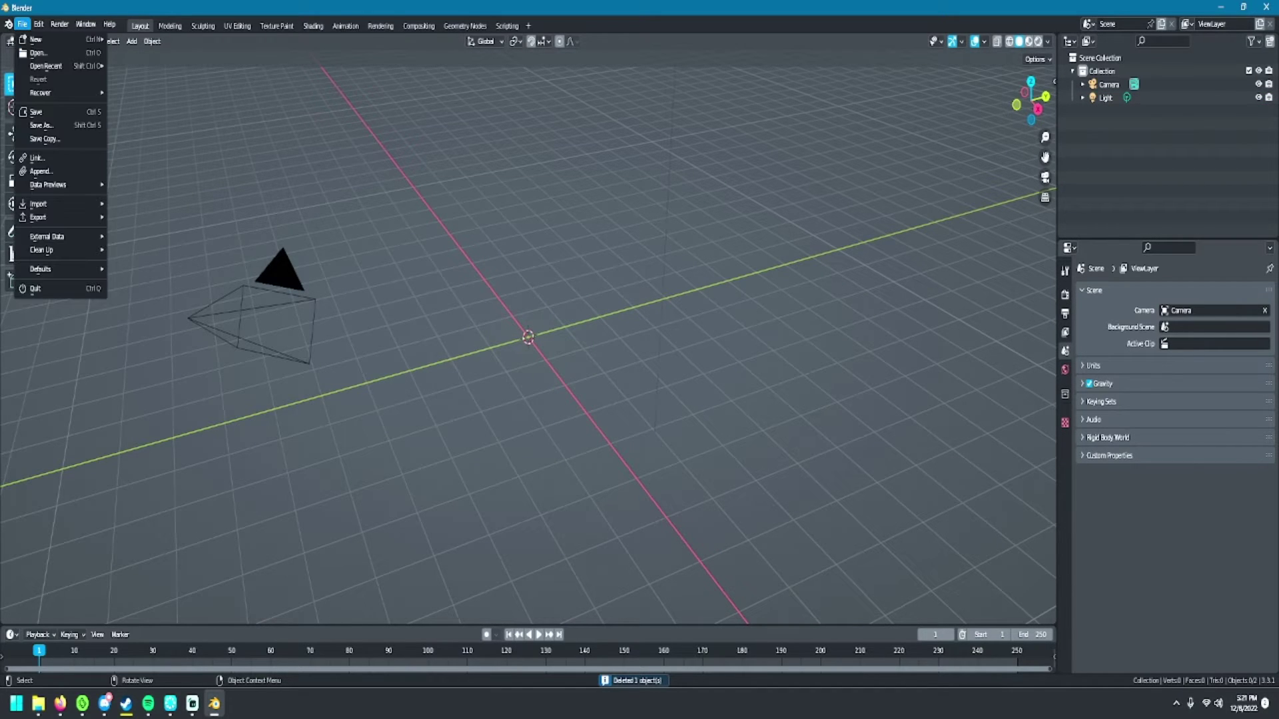
mouse_move(40, 204)
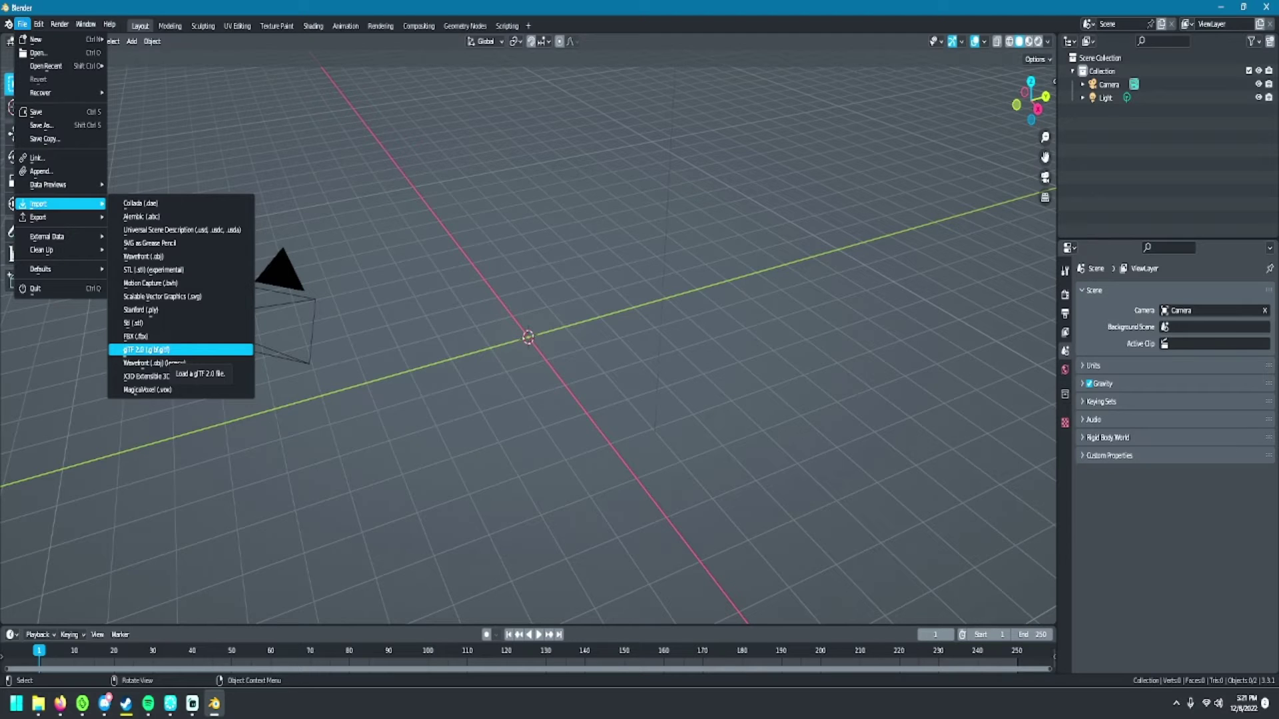
left_click(146, 349)
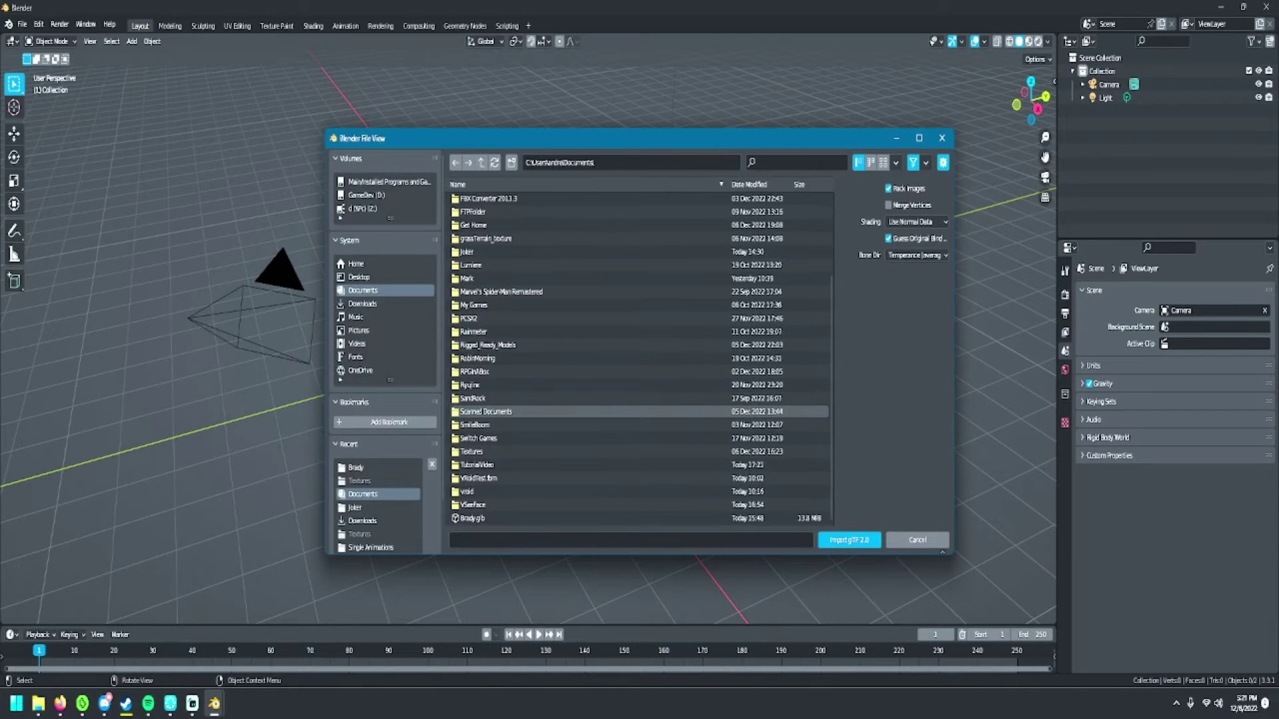
scroll(480, 467, "up", 1)
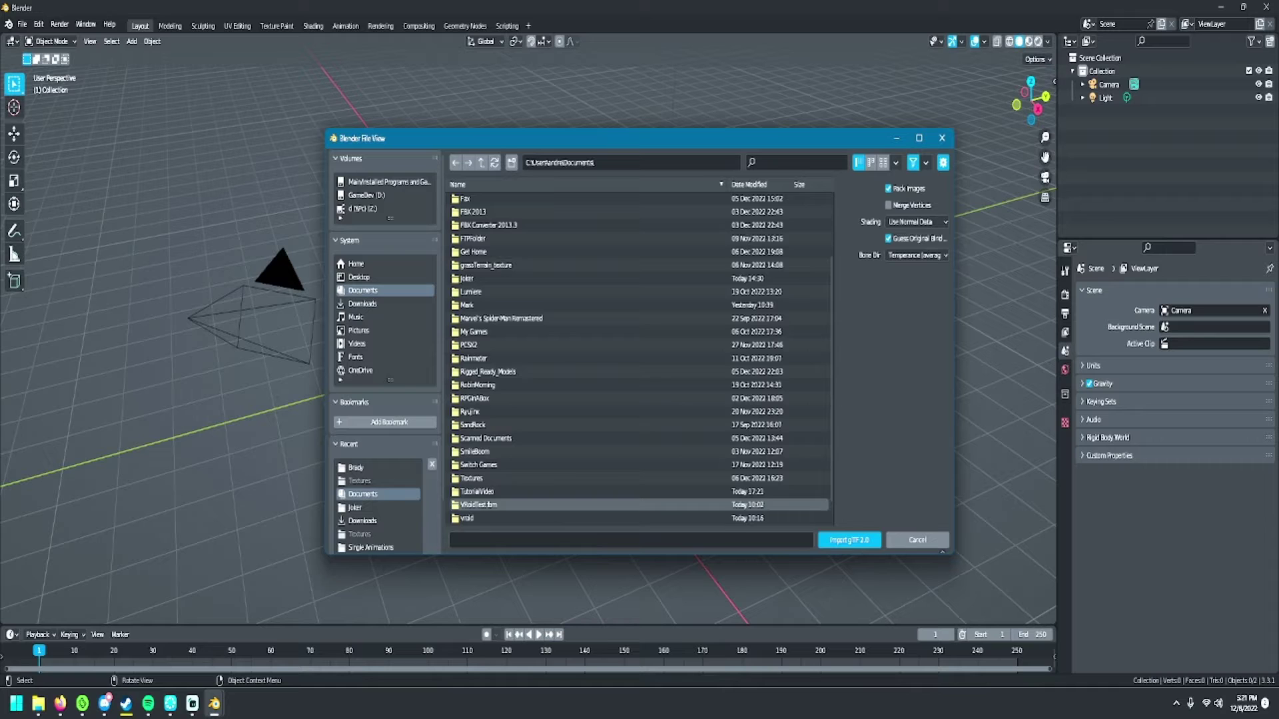
left_click(478, 504)
double_click(477, 491)
left_click(473, 200)
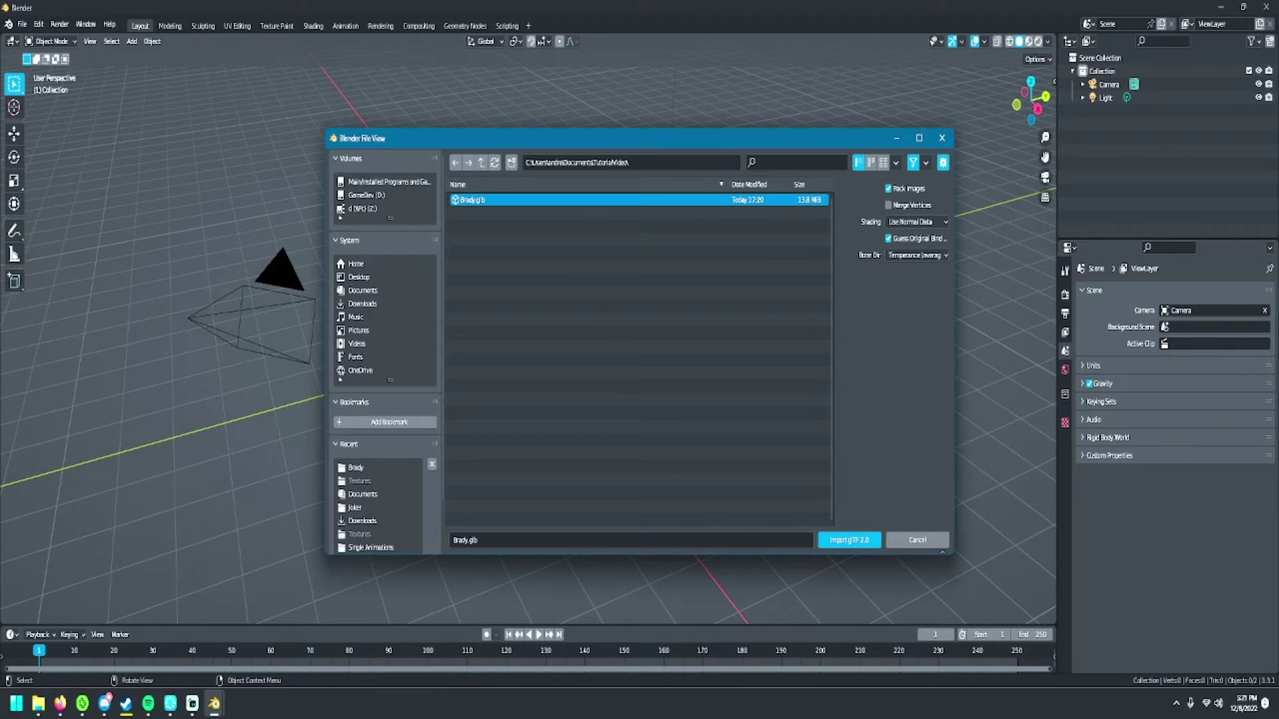
- Import Brady.glb and orbit the view so the character faces front
left_click(849, 540)
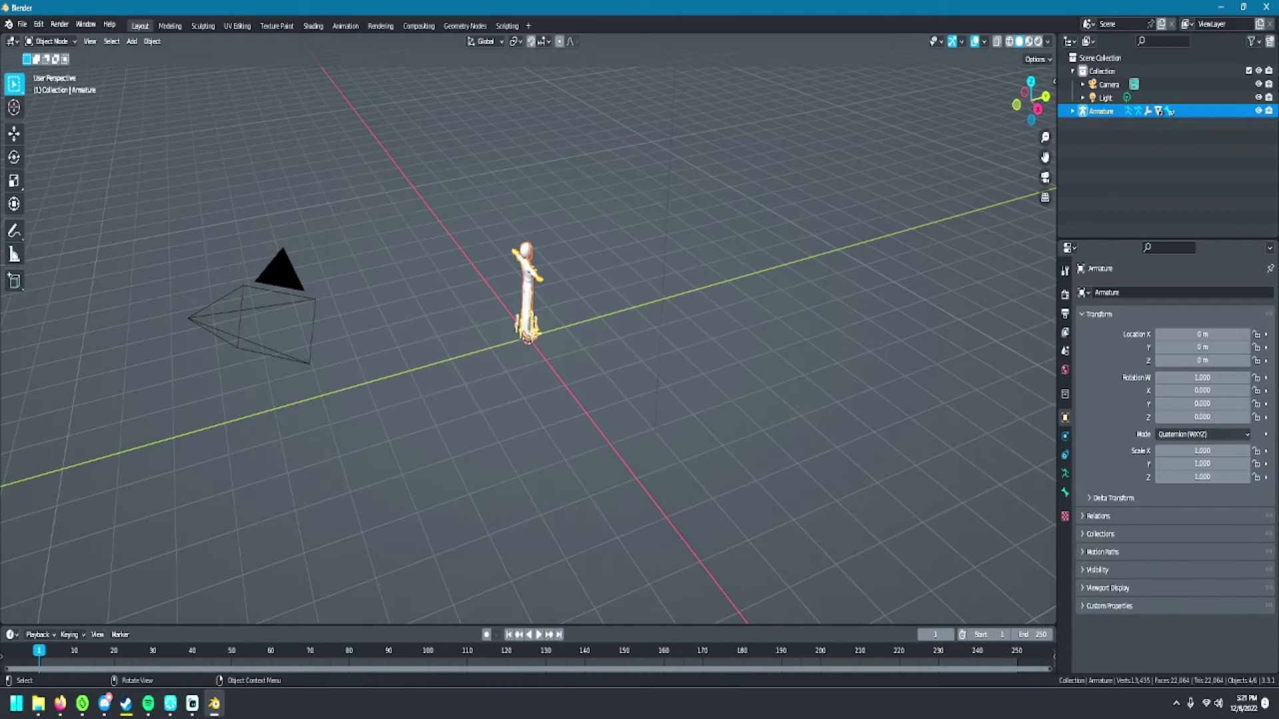
key("alt+a")
middle_click_drag(533, 400, 697, 403)
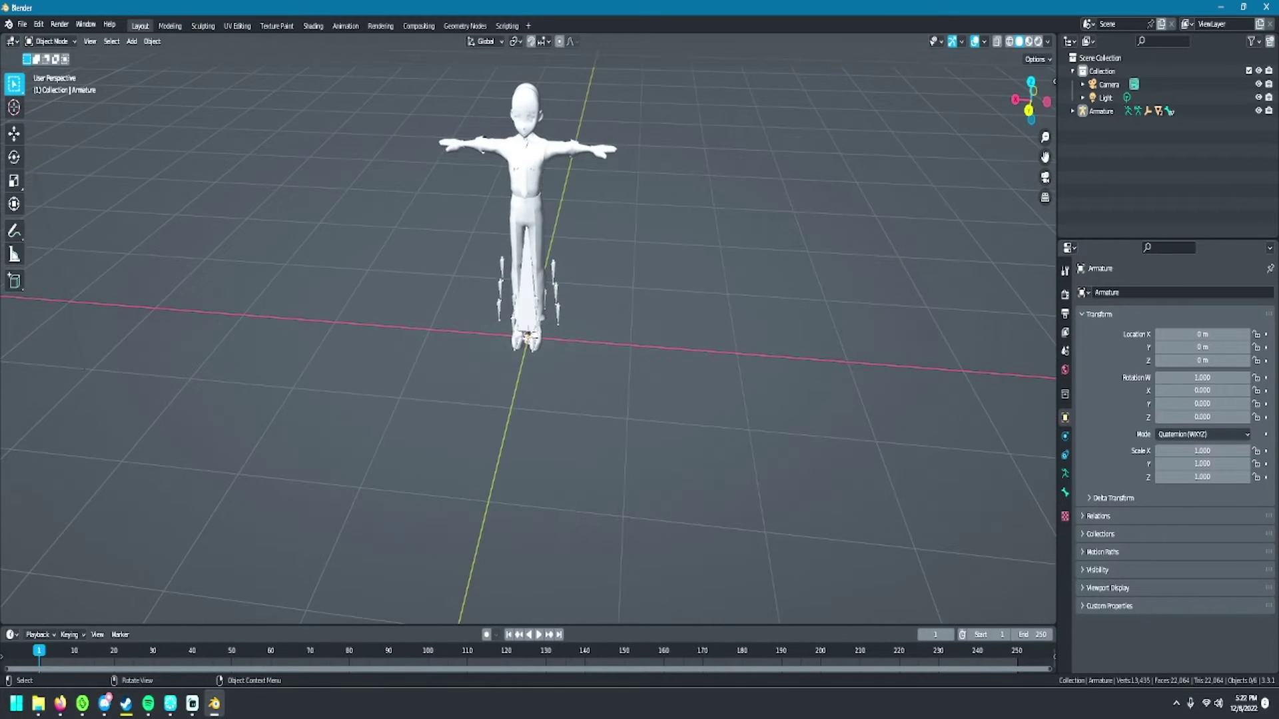
- Delete the Armature object and switch viewport shading to Material Preview
left_click(1101, 110)
key("Delete")
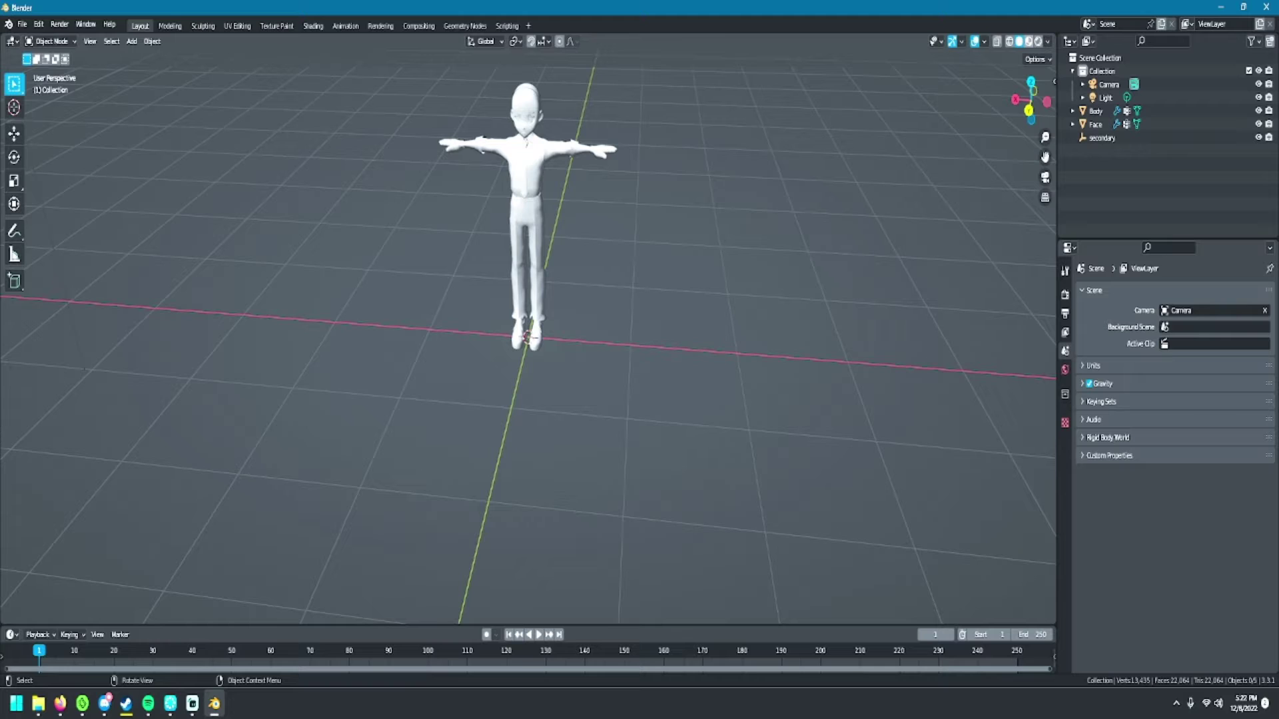
left_click(1038, 42)
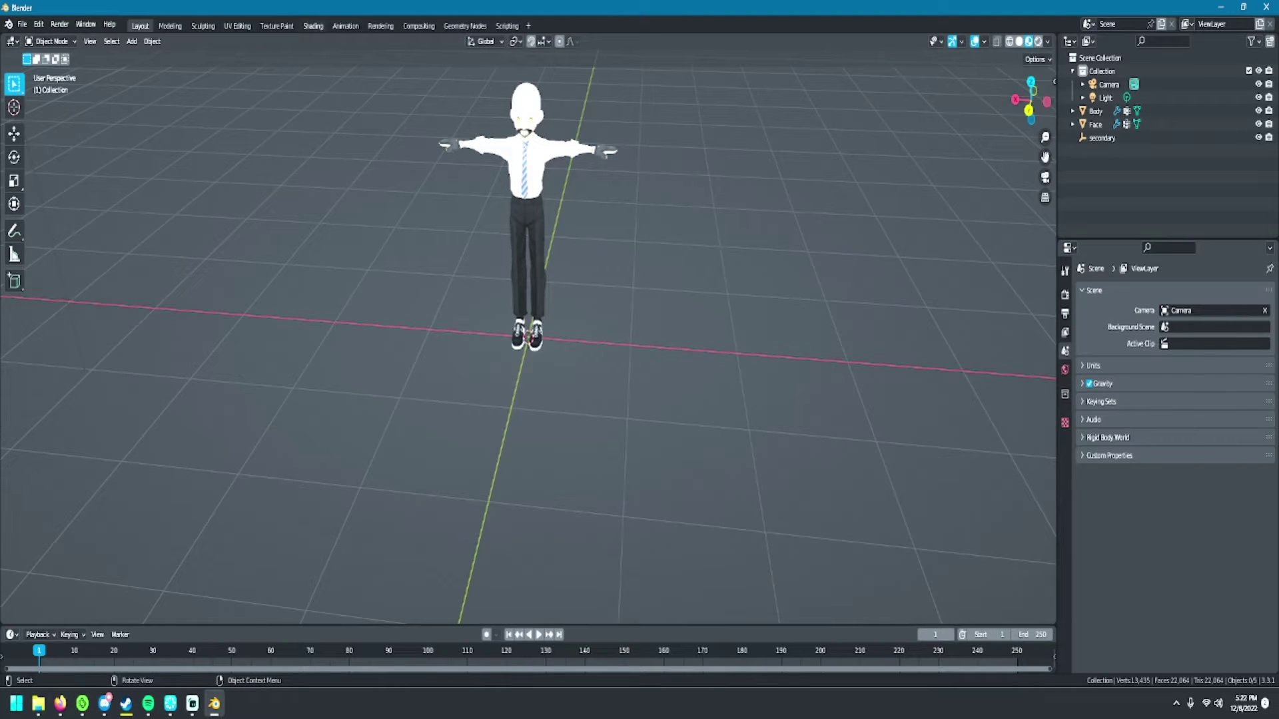
- In the Shading workspace, select the Body mesh and delete its existing shader nodes
left_click(313, 25)
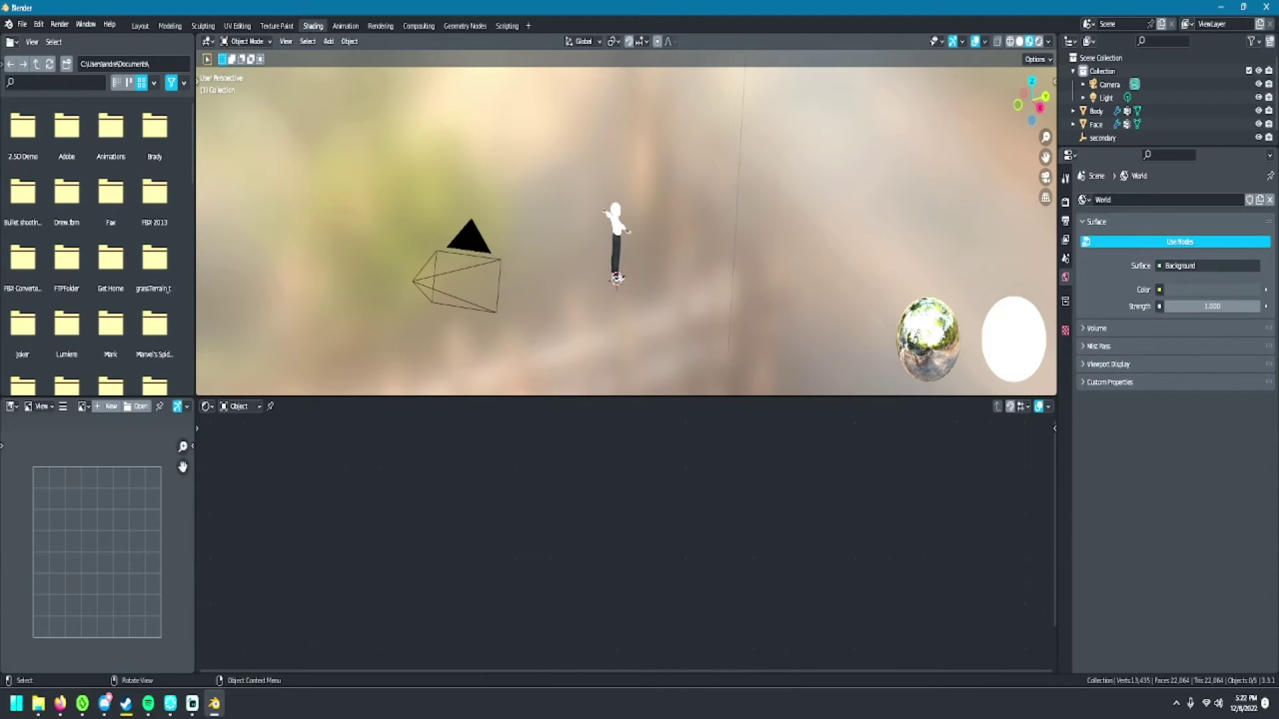
right_click(623, 187)
key("Escape")
middle_click_drag(623, 200, 666, 199)
scroll(627, 230, "up", 3)
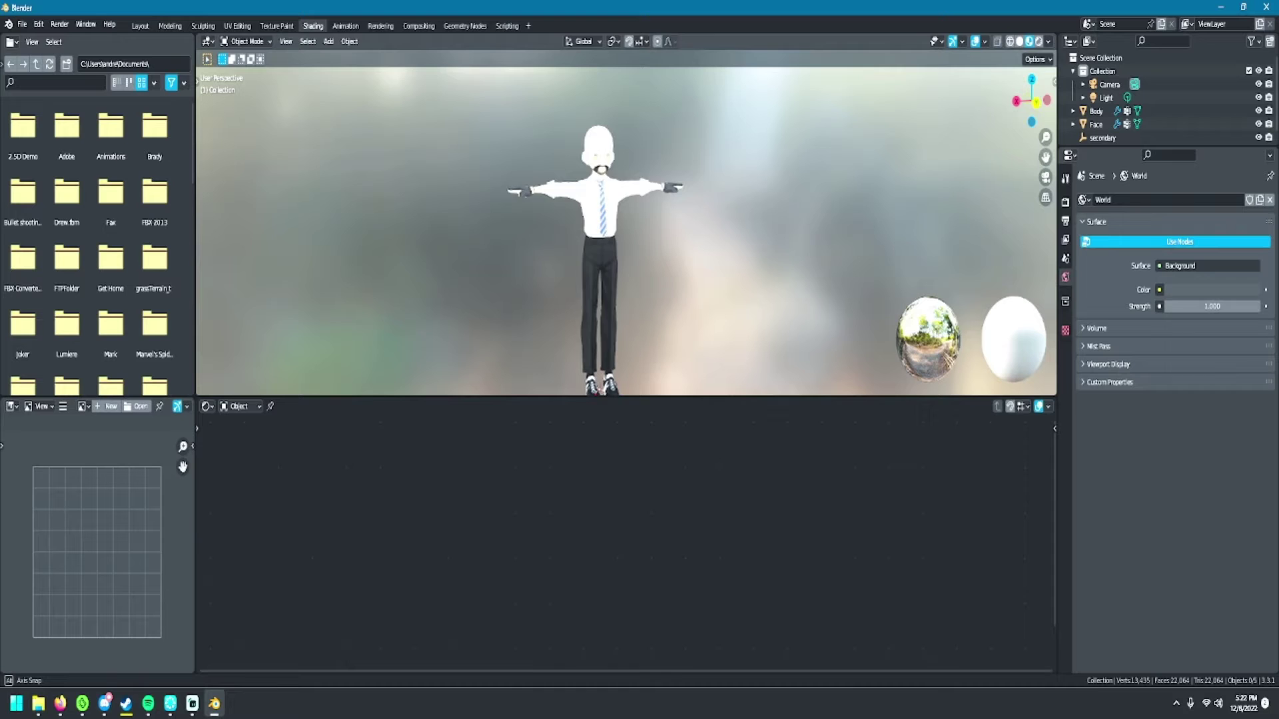
left_click(603, 267)
scroll(629, 546, "down", 3)
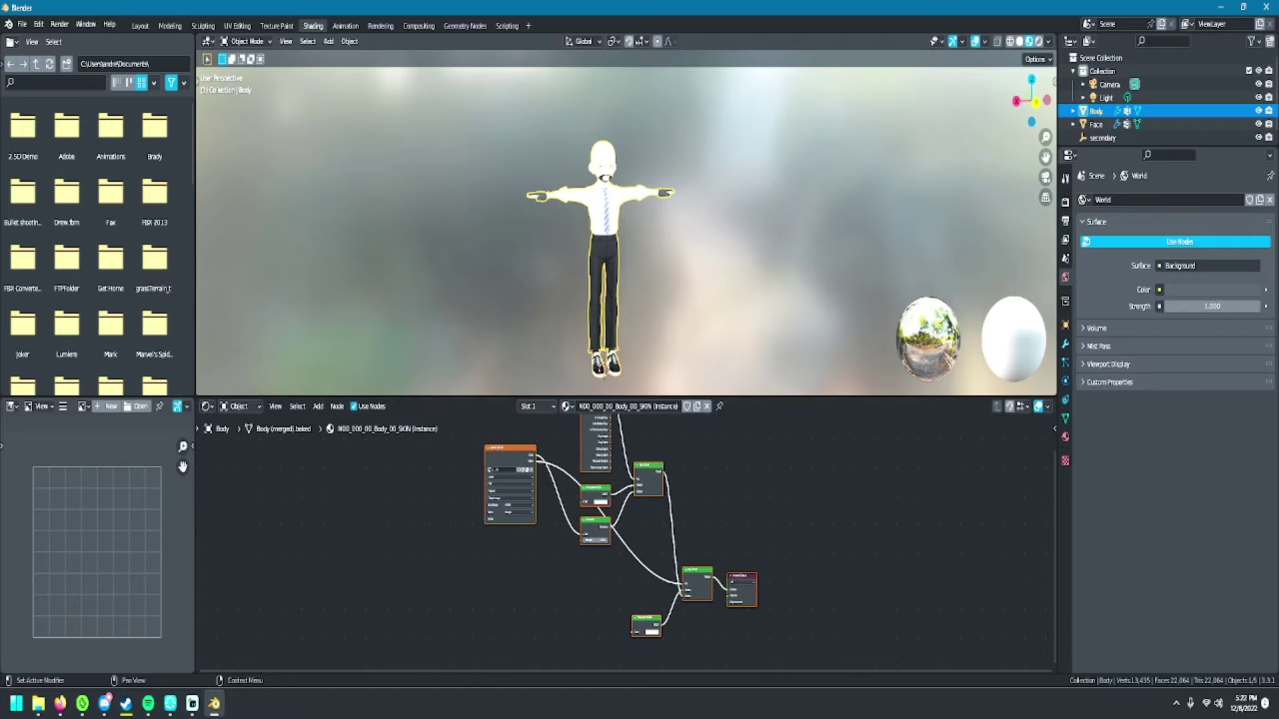
scroll(626, 543, "down", 1)
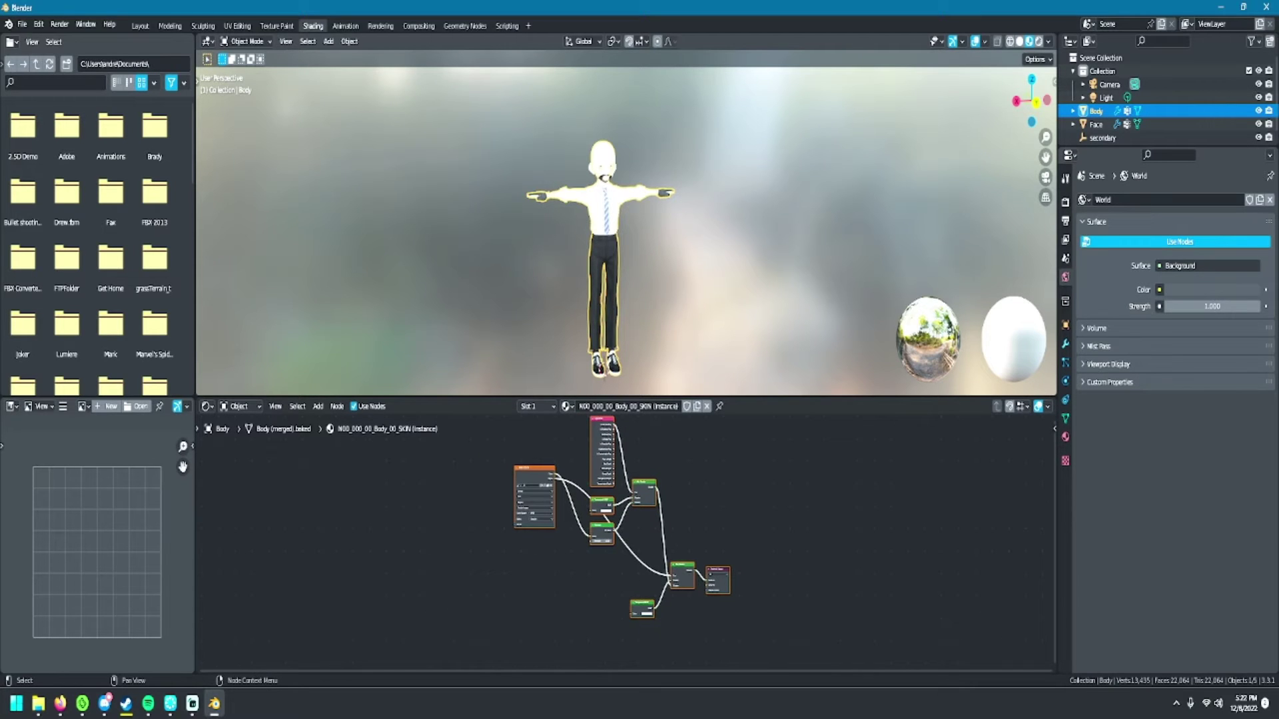
left_click_drag(572, 420, 688, 664)
key("x")
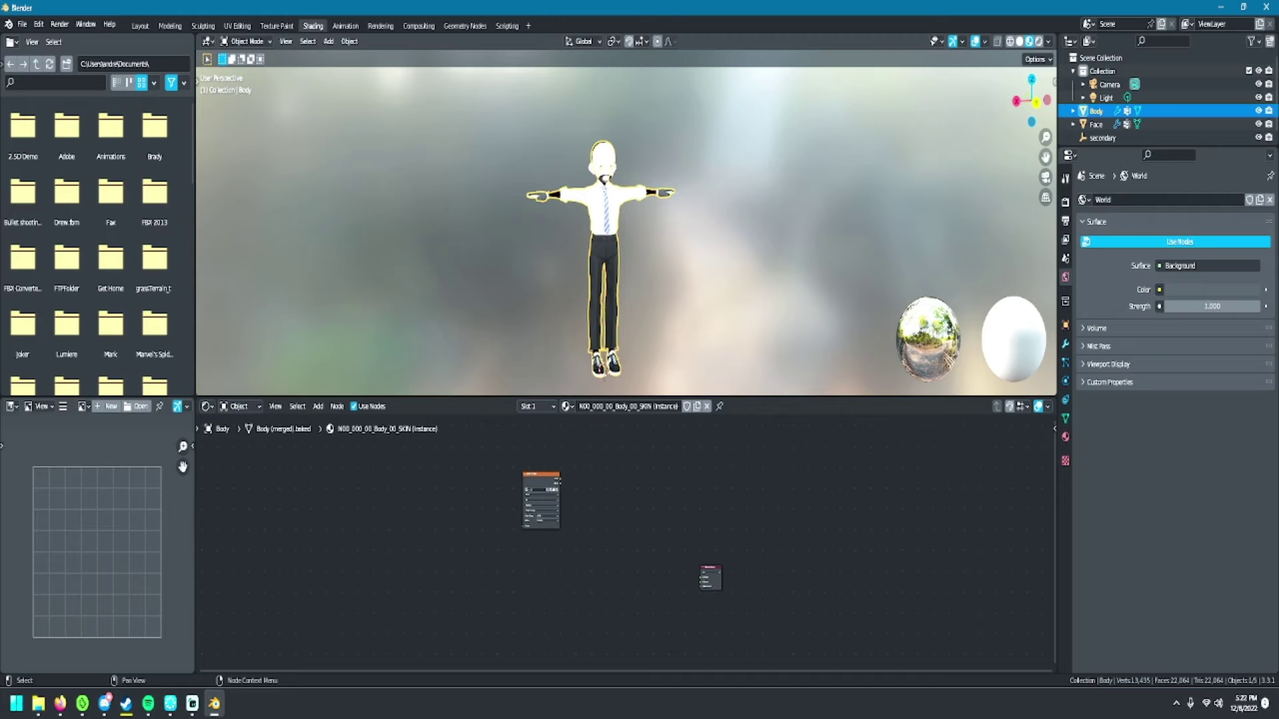
- Add a Principled BSDF node and link the image texture's Color to its Base Color
scroll(626, 543, "up", 3)
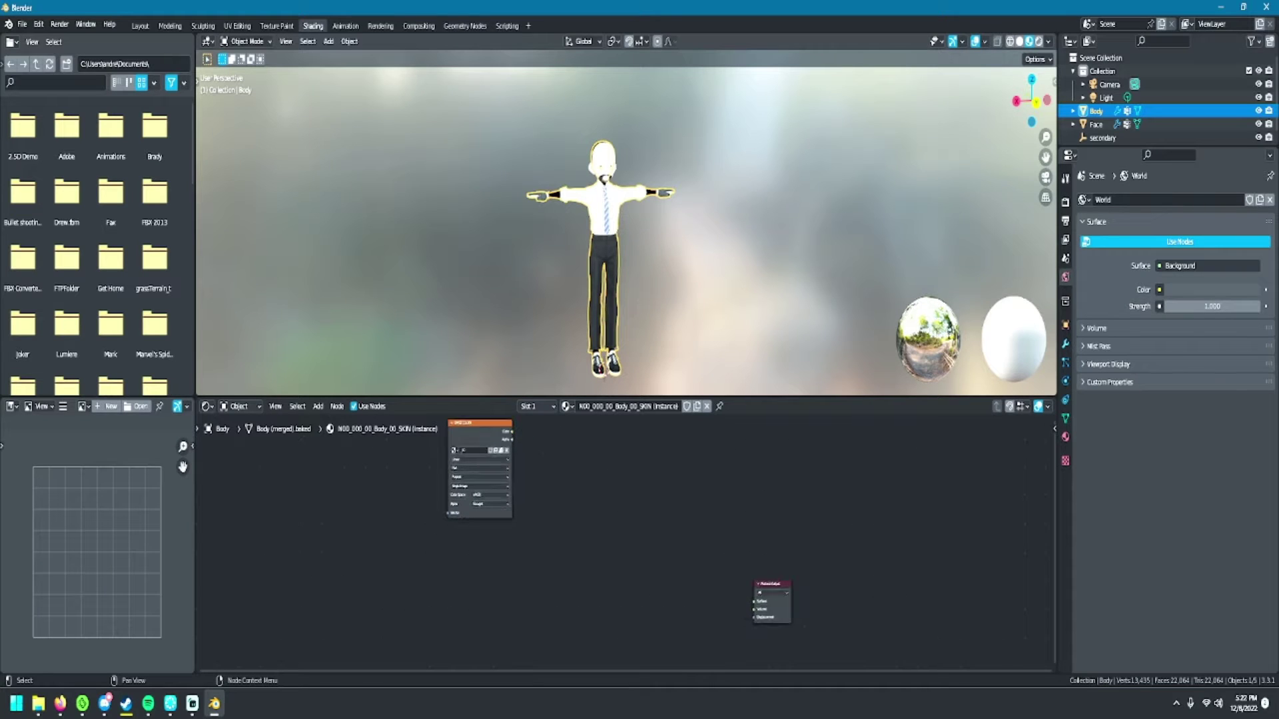
left_click(318, 407)
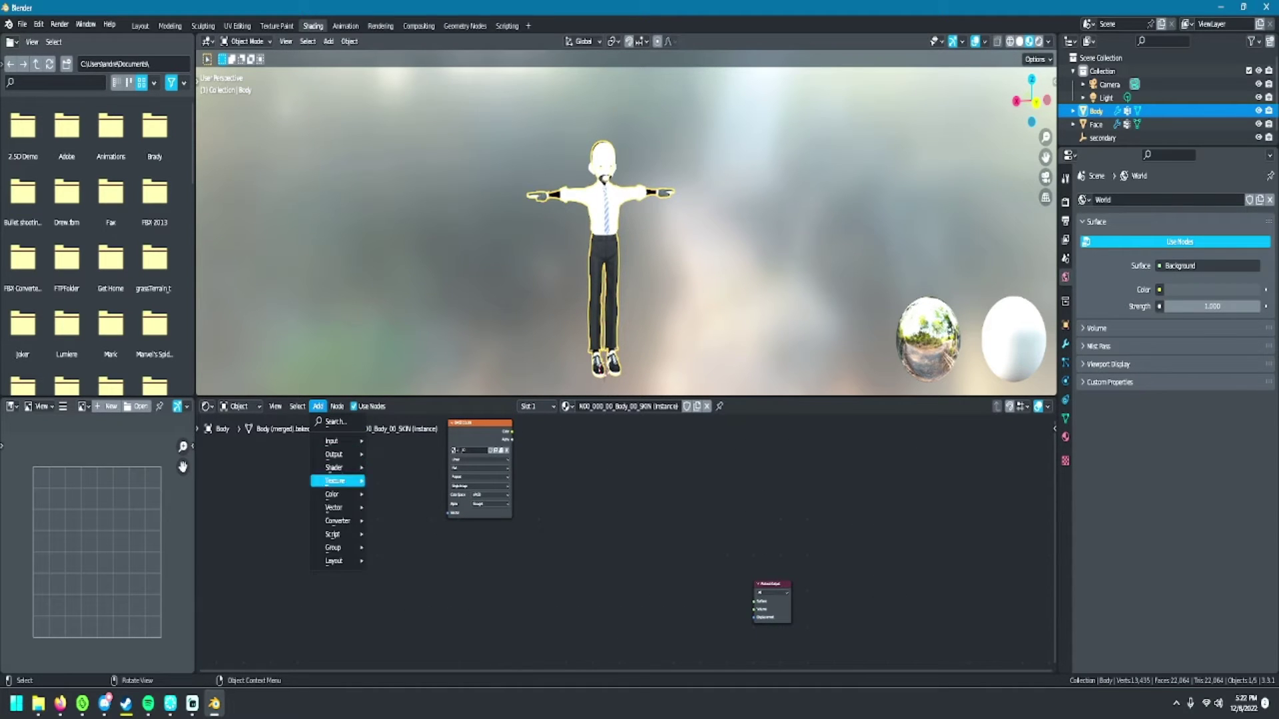
mouse_move(334, 468)
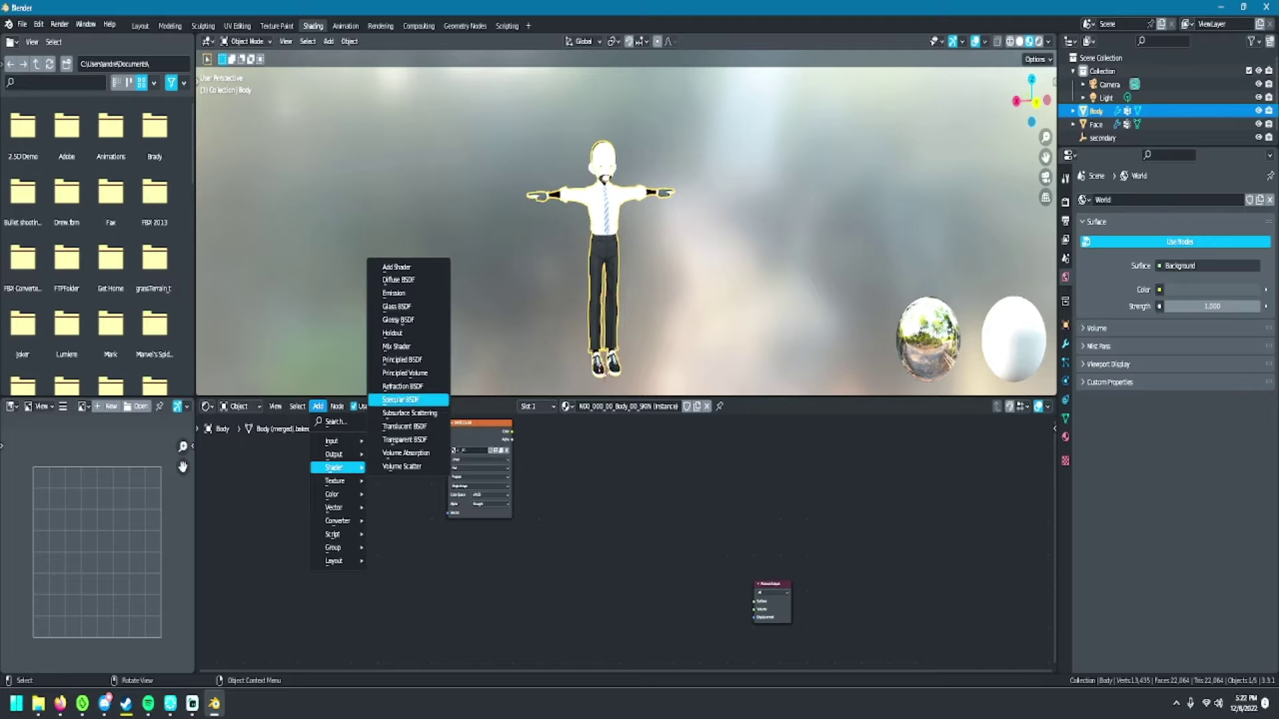
left_click(403, 359)
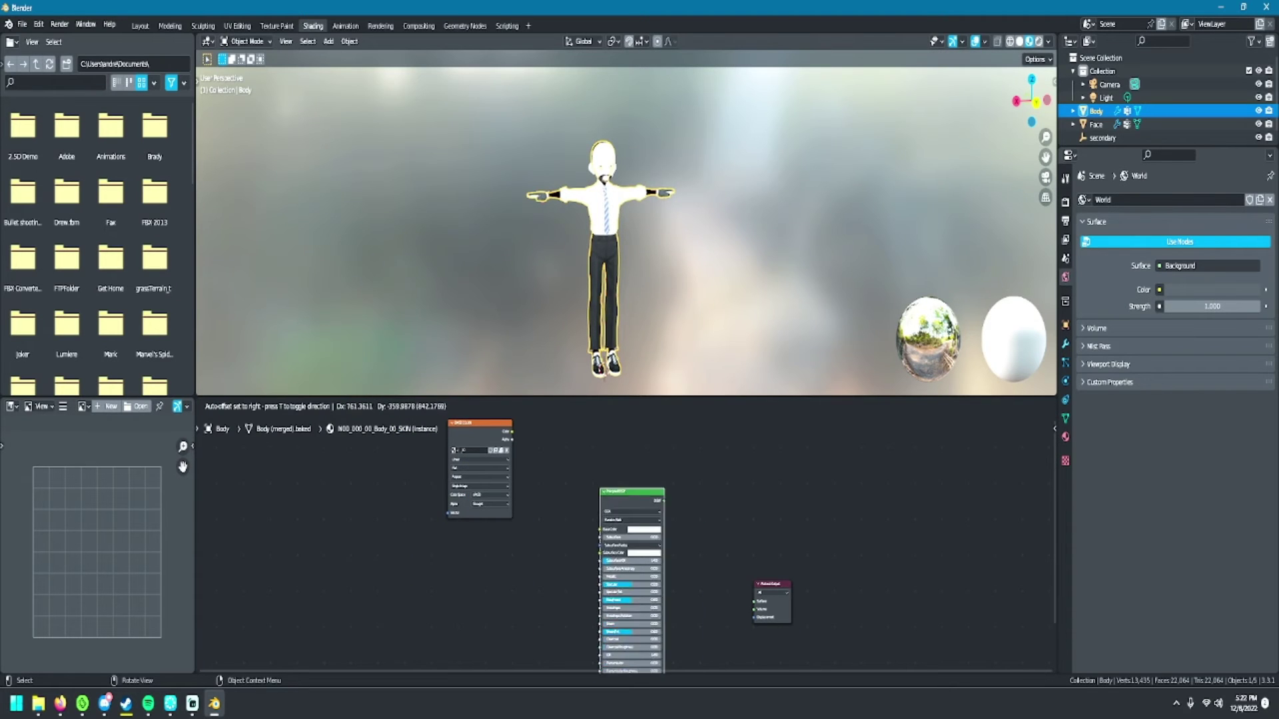
left_click(599, 455)
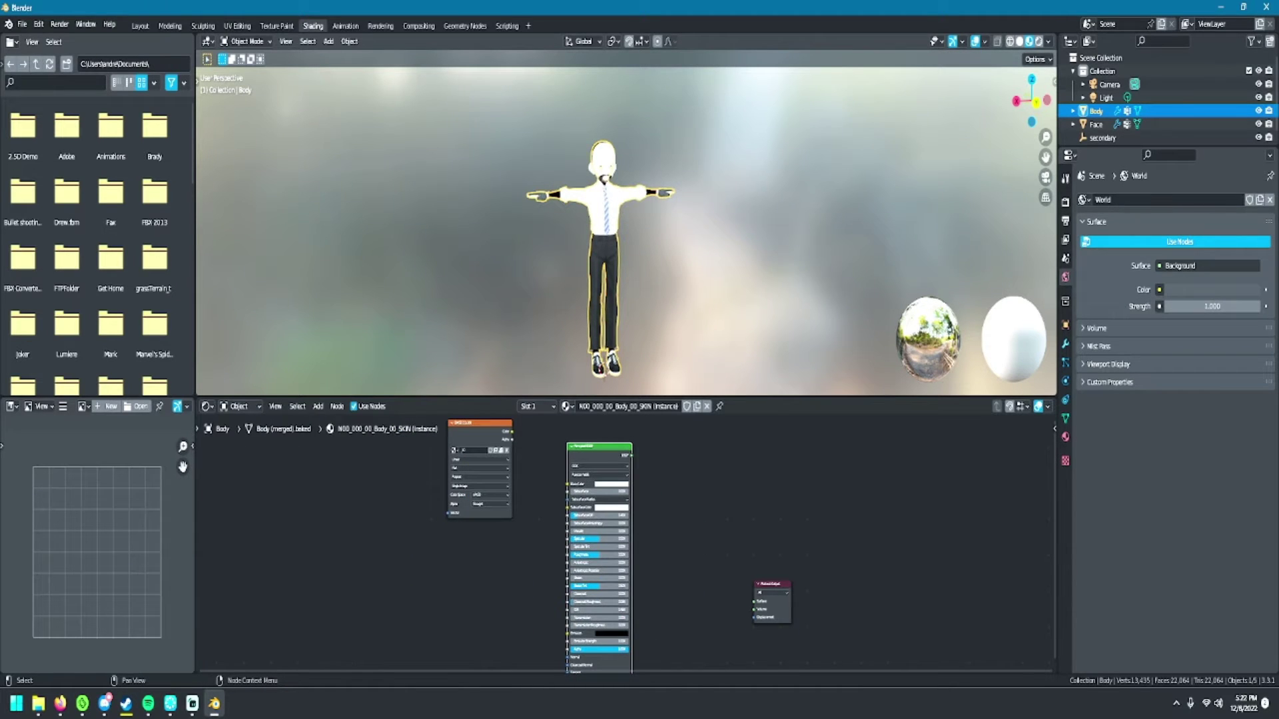
left_click_drag(511, 431, 522, 429)
left_click_drag(579, 482, 754, 600)
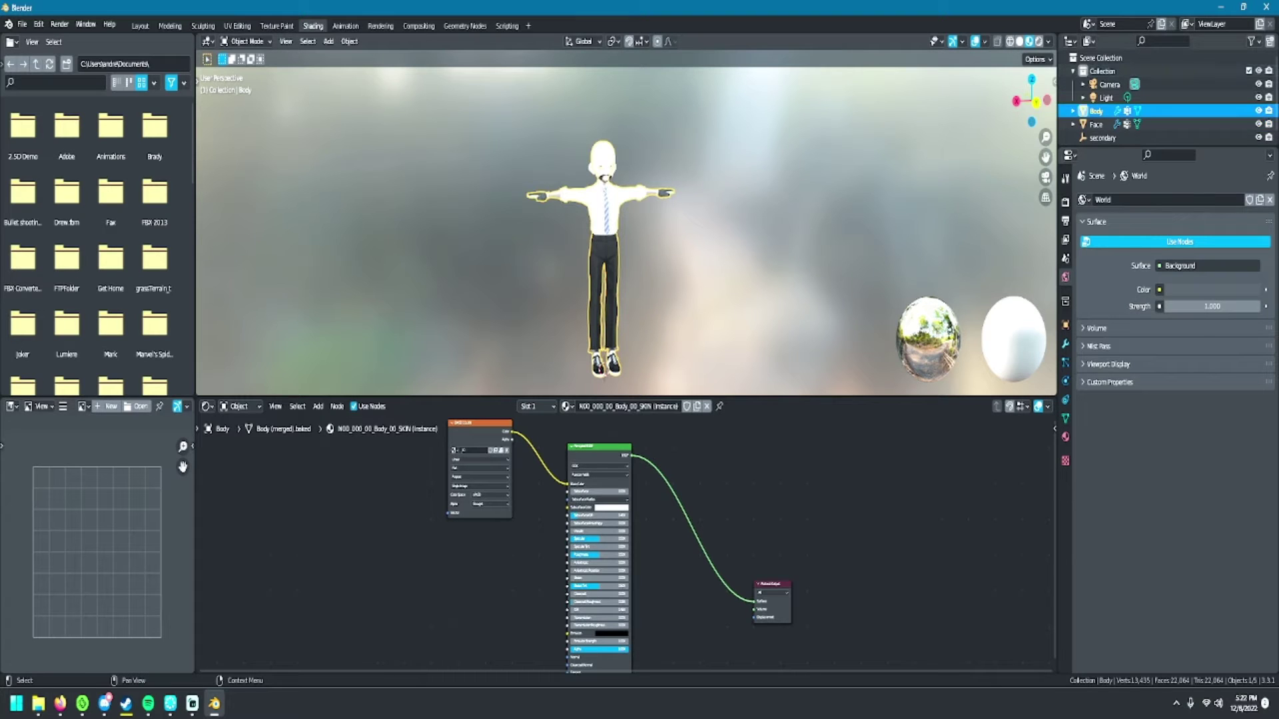
left_click(1096, 124)
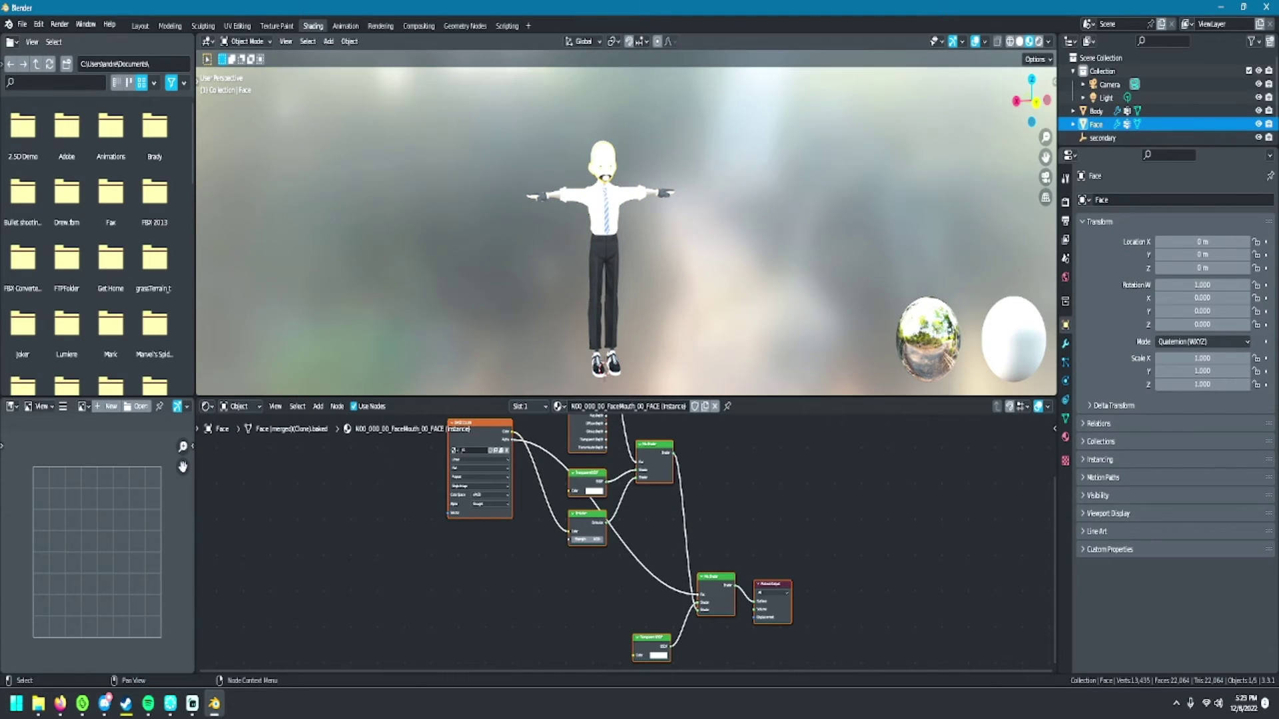
- Replace the Face material's shader nodes with a new Principled BSDF
scroll(626, 540, "down", 4)
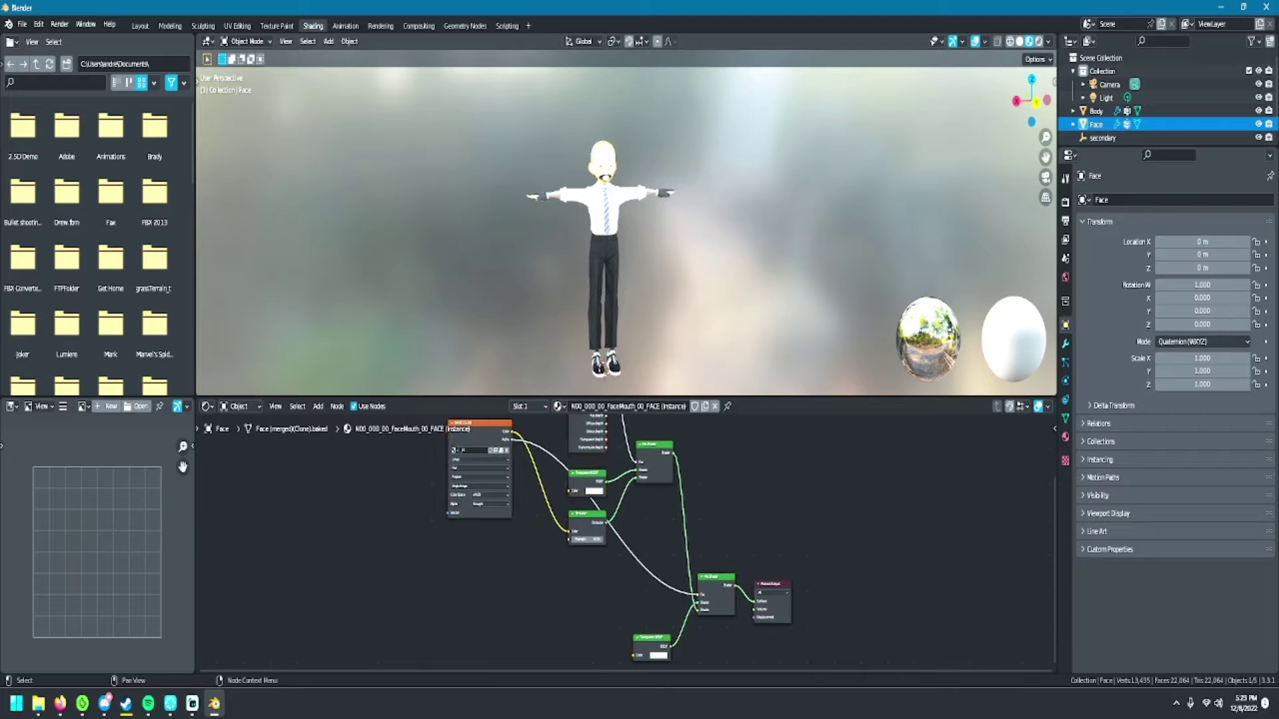
left_click_drag(587, 428, 686, 633)
key("x")
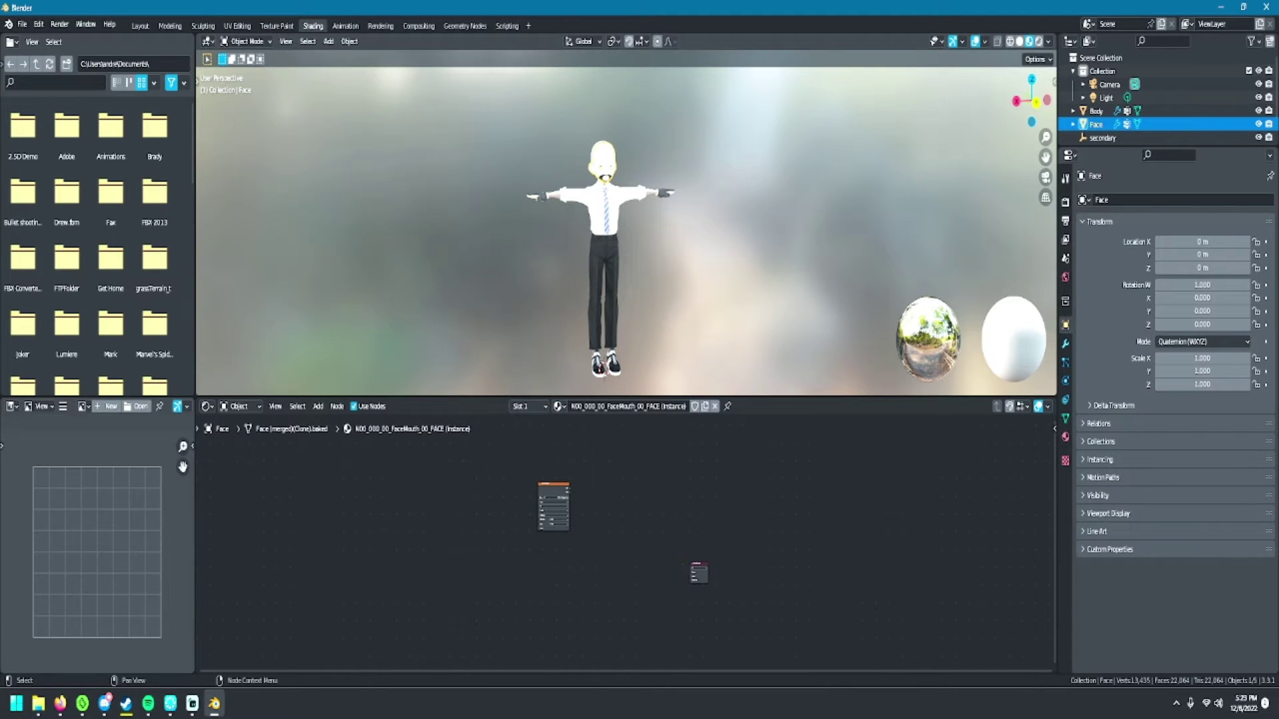
left_click(318, 406)
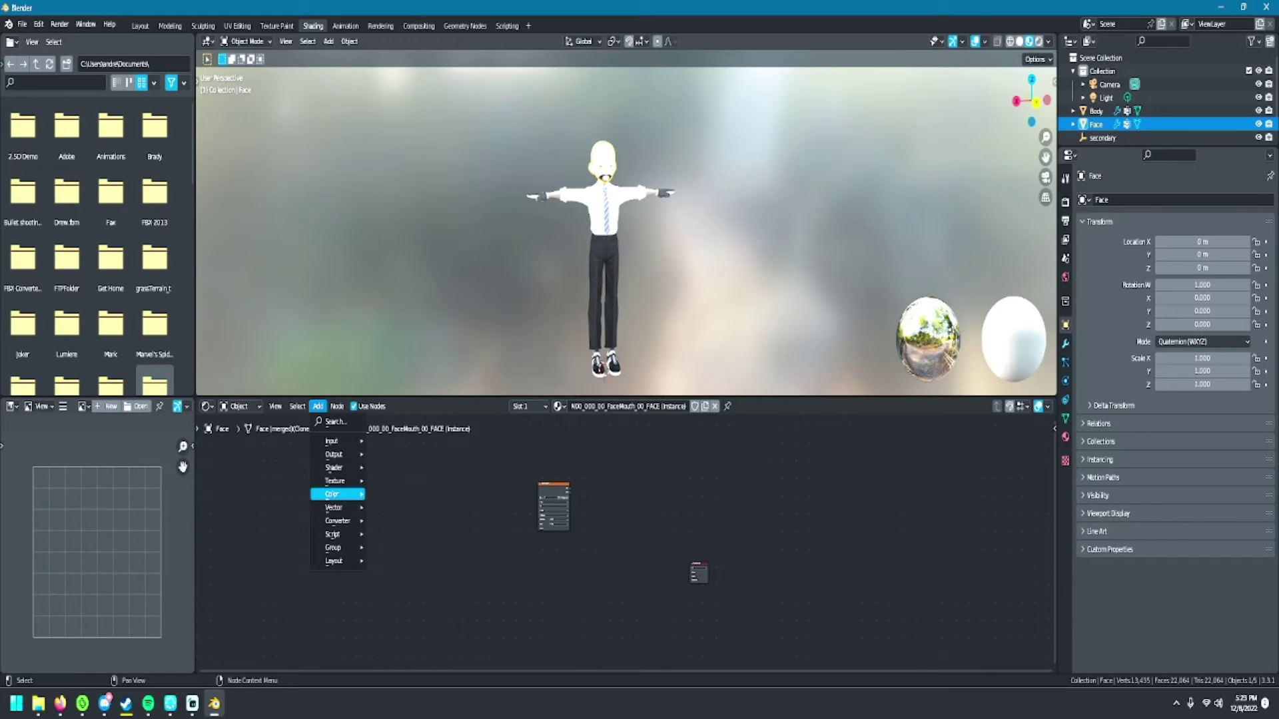
mouse_move(334, 467)
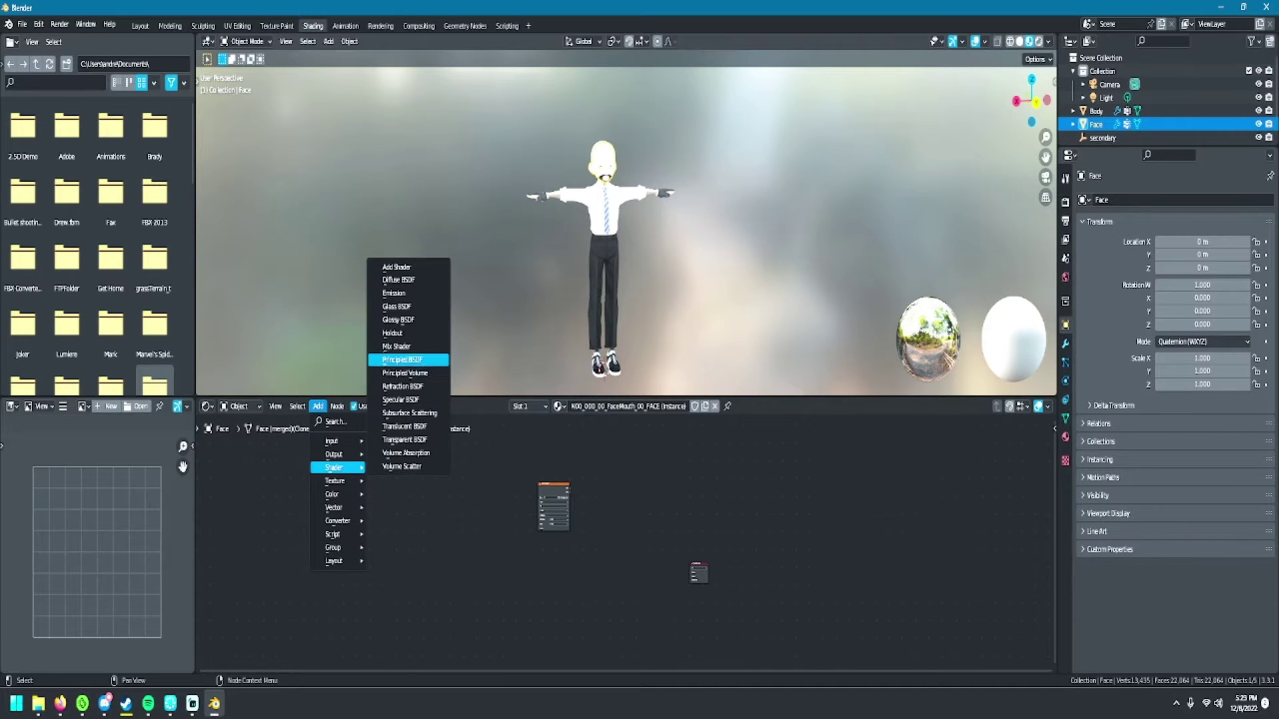
left_click(396, 347)
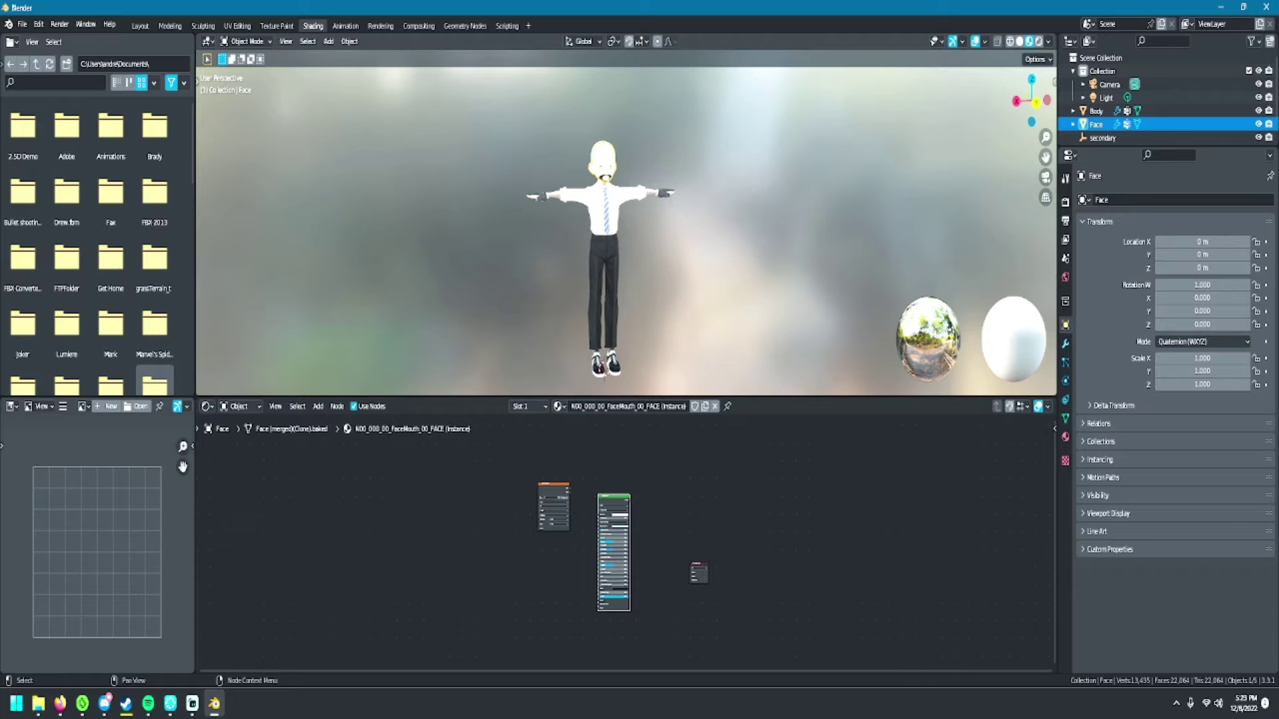
- Link the face texture to Base Color and the BSDF output to the material Surface
left_click_drag(569, 490, 599, 514)
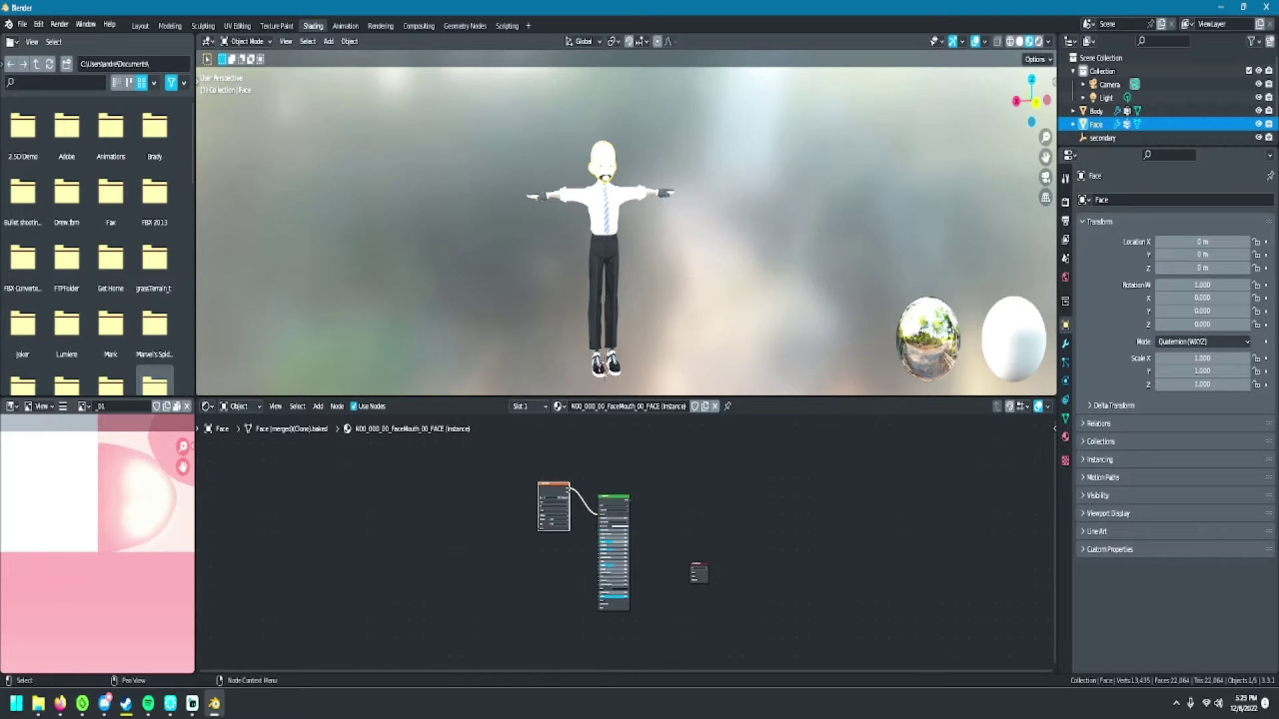
key("Home")
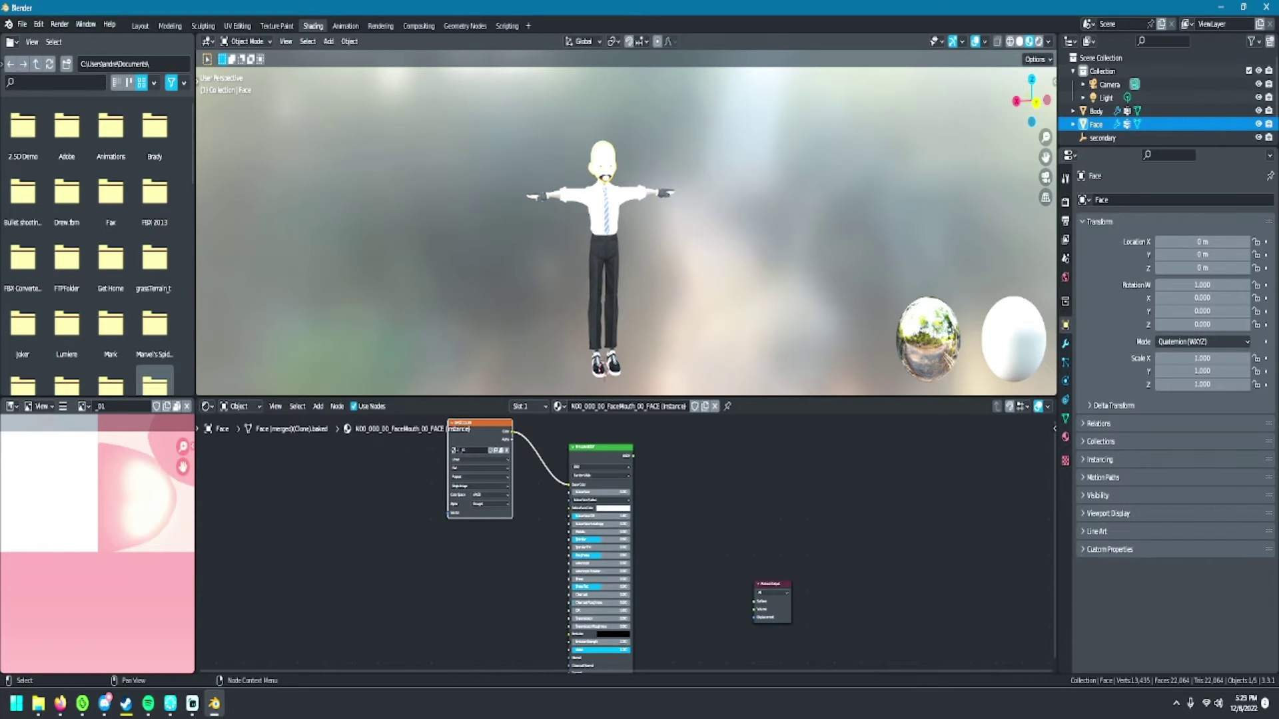
left_click_drag(633, 456, 755, 602)
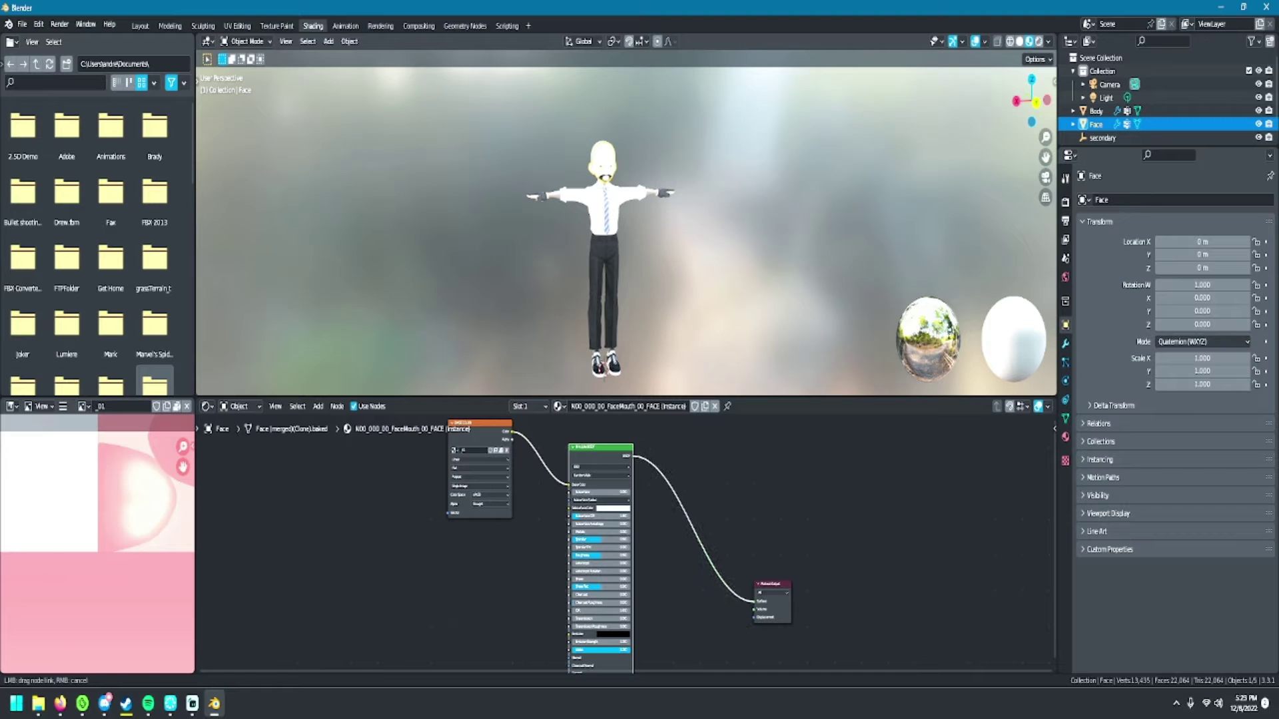
key("alt+a")
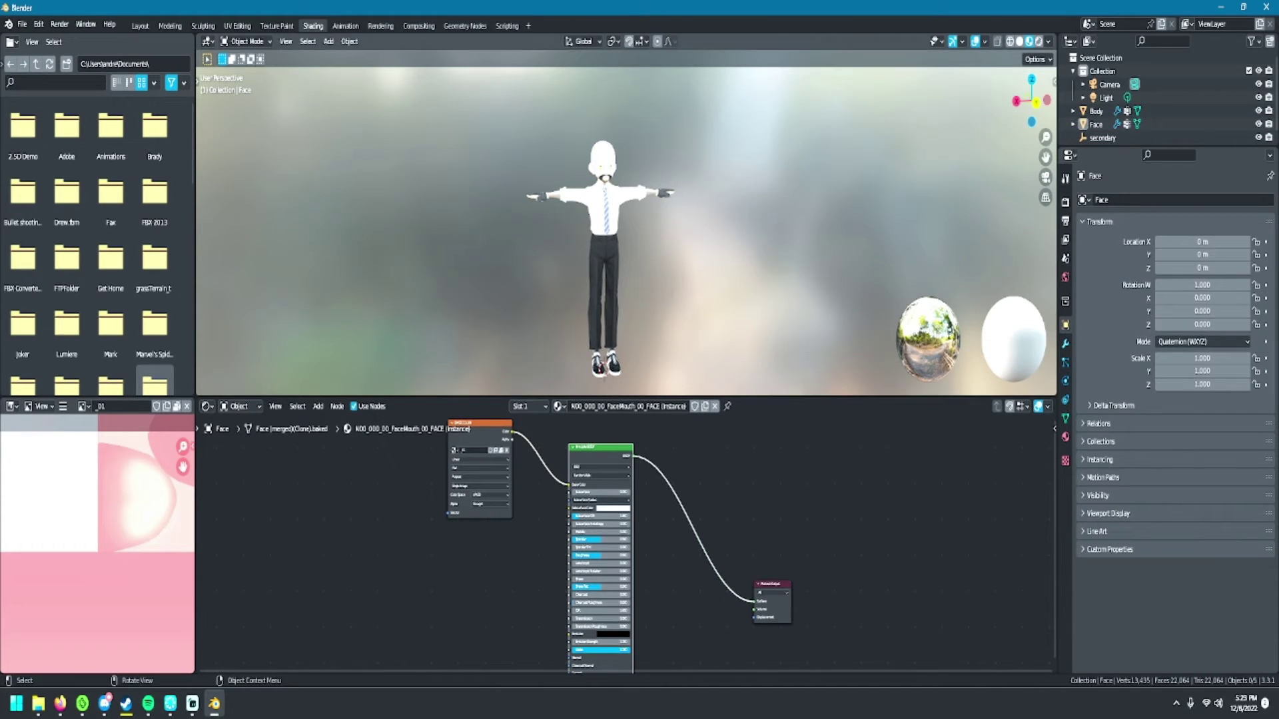
left_click(1096, 110)
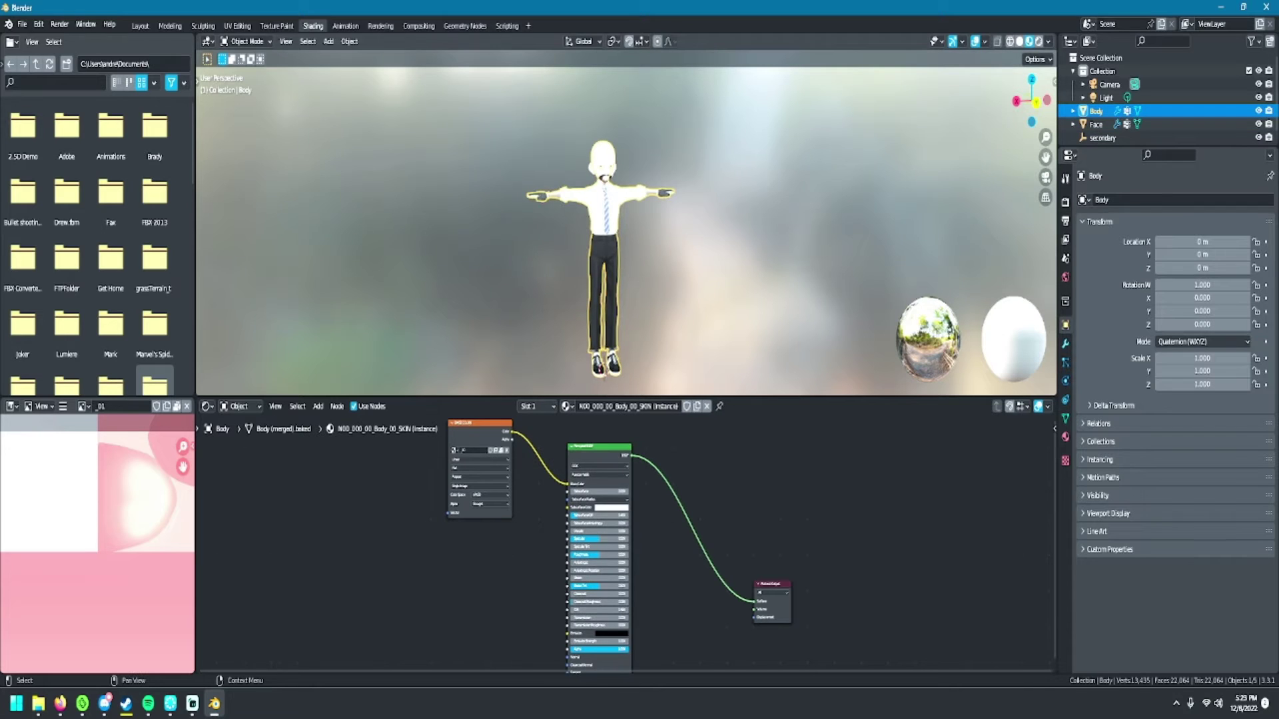
- Expand the Body object in the outliner to list its materials
left_click(1073, 110)
scroll(1133, 110, "down", 1)
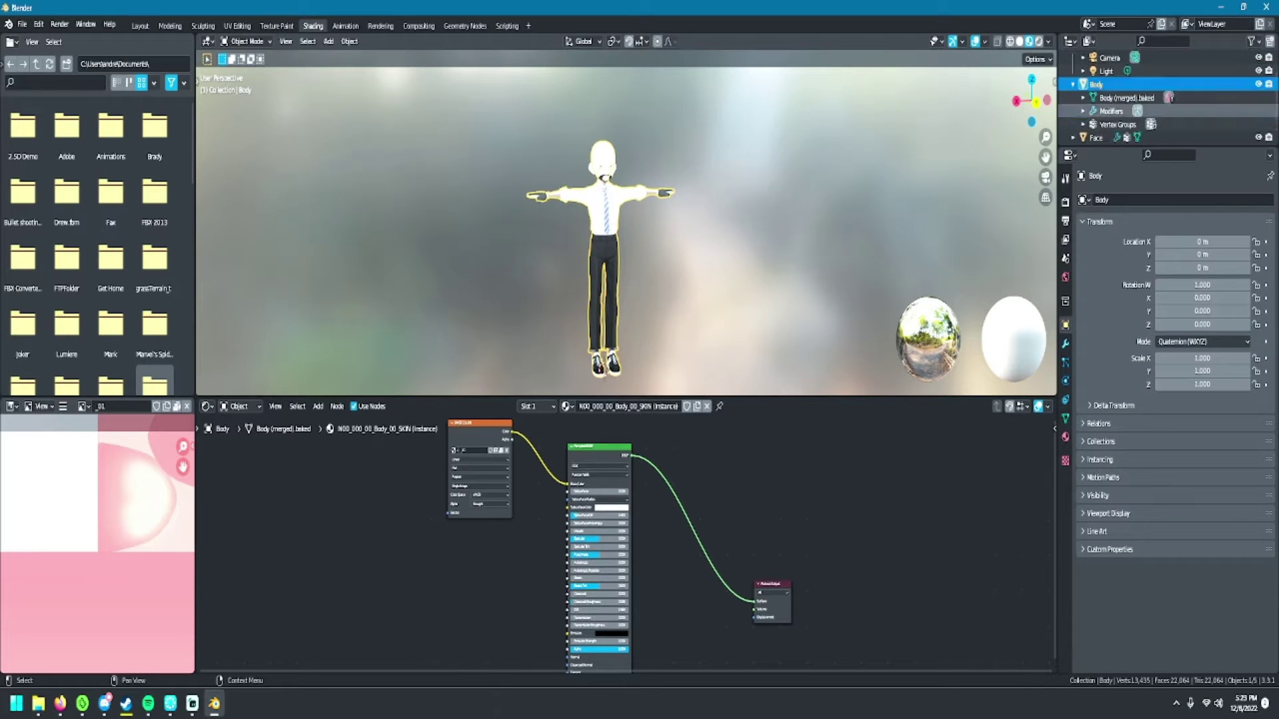
left_click(1083, 97)
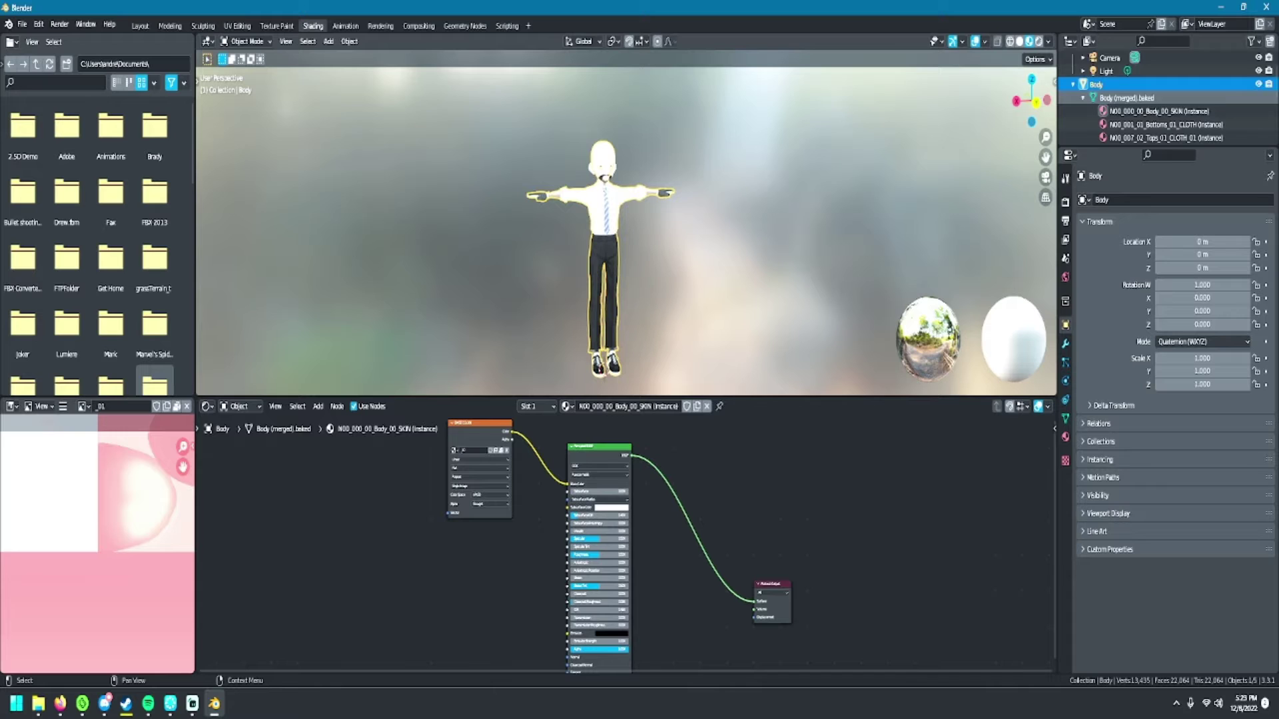
scroll(1133, 97, "down", 5)
scroll(1133, 84, "up", 4)
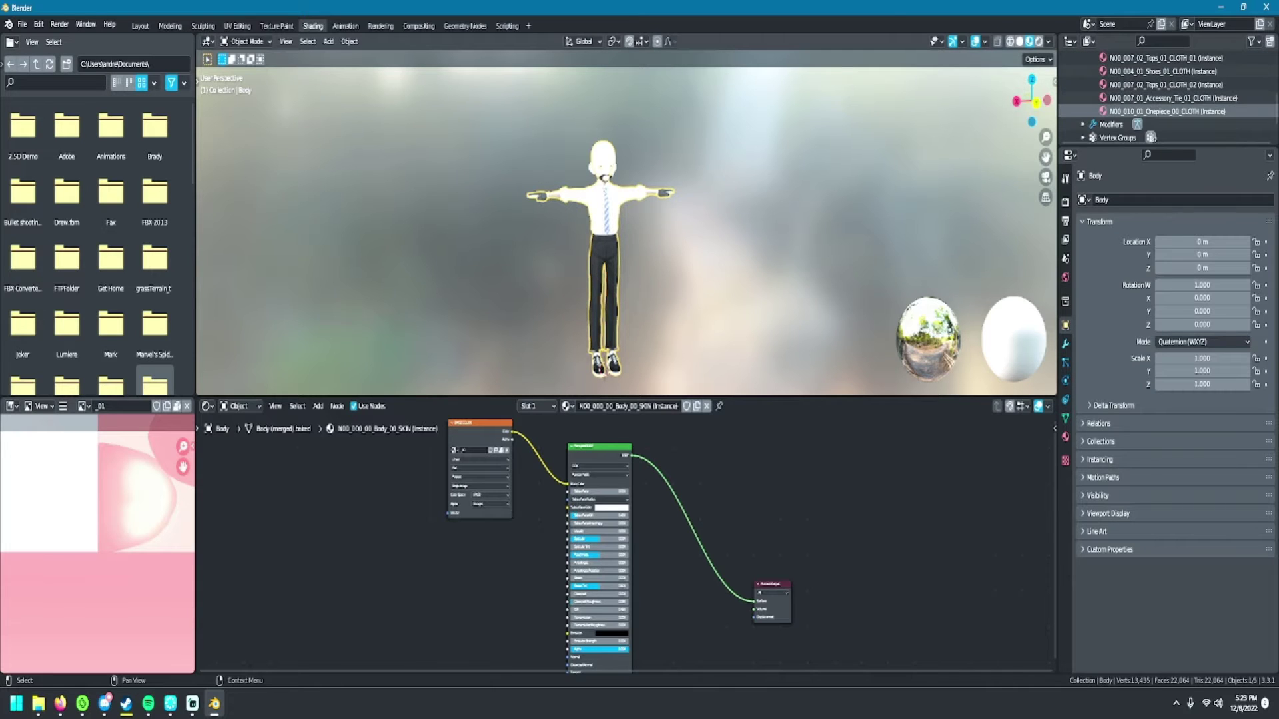
left_click(1133, 84)
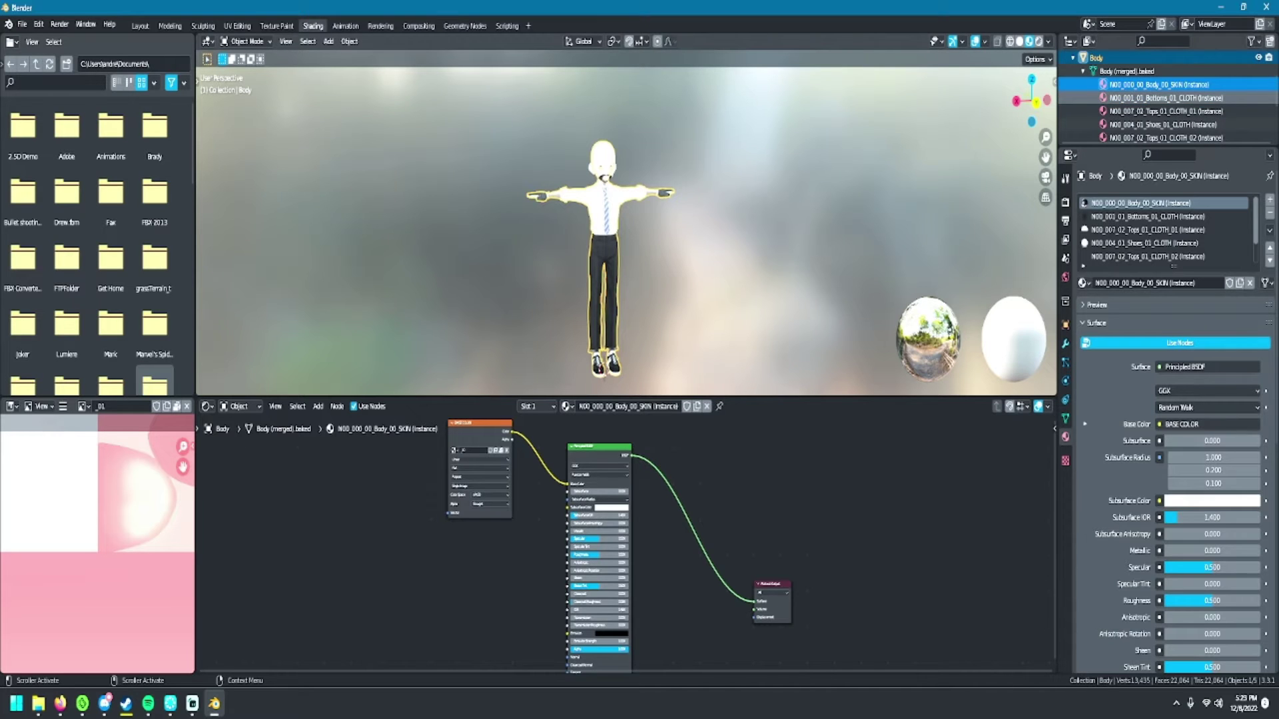
- Open the Bottoms_01_CLOTH material, delete its Mix Shader nodes, and add a Principled BSDF
left_click(1166, 98)
scroll(626, 542, "down", 3)
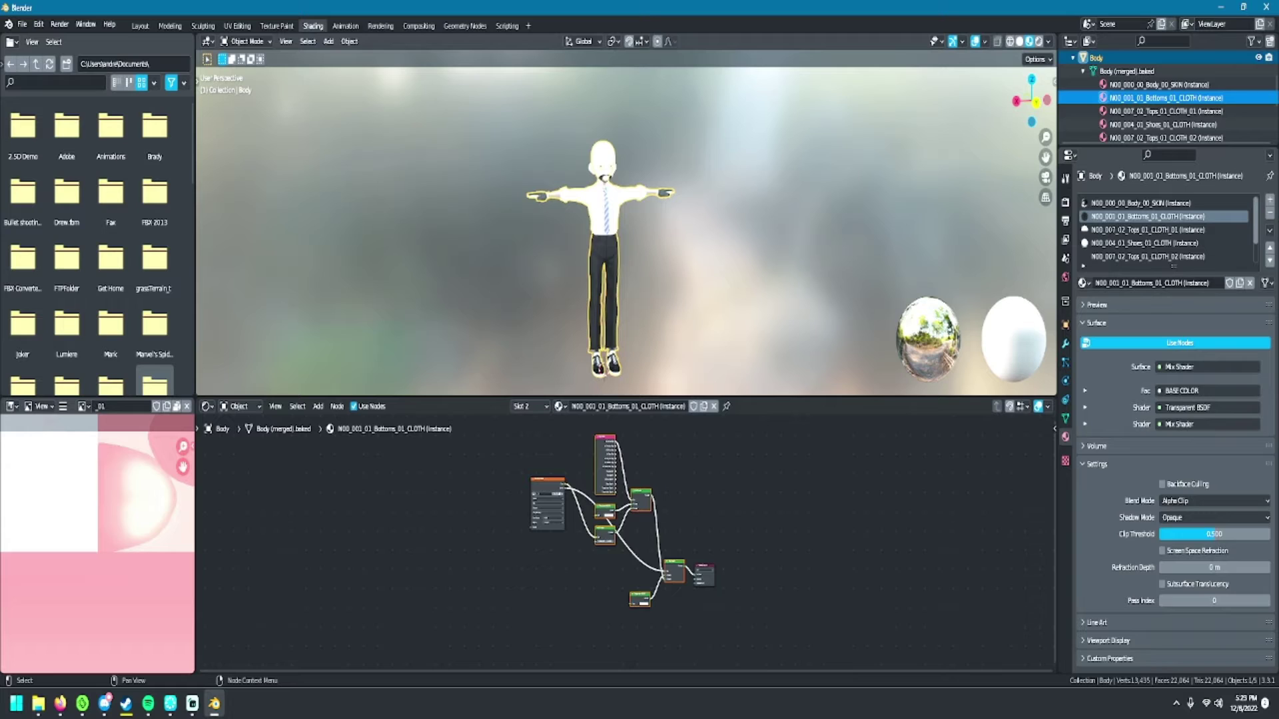
key("x")
scroll(626, 542, "up", 3)
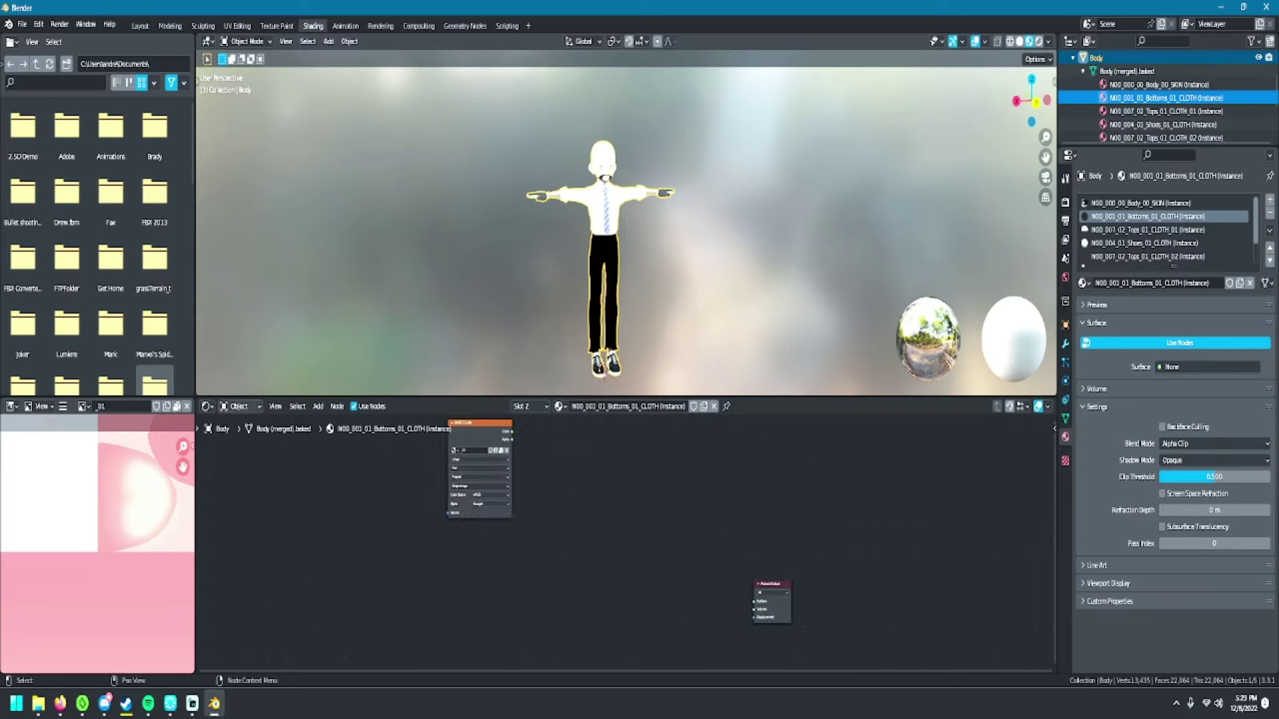
left_click(318, 407)
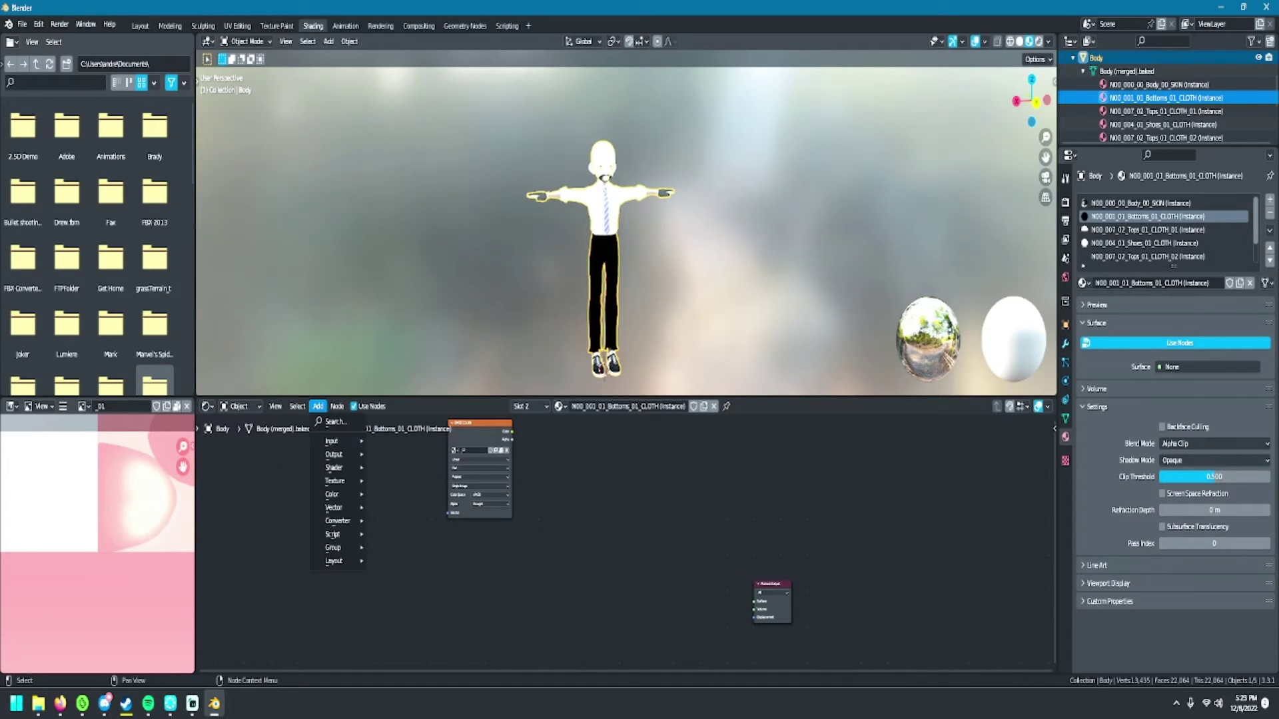
mouse_move(337, 467)
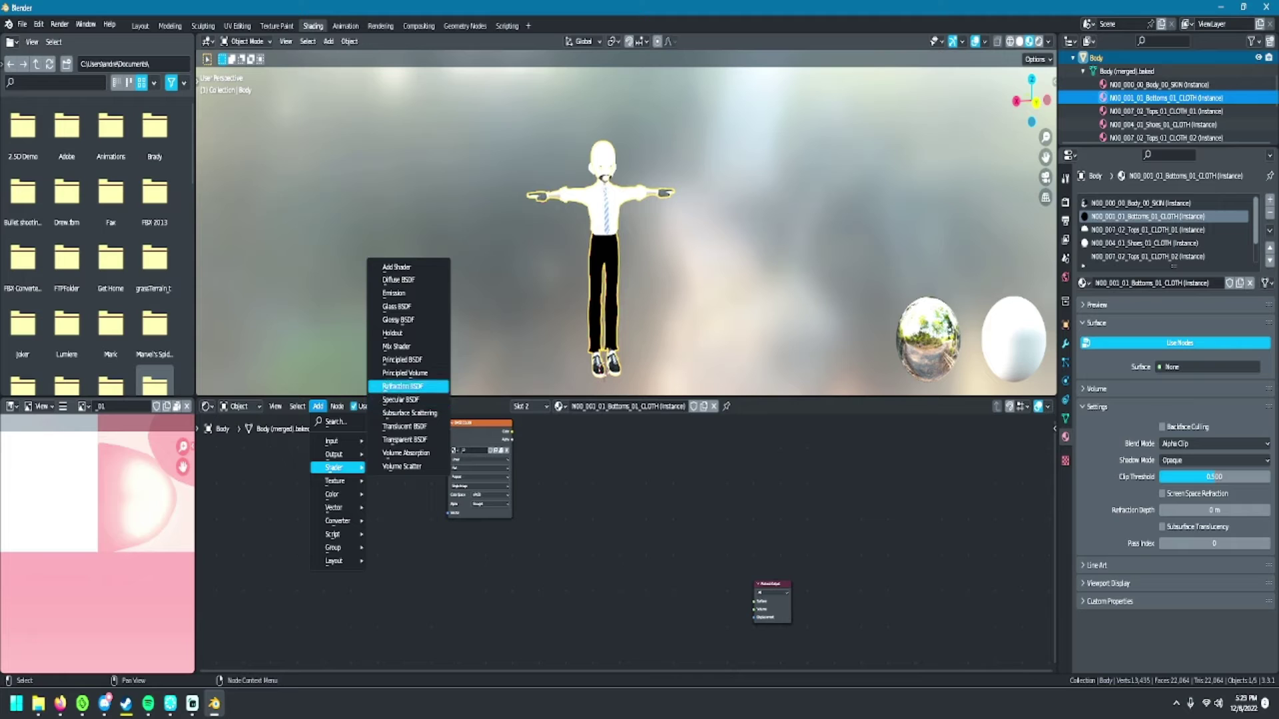
left_click(402, 360)
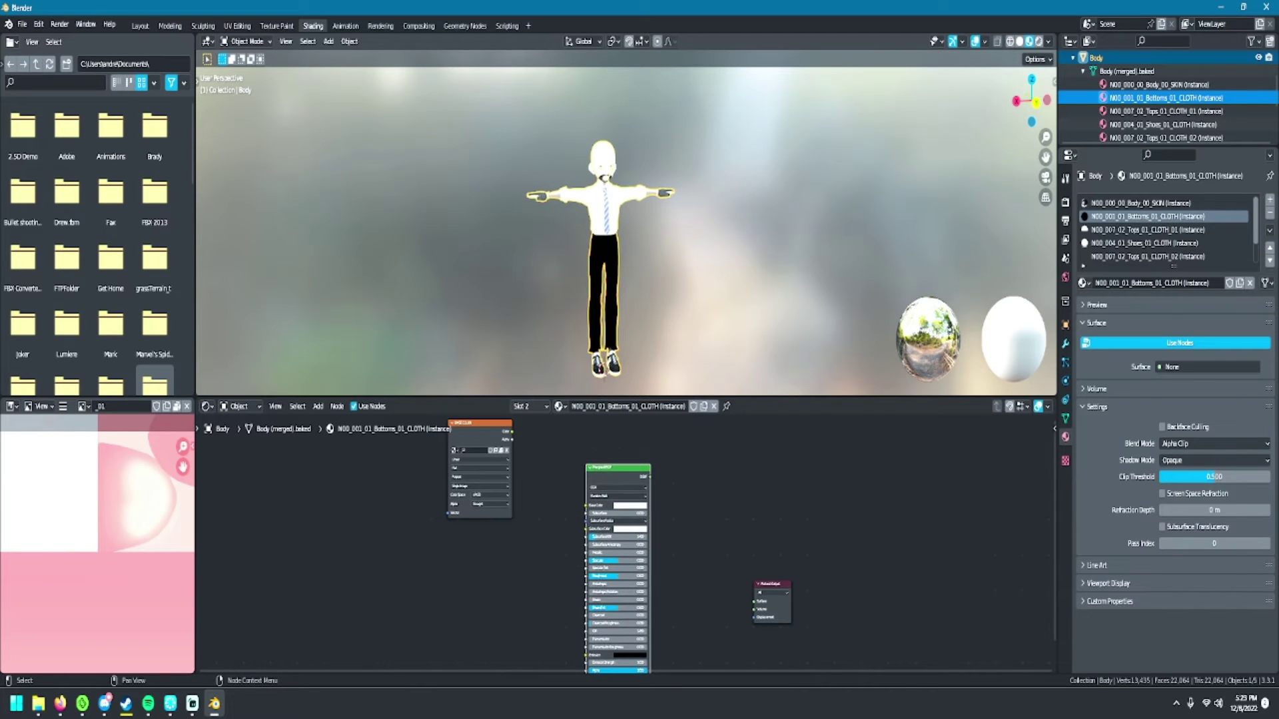
- Wire the trousers texture Color into Base Color and the BSDF into the output Surface
left_click_drag(511, 432, 555, 458)
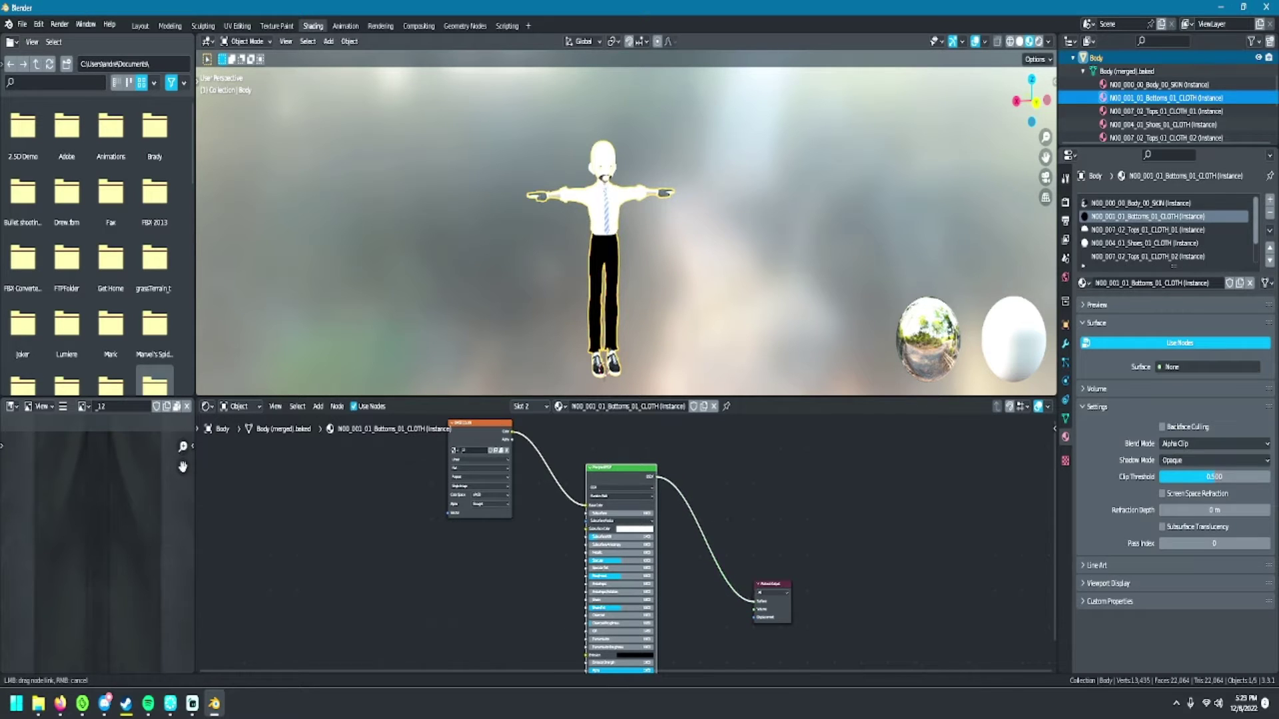
left_click_drag(754, 601, 755, 602)
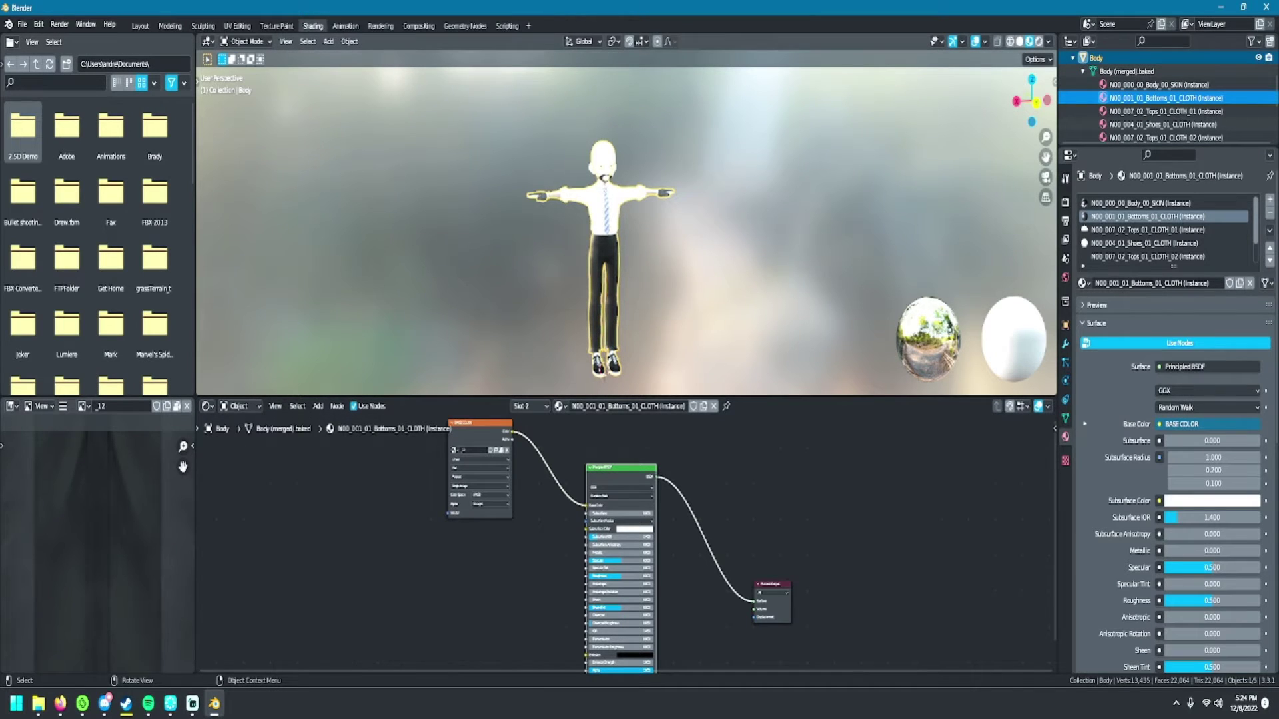
right_click(687, 248)
key("Escape")
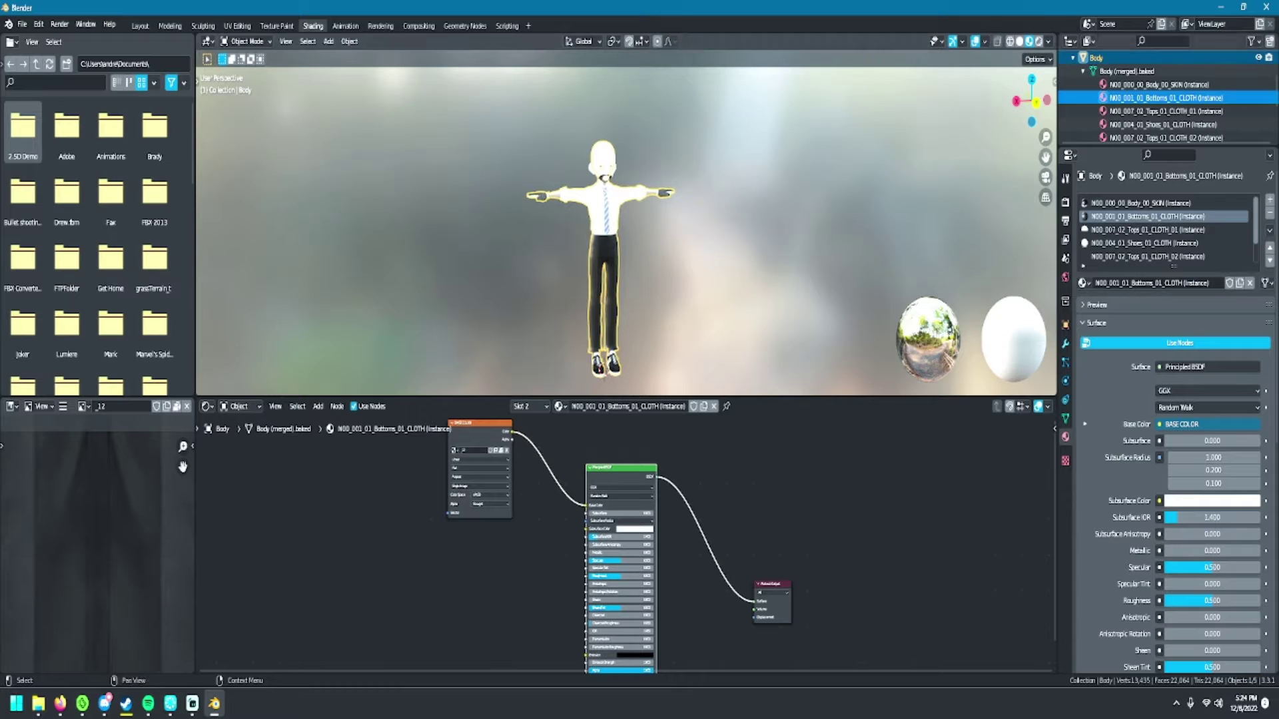
- Delete the mix nodes between texture and output in the Tops_01_CLOTH_01 shirt material
left_click(1159, 110)
scroll(626, 545, "down", 3)
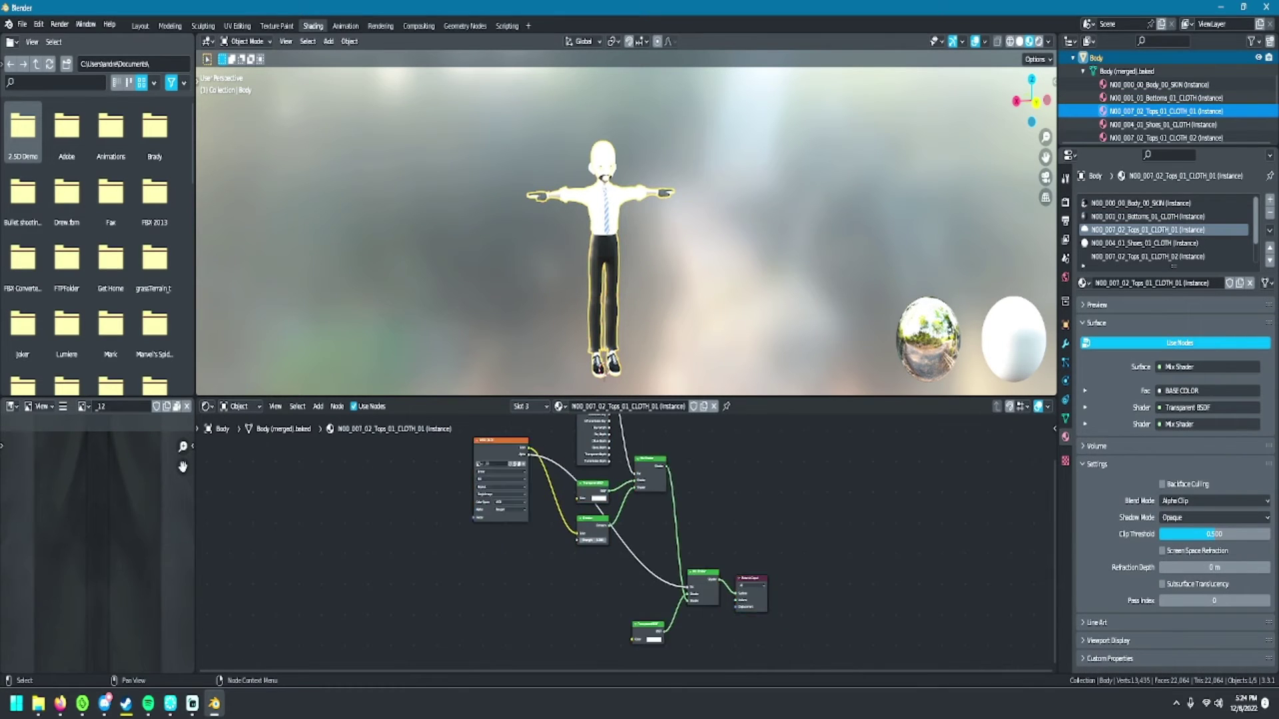
left_click_drag(571, 428, 678, 628)
key("Delete")
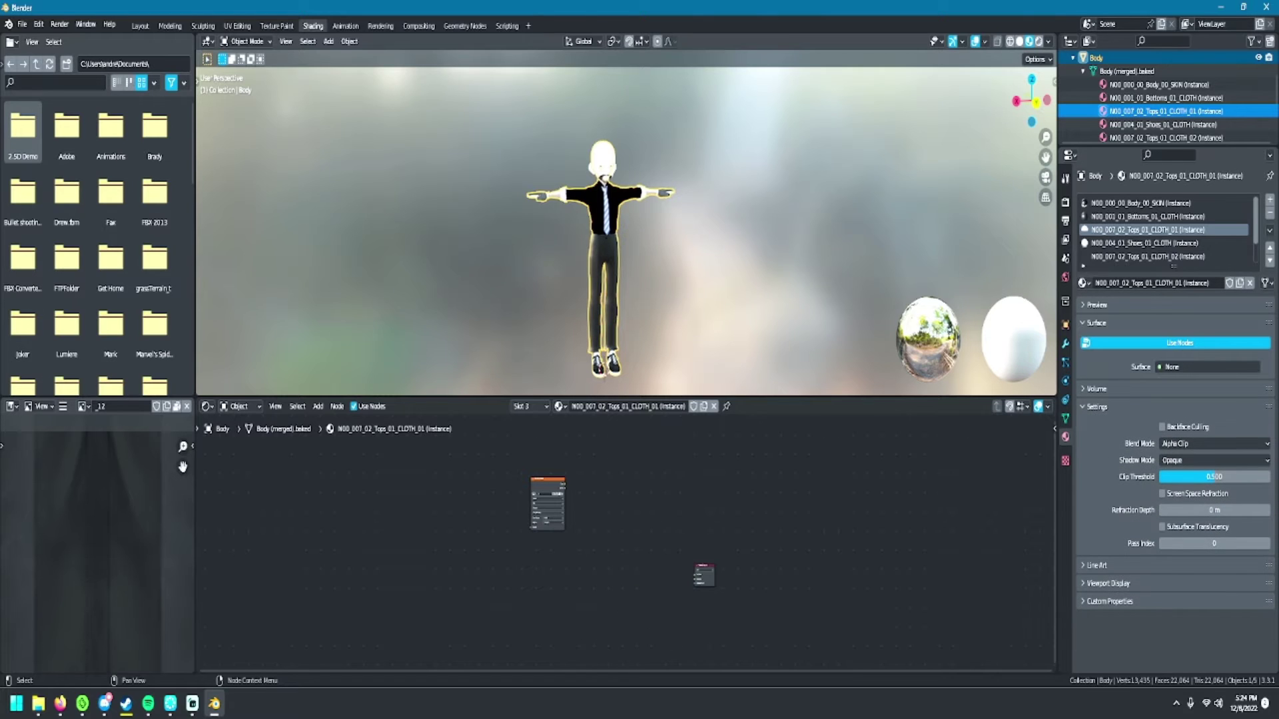
- Add a Principled BSDF fed by the shirt texture's Color and connect it to the output Surface
left_click(317, 406)
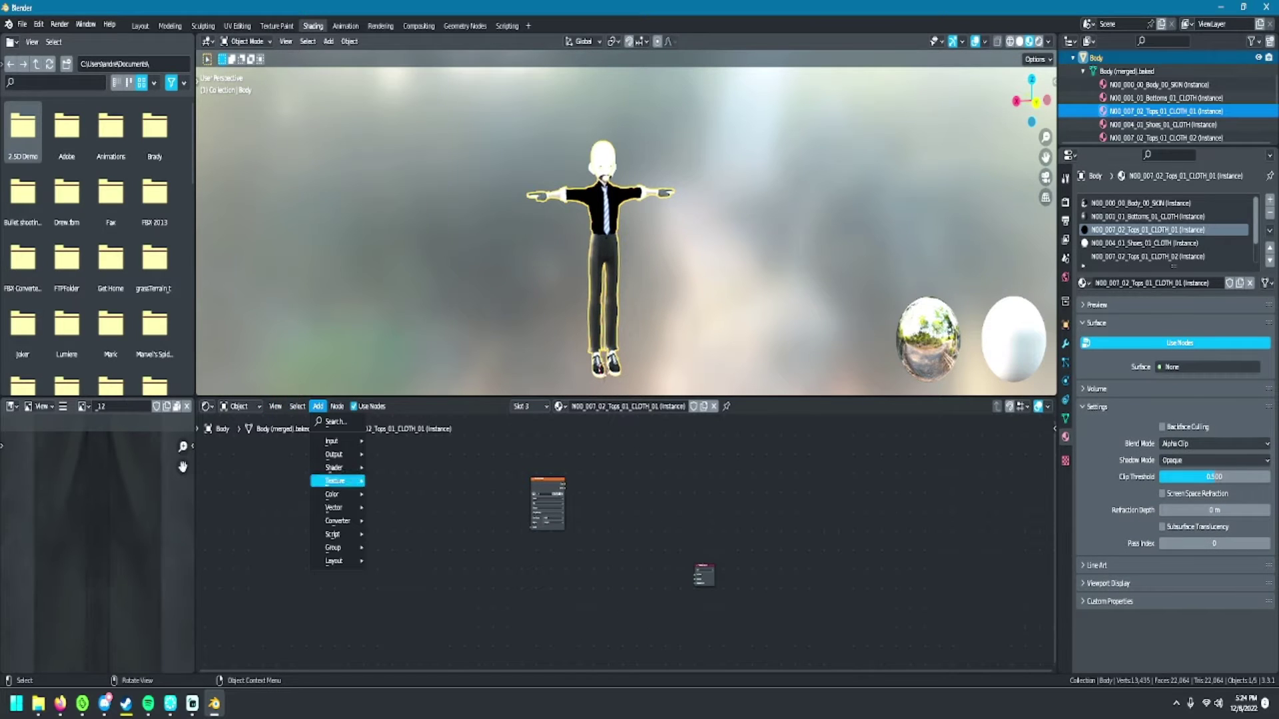
mouse_move(334, 467)
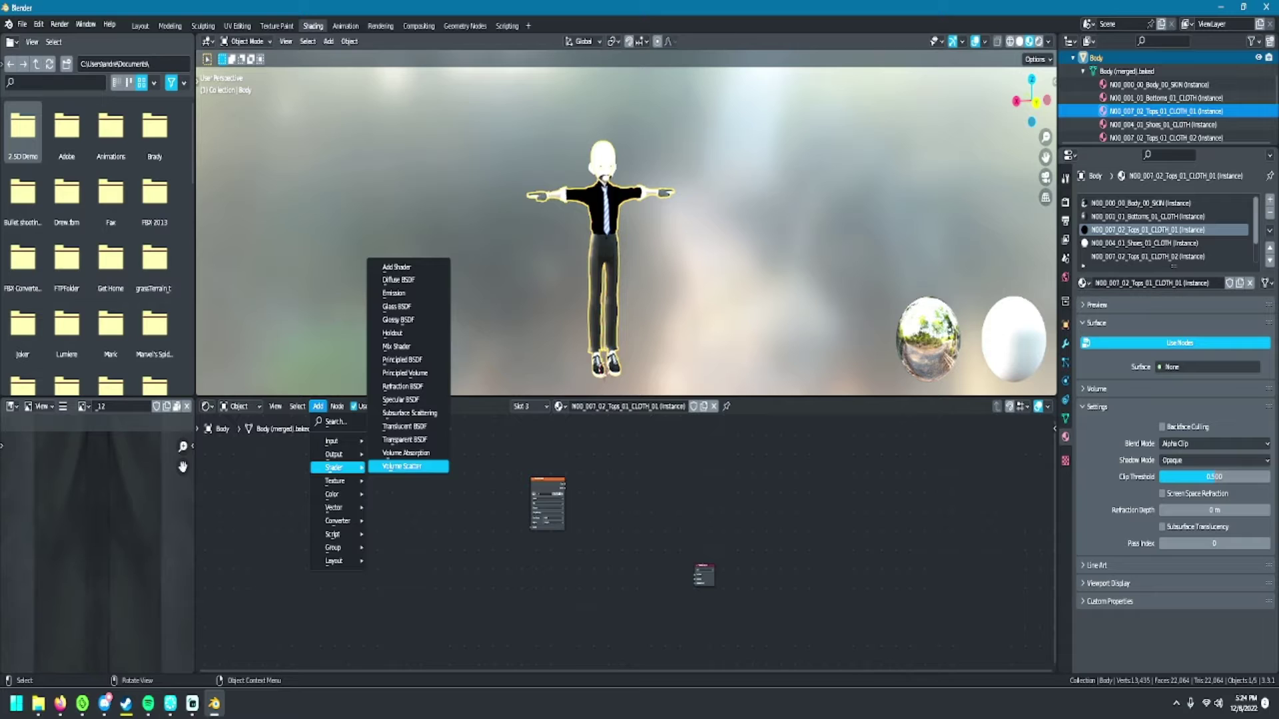
left_click(402, 360)
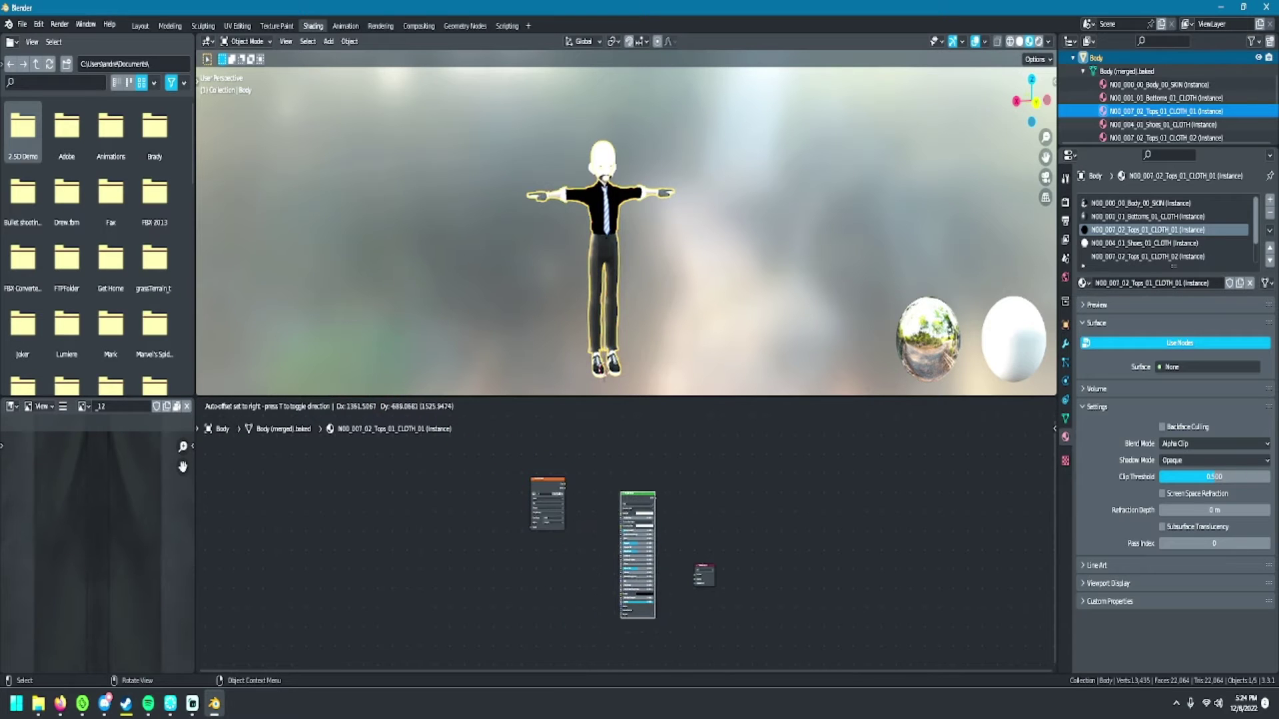
left_click(629, 507)
scroll(626, 542, "up", 2)
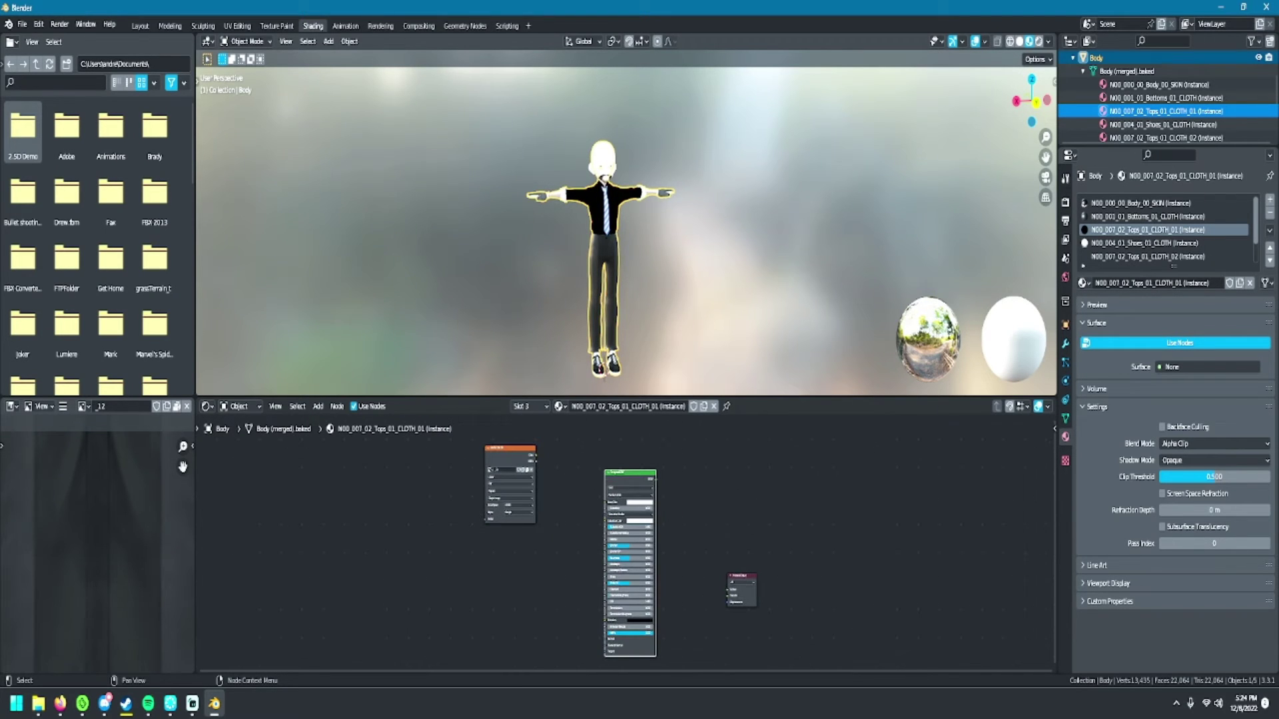
left_click_drag(532, 455, 563, 452)
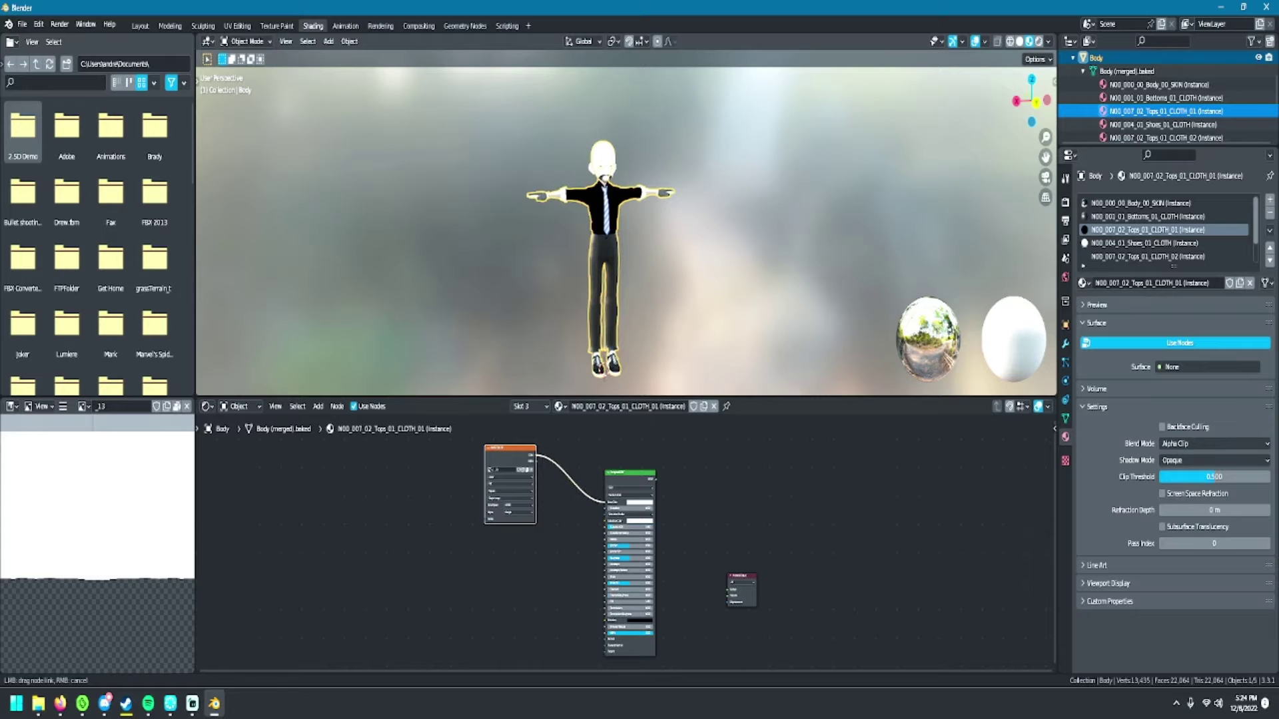
left_click(630, 480)
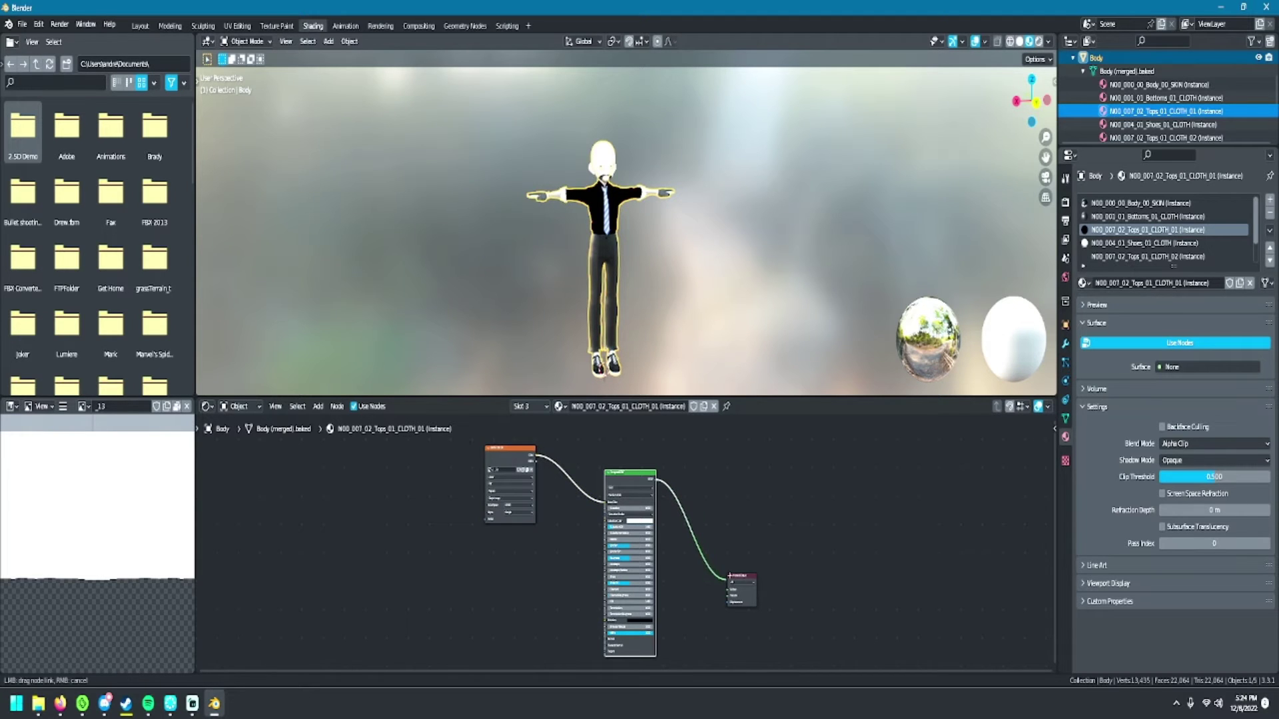
left_click_drag(728, 589, 729, 590)
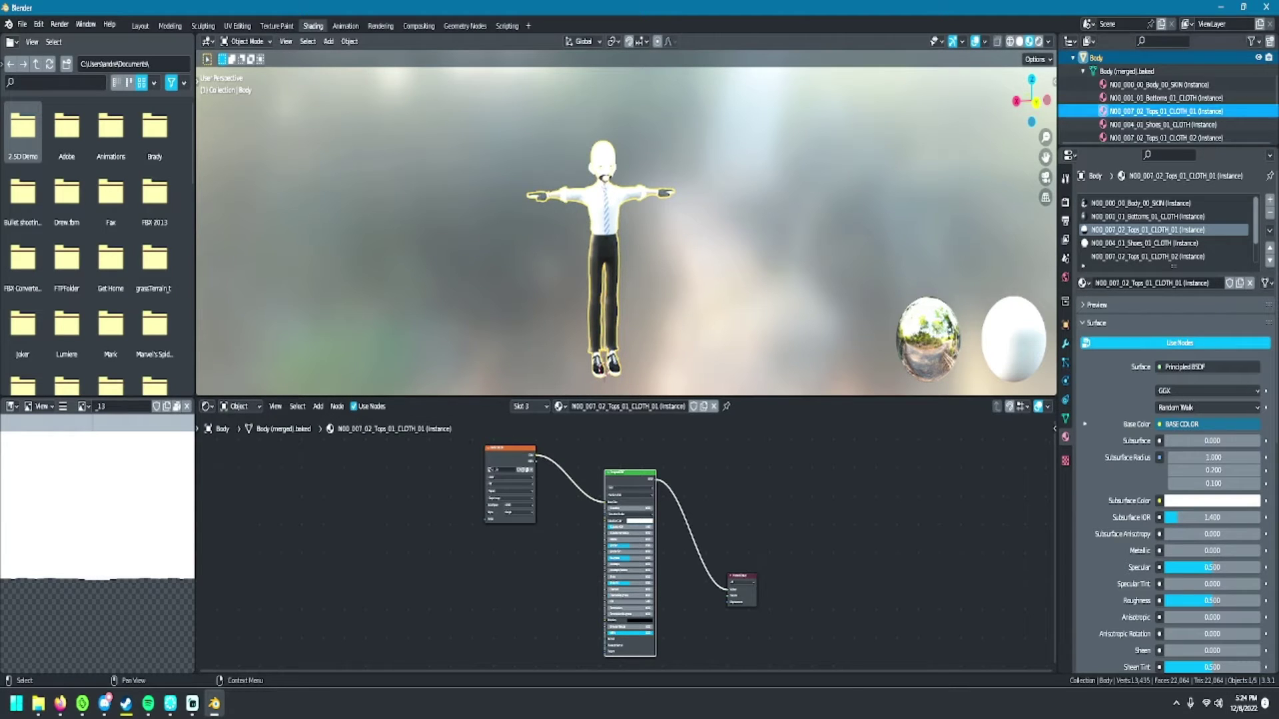
- Wire the Shoes and Tops_01_CLOTH_02 textures straight into the Material Output Surface
left_click(1146, 124)
scroll(1146, 100, "down", 3)
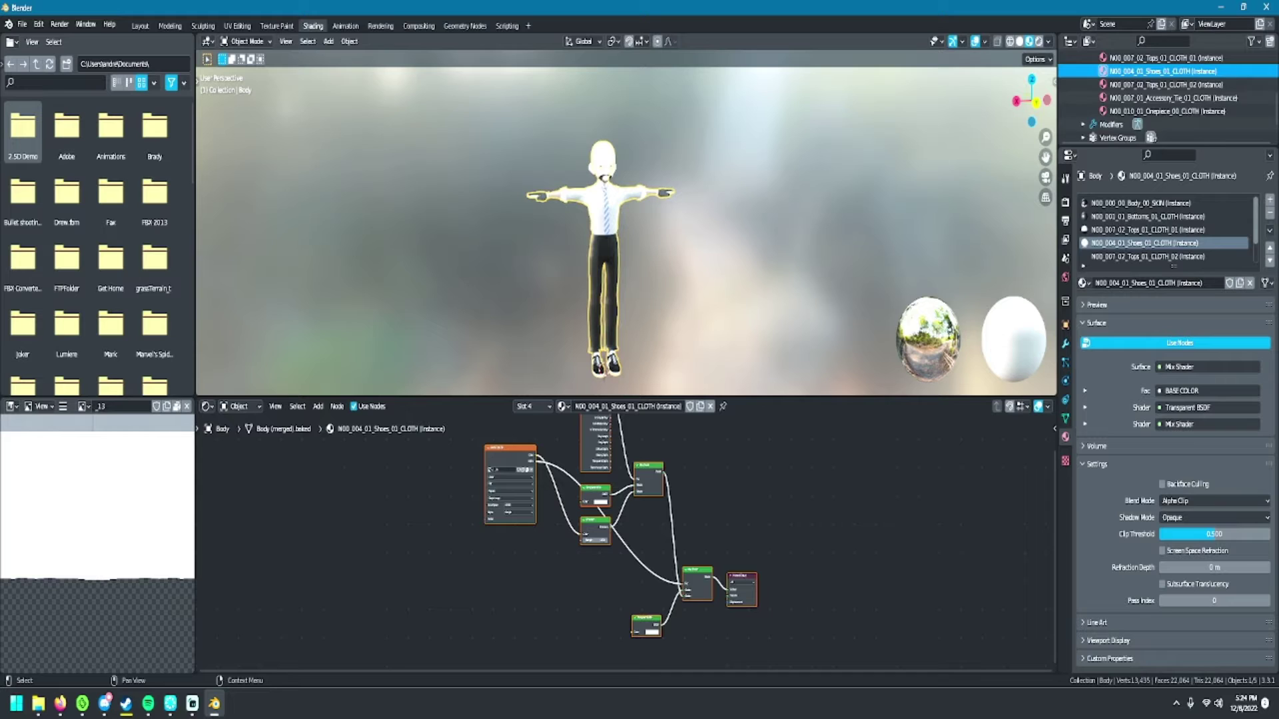
scroll(1166, 98, "up", 3)
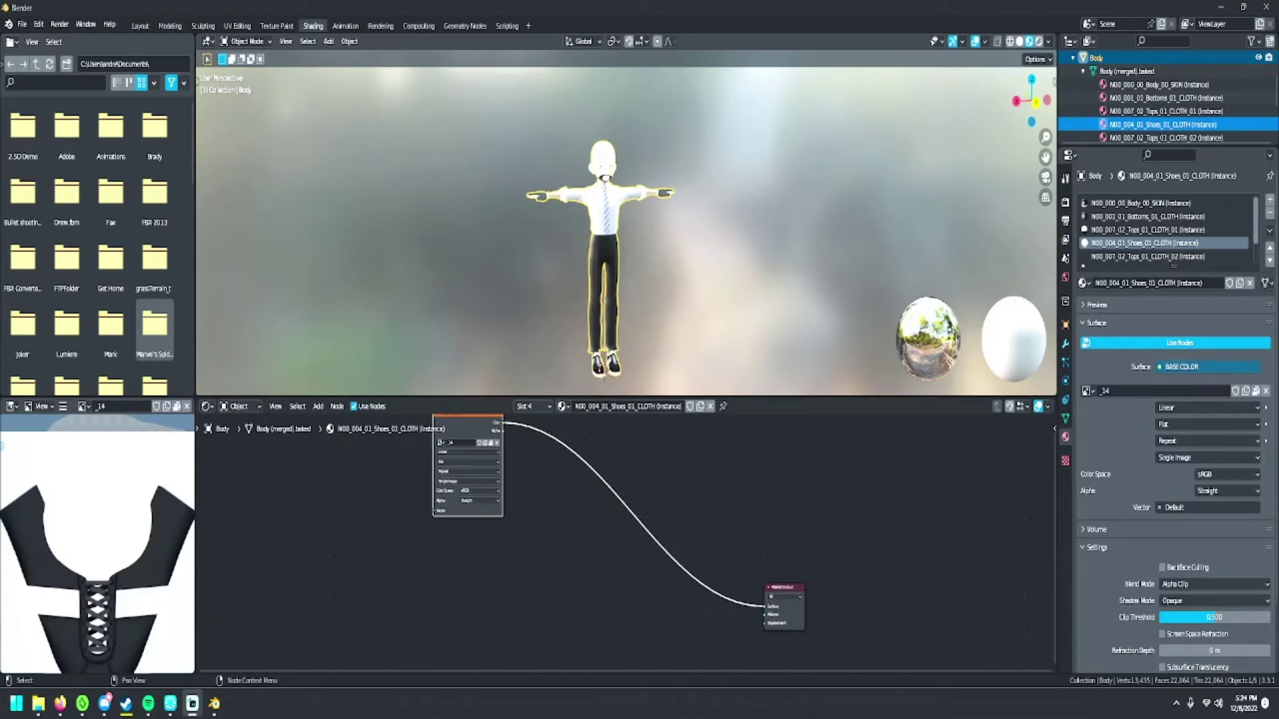
left_click(1166, 138)
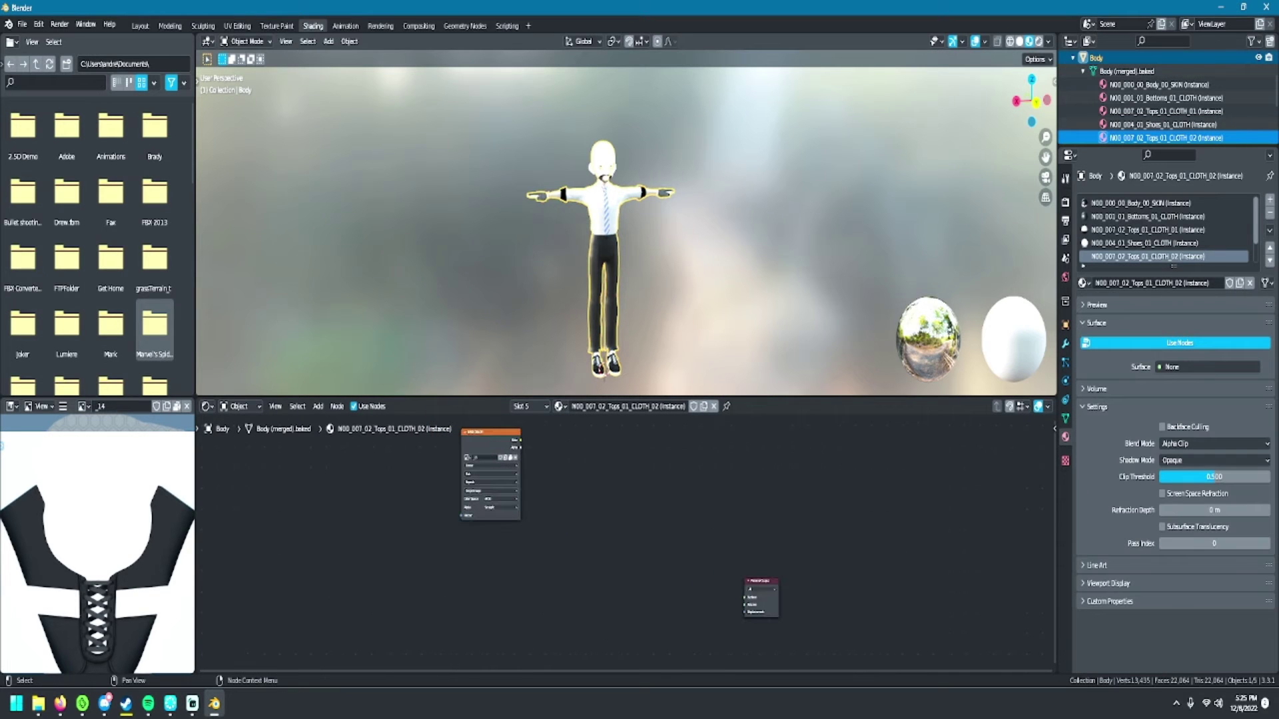
left_click_drag(519, 441, 744, 597)
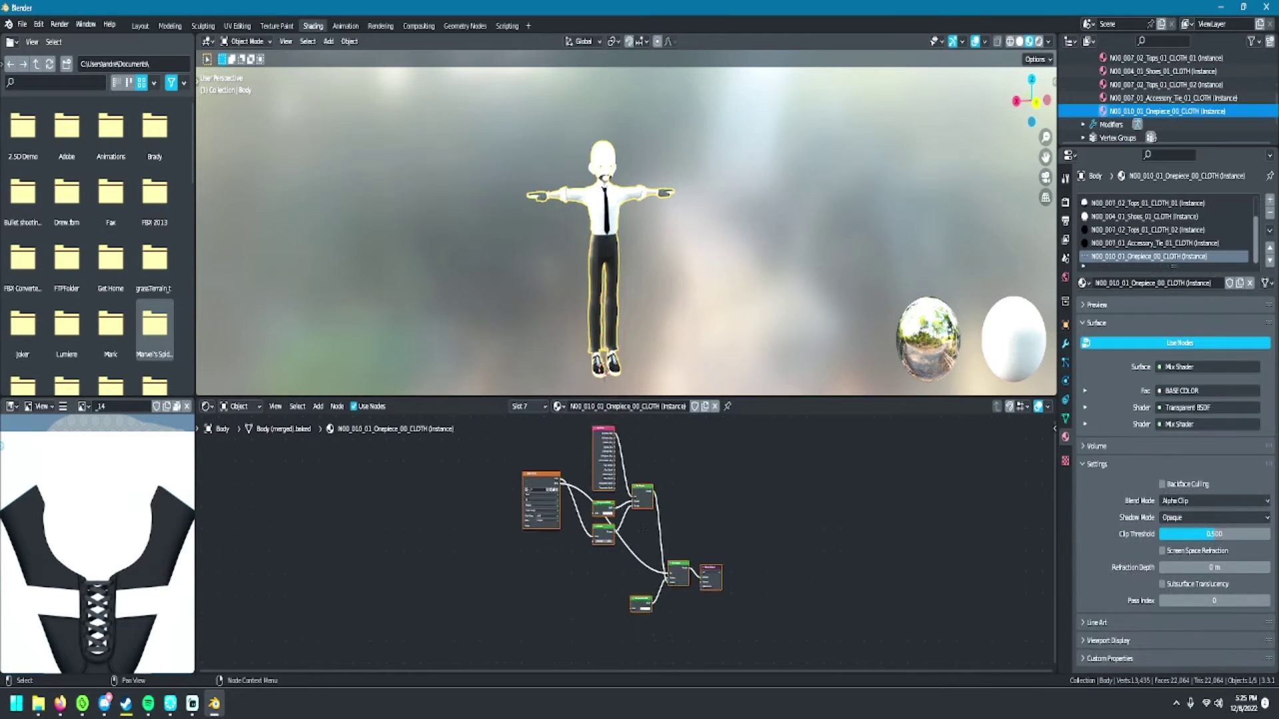
- Box-select and delete the one-piece material's mix nodes
left_click_drag(579, 455, 660, 638)
key("x")
scroll(620, 539, "up", 3)
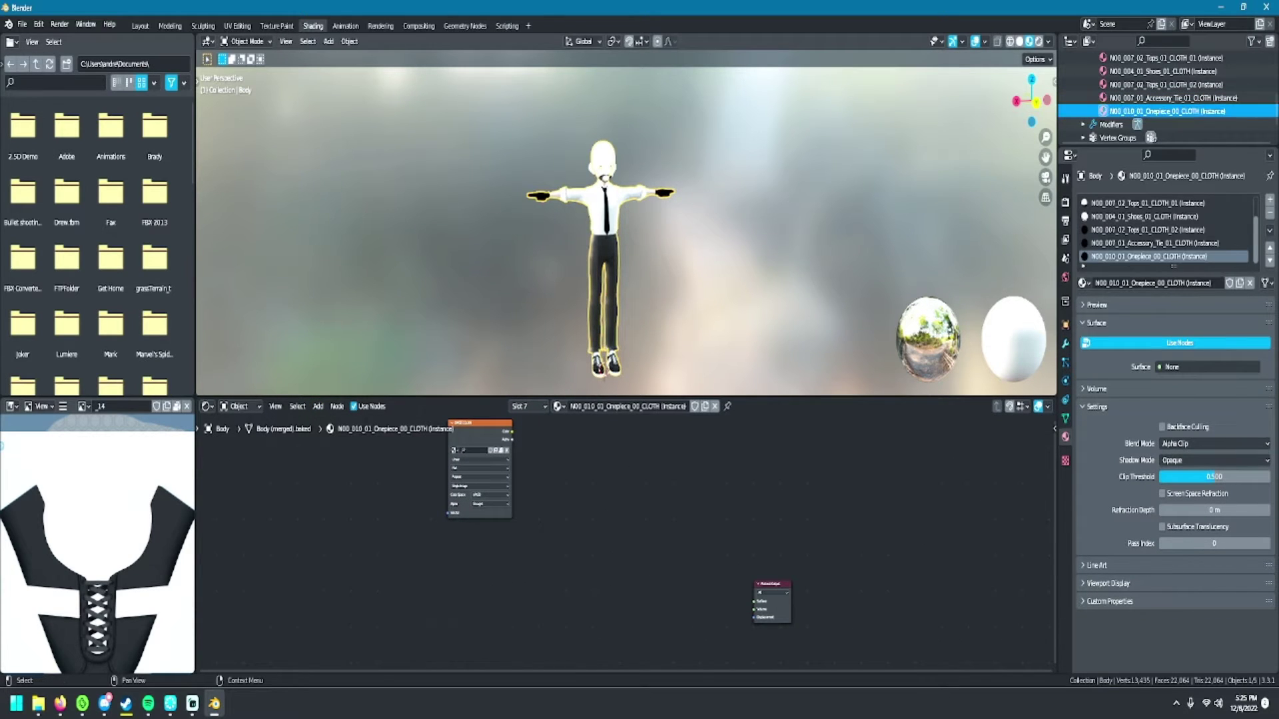
- Add a Principled BSDF to the one-piece material, linking texture Color to Base Color and BSDF to Surface
left_click(318, 406)
mouse_move(336, 468)
left_click(403, 359)
left_click(609, 506)
left_click_drag(511, 431, 578, 513)
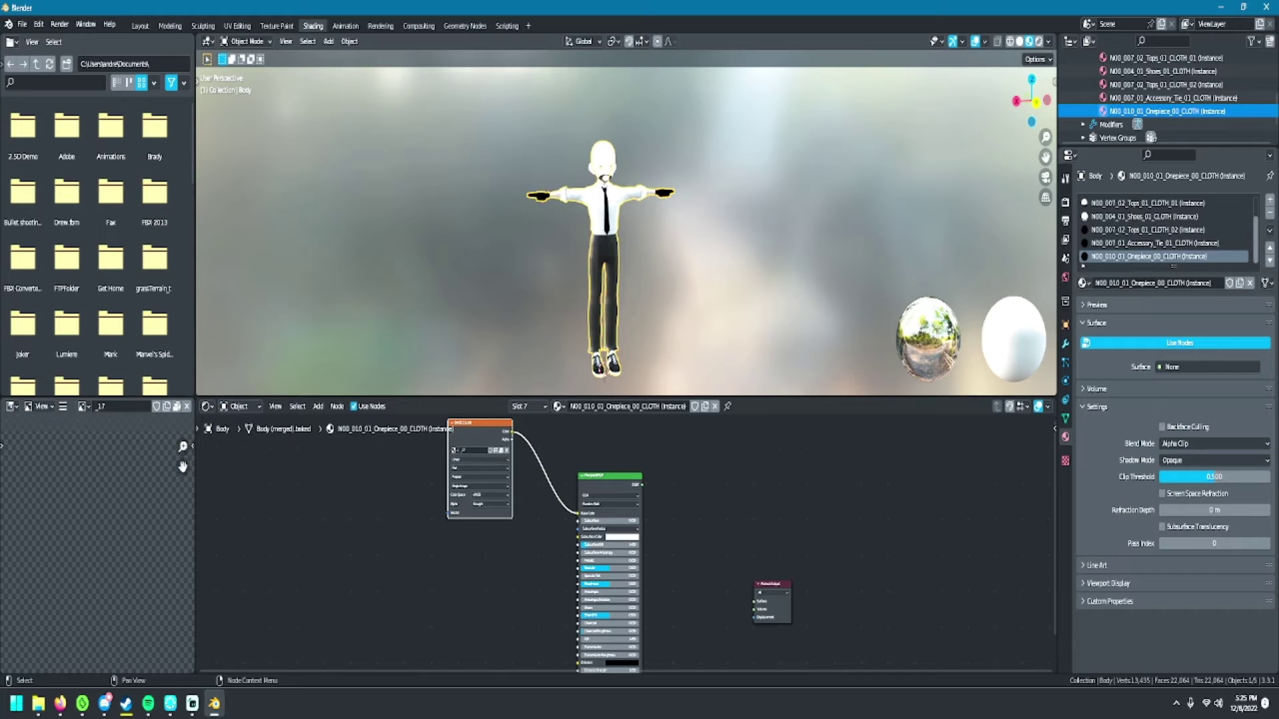
left_click_drag(641, 485, 755, 602)
- Give Accessory_Tie a Principled BSDF fed by its stripe texture and connected to the output Surface
left_click(1166, 98)
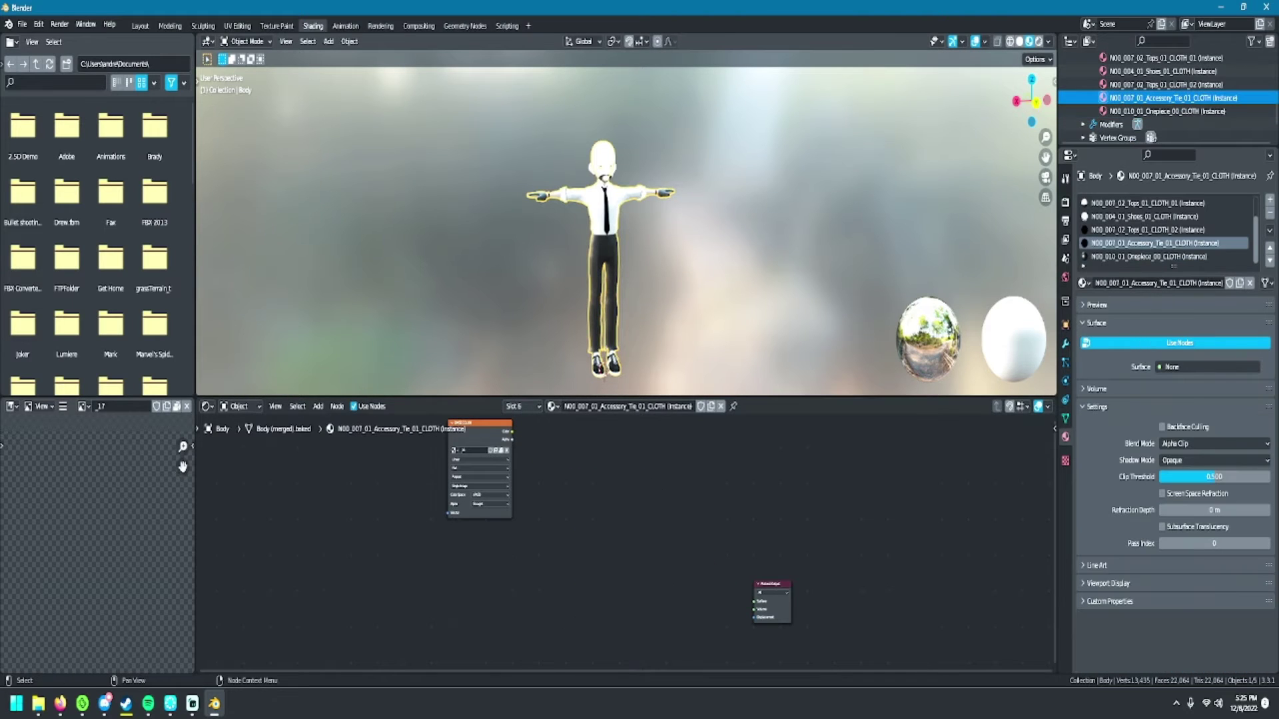
left_click(318, 406)
mouse_move(336, 468)
left_click(403, 346)
left_click(623, 466)
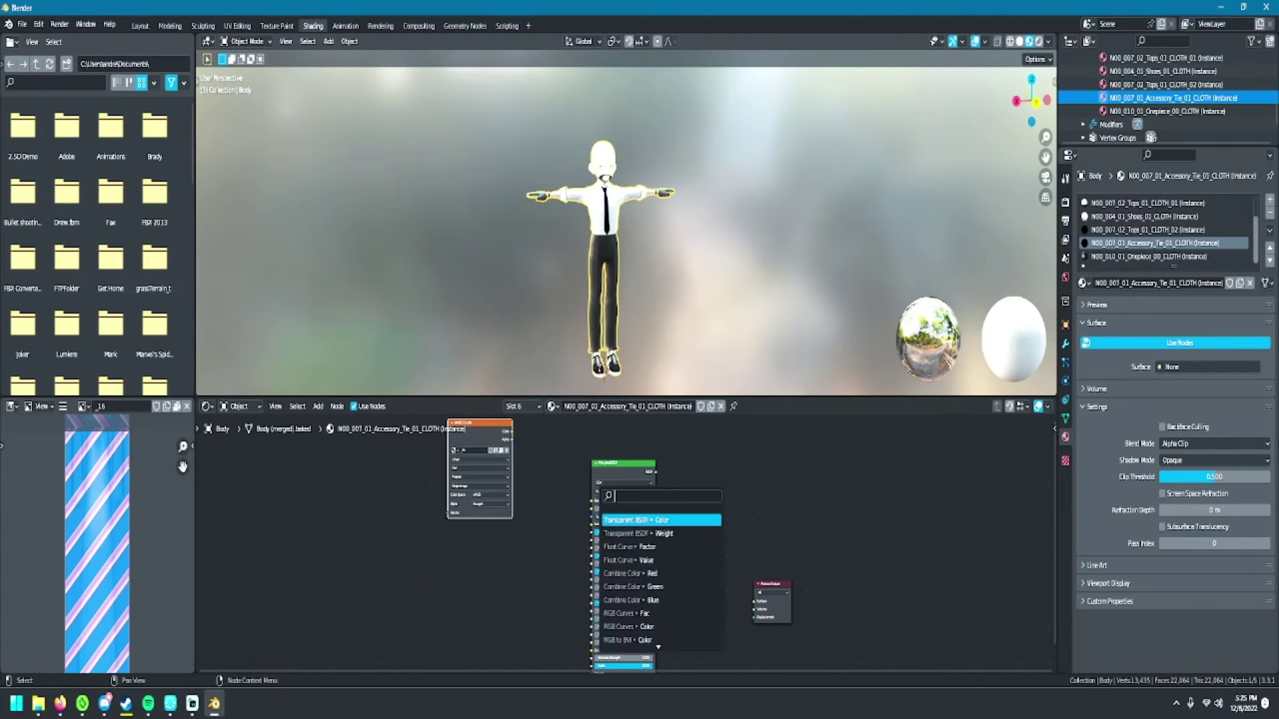
left_click_drag(657, 471, 755, 601)
left_click_drag(512, 431, 591, 501)
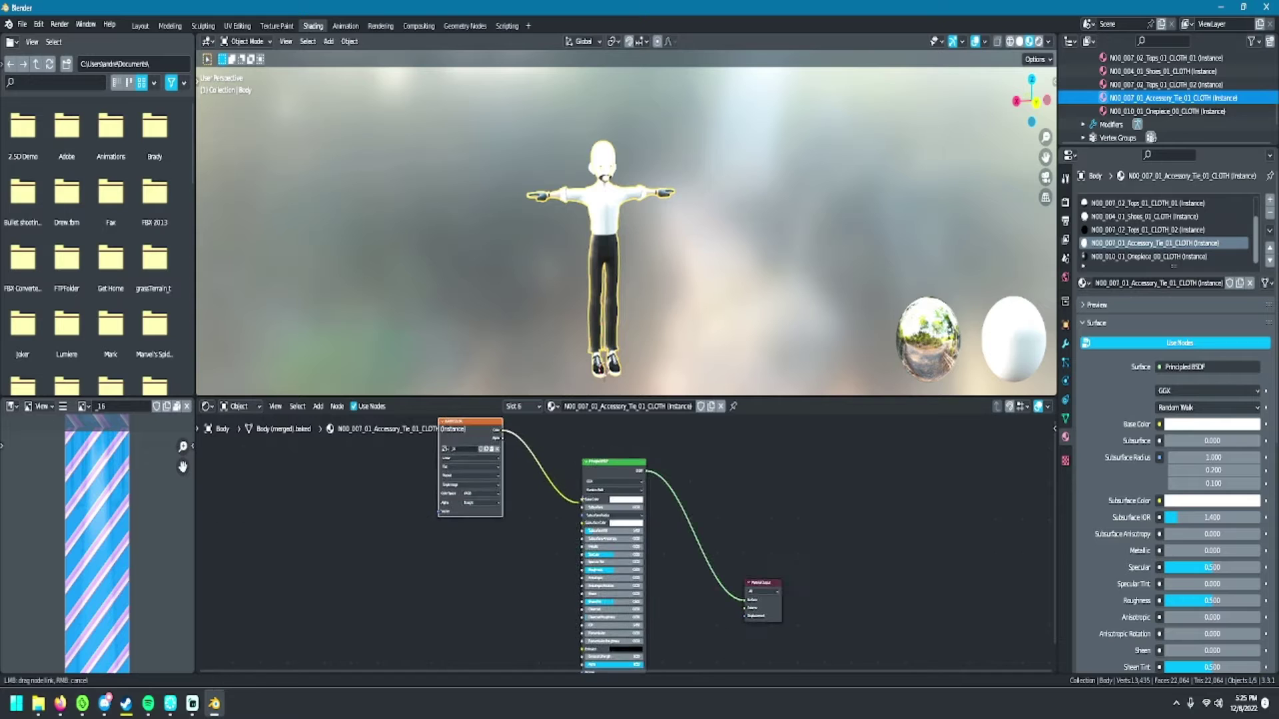
left_click(1166, 112)
scroll(1166, 100, "down", 5)
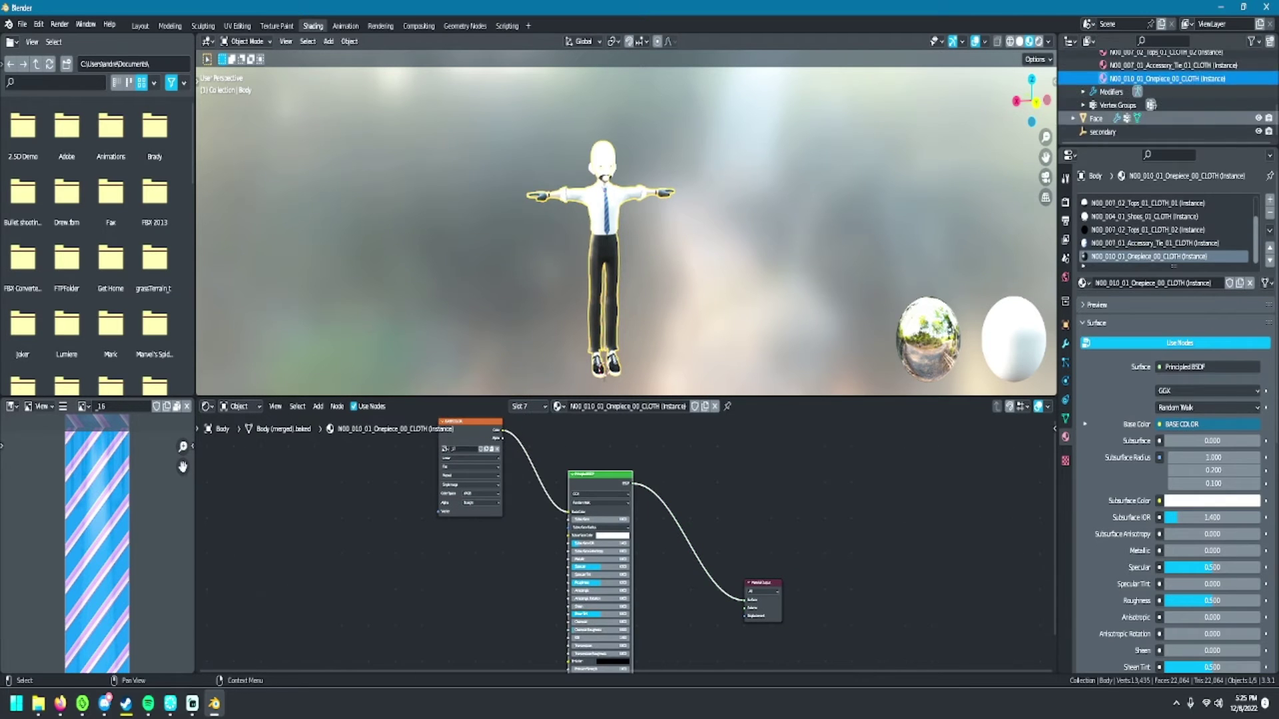
- Replace the EyeIris shader nodes with a Principled BSDF between texture and output
left_click(1159, 132)
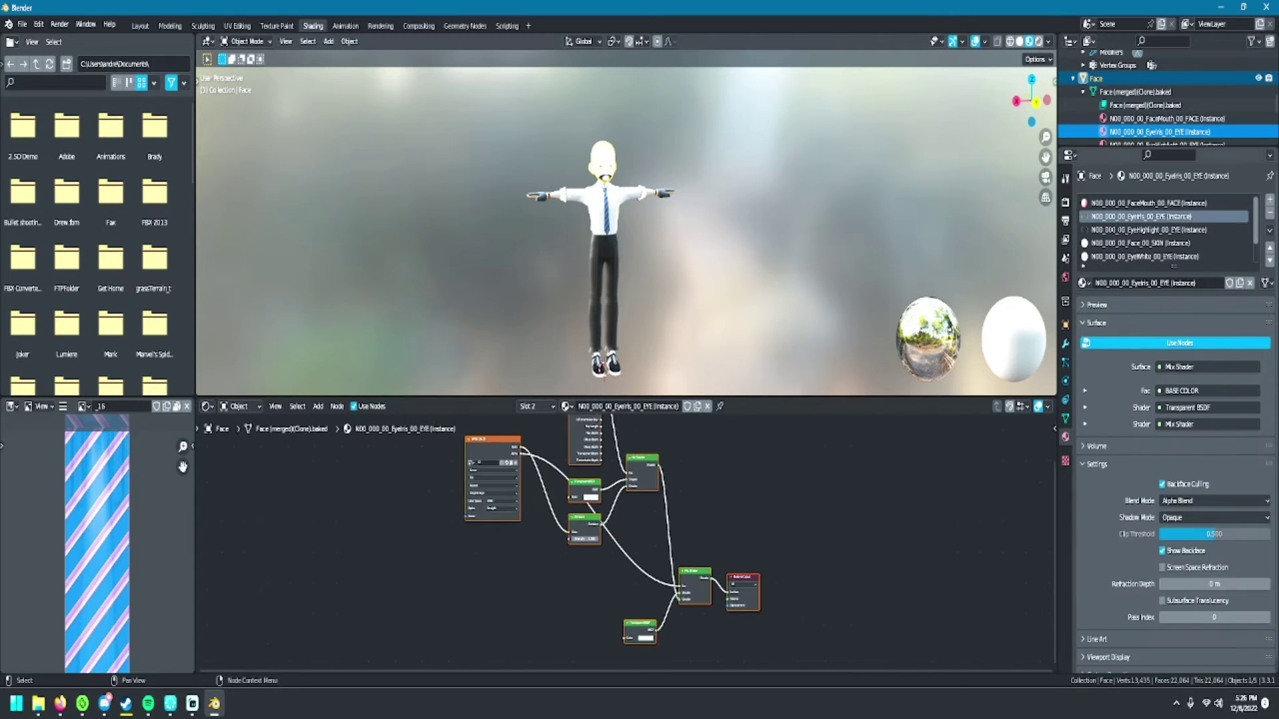
key("x")
key("Home")
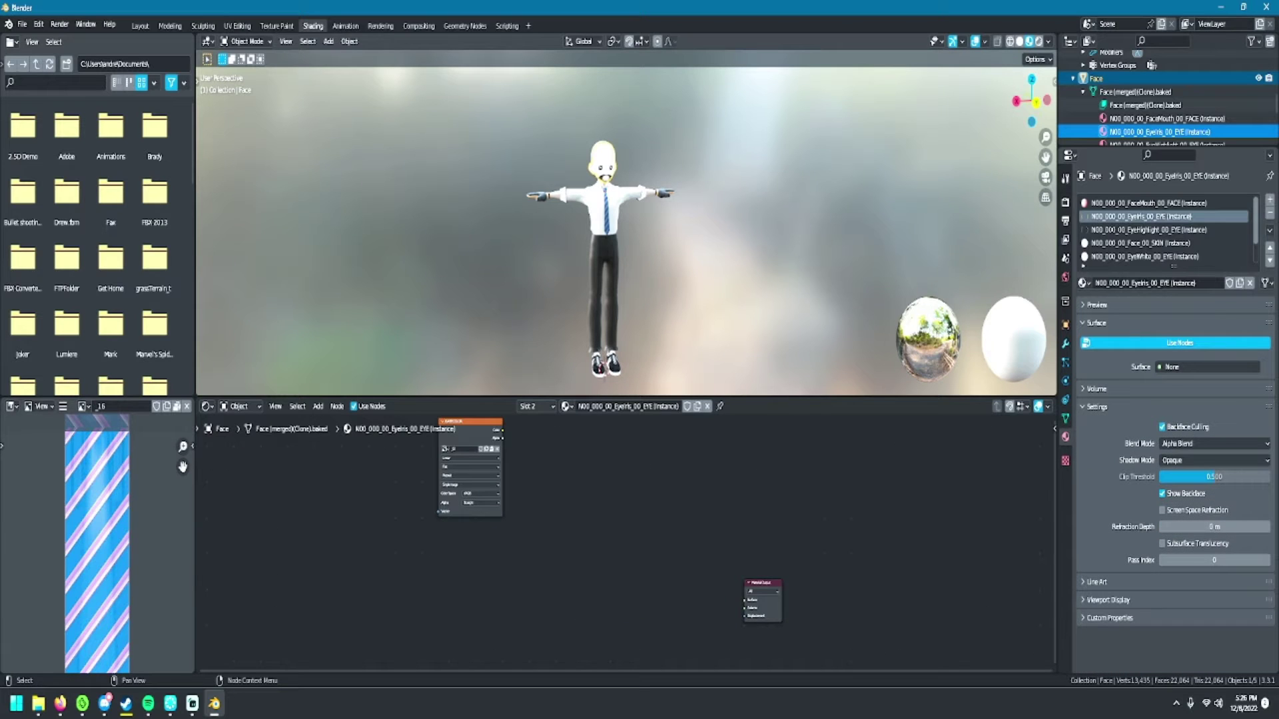
left_click(470, 427)
left_click_drag(503, 430, 673, 506)
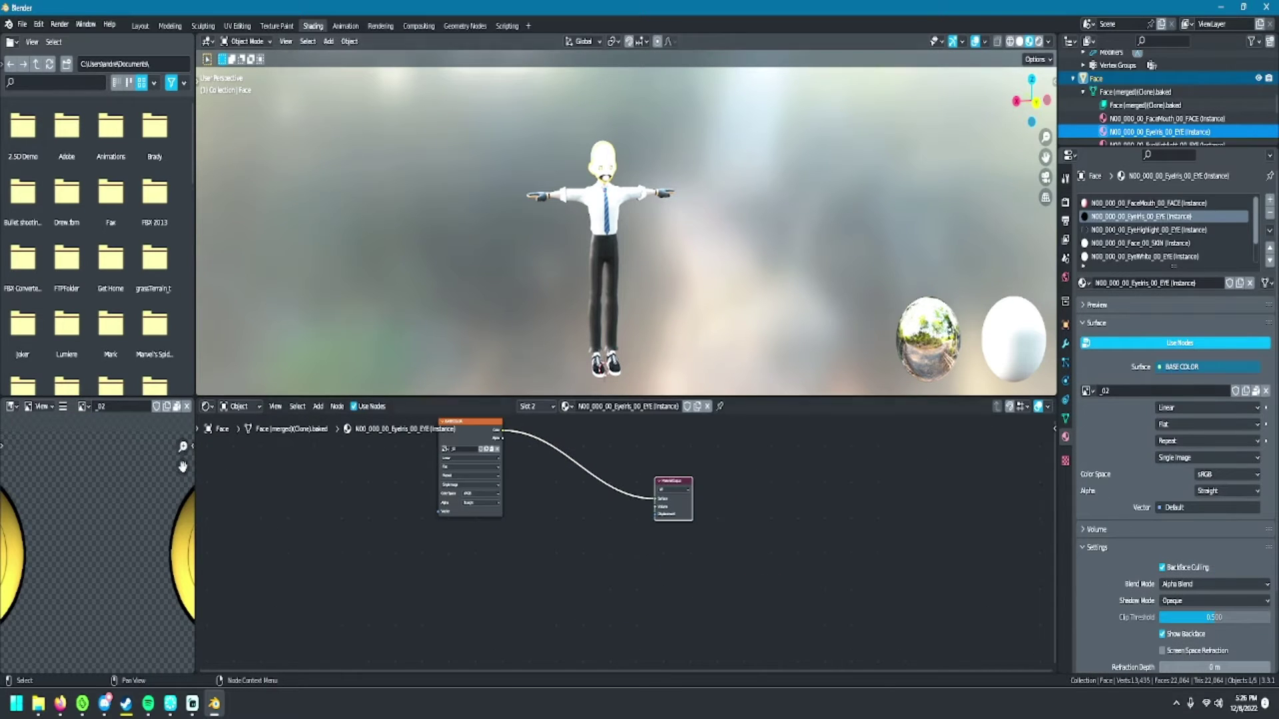
left_click(317, 406)
mouse_move(337, 467)
left_click(407, 360)
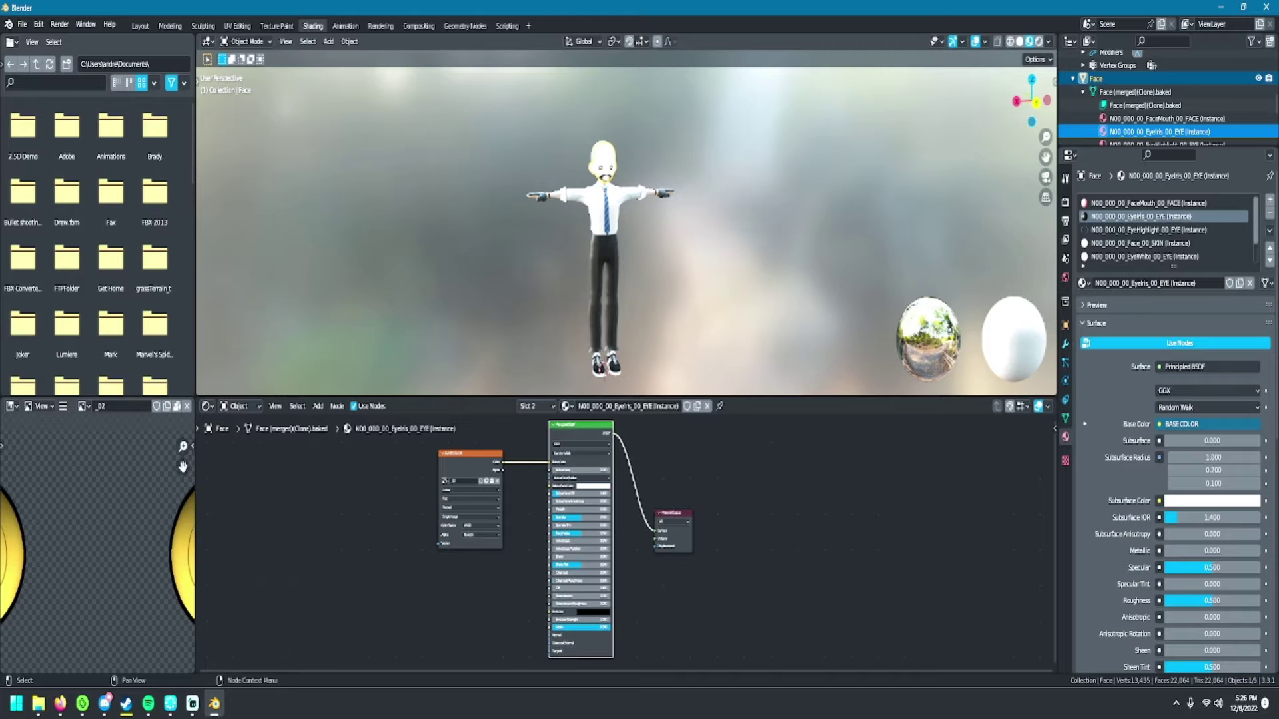
scroll(1163, 107, "down", 1)
- Replace the EyeHighlight shader nodes with a texture-fed Principled BSDF wired to the output
left_click(1163, 118)
left_click_drag(577, 444, 662, 673)
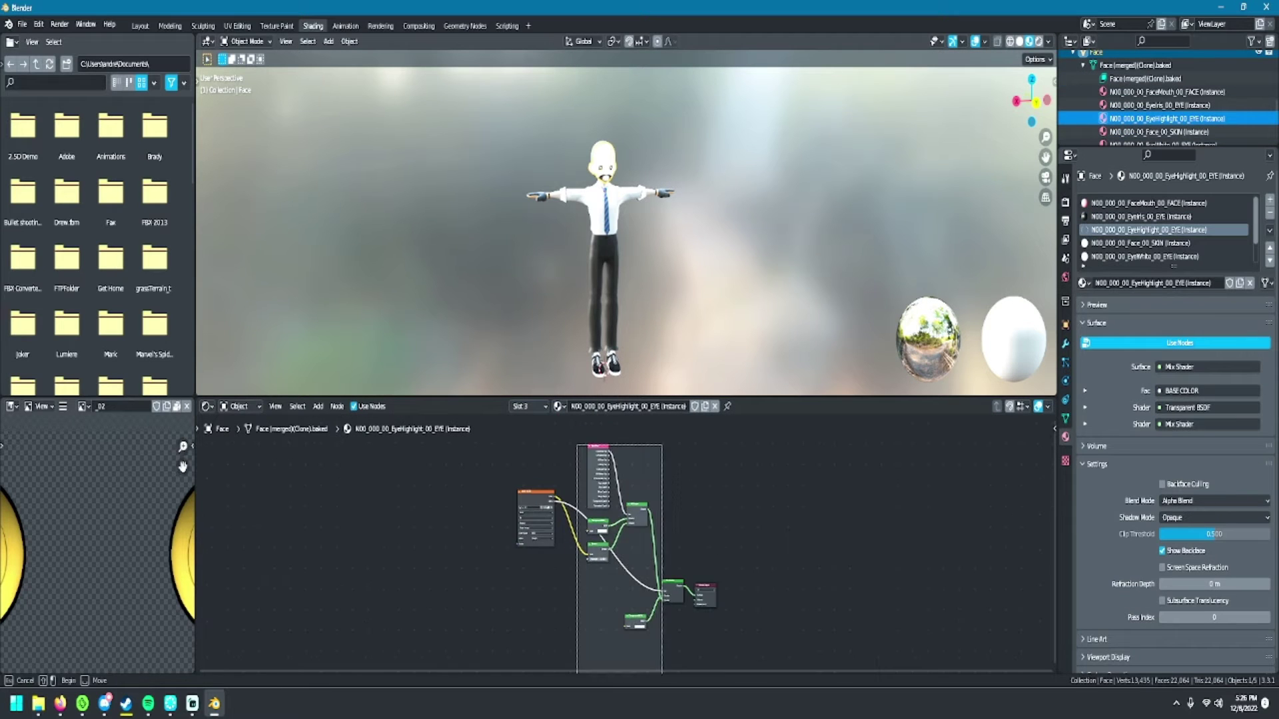
key("x")
scroll(626, 543, "up", 3)
left_click(318, 406)
mouse_move(337, 481)
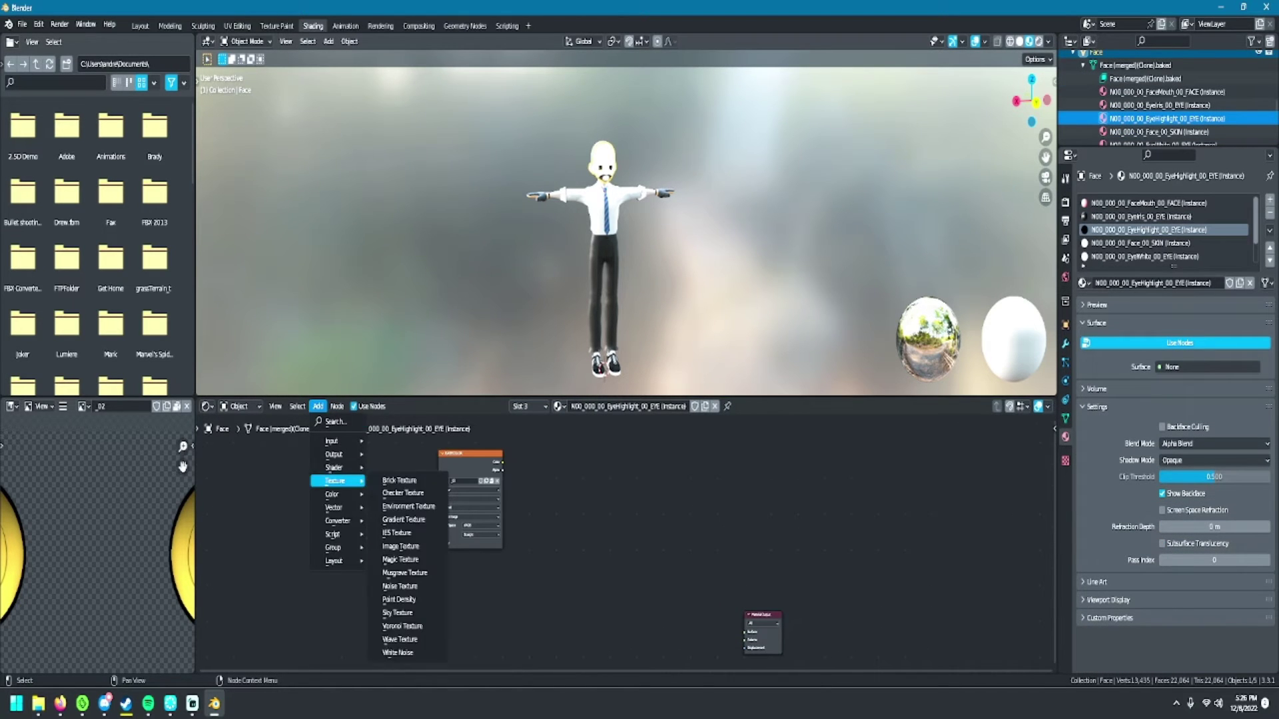
left_click(318, 407)
left_click(403, 368)
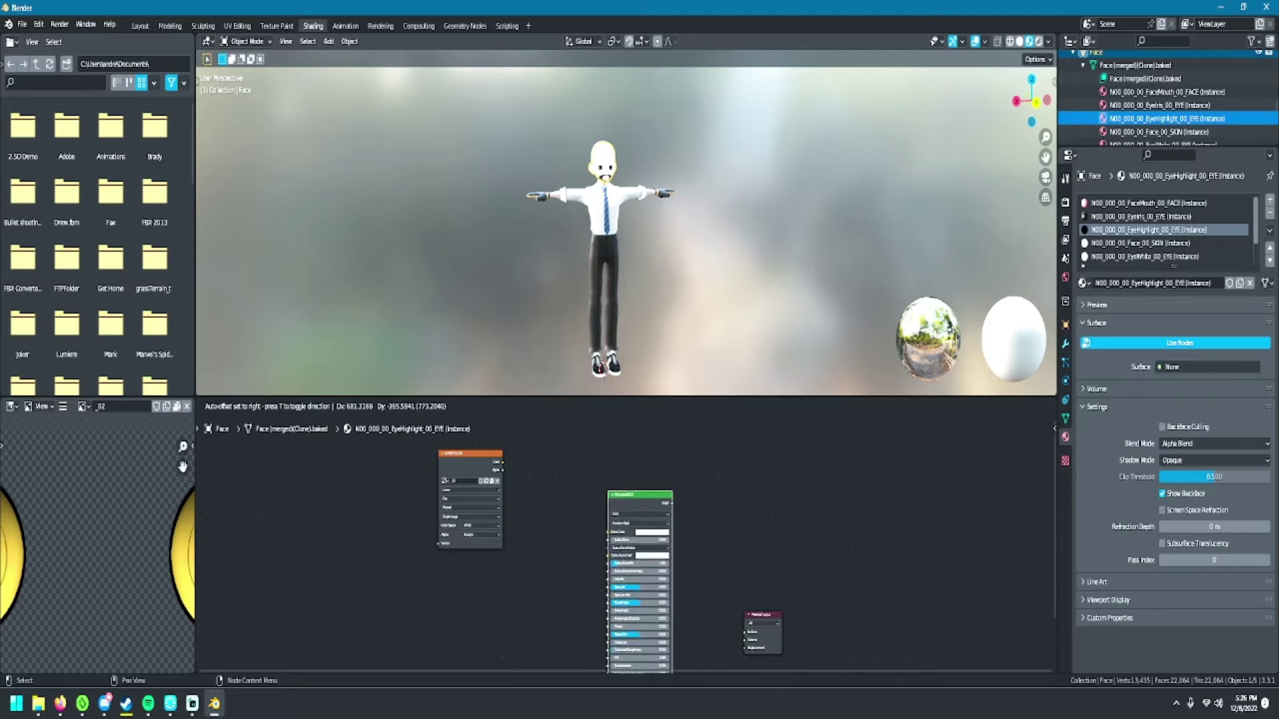
left_click(604, 482)
left_click_drag(501, 462, 575, 519)
left_click_drag(636, 489, 744, 631)
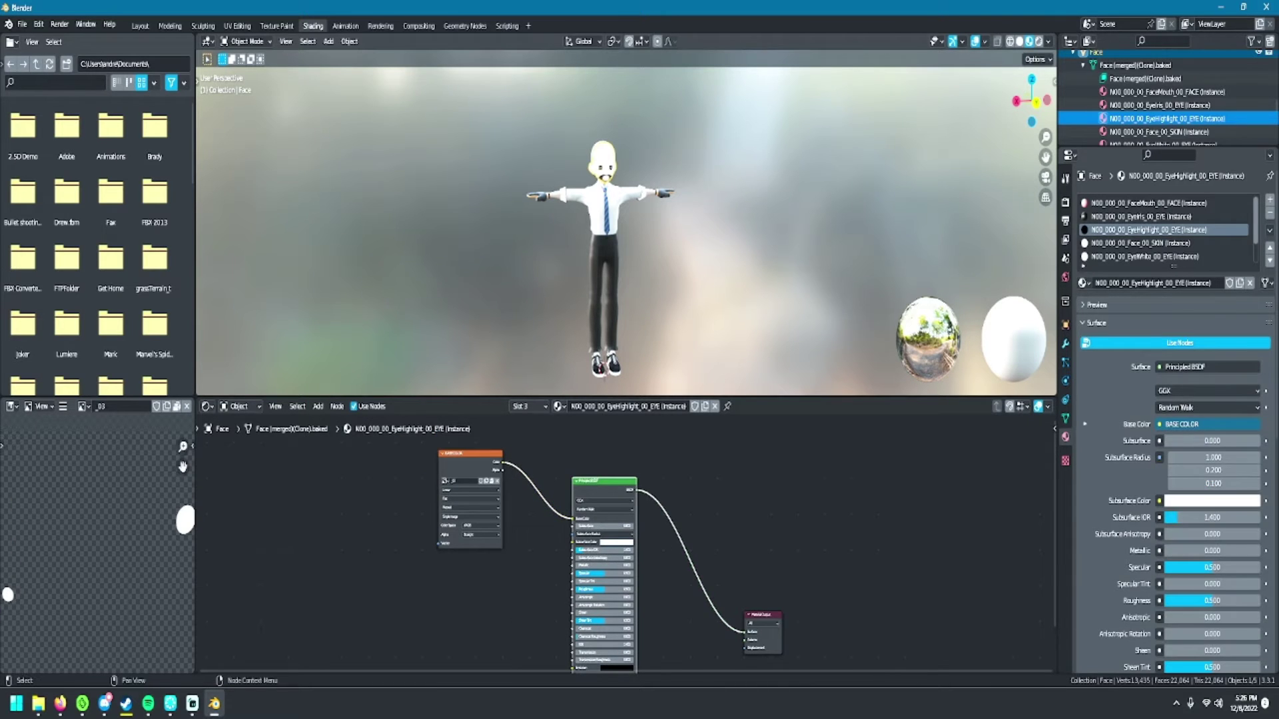
- Rebuild Face_00_SKIN with a Principled BSDF fed by the skin texture and connected to the output
left_click(1163, 131)
scroll(1166, 100, "down", 2)
scroll(626, 543, "down", 3)
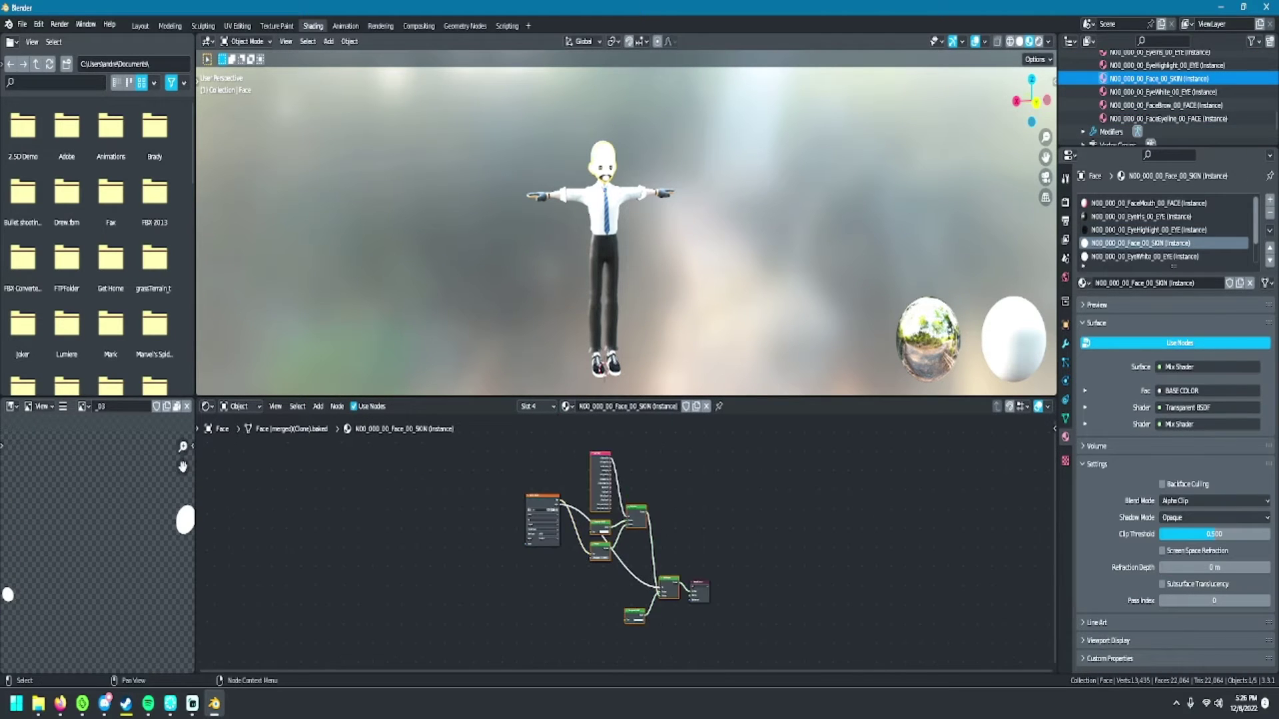
key("x")
key("Home")
left_click(318, 407)
mouse_move(336, 520)
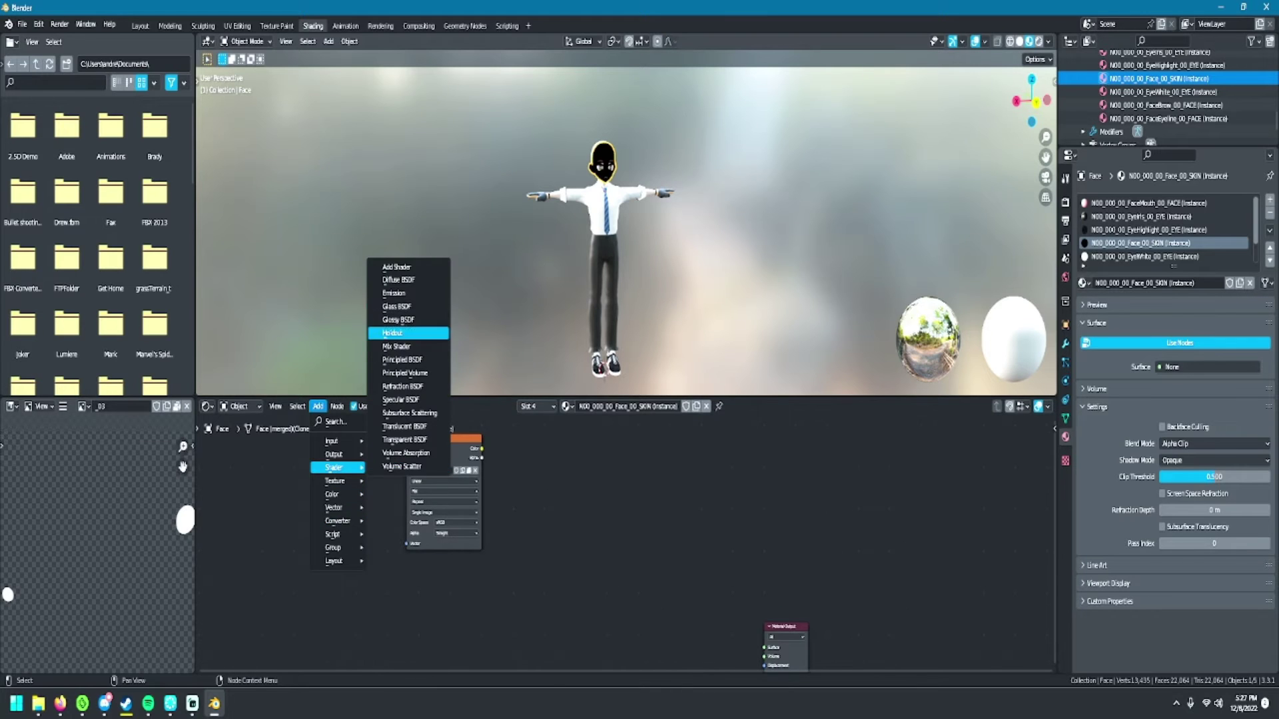
left_click(407, 361)
left_click(565, 466)
left_click(443, 439)
left_click_drag(488, 448, 528, 502)
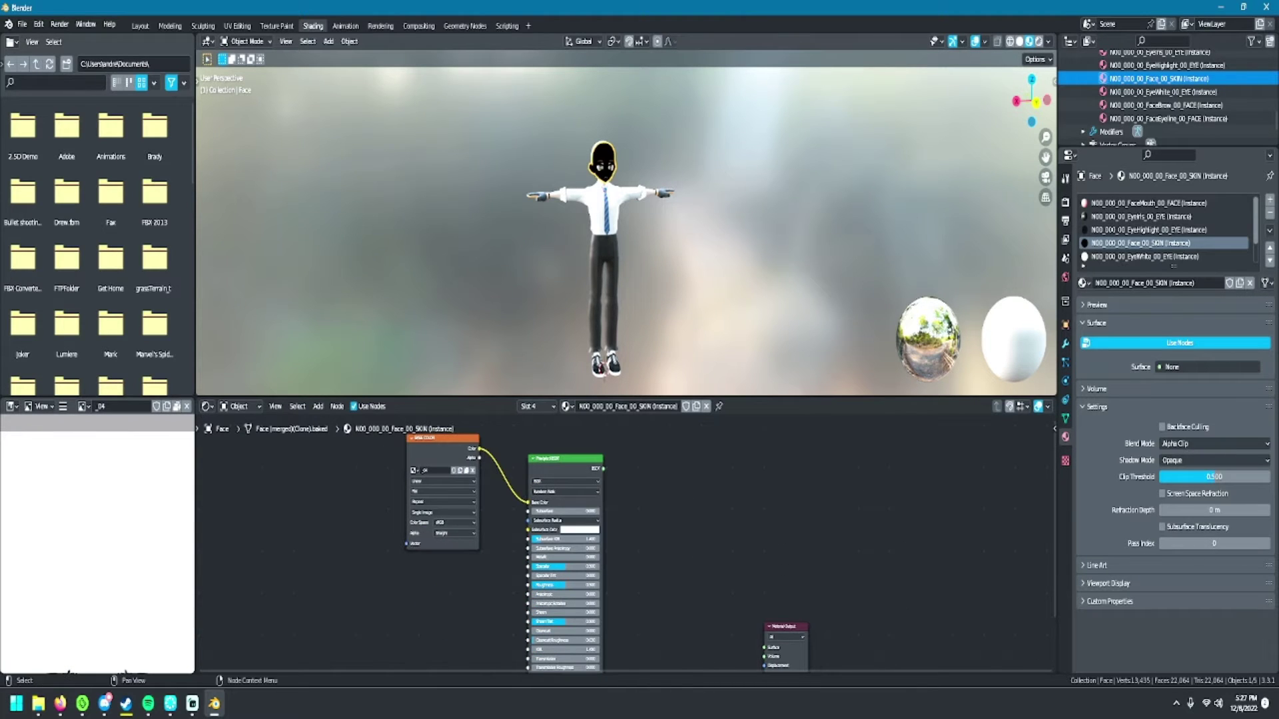
left_click_drag(603, 469, 764, 636)
- Replace the EyeWhite shader nodes with a Principled BSDF connected to the Material Output
left_click(1159, 91)
scroll(626, 533, "down", 3)
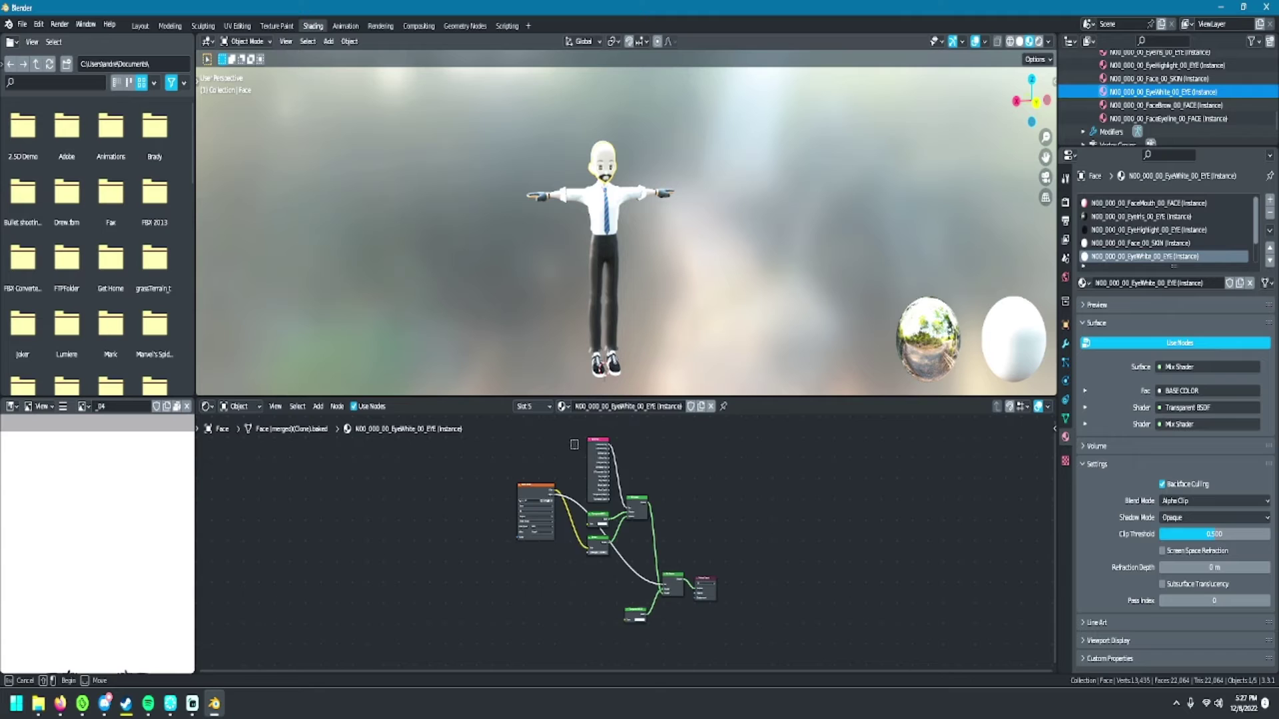
key("x")
key("Home")
left_click(318, 407)
mouse_move(336, 466)
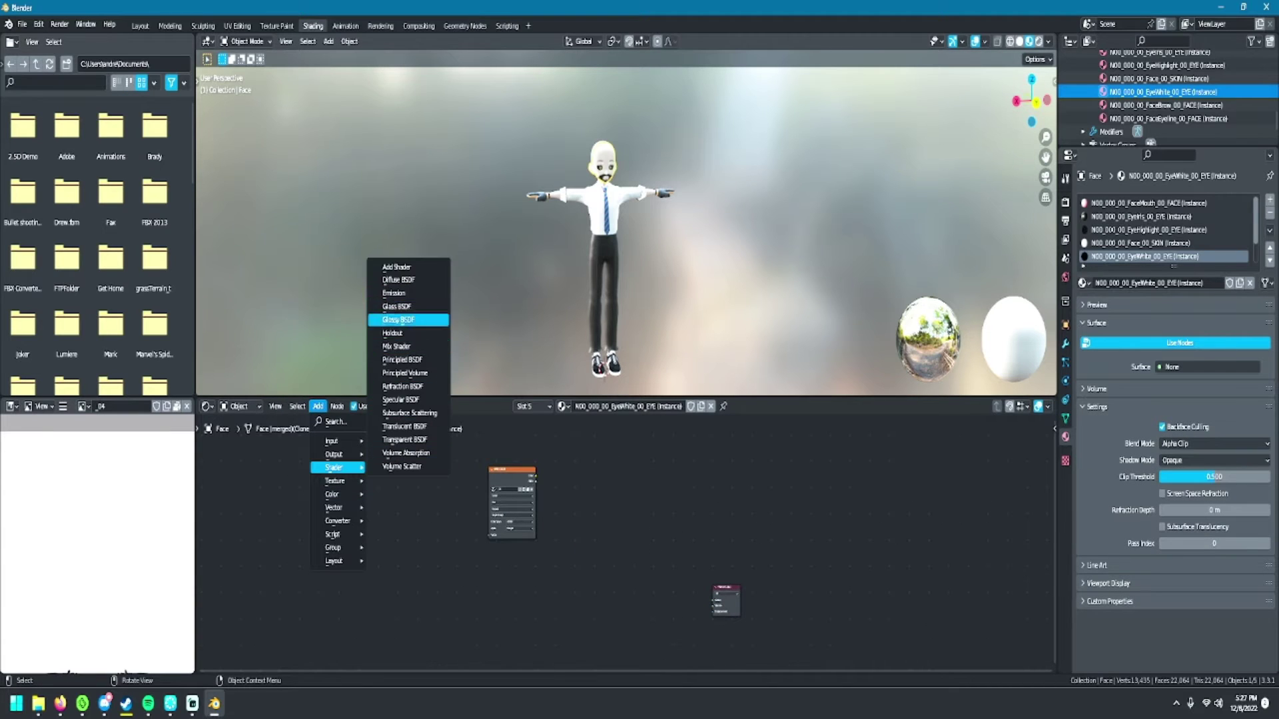
left_click(407, 360)
left_click(627, 496)
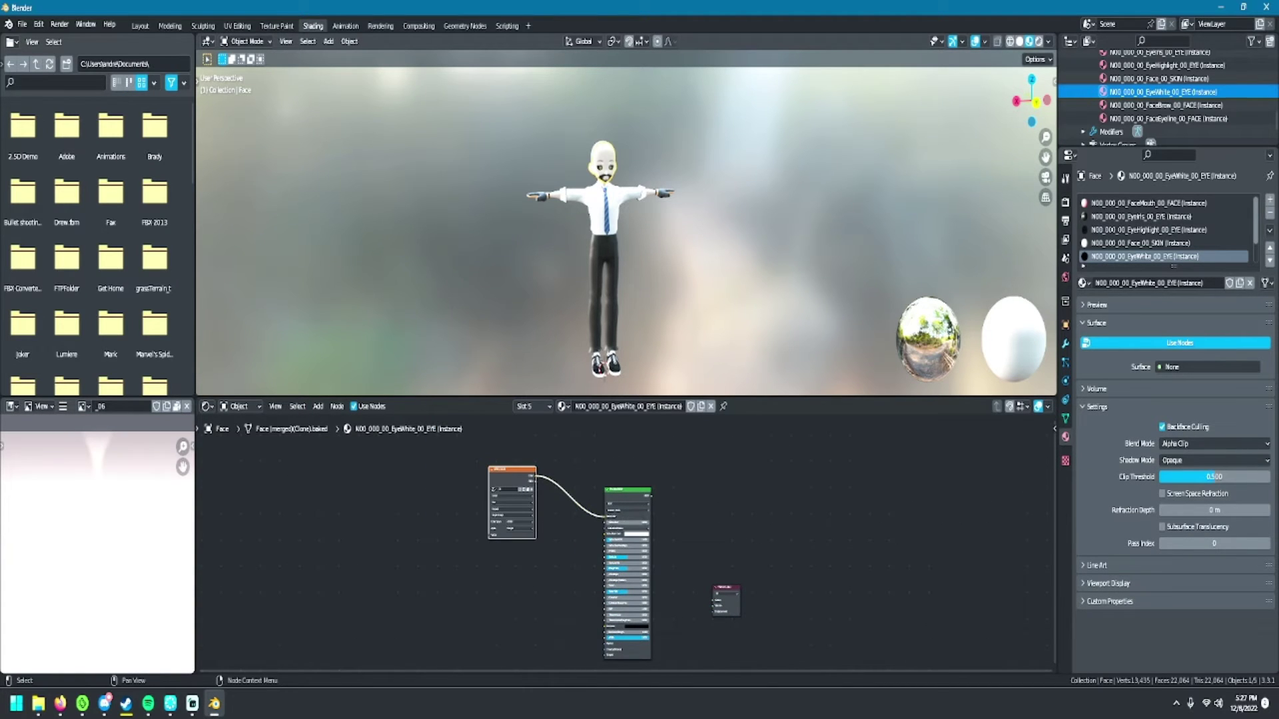
left_click_drag(712, 599, 715, 601)
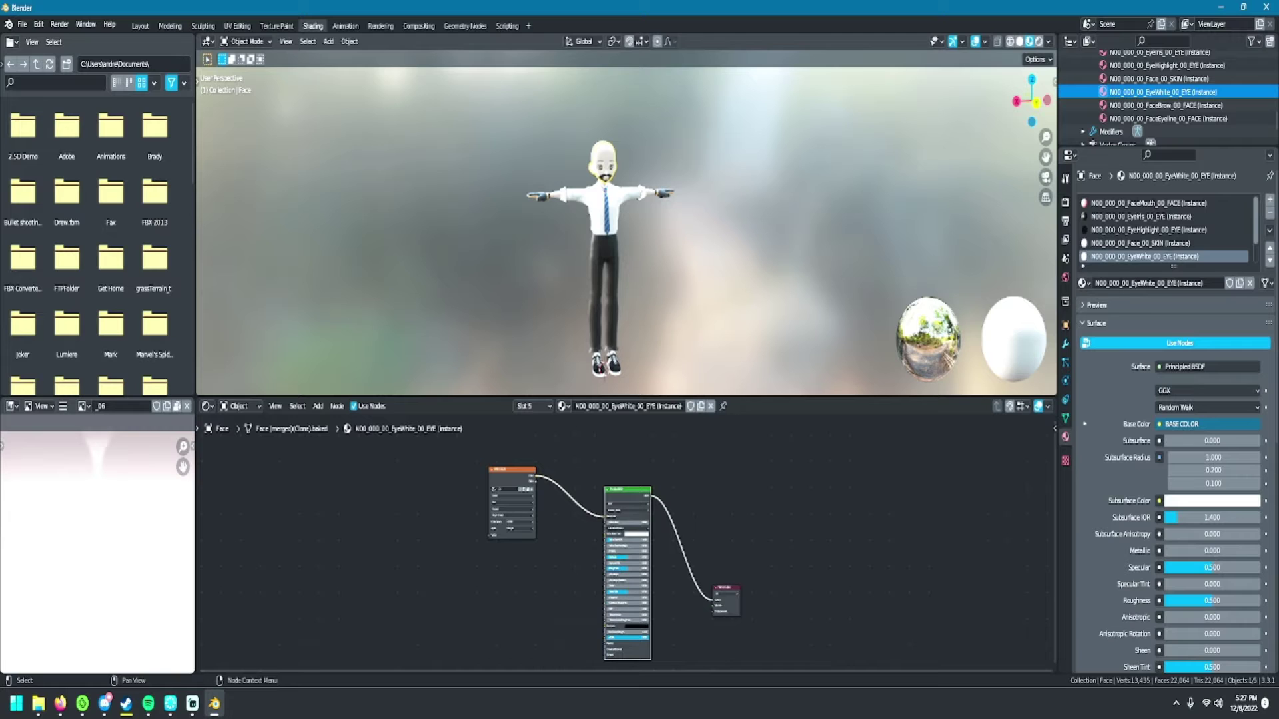
- Rebuild FaceBrow with a Principled BSDF taking the texture colour as Base Color and feeding the output
left_click(1166, 105)
key("Home")
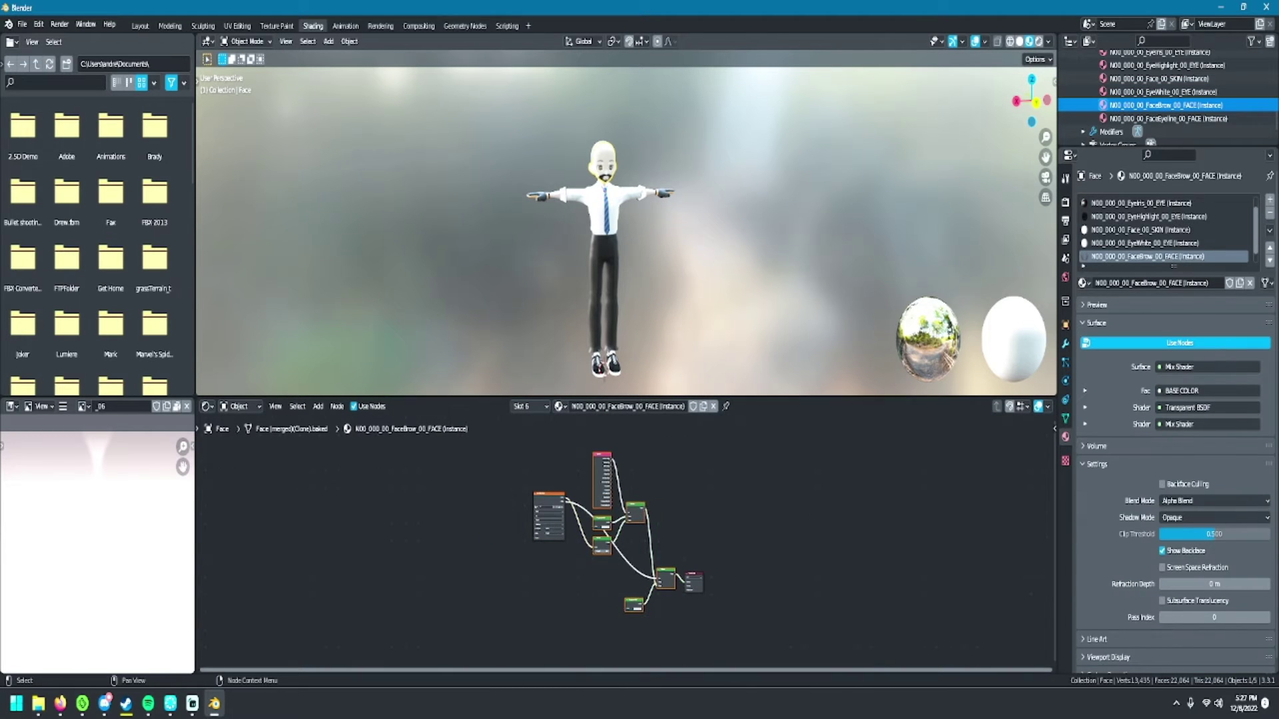
key("Delete")
left_click(317, 406)
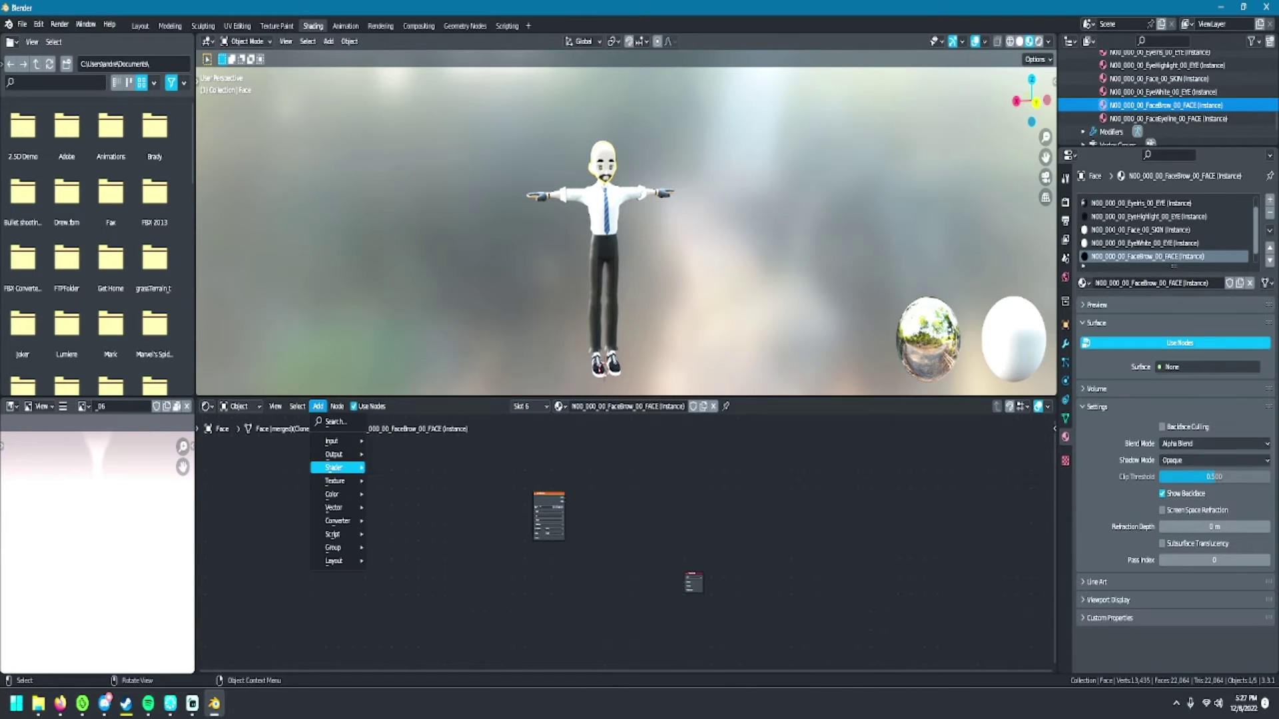
left_click(586, 529)
scroll(616, 539, "up", 4)
left_click_drag(497, 451, 521, 451)
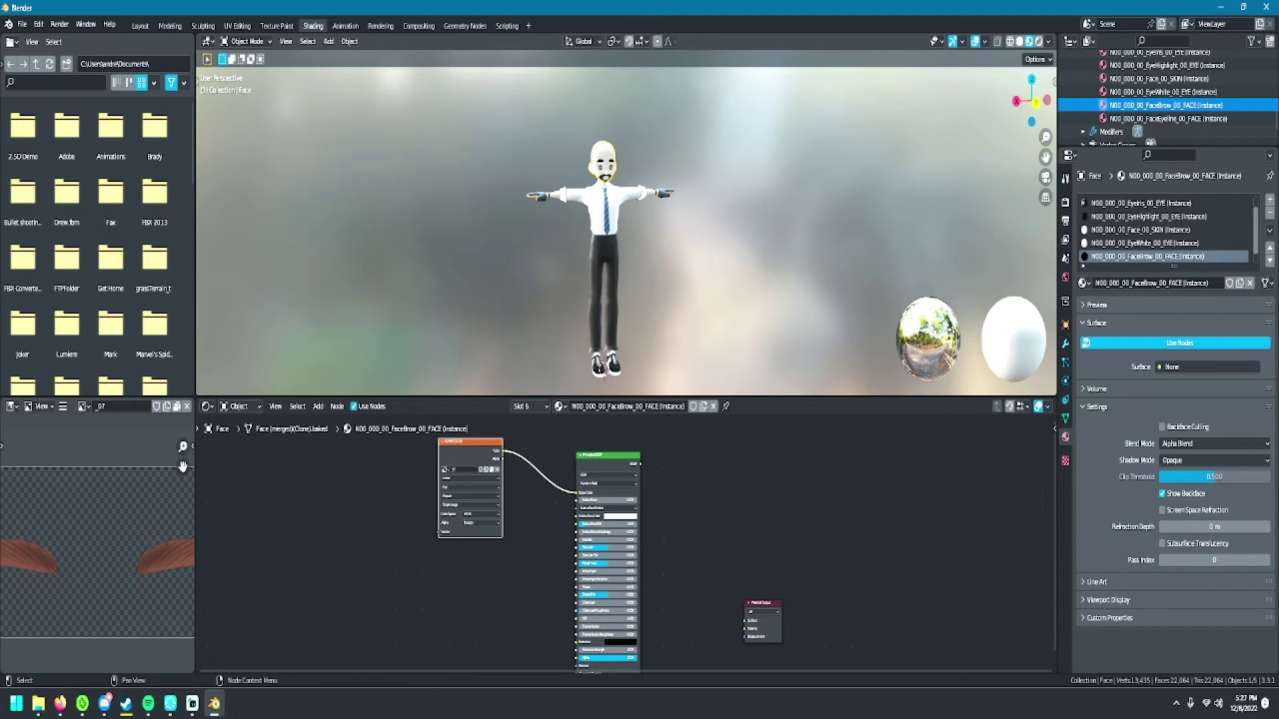
left_click_drag(634, 463, 744, 620)
- Replace the FaceEyeline shader nodes with a texture-fed Principled BSDF wired to the output
left_click(1166, 118)
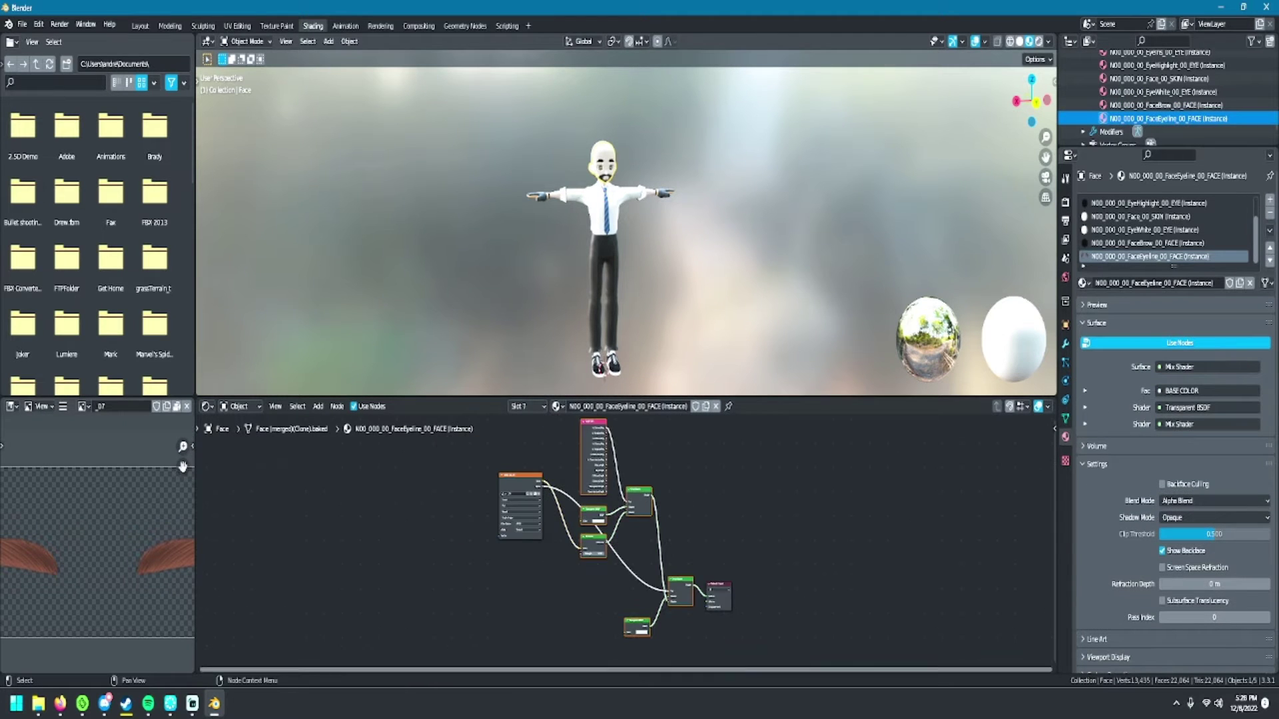
key("Delete")
left_click(318, 406)
mouse_move(340, 466)
left_click(407, 360)
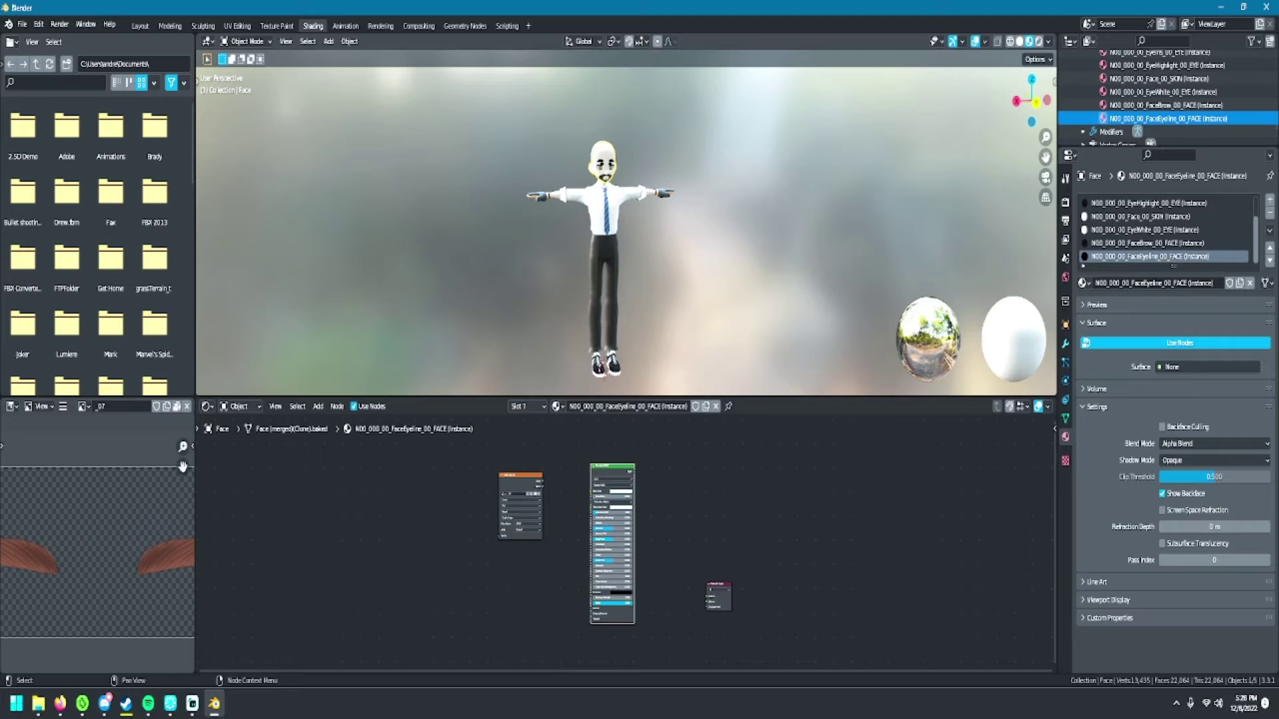
left_click_drag(543, 481, 708, 595)
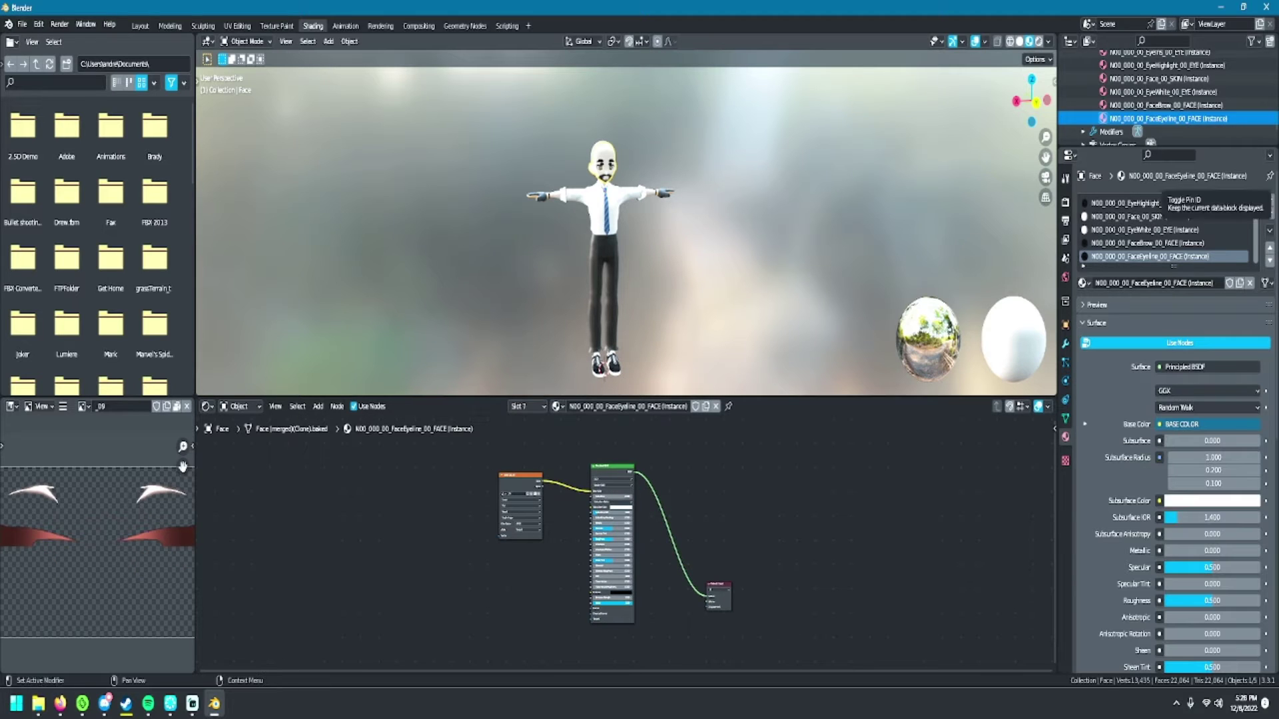
key("alt+Tab")
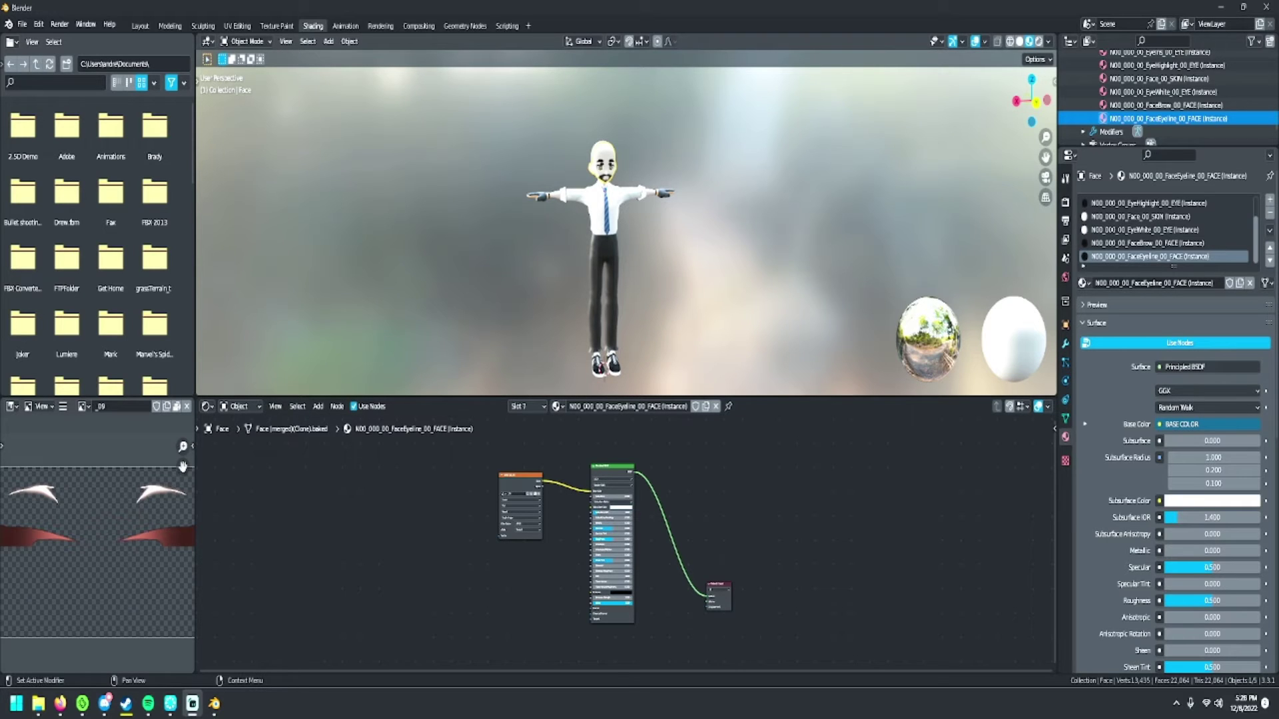
- Link the EyeIris and EyeHighlight texture Alpha outputs to their Principled BSDF Alpha inputs
scroll(1166, 96, "up", 4)
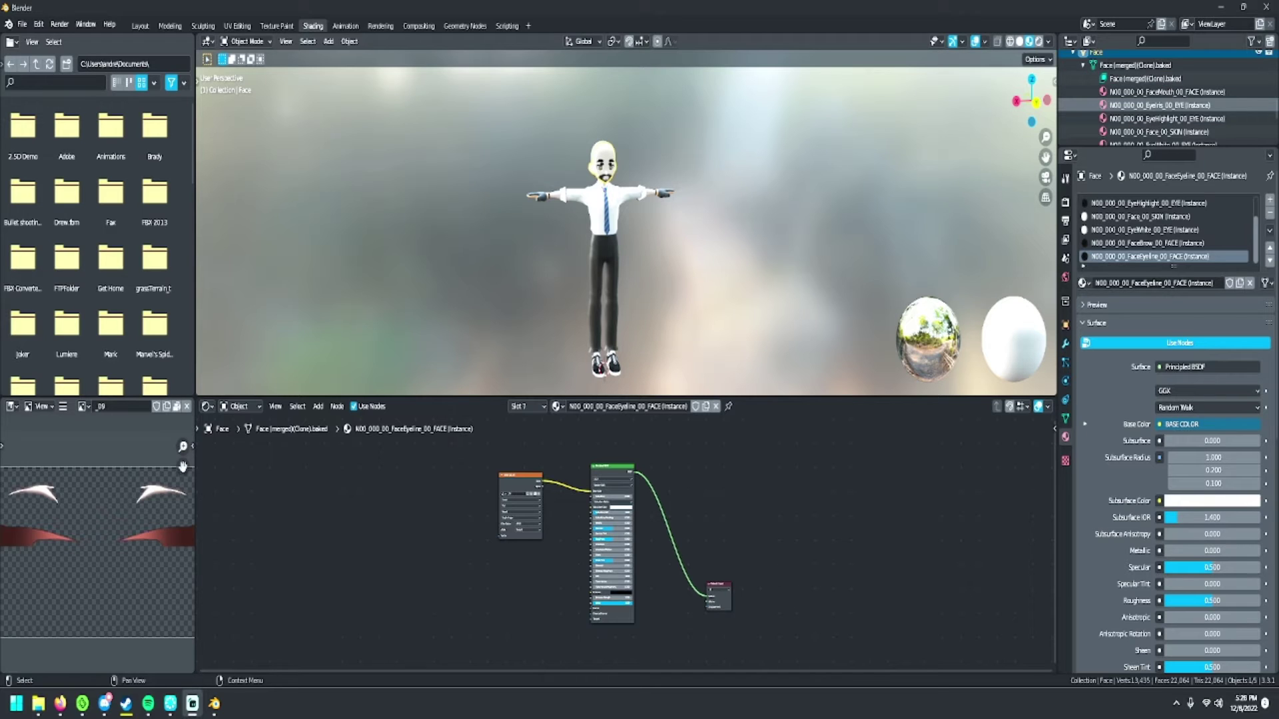
left_click(1166, 104)
scroll(626, 230, "up", 1)
scroll(626, 230, "up", 1)
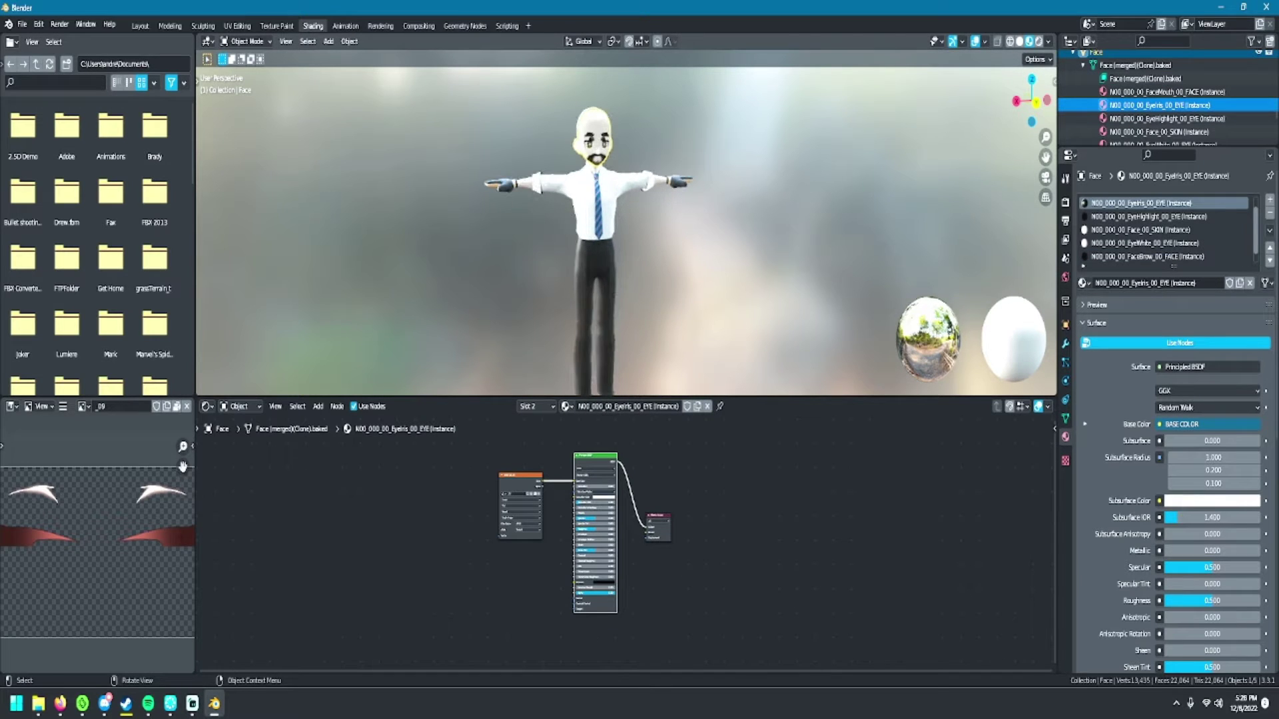
scroll(627, 533, "up", 2)
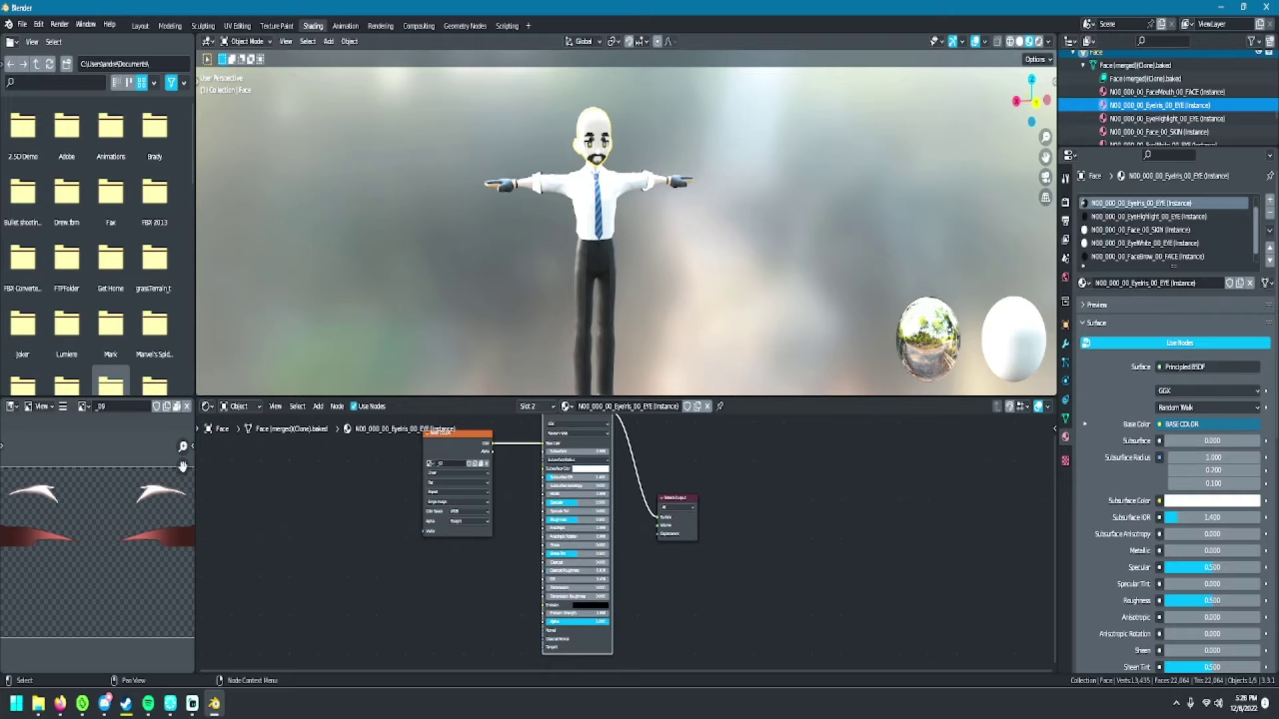
left_click_drag(493, 444, 497, 447)
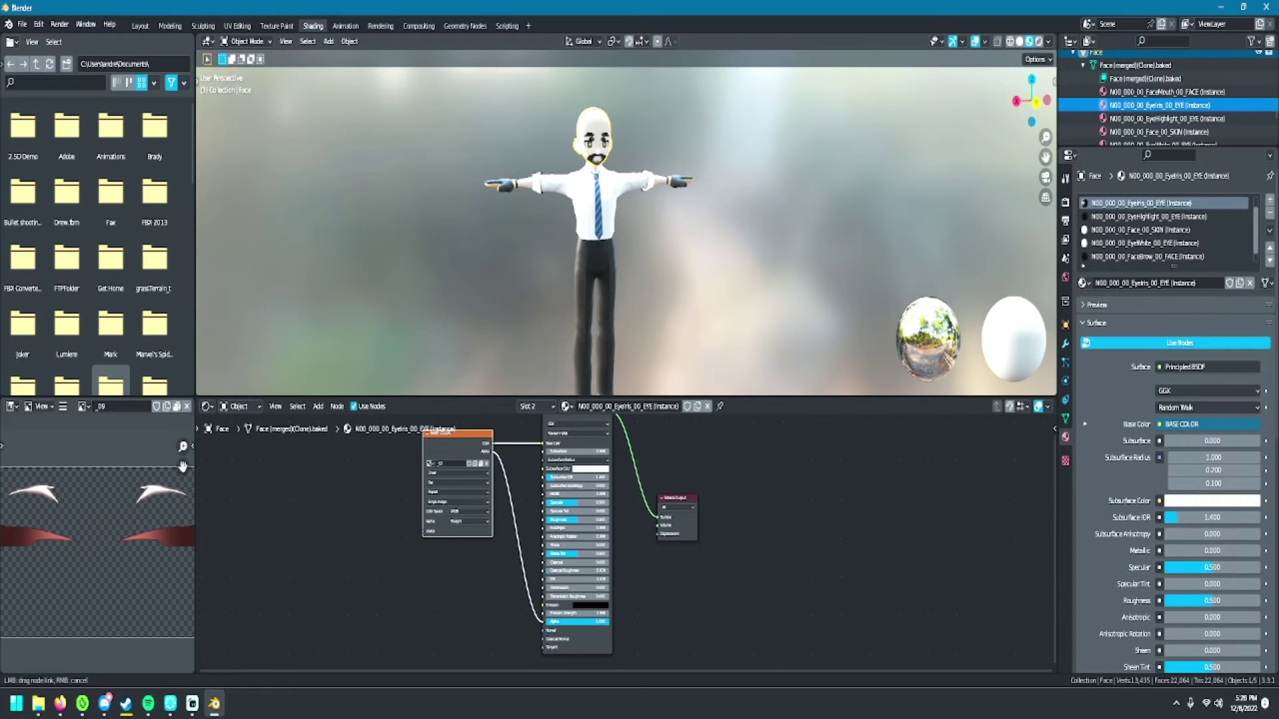
left_click_drag(544, 622, 544, 622)
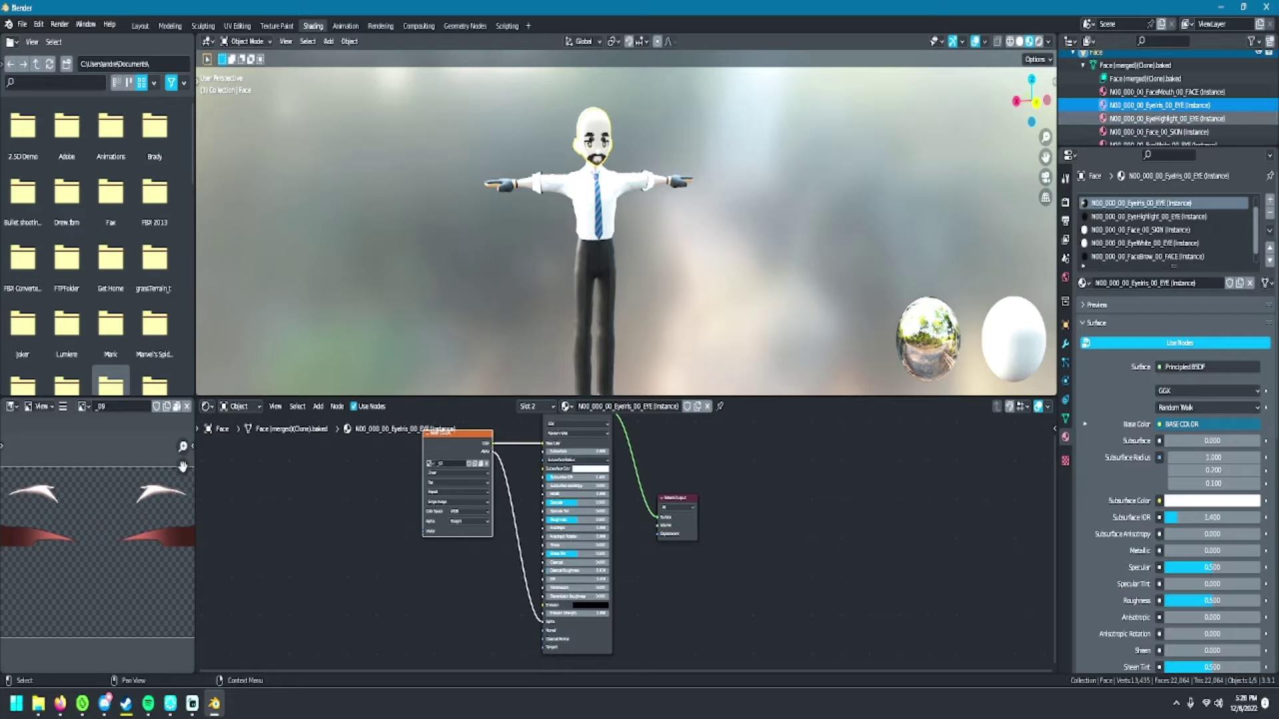
left_click(1160, 118)
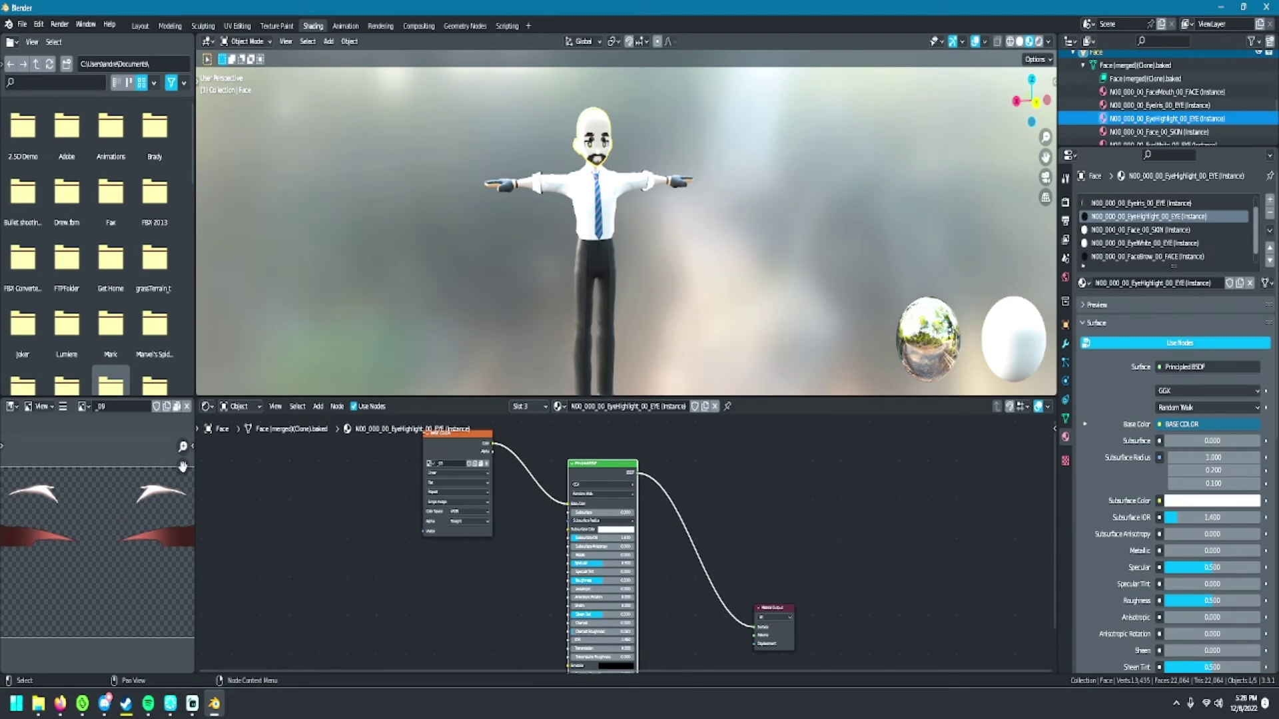
left_click_drag(492, 451, 497, 455)
left_click_drag(547, 545, 561, 611)
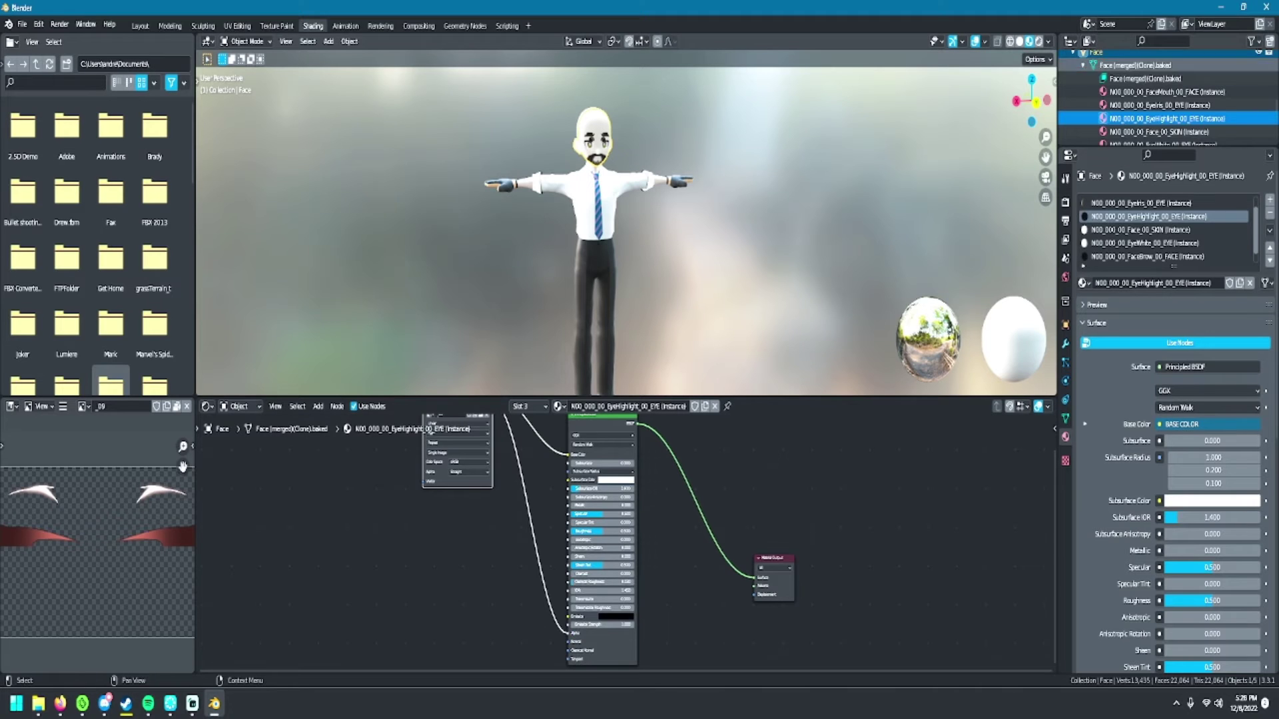
- Link the EyeWhite and FaceBrow texture Alpha outputs to their BSDF Alpha inputs, then show FaceEyeline
left_click(1160, 131)
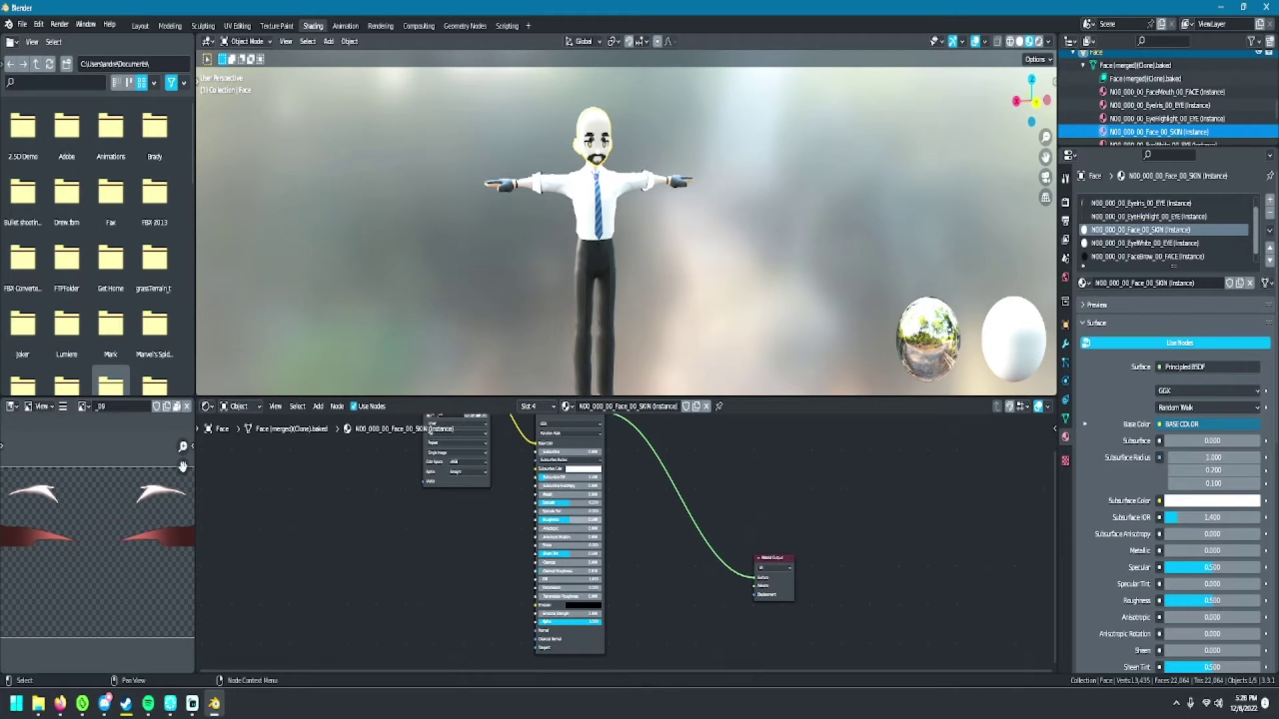
scroll(430, 429, "down", 1)
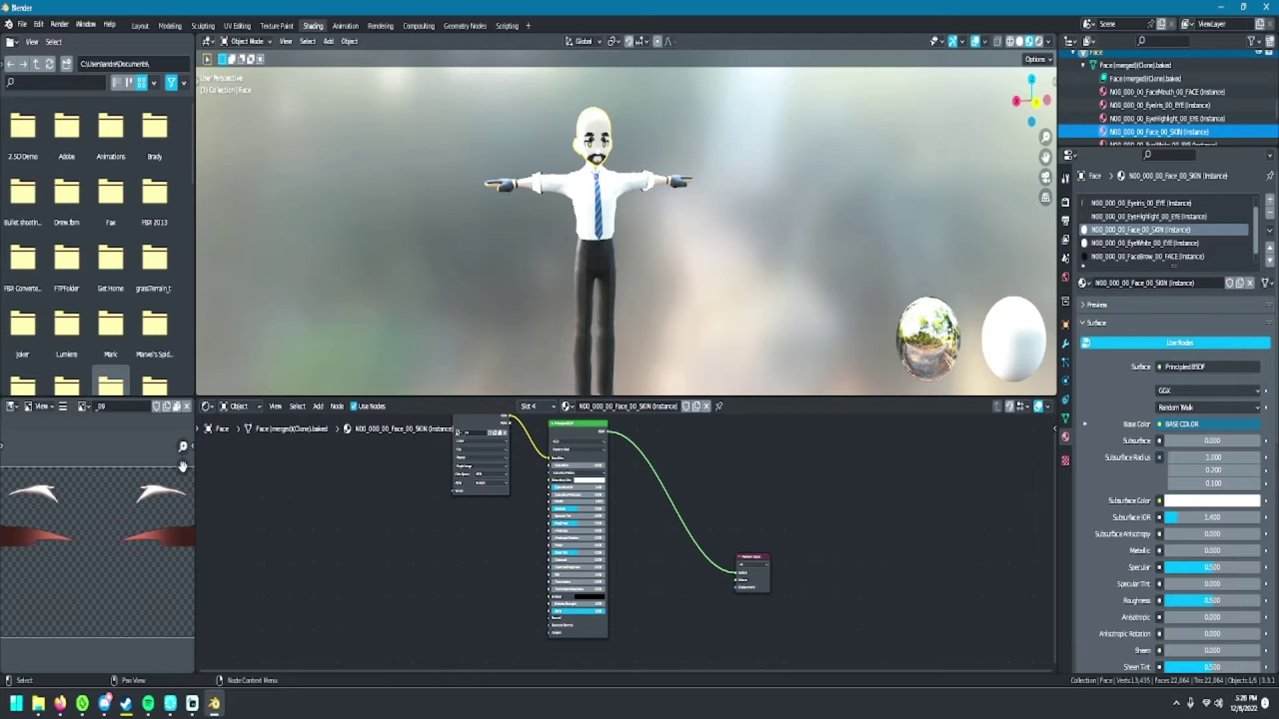
scroll(1159, 118, "down", 1)
left_click(1159, 118)
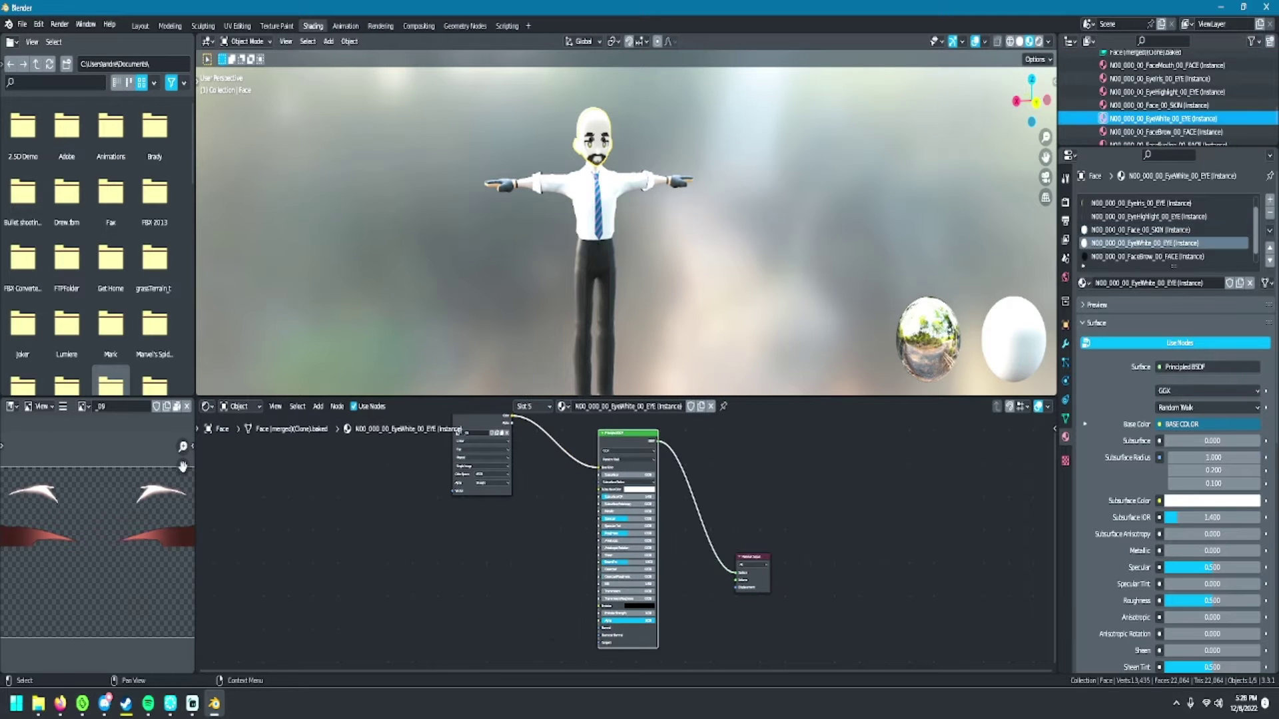
left_click_drag(511, 422, 593, 573)
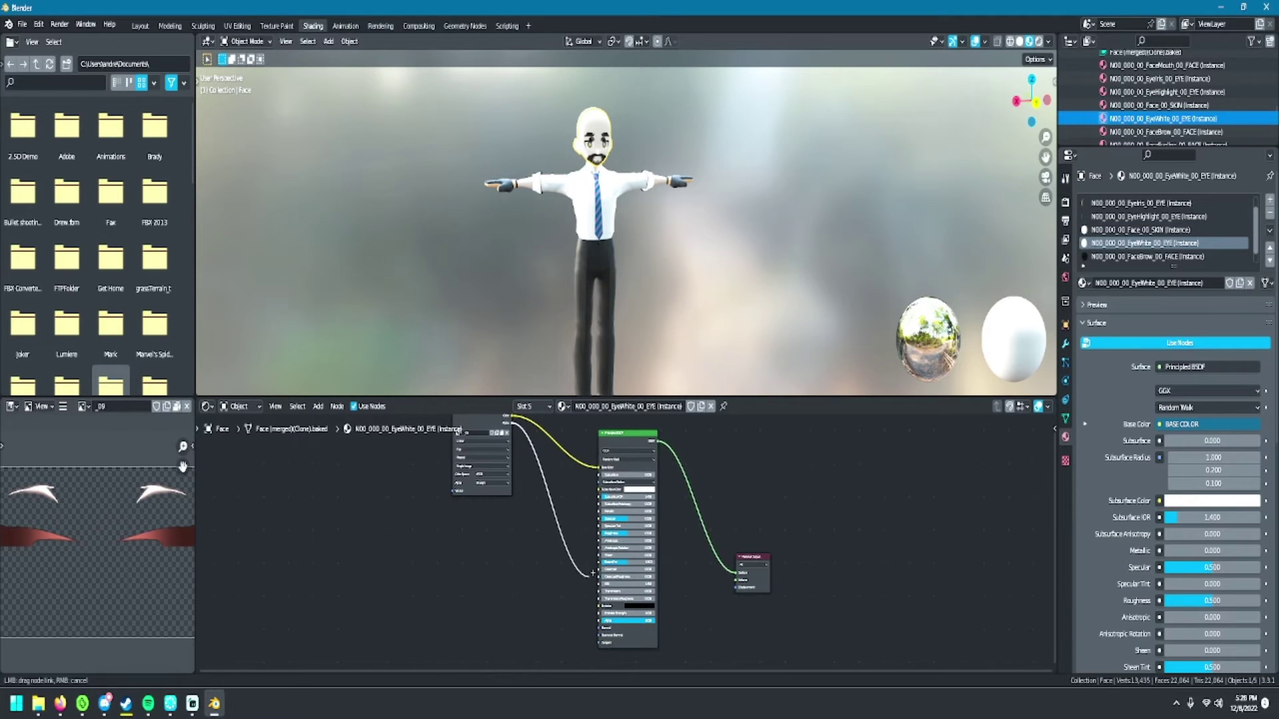
left_click_drag(598, 620, 599, 620)
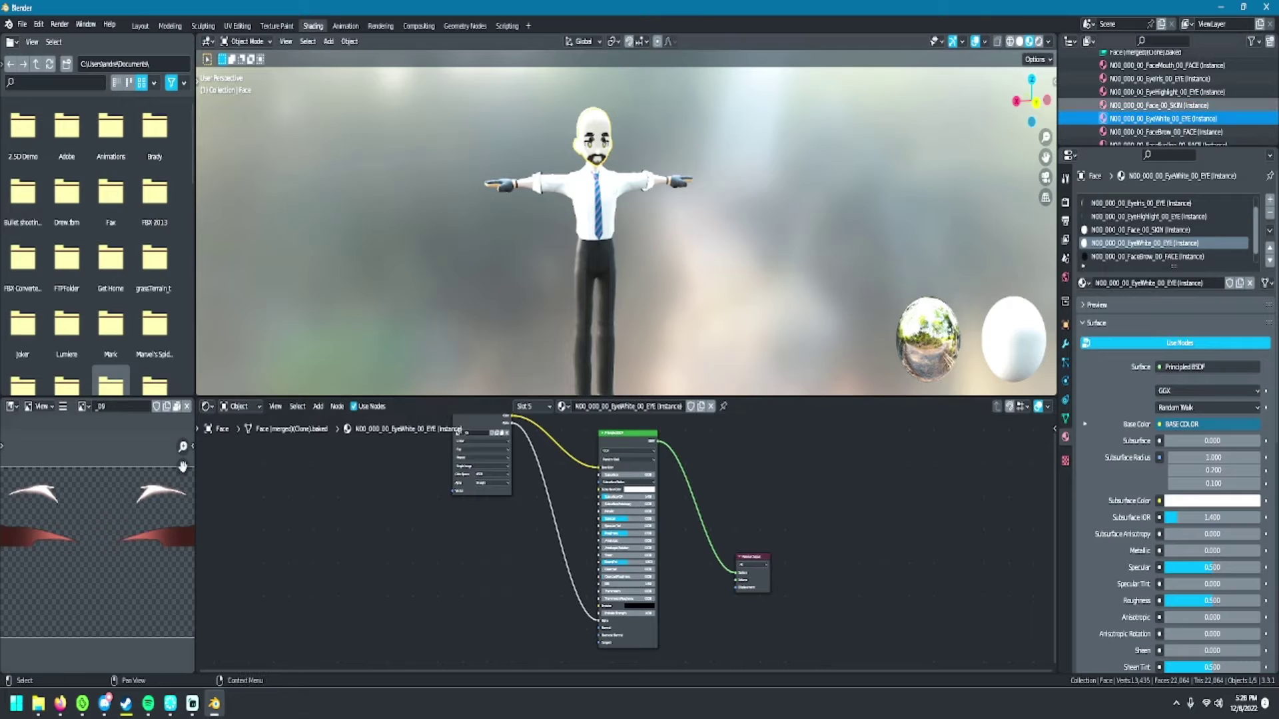
left_click(1159, 131)
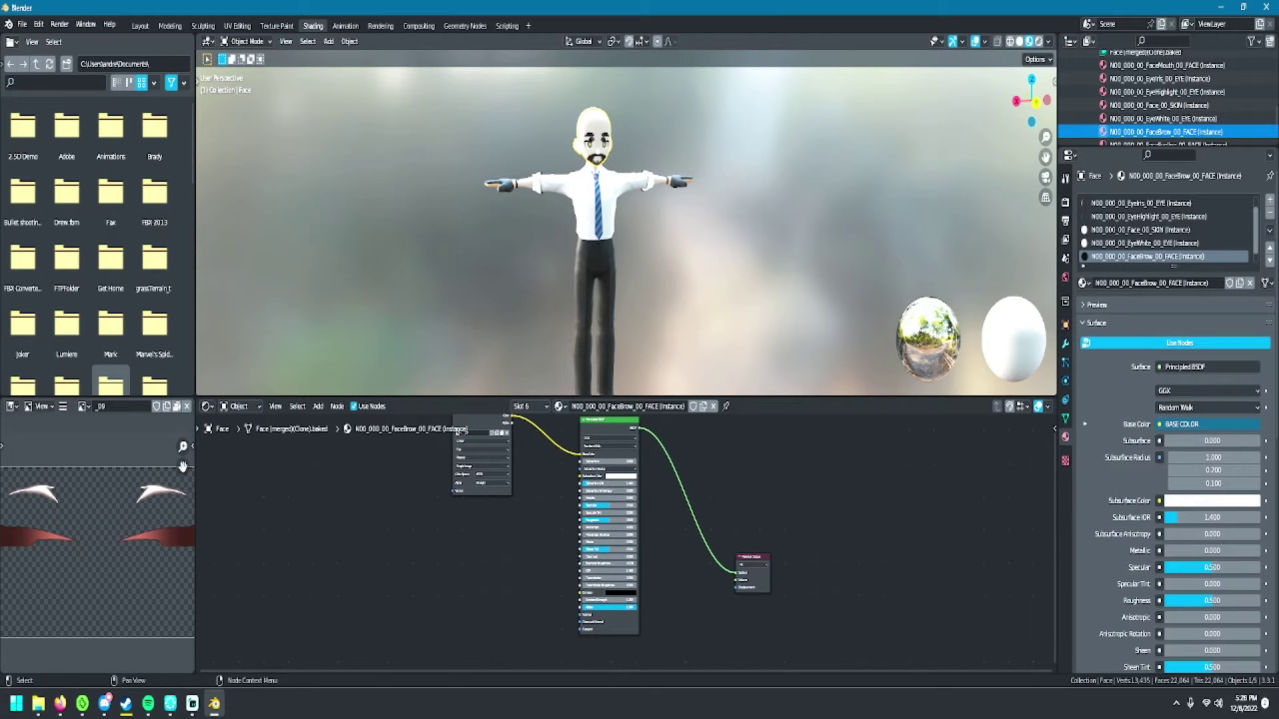
left_click_drag(511, 422, 584, 564)
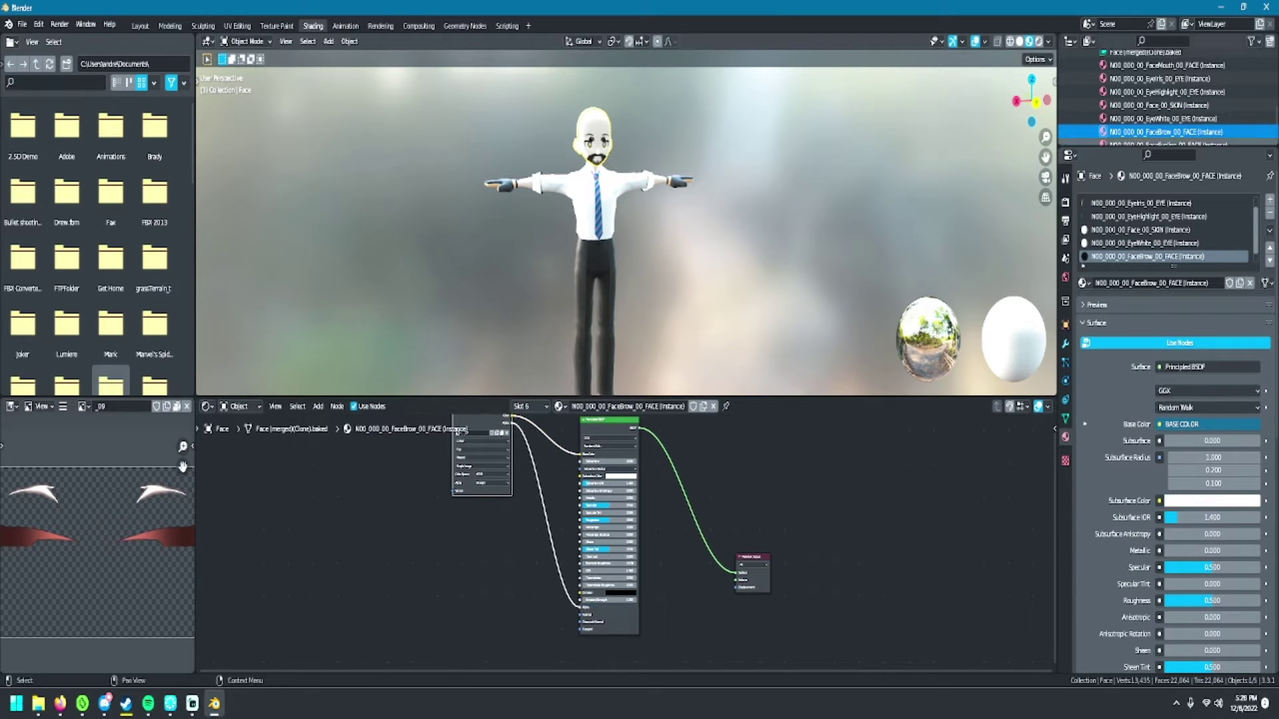
scroll(1159, 106, "down", 2)
left_click(1159, 118)
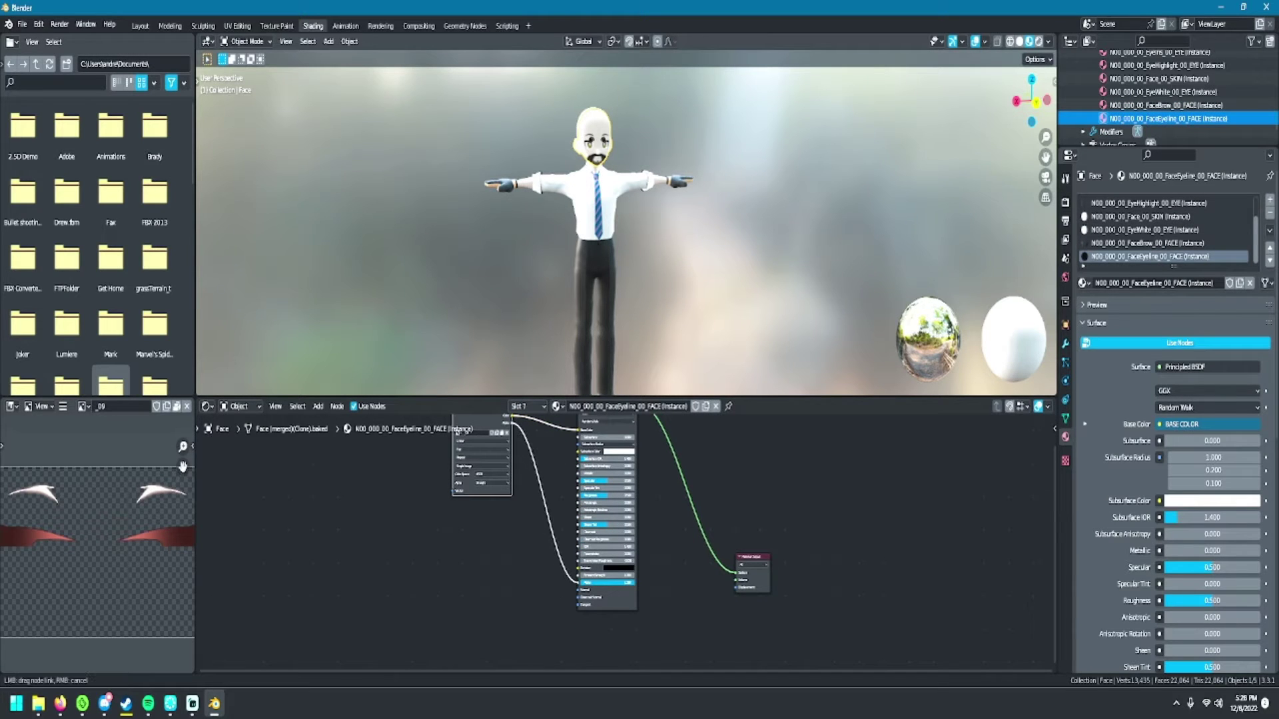
scroll(566, 220, "up", 6)
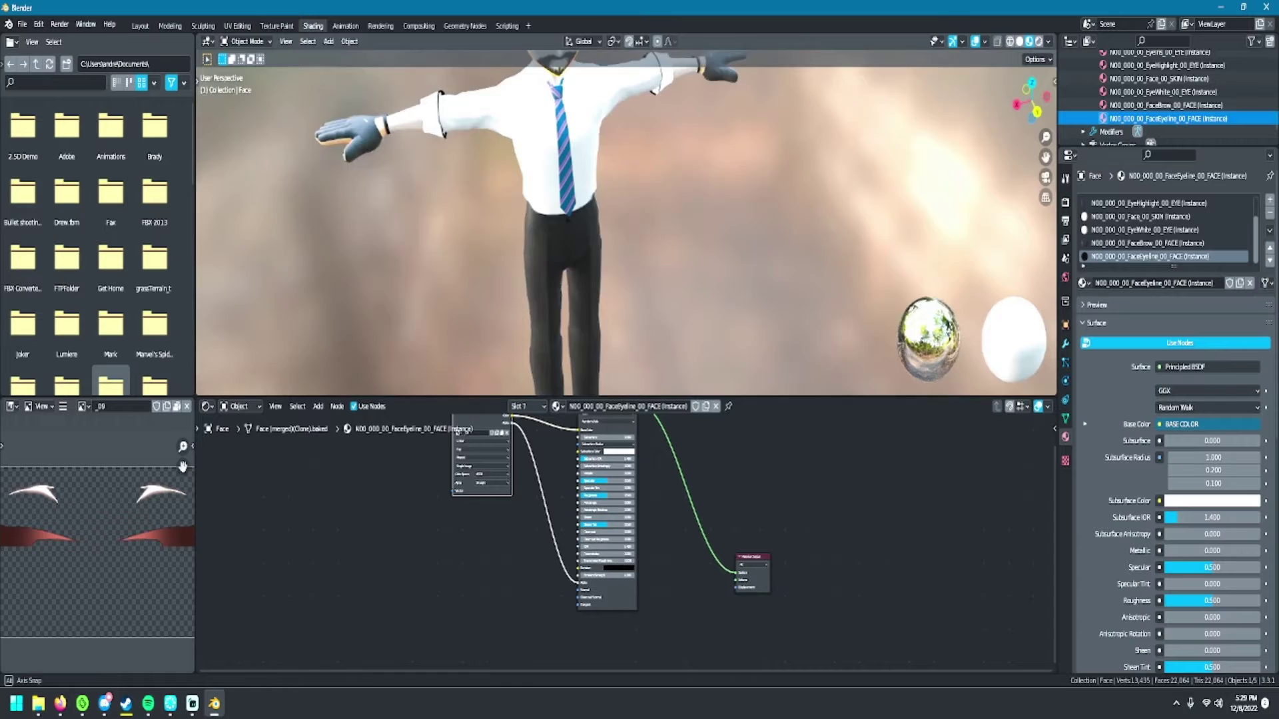
- View the character from the front with nothing selected to check the textured eyes, brows and beard
key("KP_1")
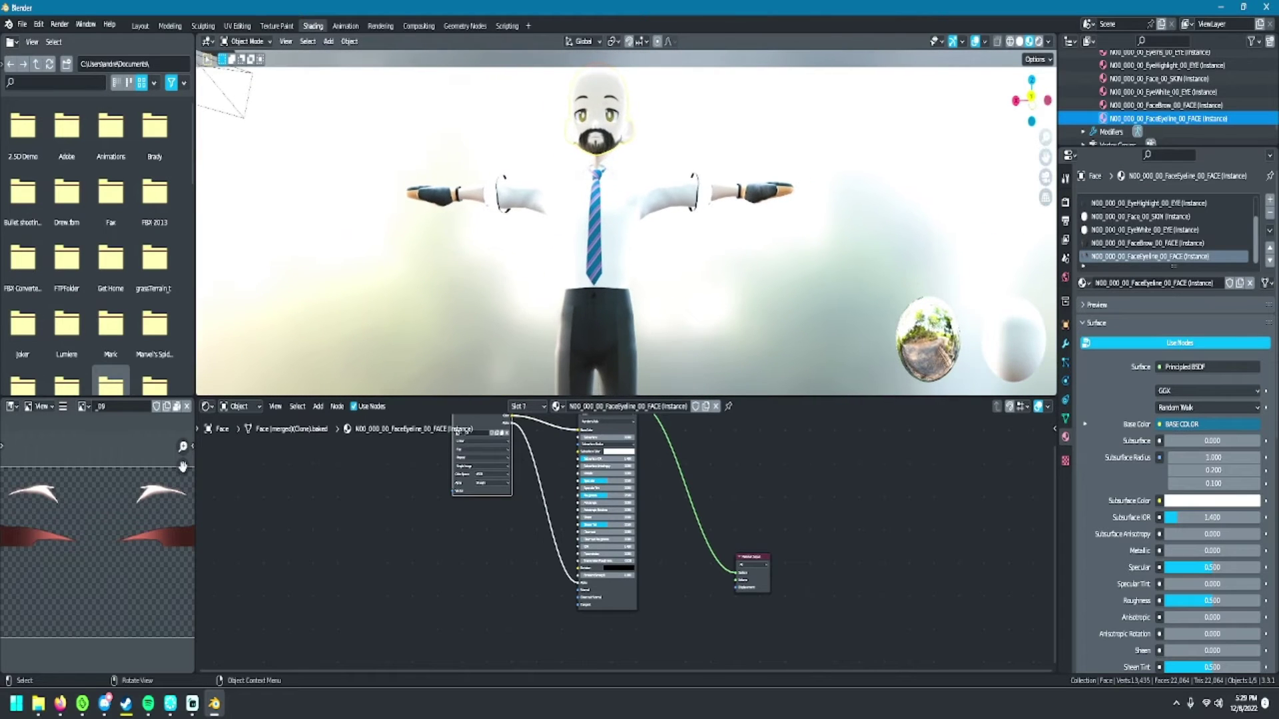
scroll(626, 223, "down", 4)
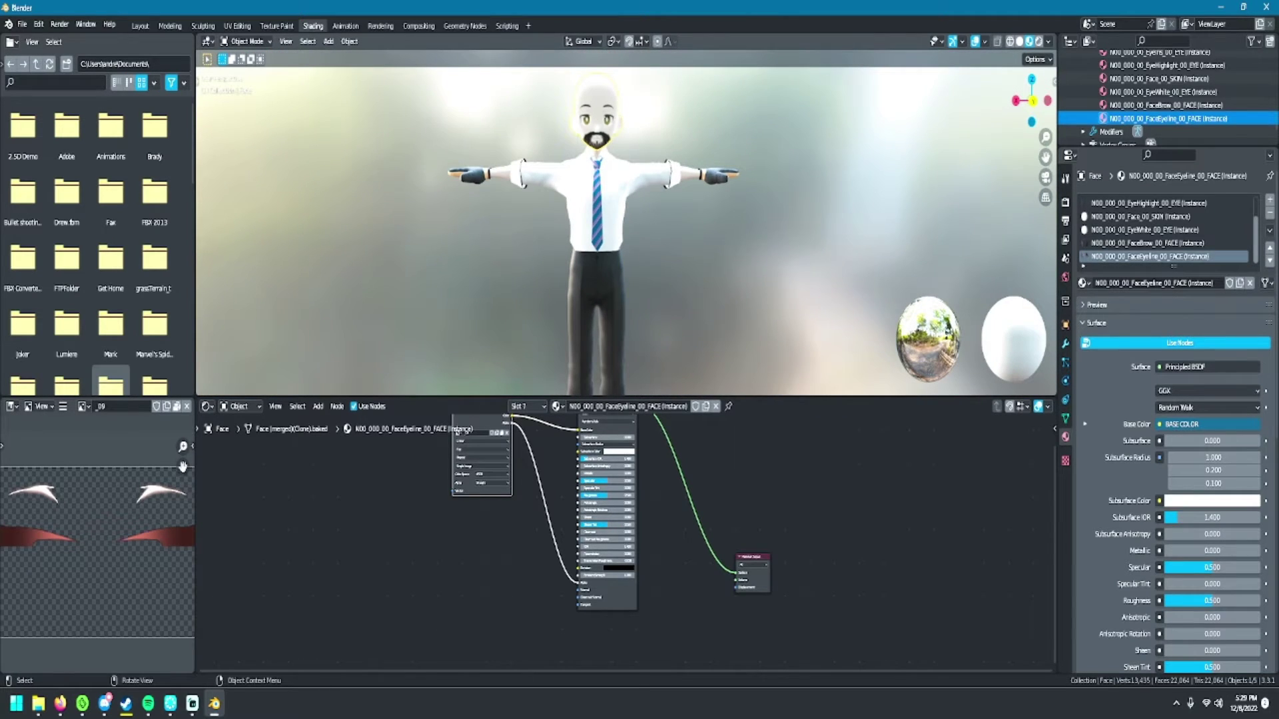
key("alt+a")
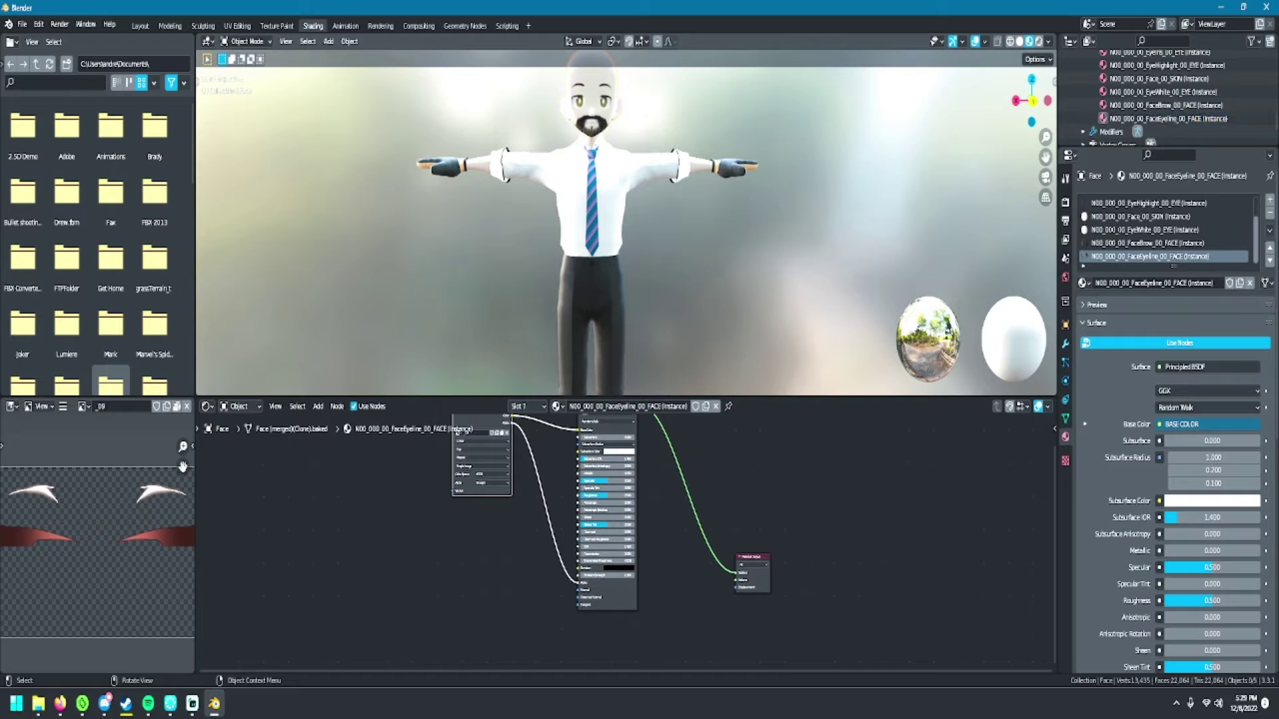
right_click(653, 512)
key("Escape")
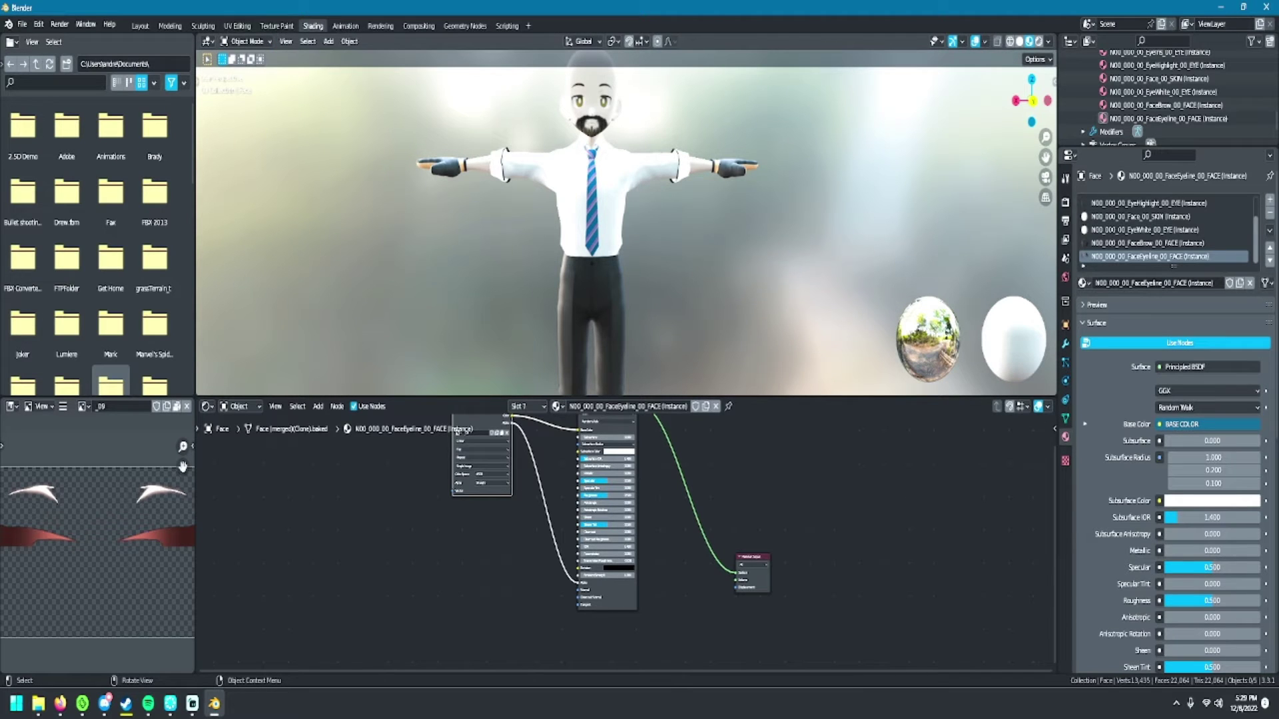
- Go to UV Editing, hide the face mesh, and show the _01 texture's Image menu
left_click(237, 26)
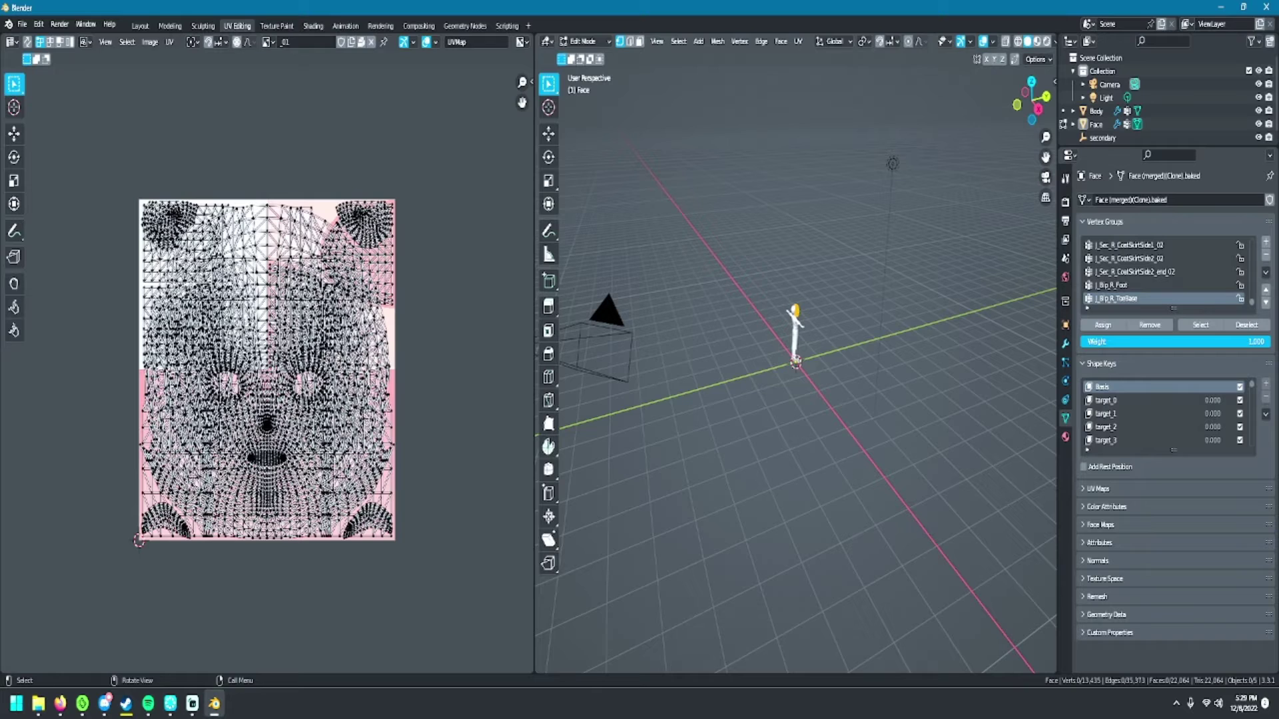
key("h")
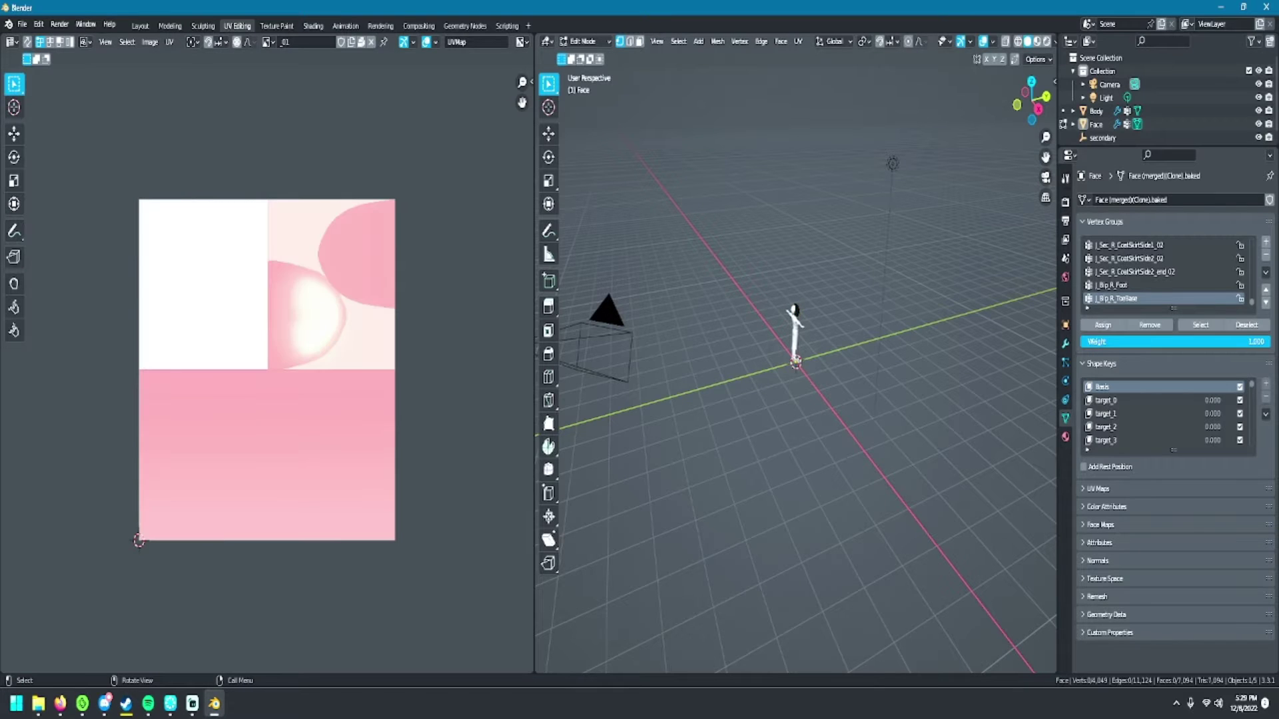
left_click(269, 42)
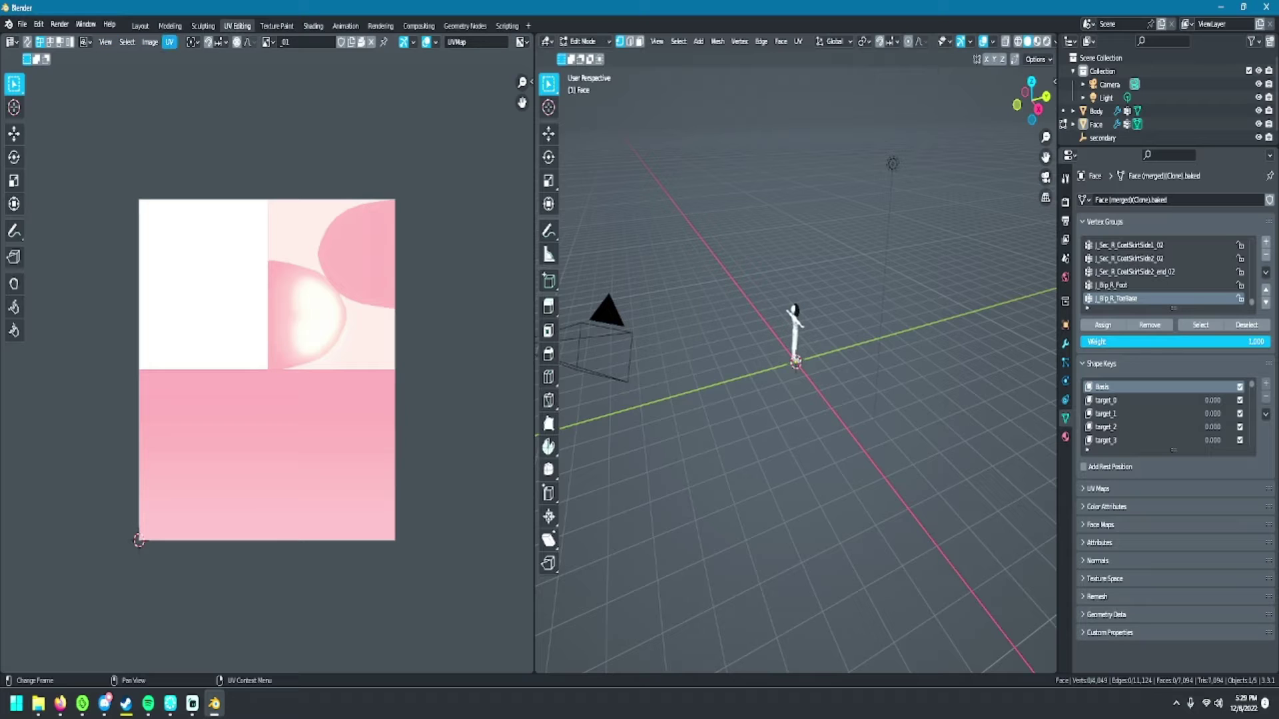
left_click(150, 42)
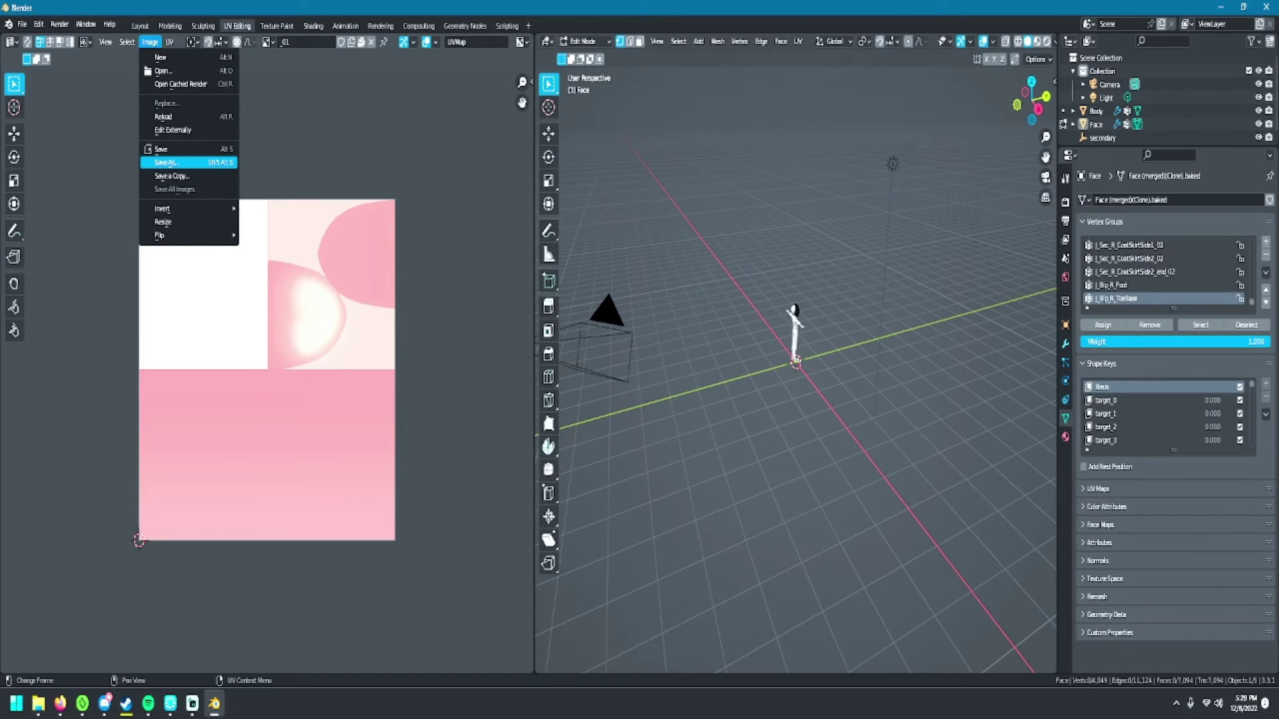
- Create a Textures folder inside TutorialVideo and save the _01 texture there as _01.png
left_click(163, 163)
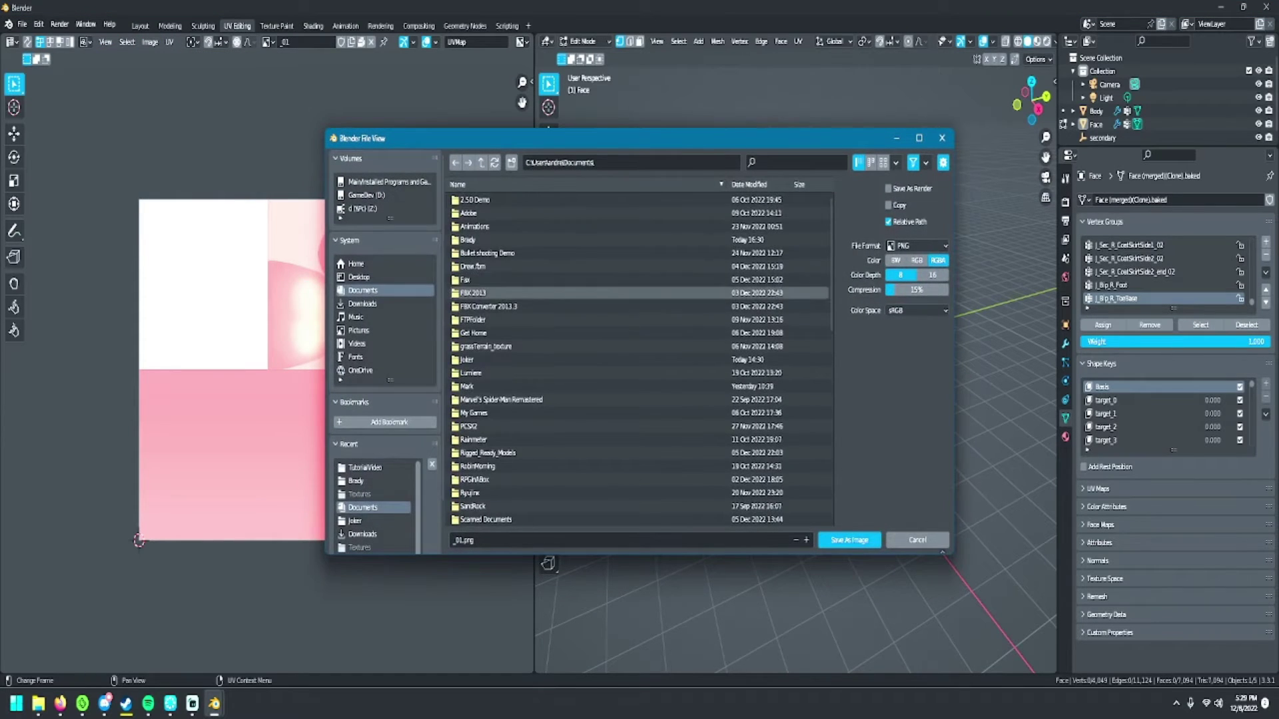
scroll(600, 293, "down", 1)
left_click(365, 467)
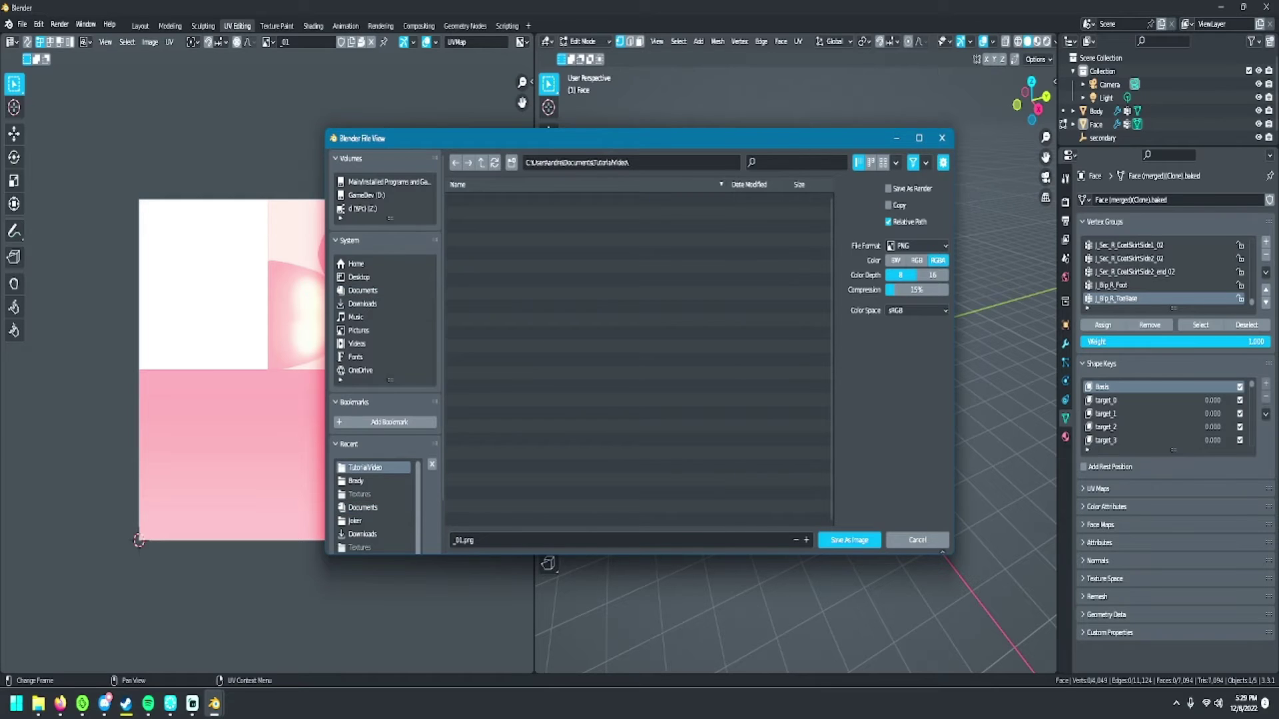
right_click(633, 329)
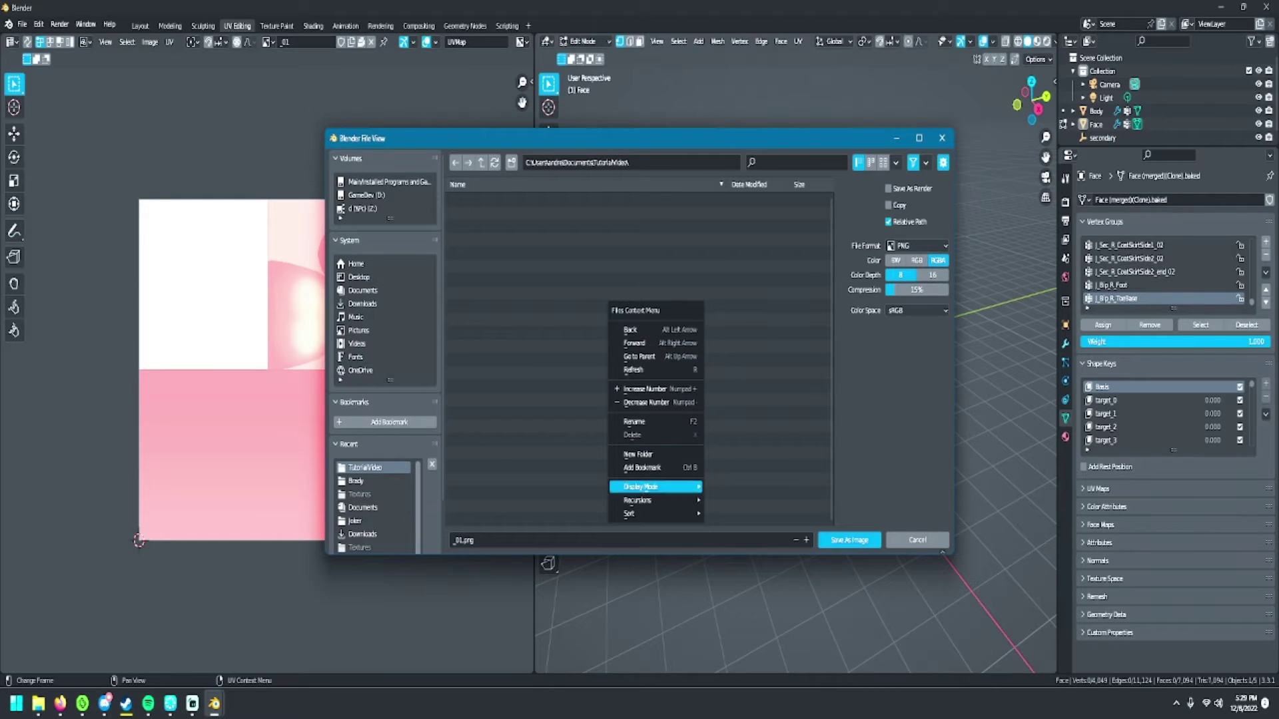
left_click(638, 455)
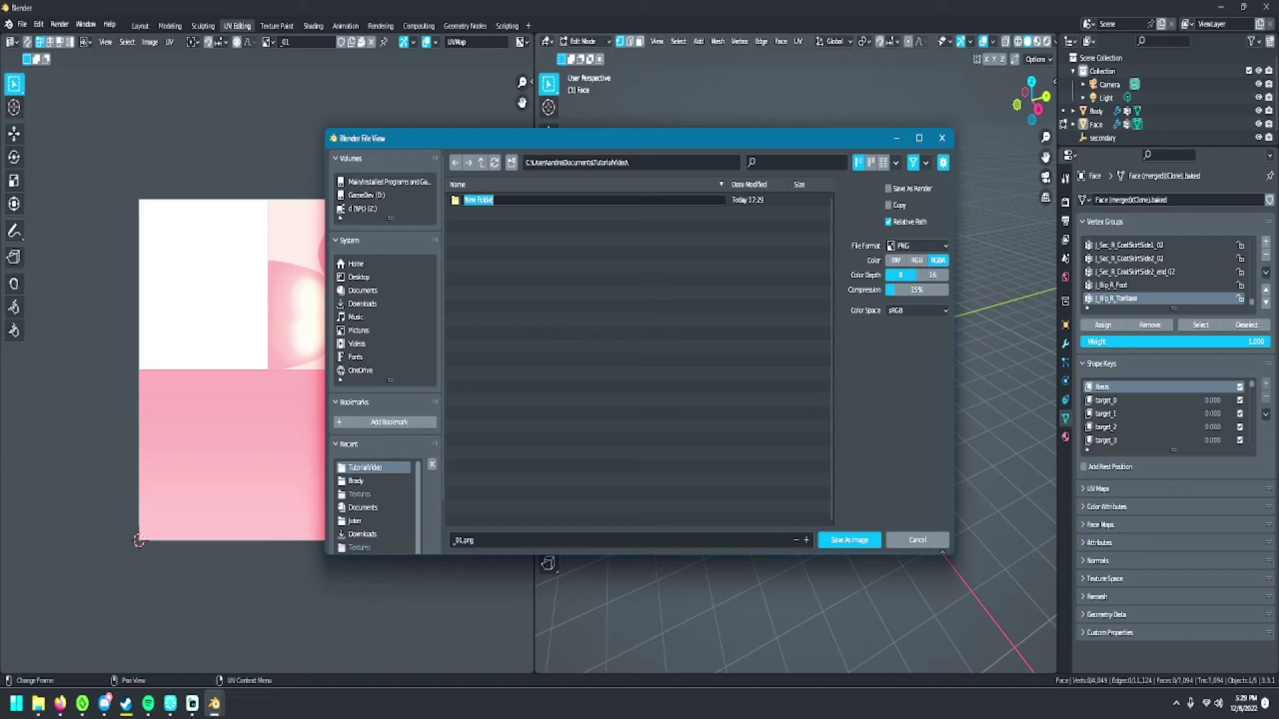
type("Textures")
key("Return")
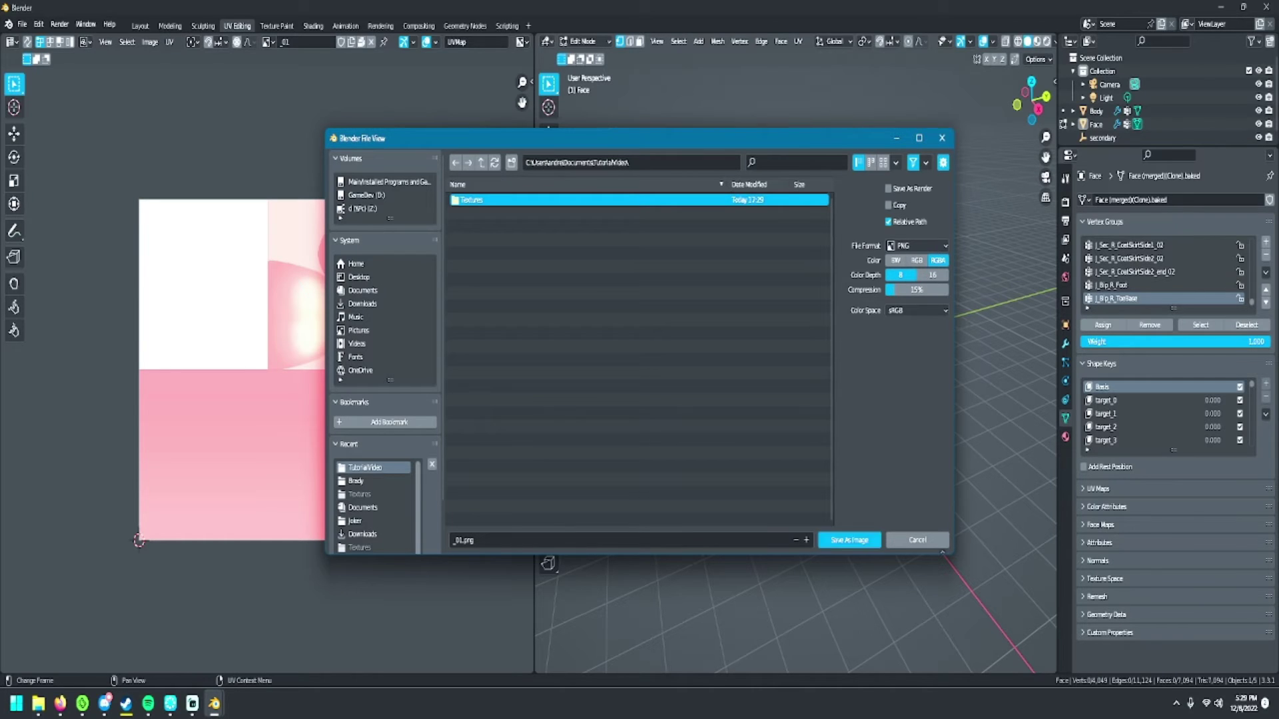
left_click(849, 541)
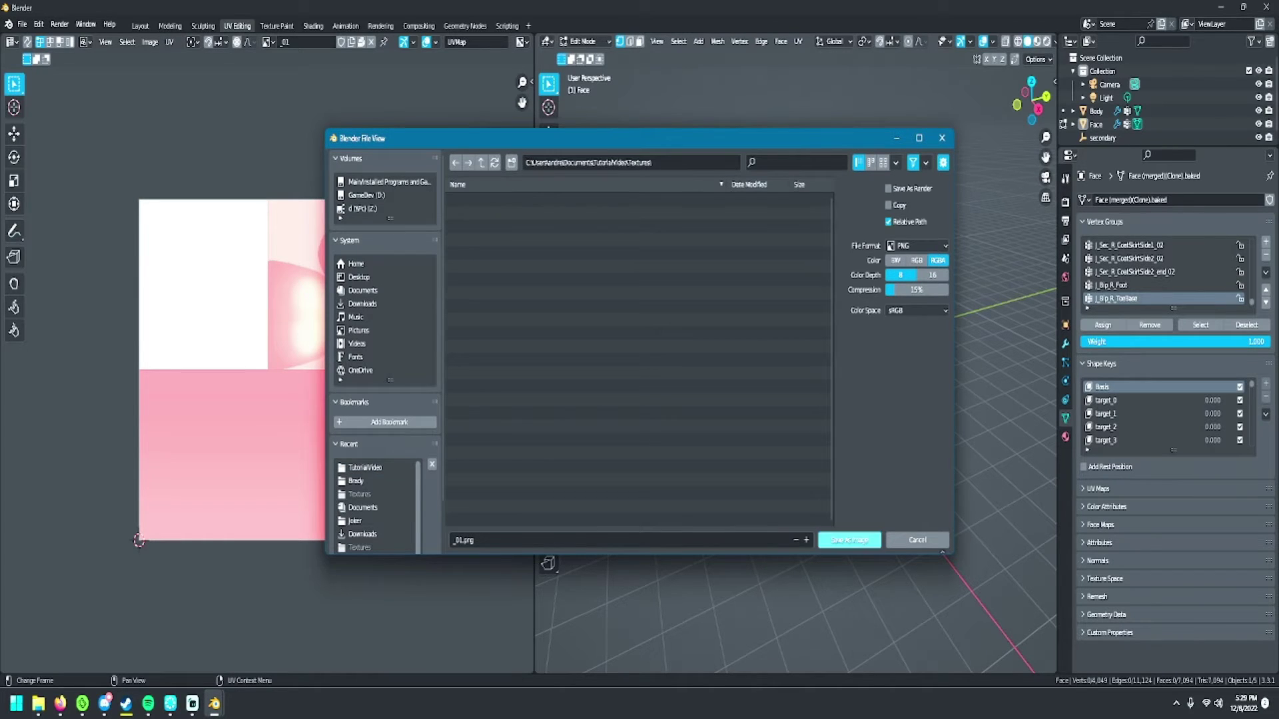
left_click(849, 540)
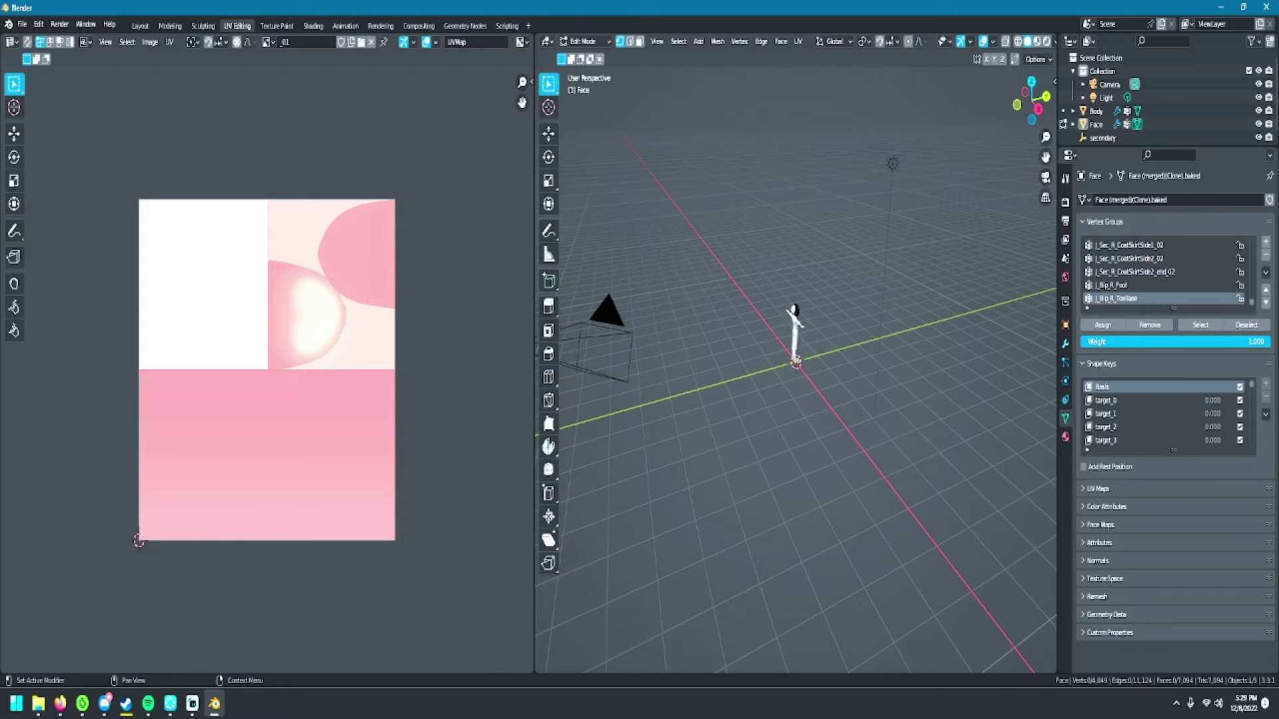
- Save the _02, _03, _04, _06 and _07 textures as PNGs with Shift+Alt+S
key("alt+Tab")
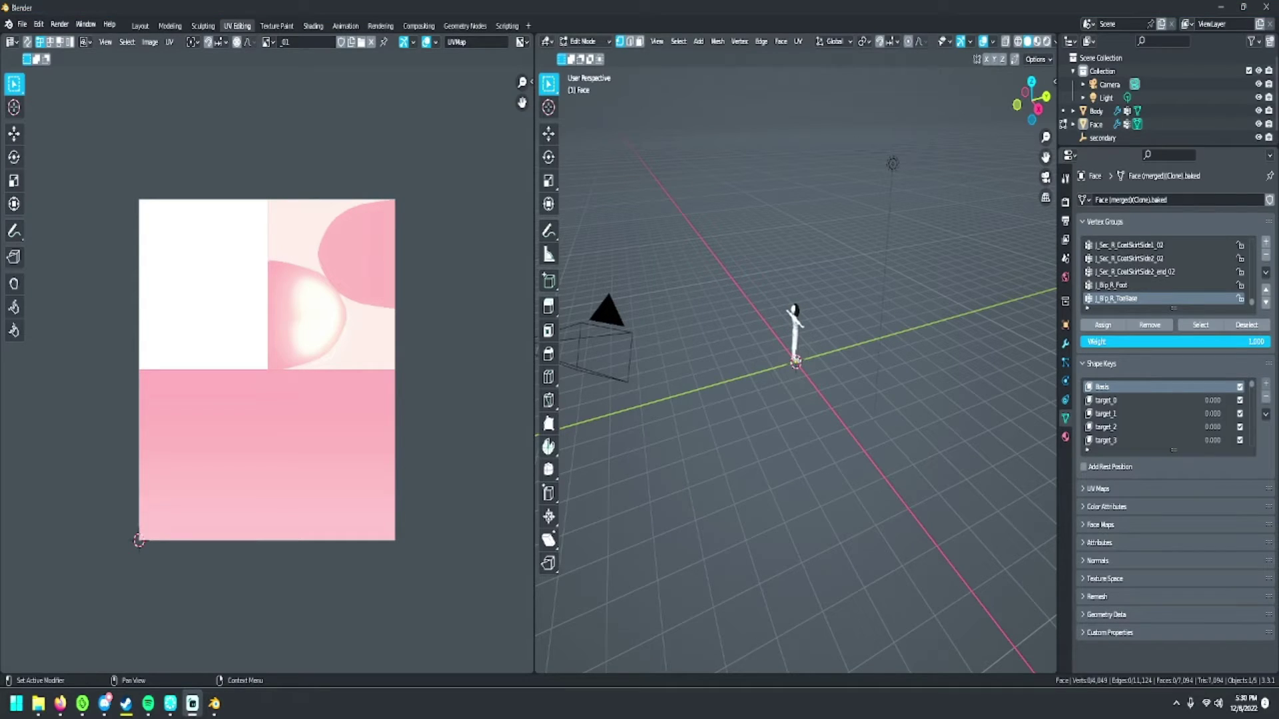
left_click(269, 41)
left_click(293, 70)
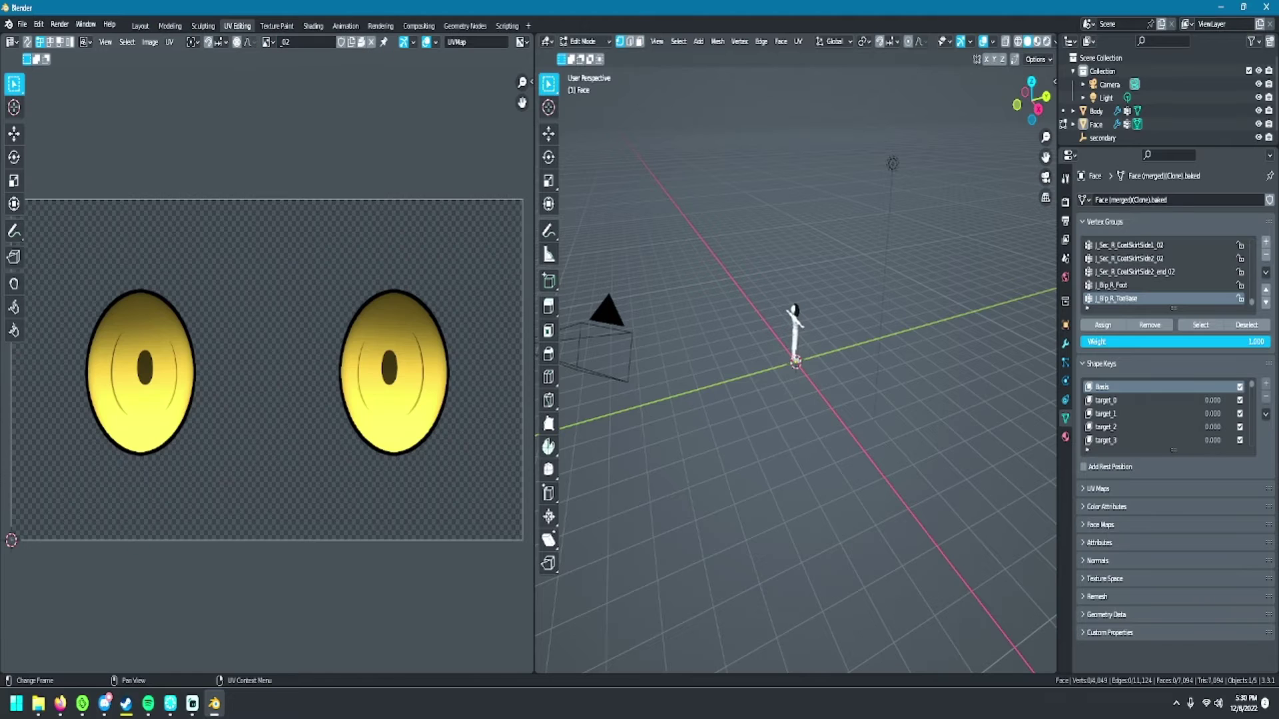
key("shift+alt+s")
key("Return")
left_click(269, 41)
left_click(293, 86)
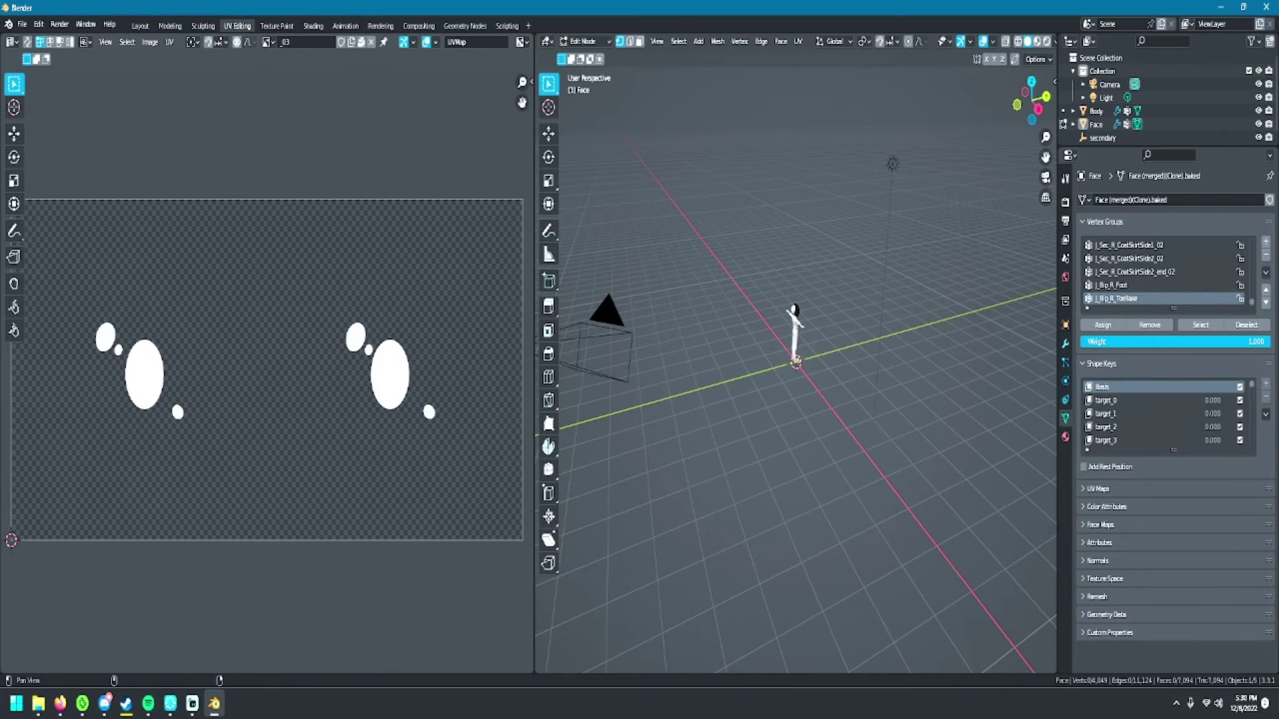
key("shift+alt+s")
key("Return")
left_click(268, 42)
left_click(294, 98)
key("shift+alt+s")
key("Return")
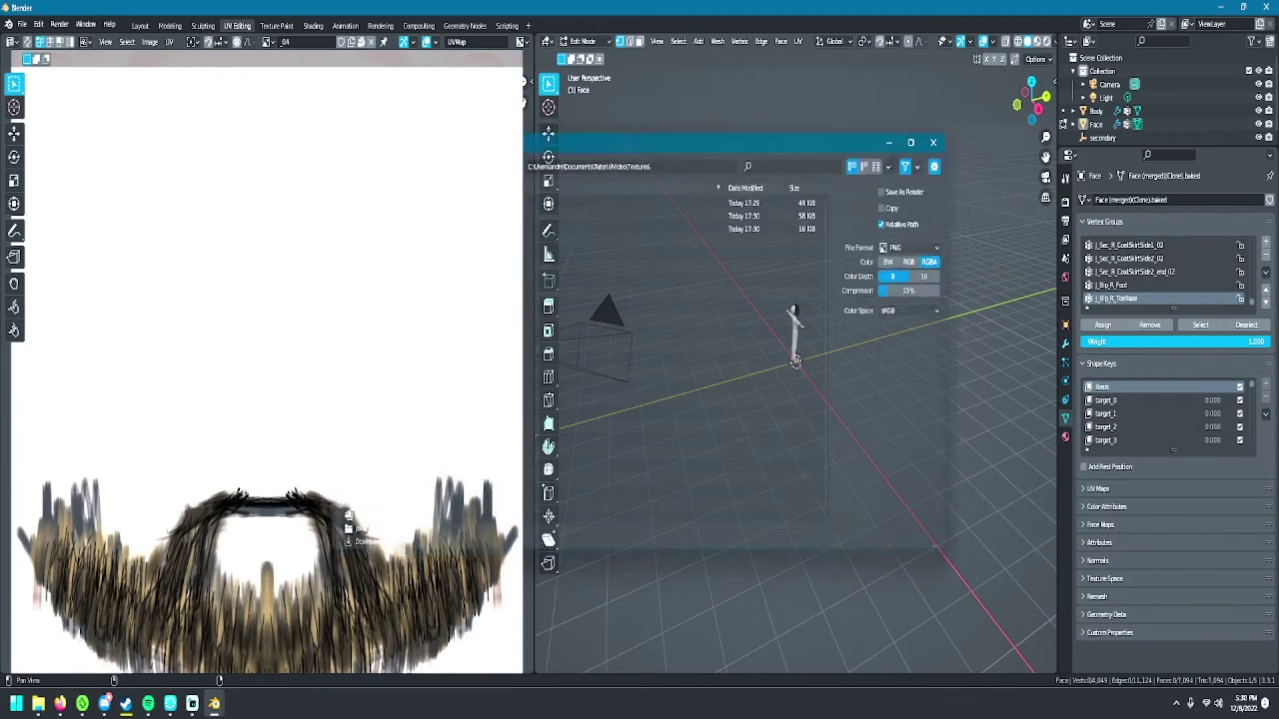
left_click(268, 41)
left_click(293, 123)
key("shift+alt+s")
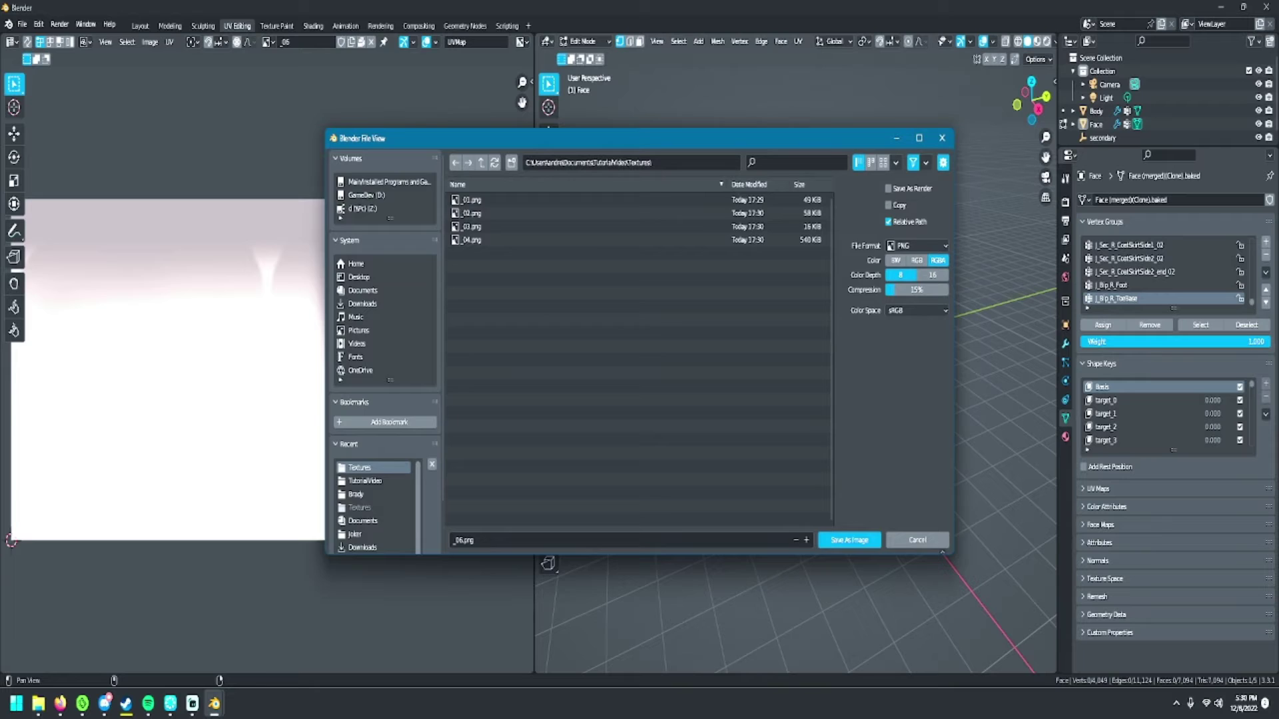
key("Return")
left_click(268, 42)
left_click(293, 136)
key("shift+alt+s")
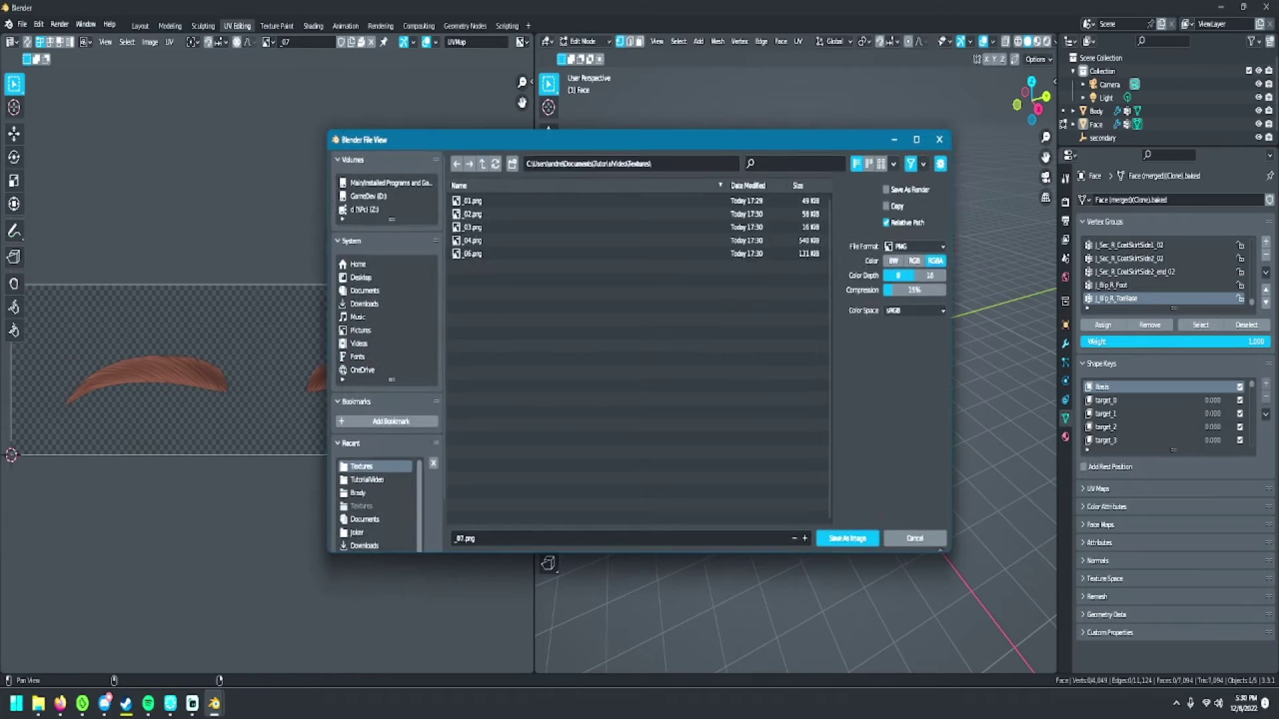
key("Return")
- Save the _09, _10, _12 and _13 textures as PNGs into the Textures folder
left_click(269, 41)
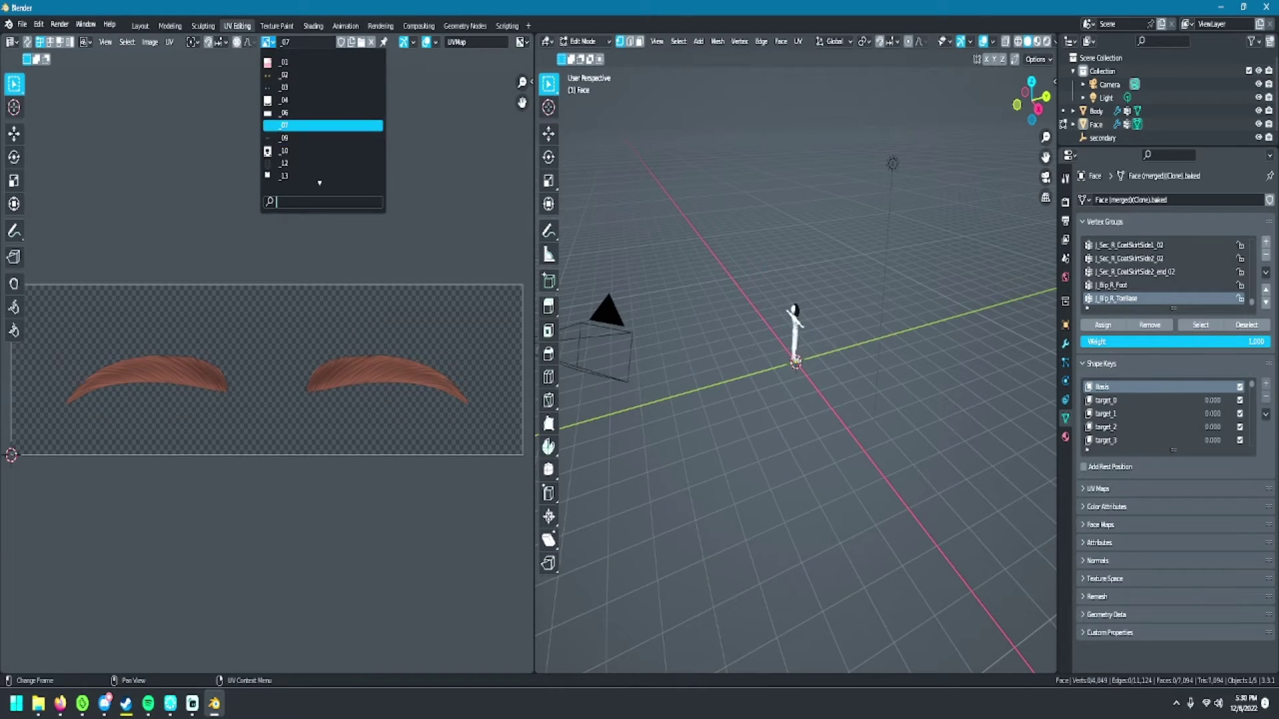
left_click(294, 136)
key("shift+alt+s")
key("Return")
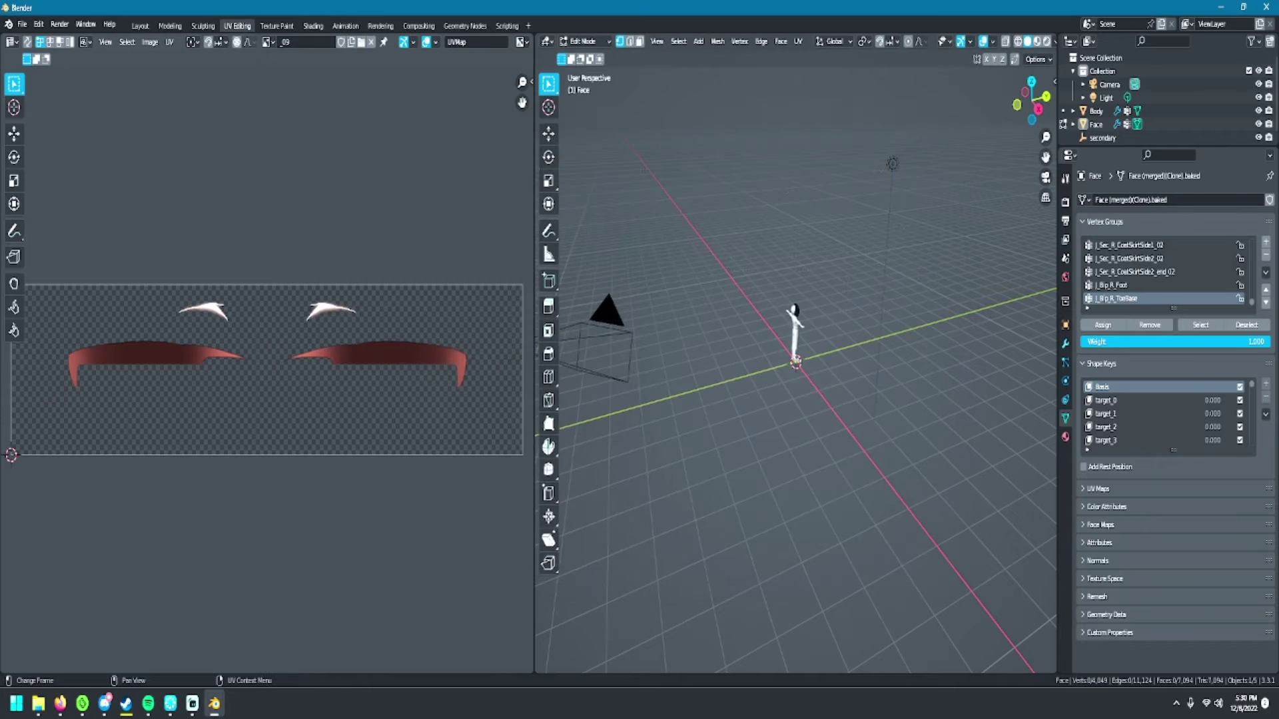
left_click(269, 42)
left_click(293, 135)
key("shift+alt+s")
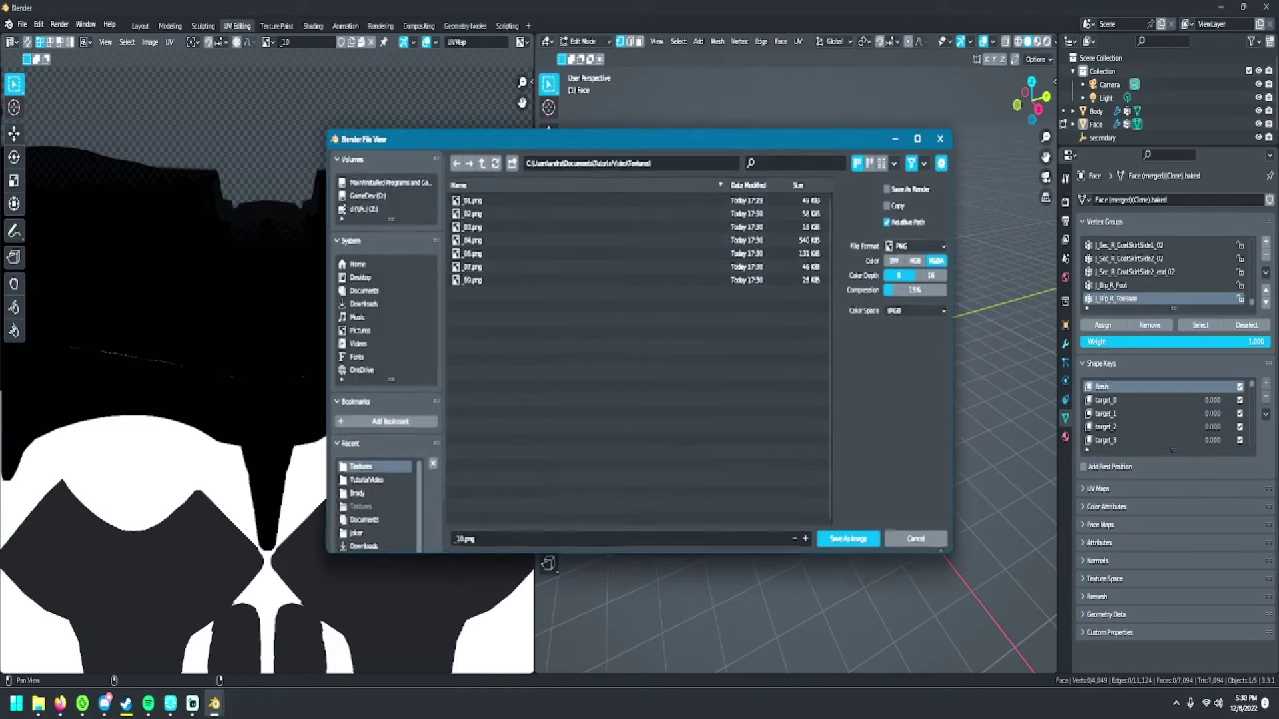
key("Return")
key("Home")
scroll(266, 363, "up", 1)
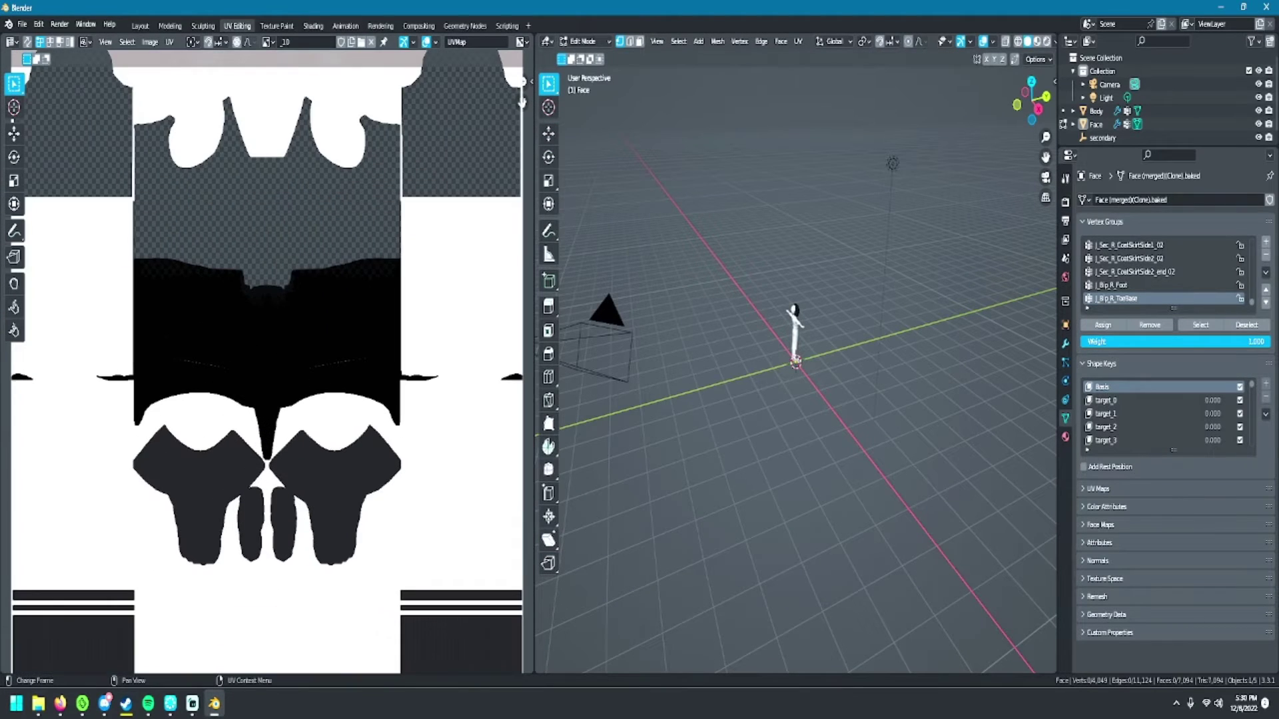
left_click(269, 41)
left_click(293, 148)
key("shift+alt+s")
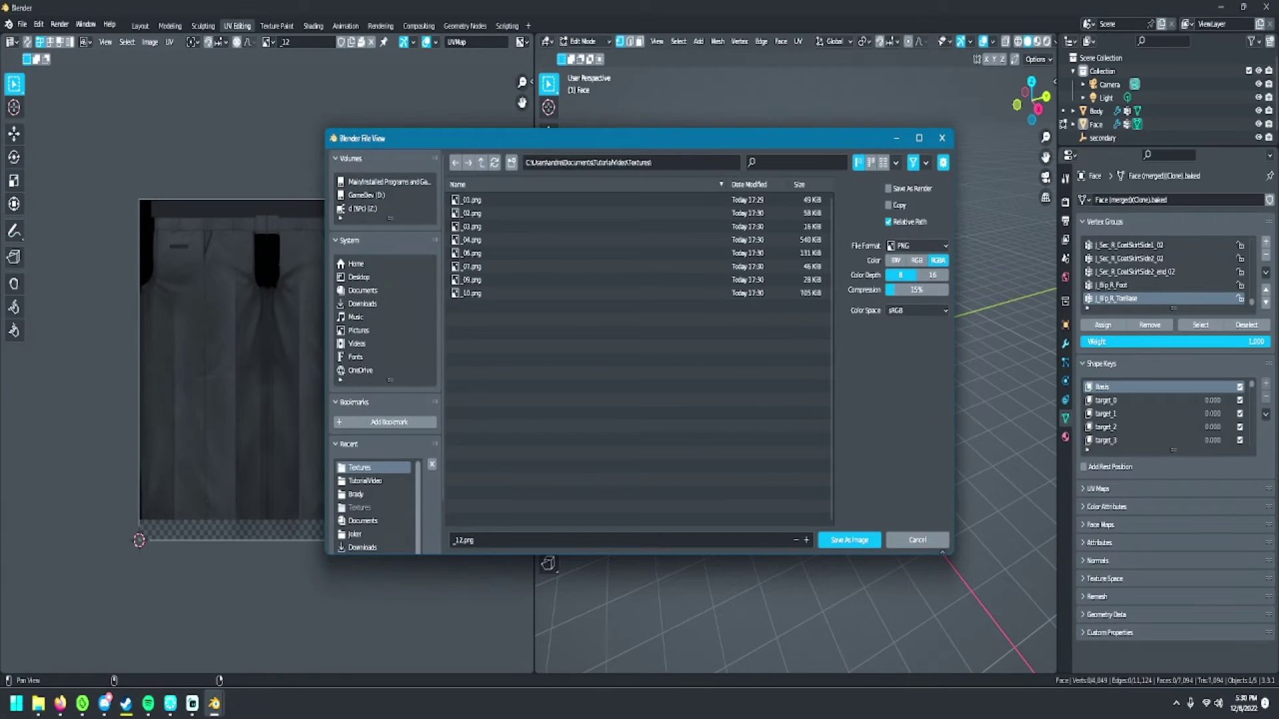
key("Return")
left_click(269, 41)
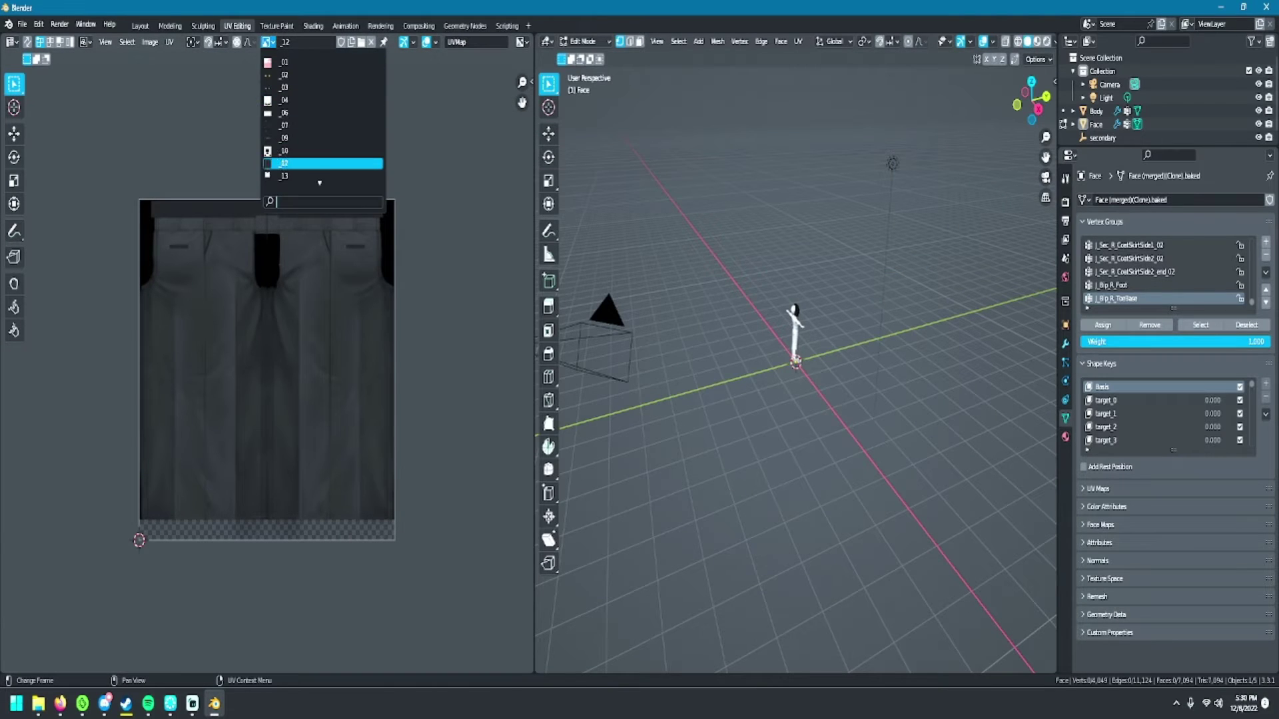
left_click(320, 176)
key("shift+alt+s")
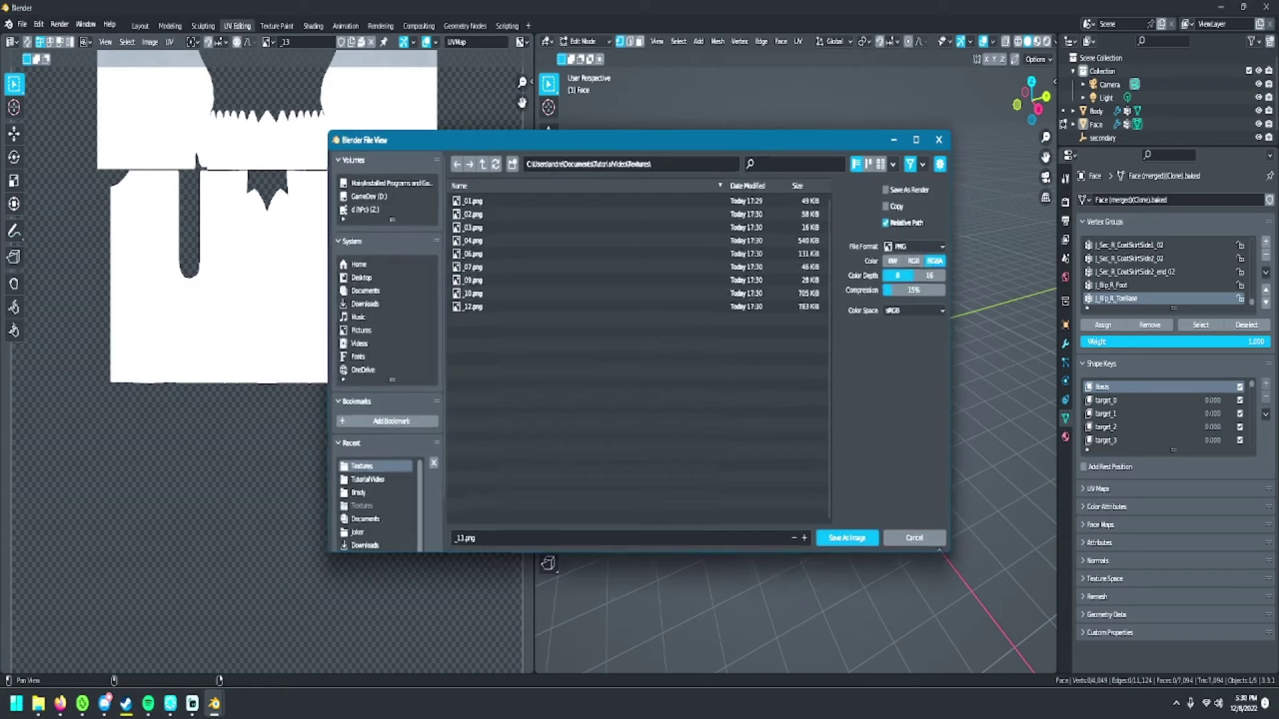
key("Return")
- Save the _14, _15, _16 and _17 textures as PNGs, then check the image list for leftovers
left_click(268, 42)
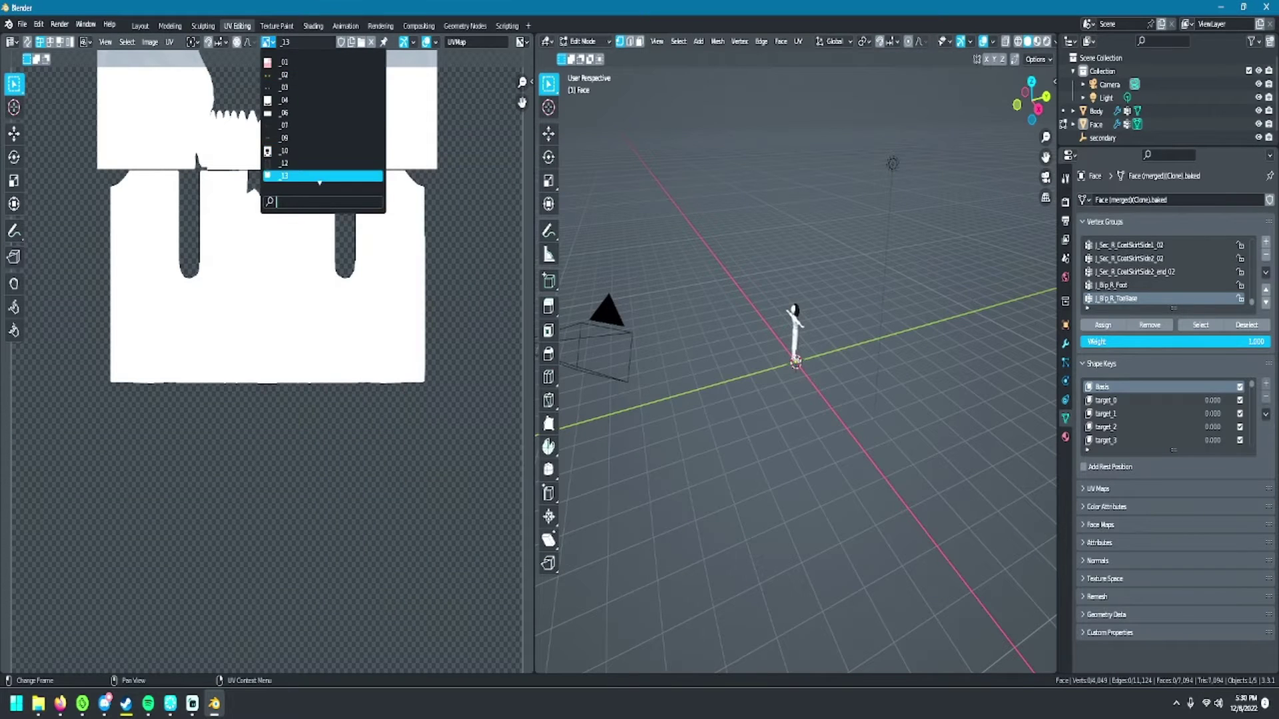
left_click(320, 177)
left_click(269, 42)
left_click(320, 177)
key("shift+alt+s")
left_click(849, 540)
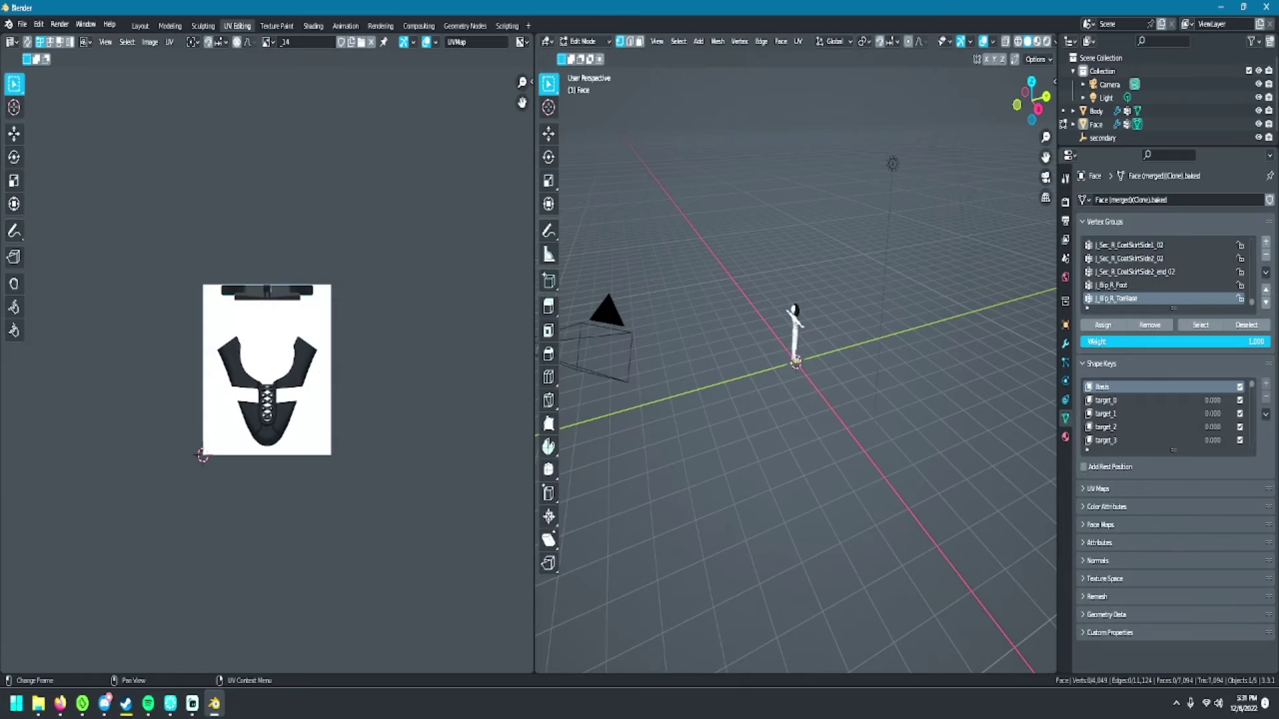
left_click(268, 41)
left_click(283, 124)
key("shift+alt+s")
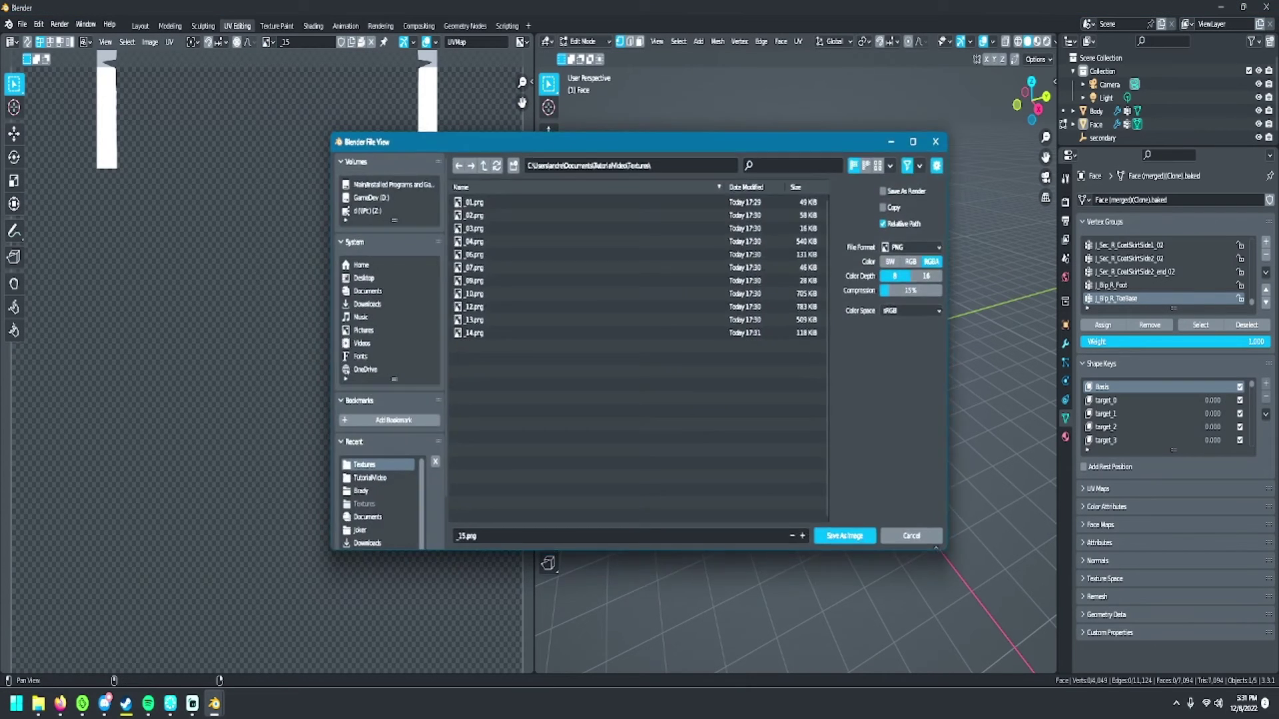
left_click(850, 540)
left_click(269, 41)
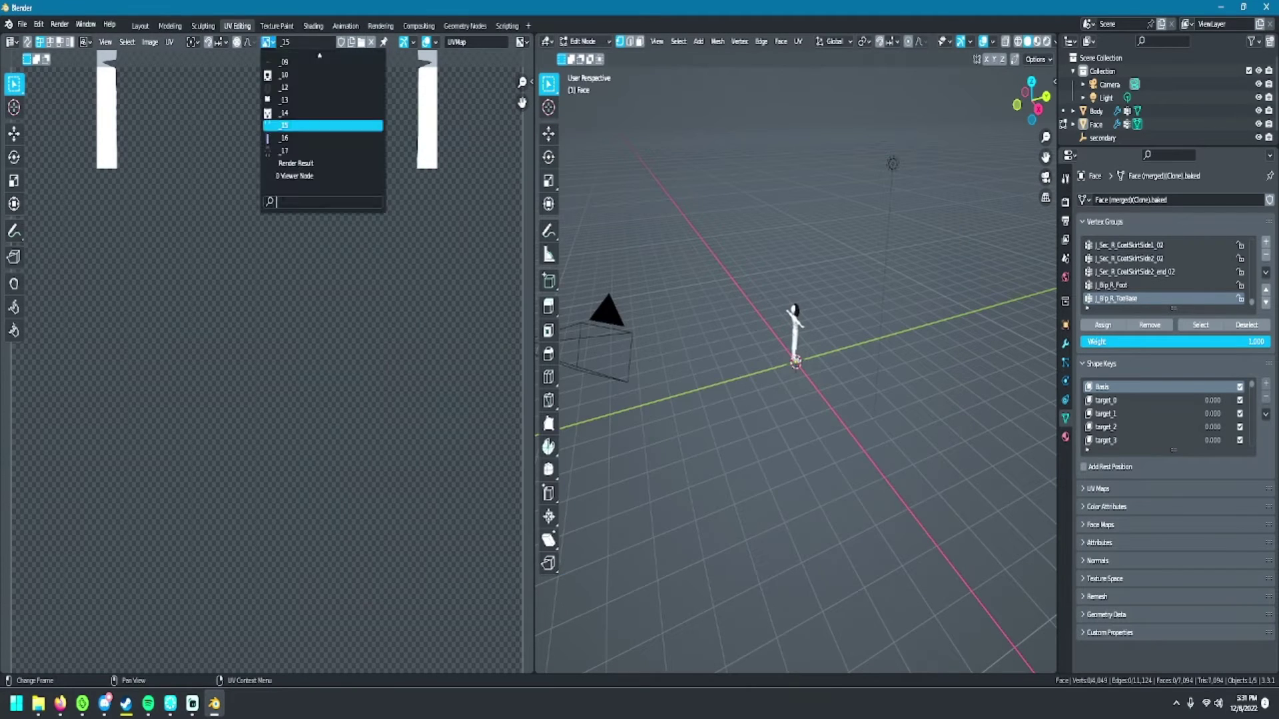
left_click(283, 137)
key("shift+alt+s")
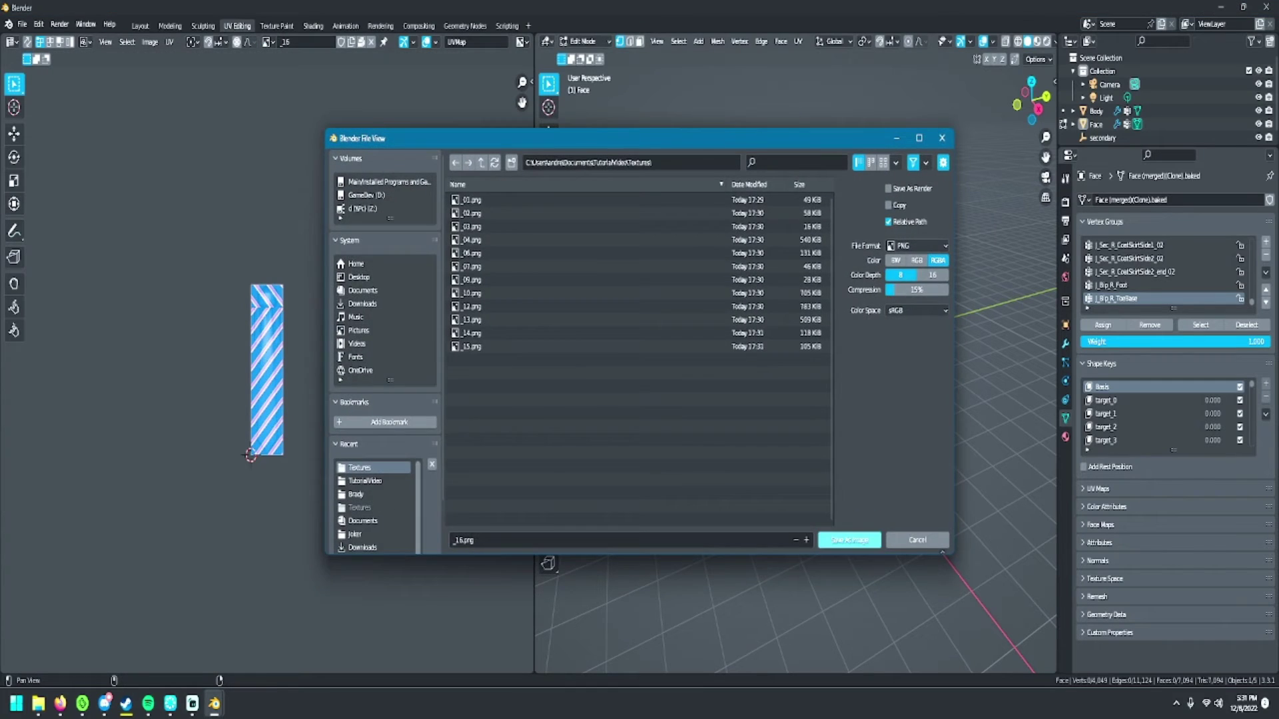
left_click(849, 540)
left_click(268, 41)
left_click(283, 150)
key("shift+alt+s")
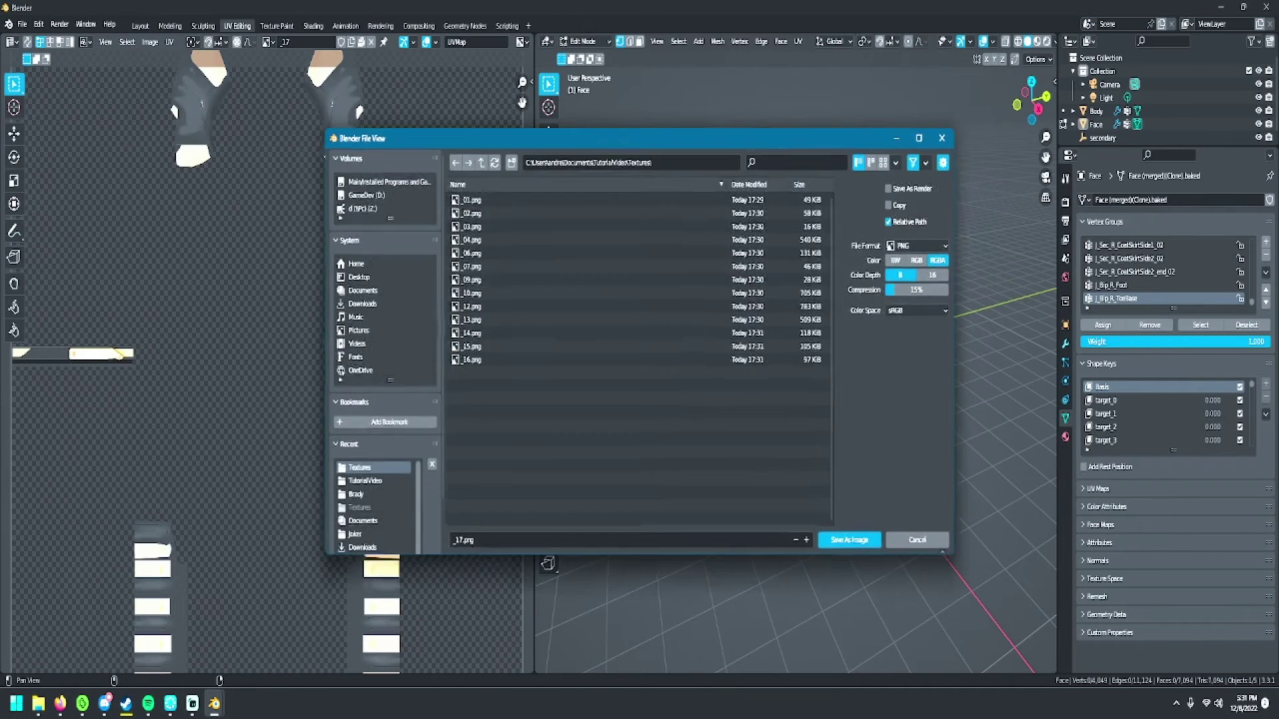
left_click(850, 540)
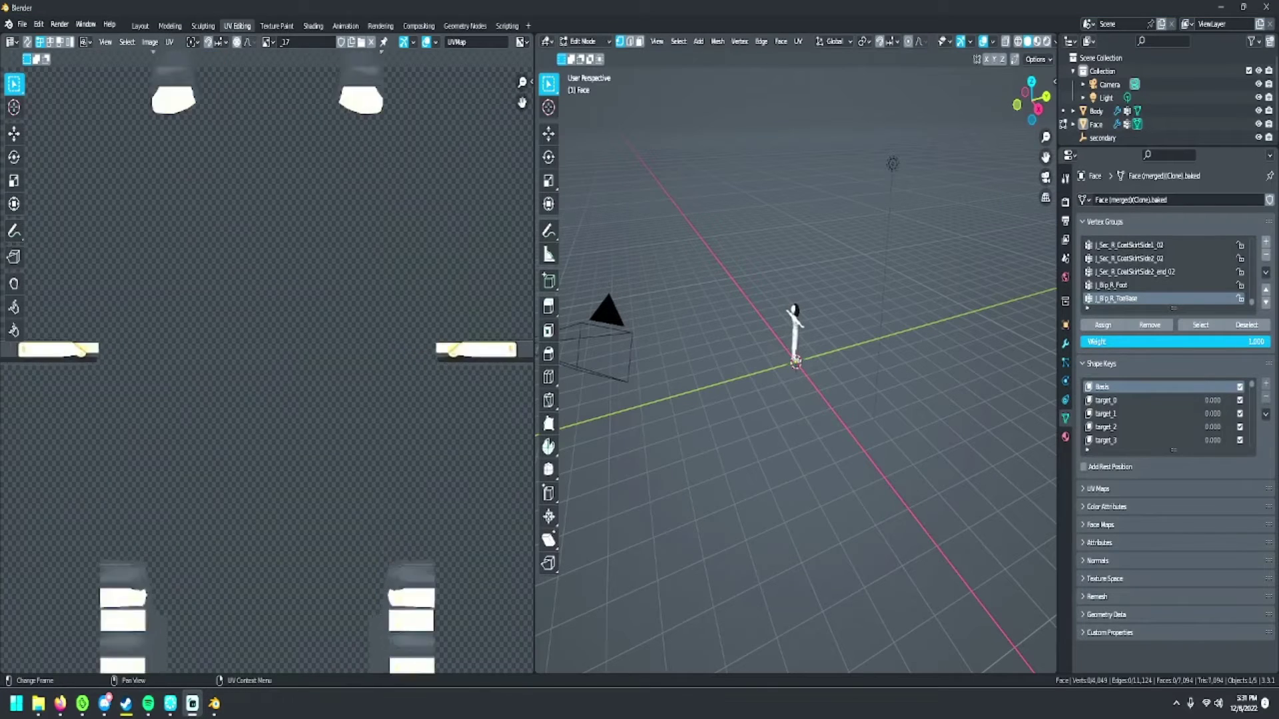
scroll(266, 370, "down", 2)
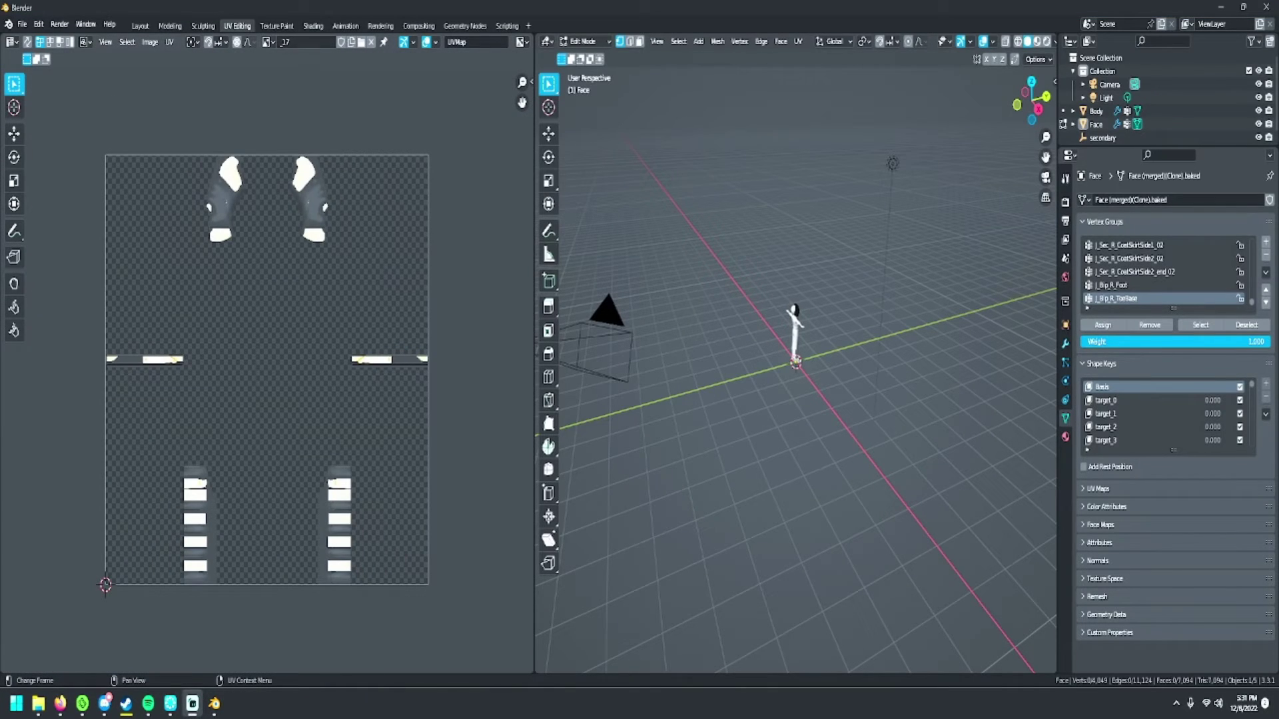
left_click(268, 42)
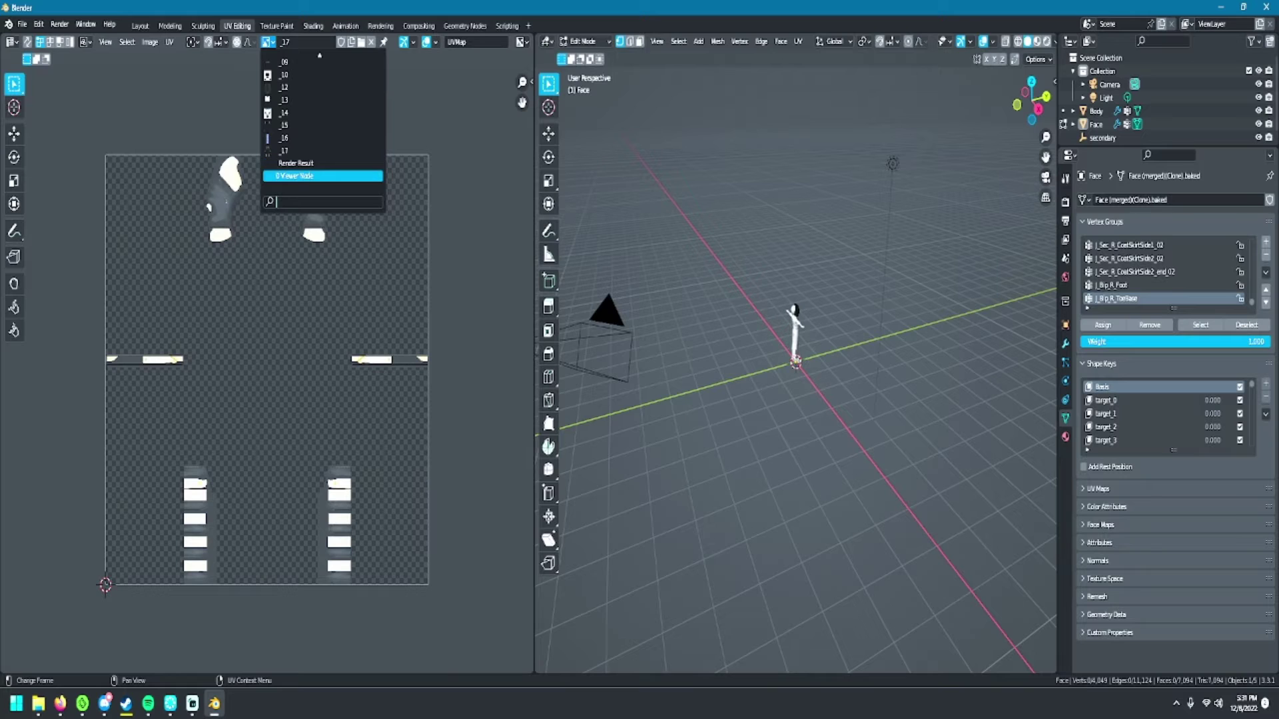
key("Up")
- Switch the character to Object Mode and frame it in front view
key("Escape")
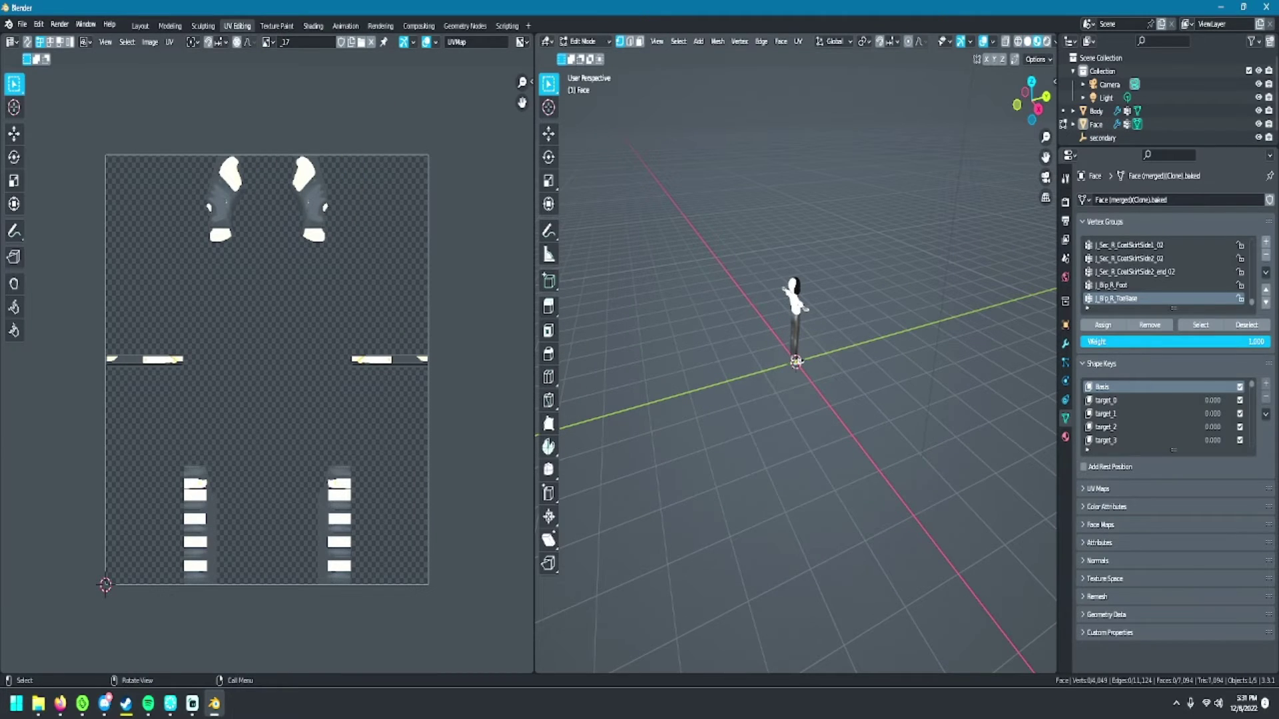
middle_click_drag(833, 333, 700, 333)
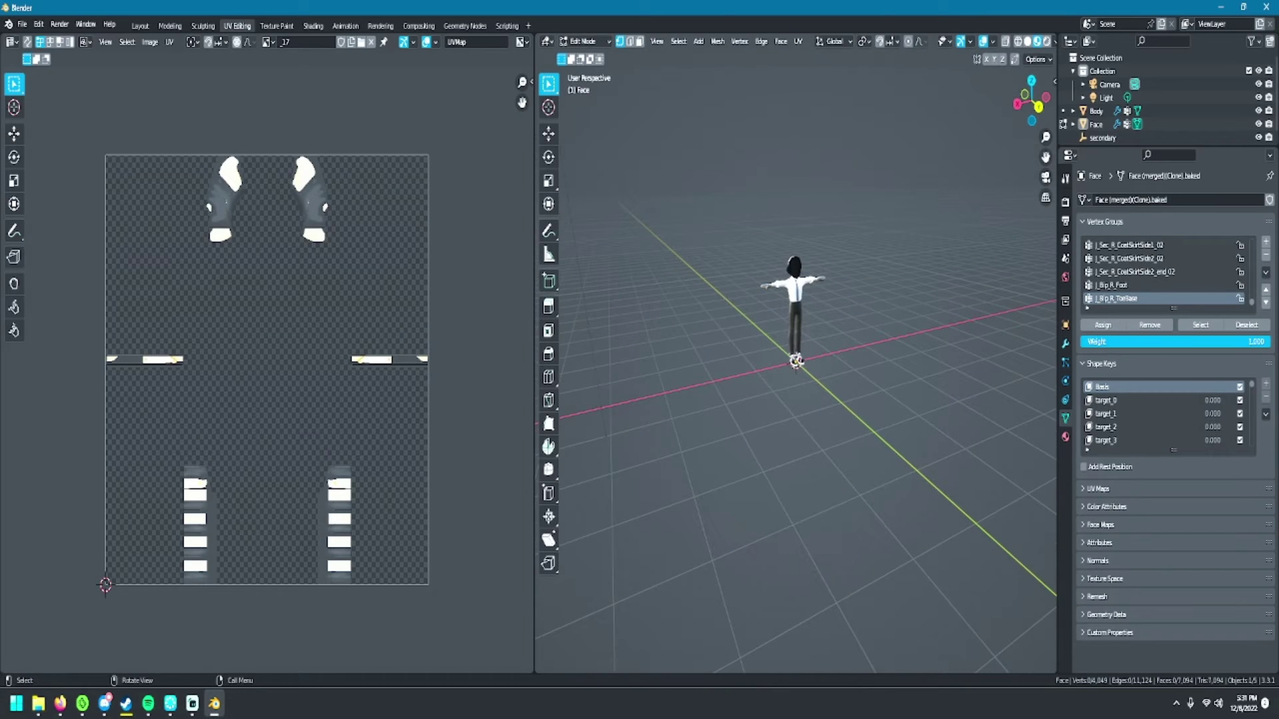
key("ctrl+Tab")
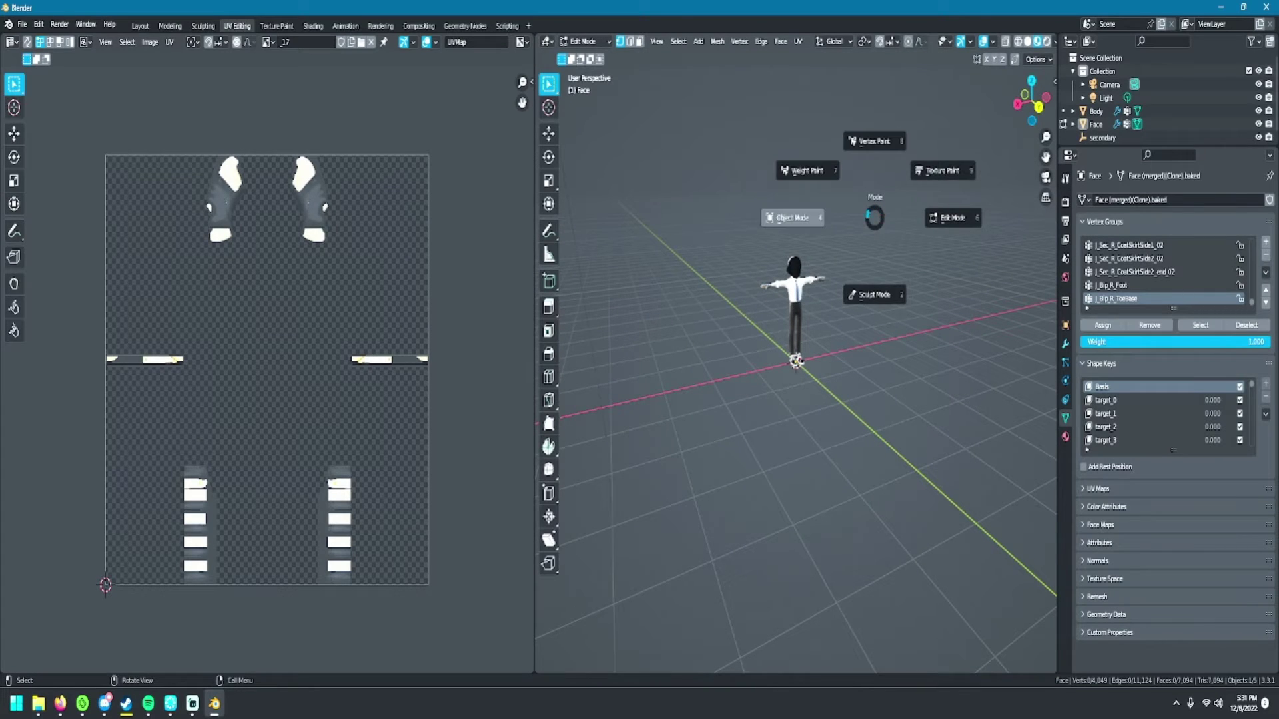
left_click(793, 218)
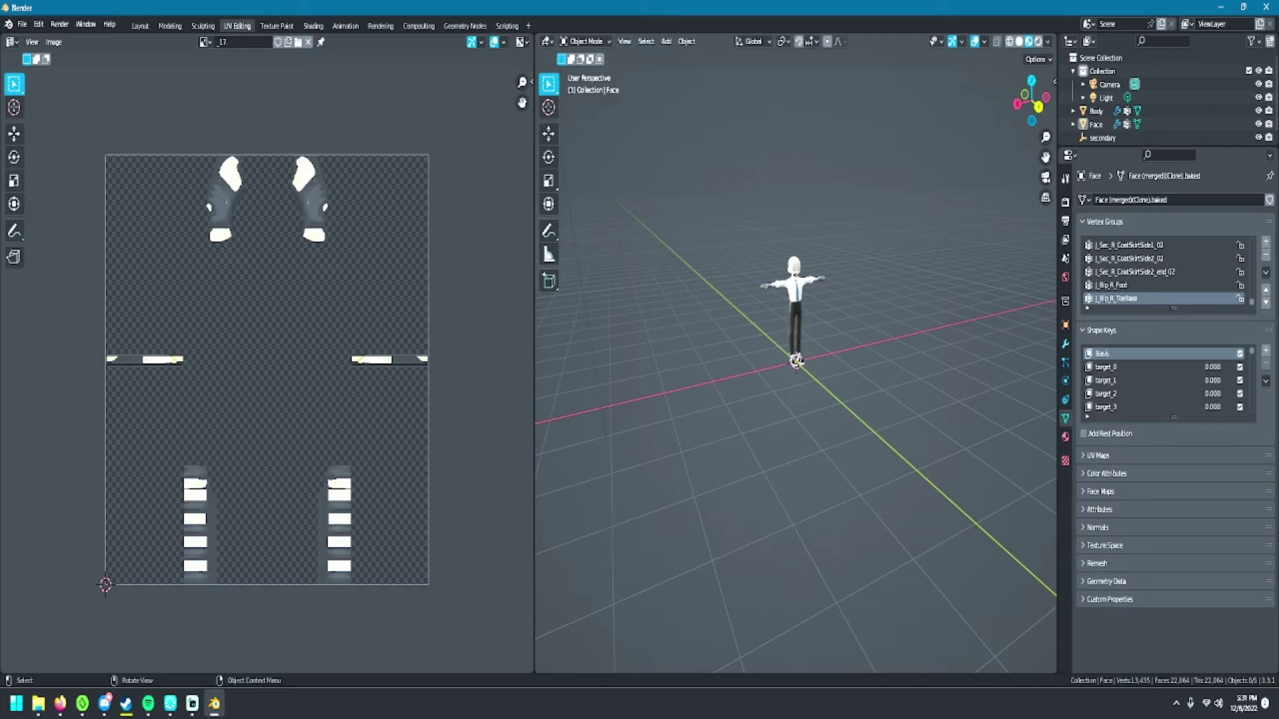
key("KP_Decimal")
key("KP_1")
mouse_move(796, 359)
middle_mouse_down()
mouse_move(796, 346)
mouse_move(816, 366)
middle_mouse_up()
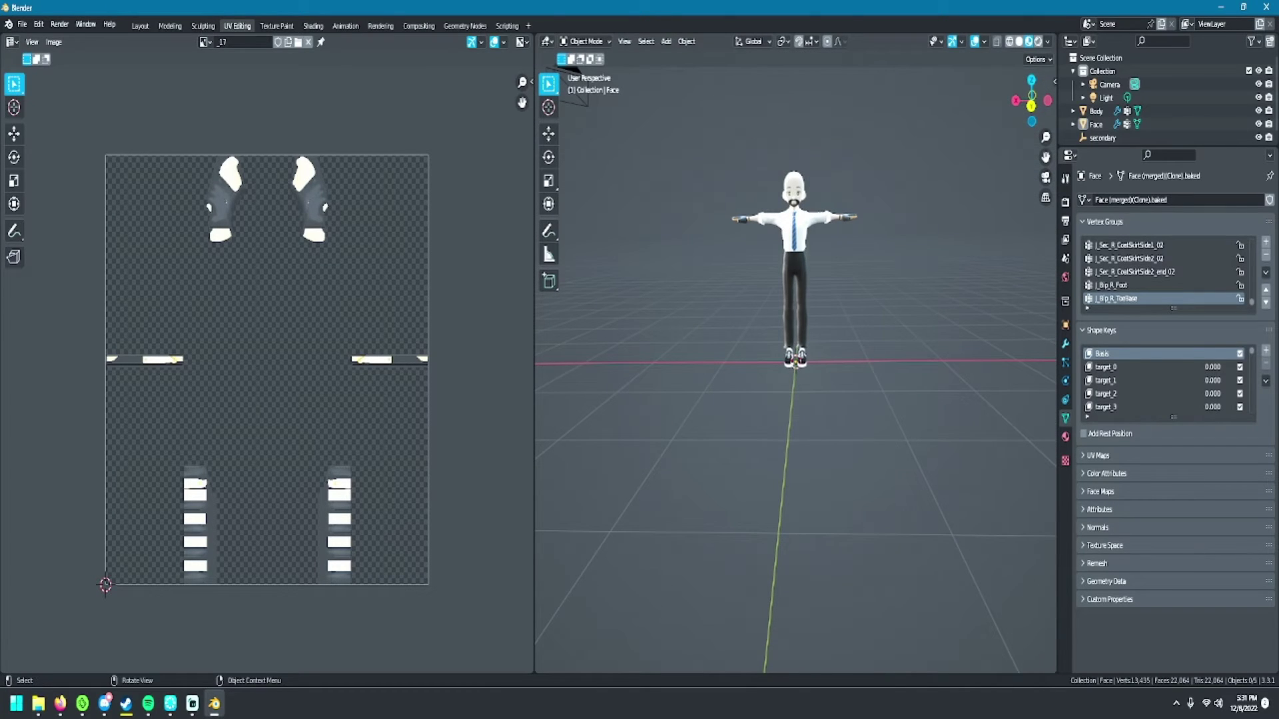
- Bring up the File menu's Export formats list
left_click(22, 24)
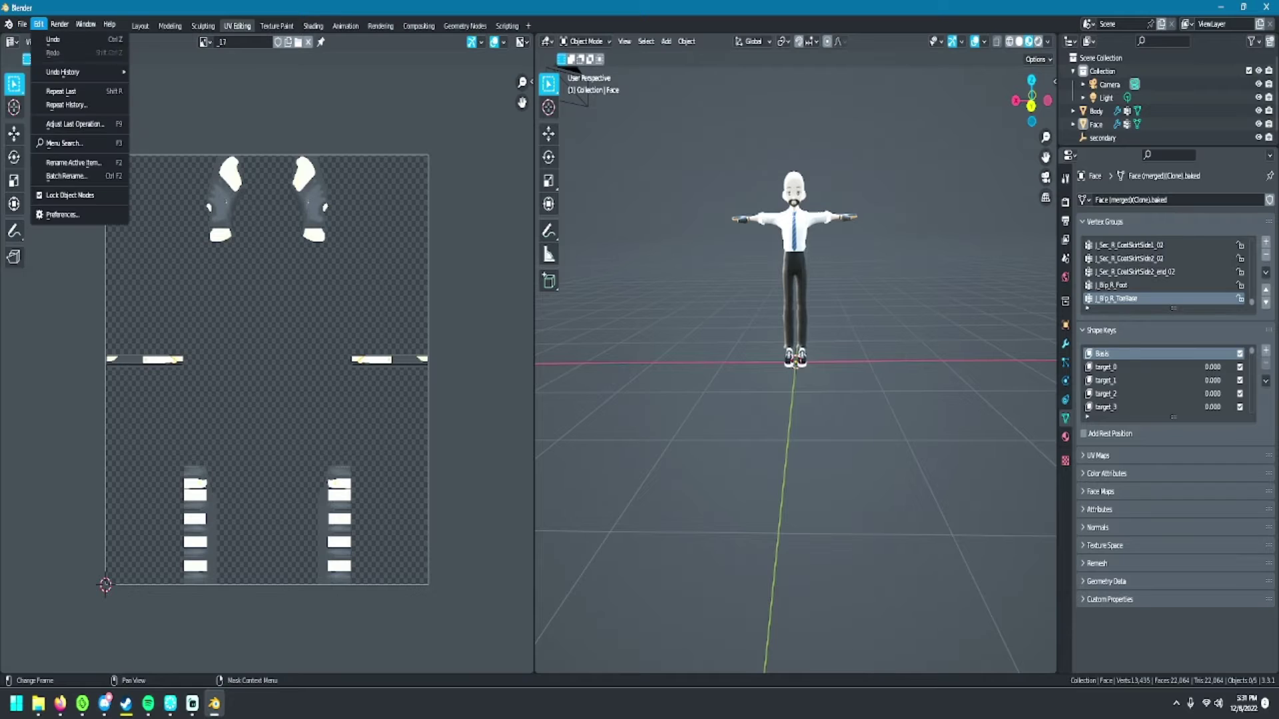
left_click(22, 24)
left_click(22, 24)
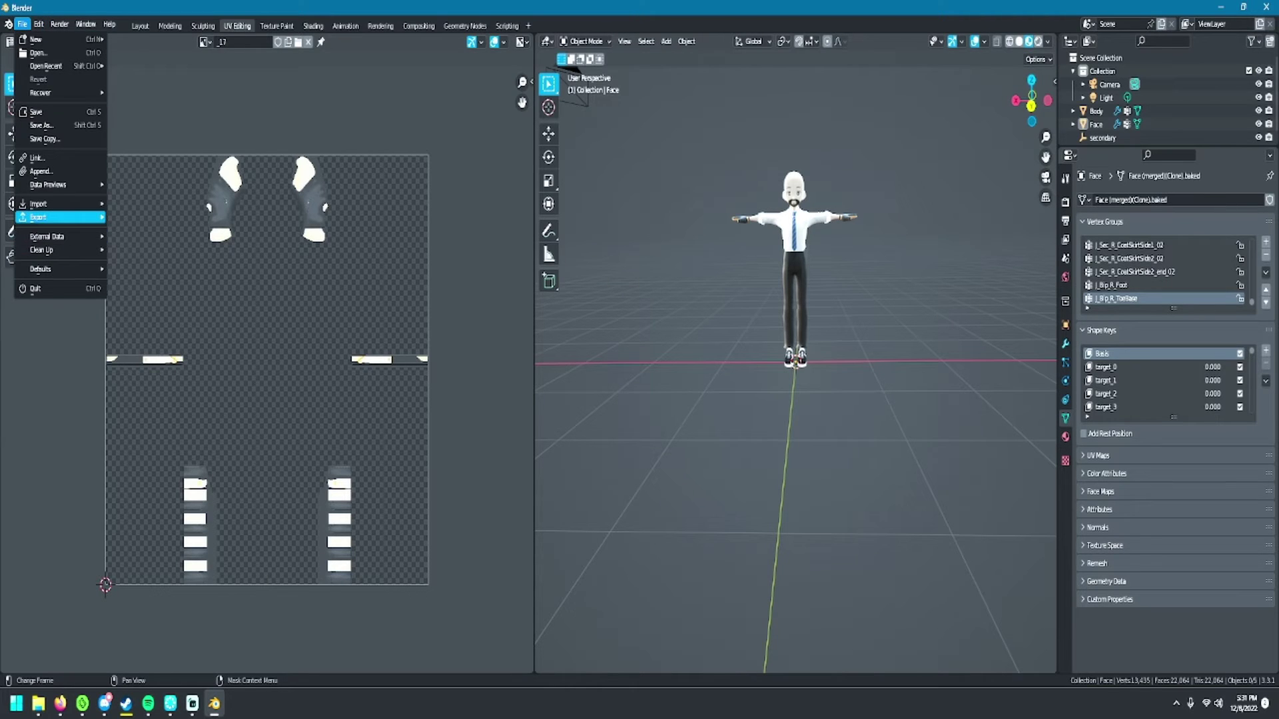
mouse_move(40, 217)
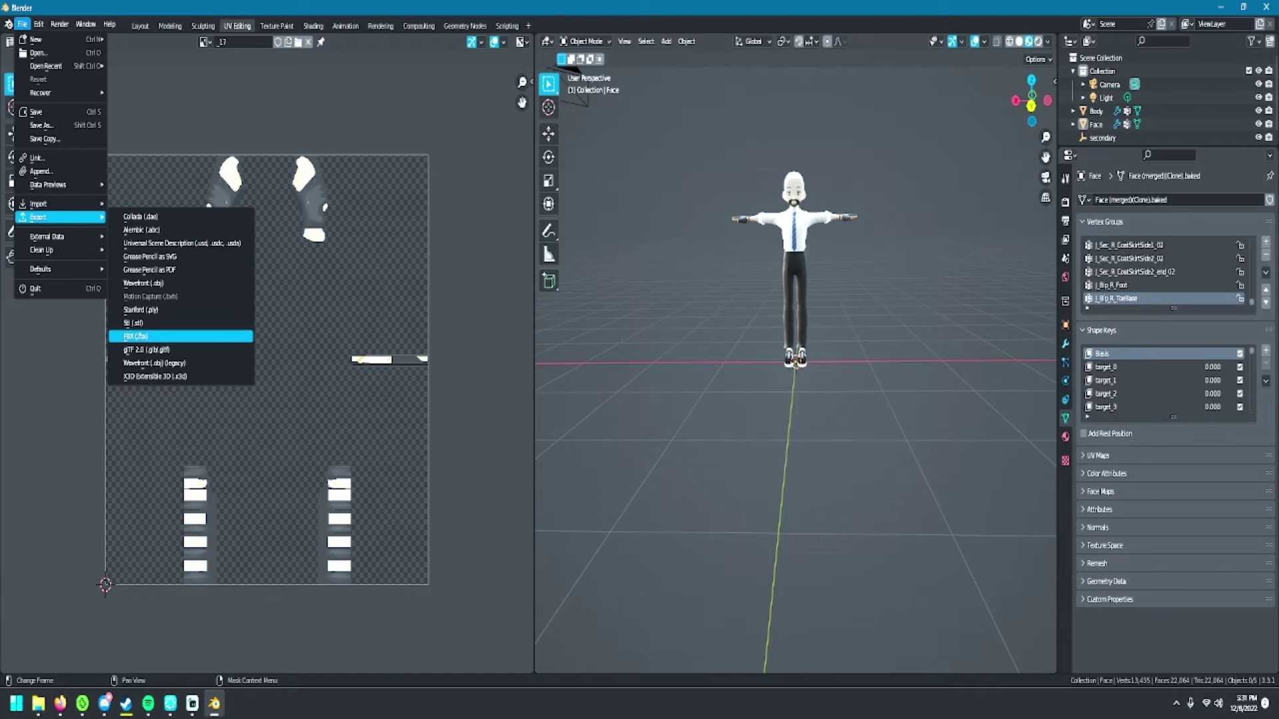
- Start an FBX export to TutorialVideo named Tutorial.fbx, with path mode Copy and embedded textures
left_click(140, 337)
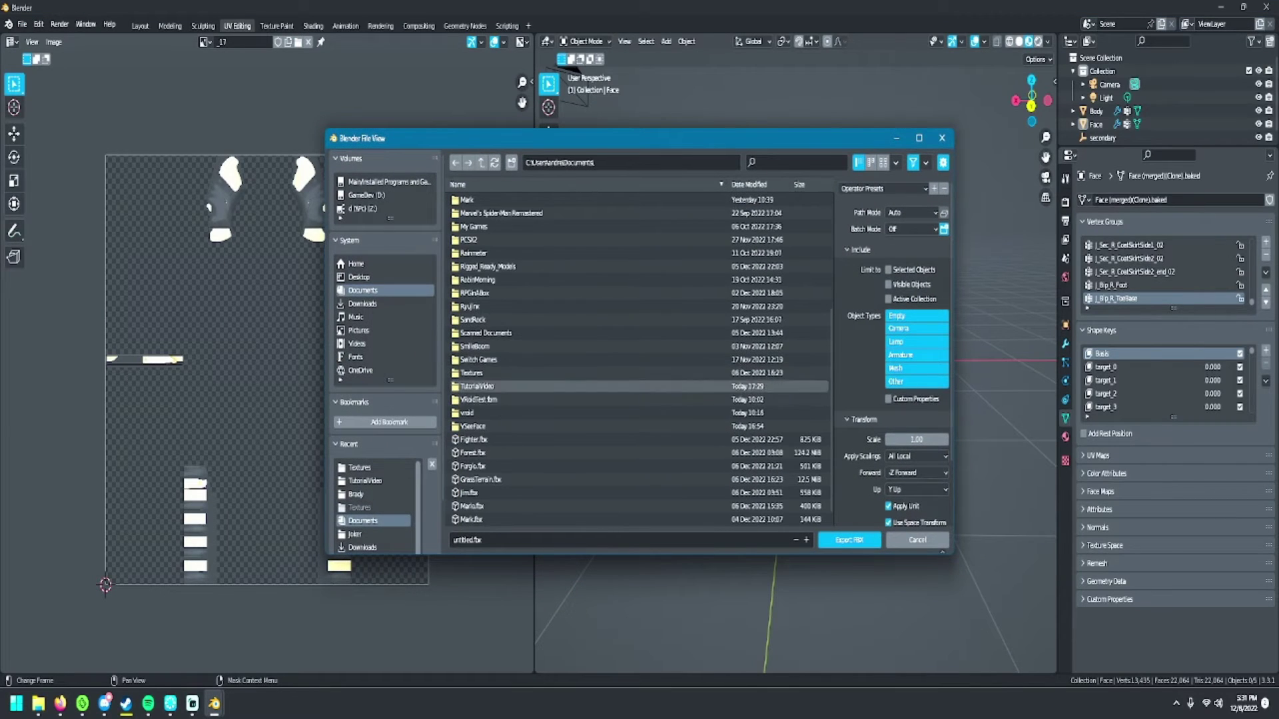
left_click(477, 386)
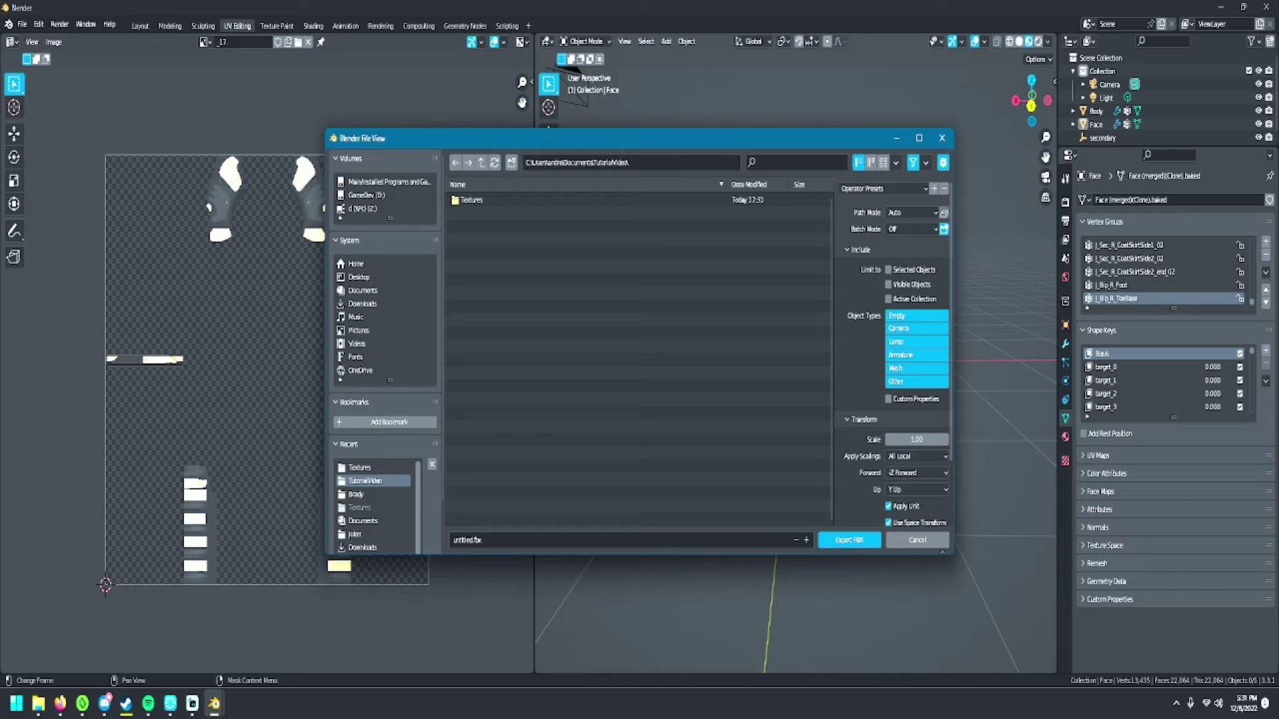
left_click(911, 212)
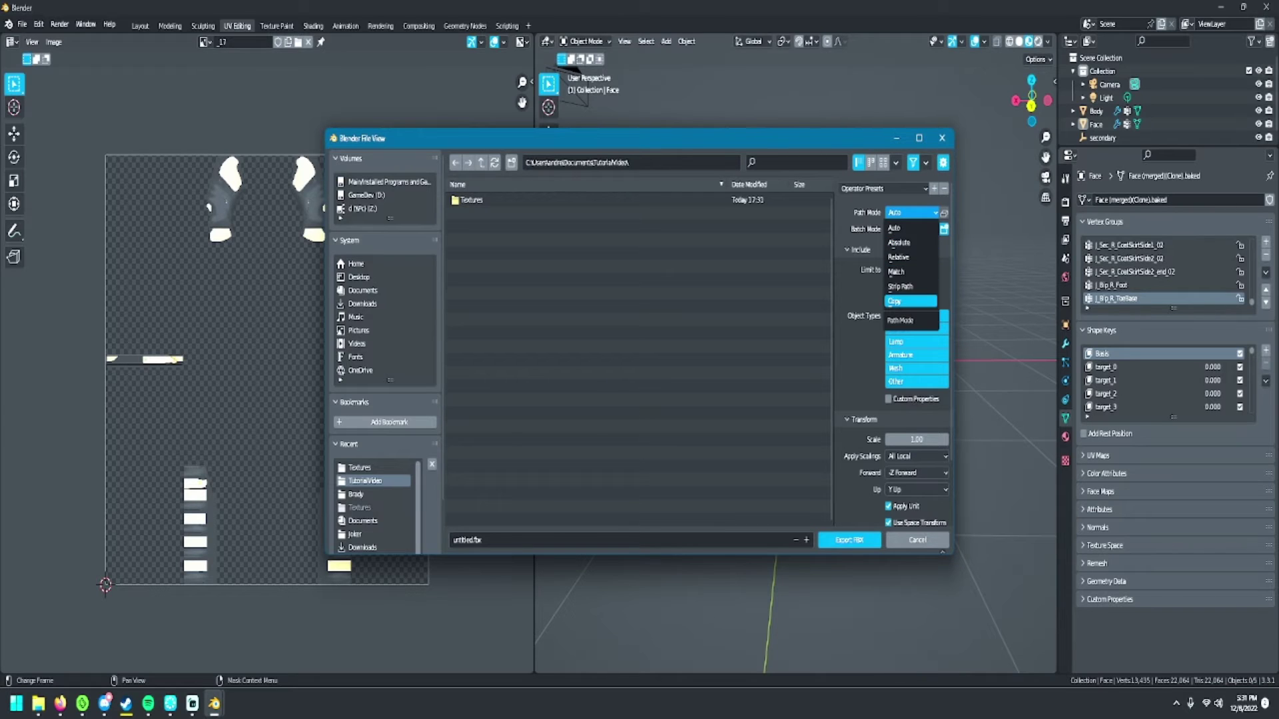
left_click(897, 301)
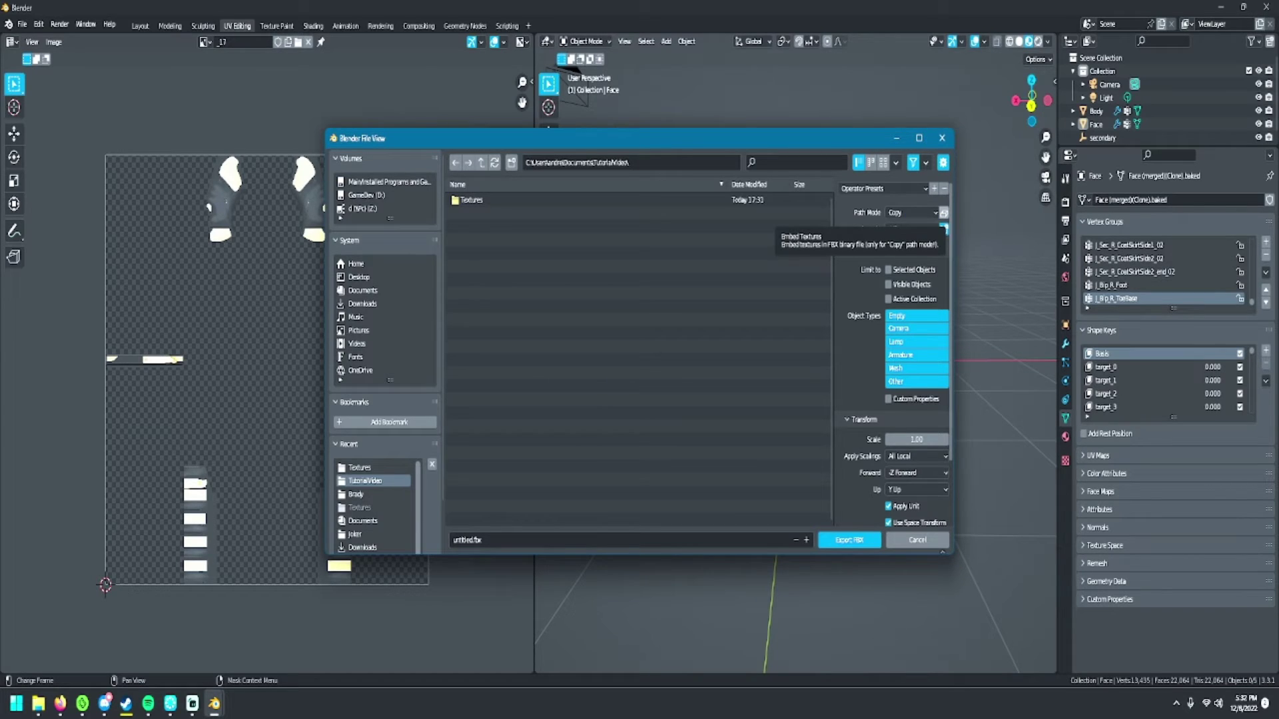
left_click(944, 212)
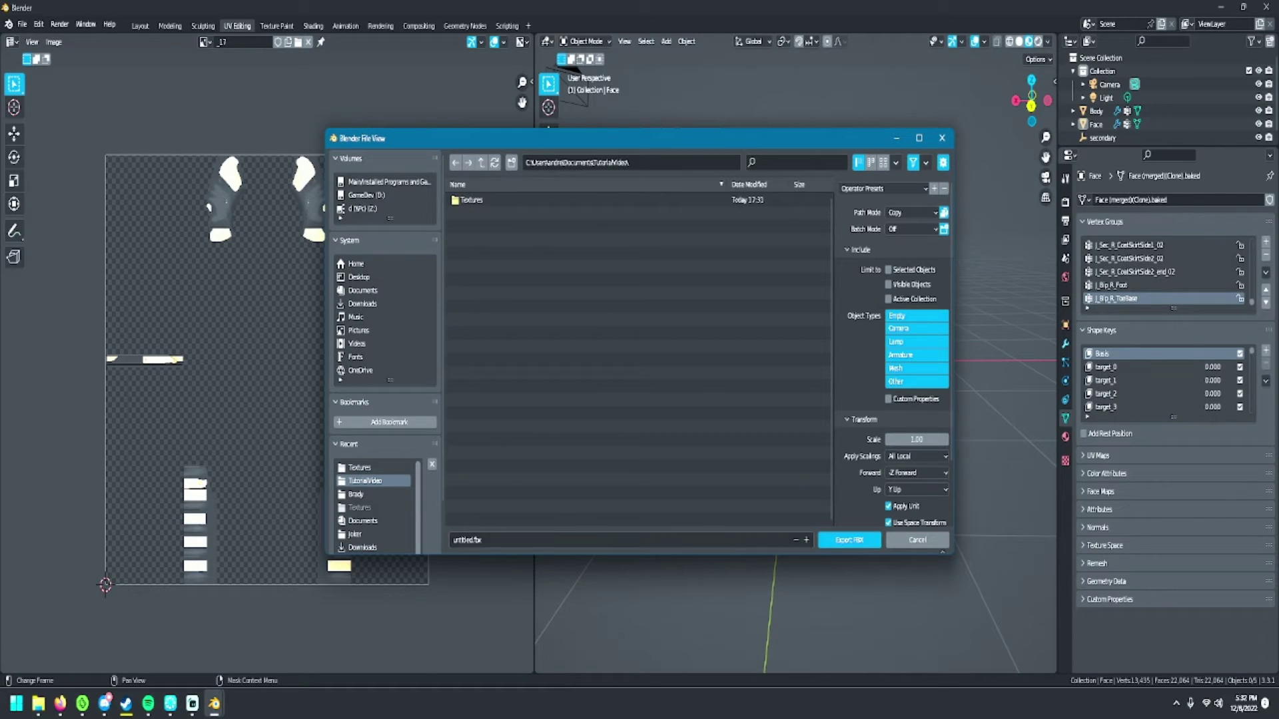
left_click(467, 540)
type("T")
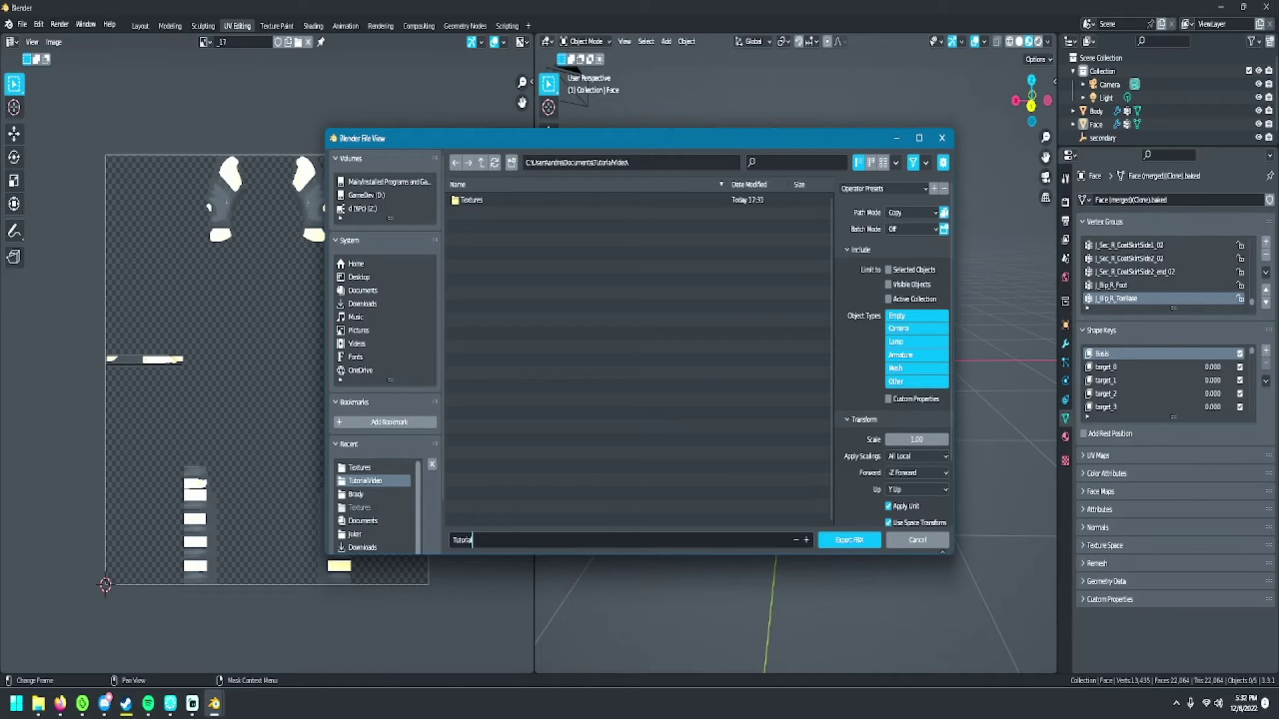
type("utorial")
key("Return")
- Limit object types to Empty, Armature, Mesh and Other, review Geometry options, and export the FBX
left_click(917, 316)
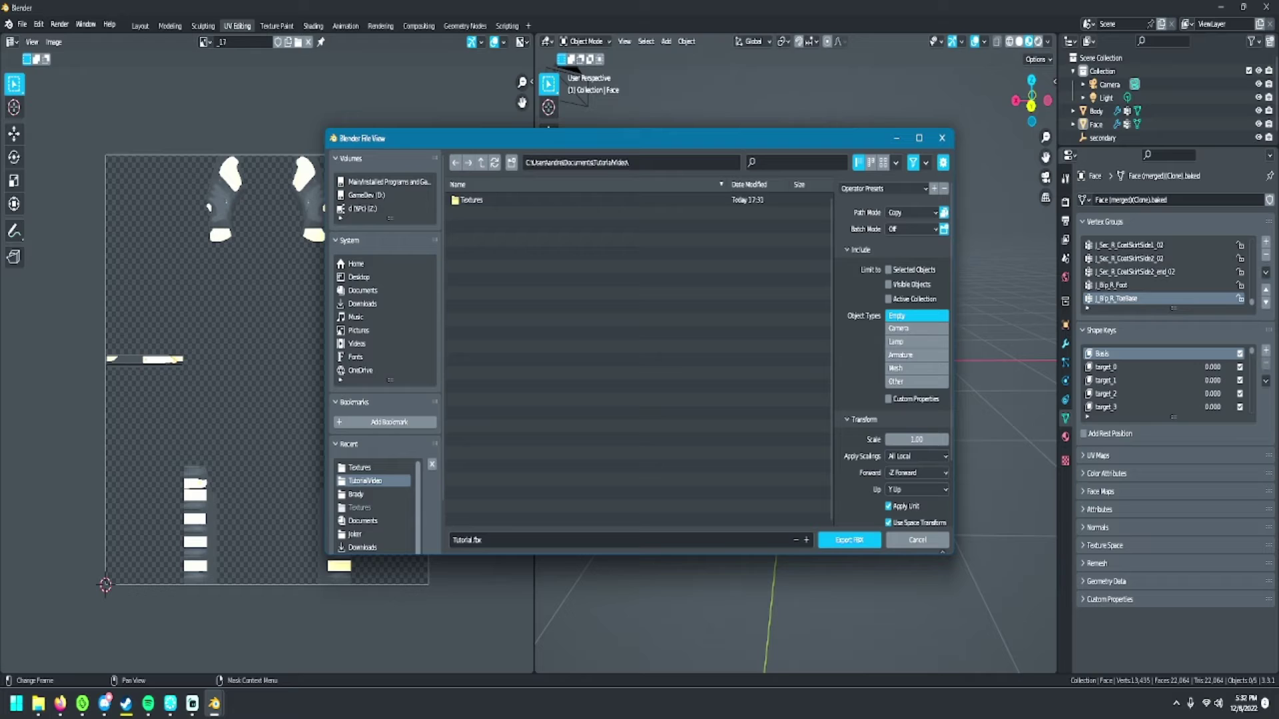
left_click(916, 356, "shift")
left_click(917, 368, "shift")
left_click(917, 382, "shift")
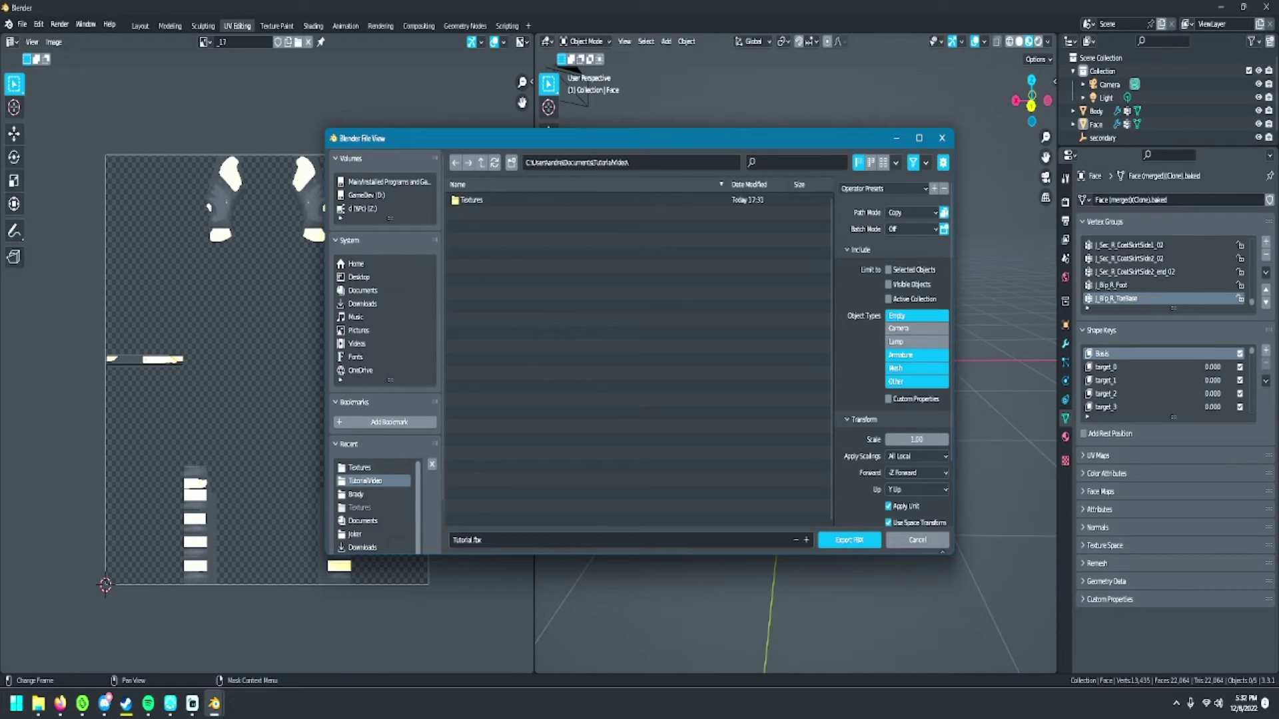
scroll(894, 353, "down", 3)
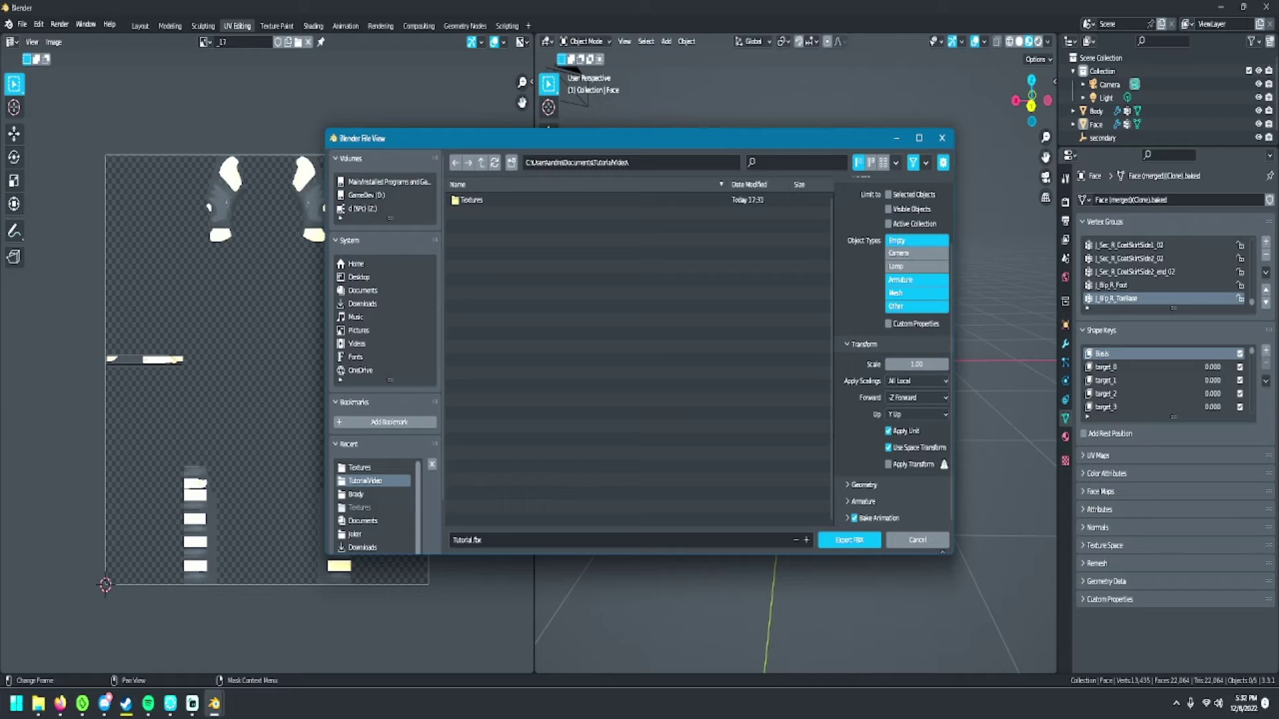
left_click(864, 484)
scroll(893, 400, "down", 4)
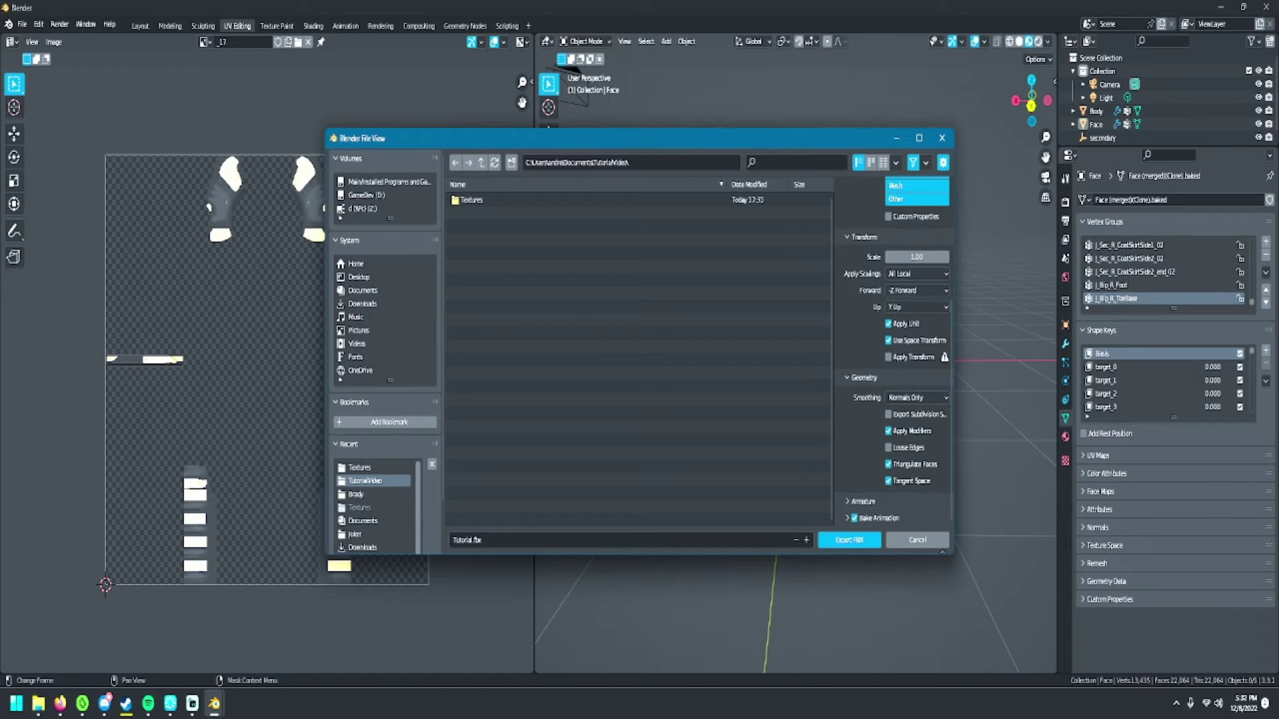
scroll(892, 352, "up", 5)
scroll(893, 351, "down", 5)
left_click(850, 541)
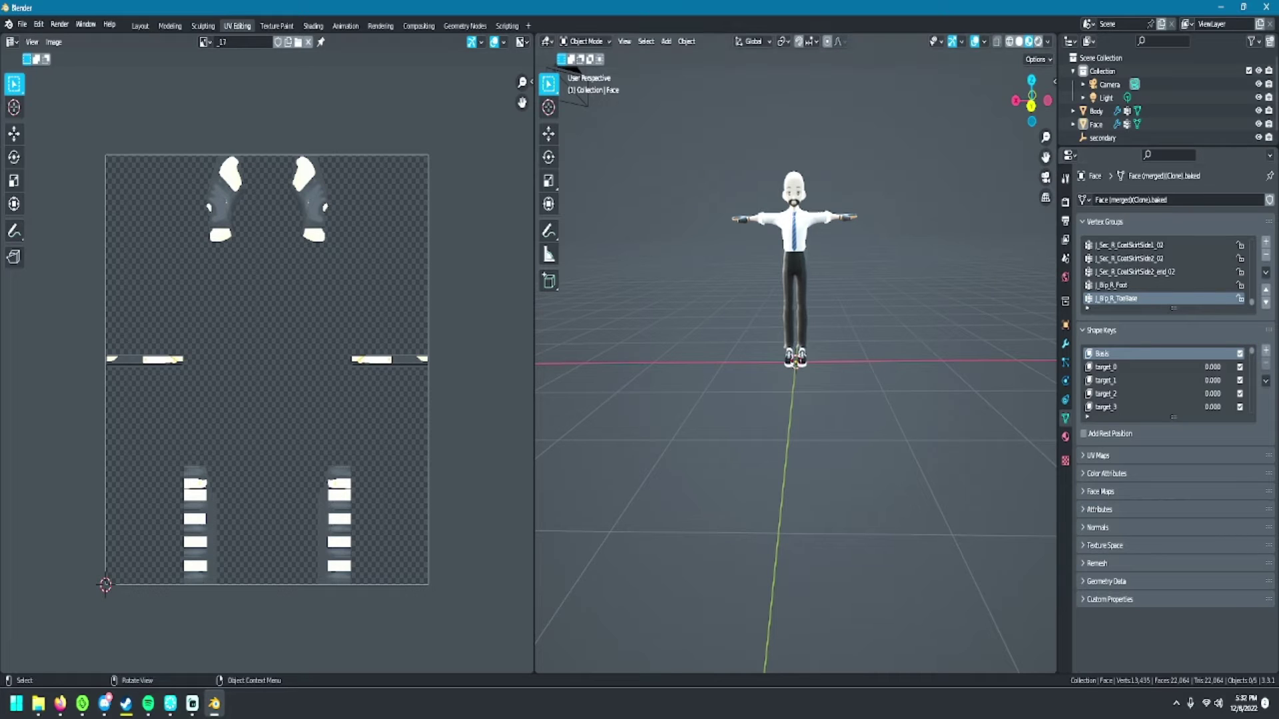
- Switch from Blender to the File Explorer window showing the TutorialVideo folder
mouse_move(60, 705)
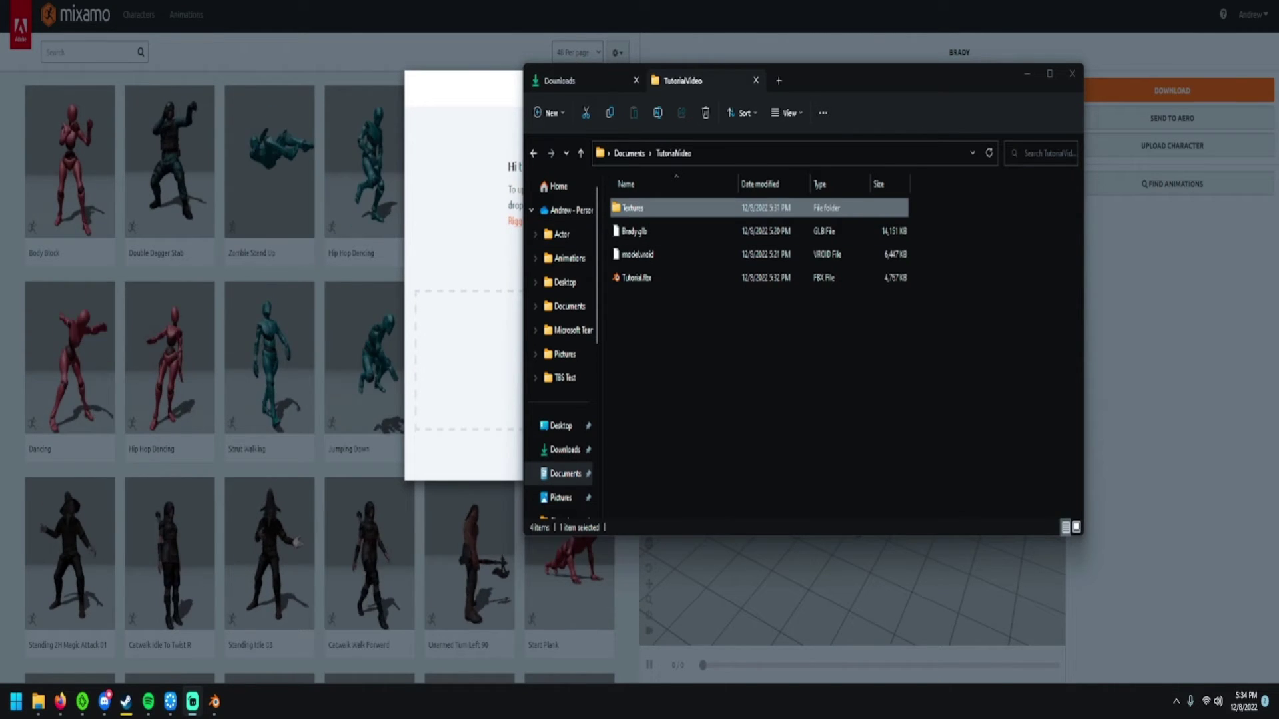
- Rename the Textures folder to Tutorial.fbm so it matches Tutorial.fbx
key("F2")
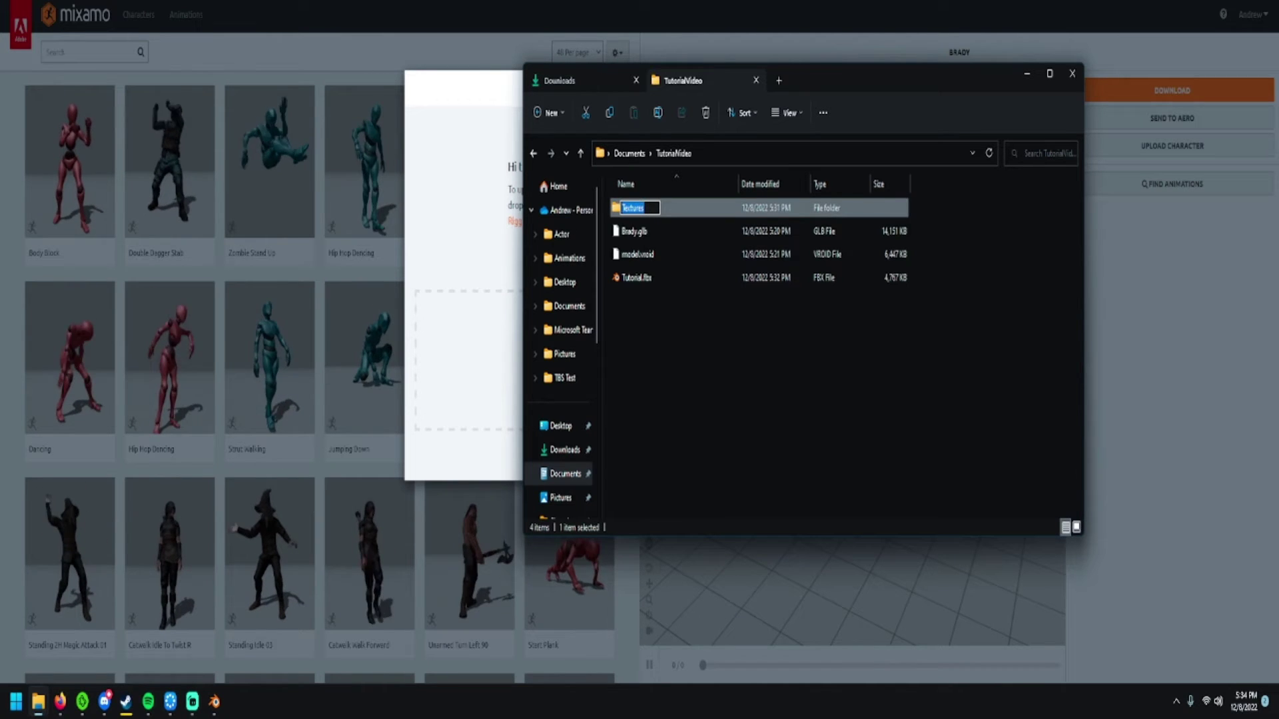
type("Tu")
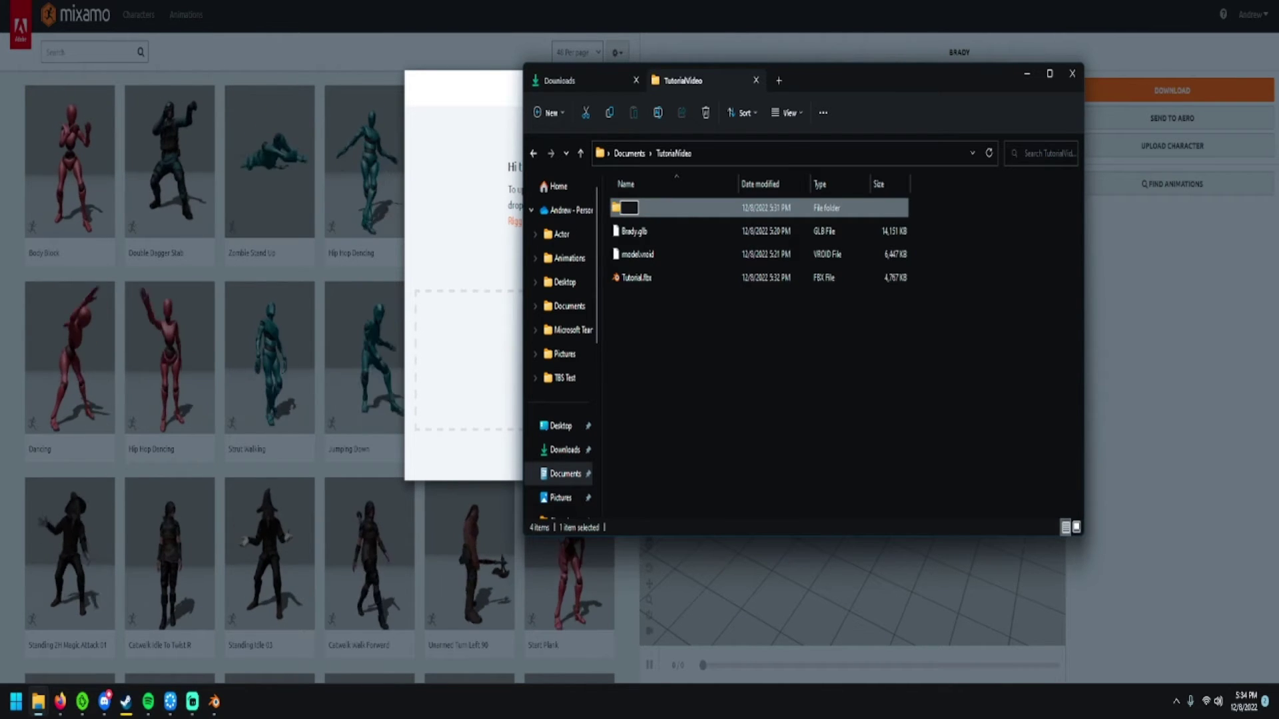
type("torial.fbm")
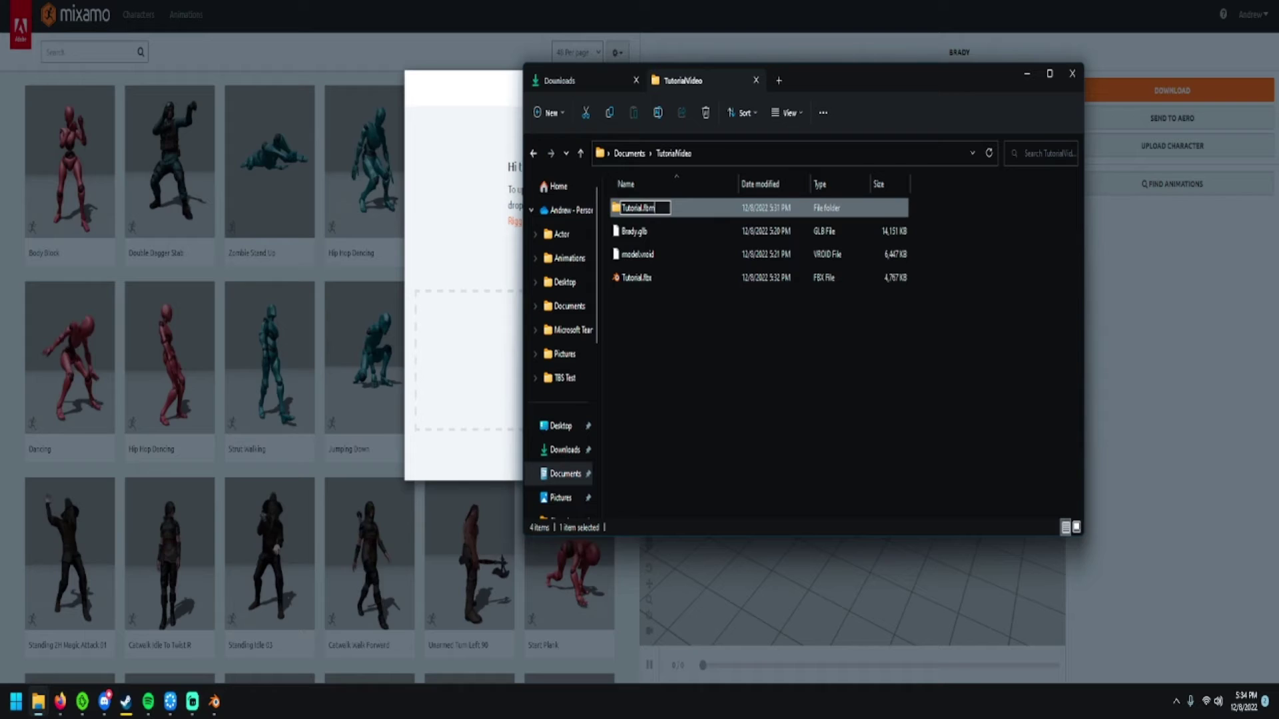
key("Return")
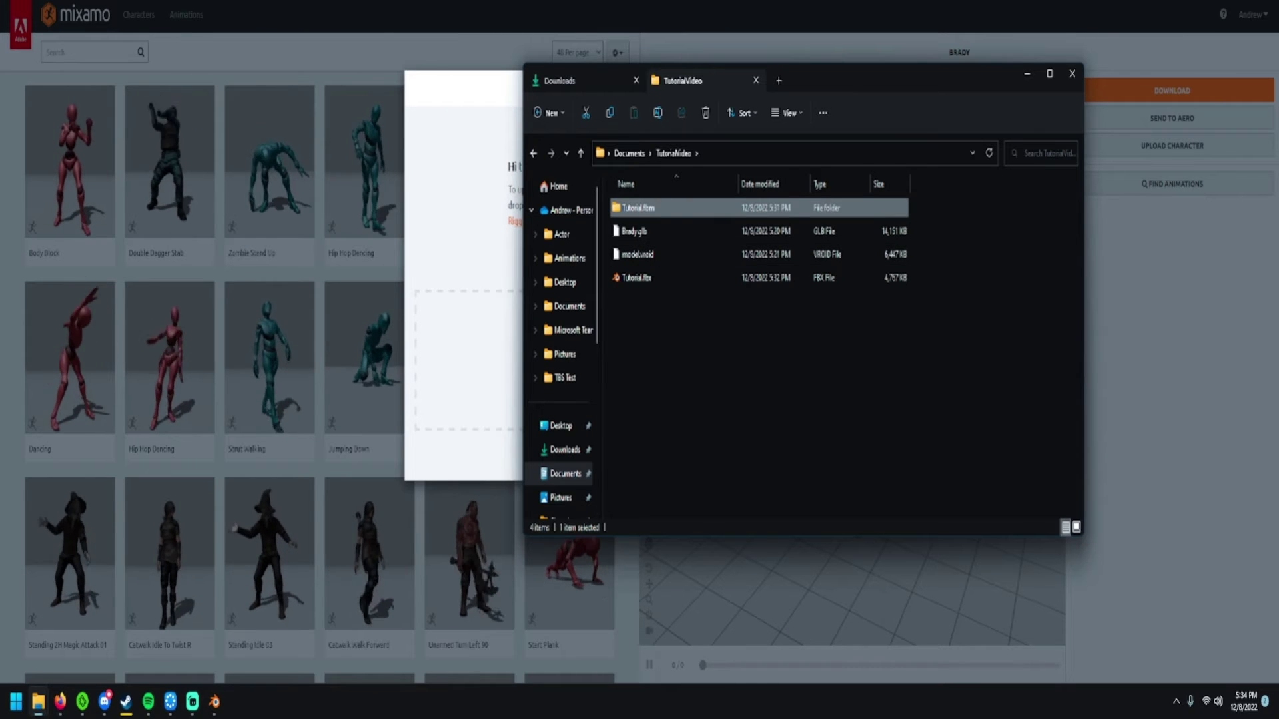
- Pick Tutorial.fbx from the TutorialVideo folder as Mixamo's character file and upload it
left_click(1026, 74)
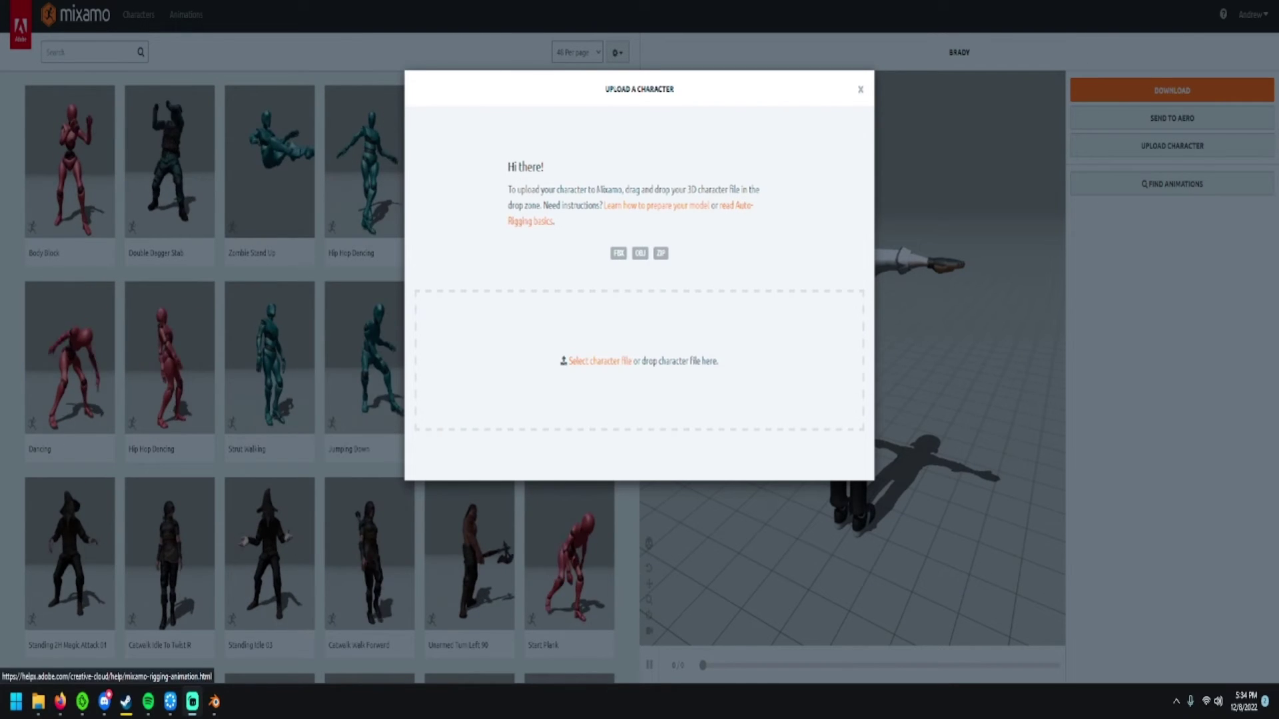
left_click(599, 361)
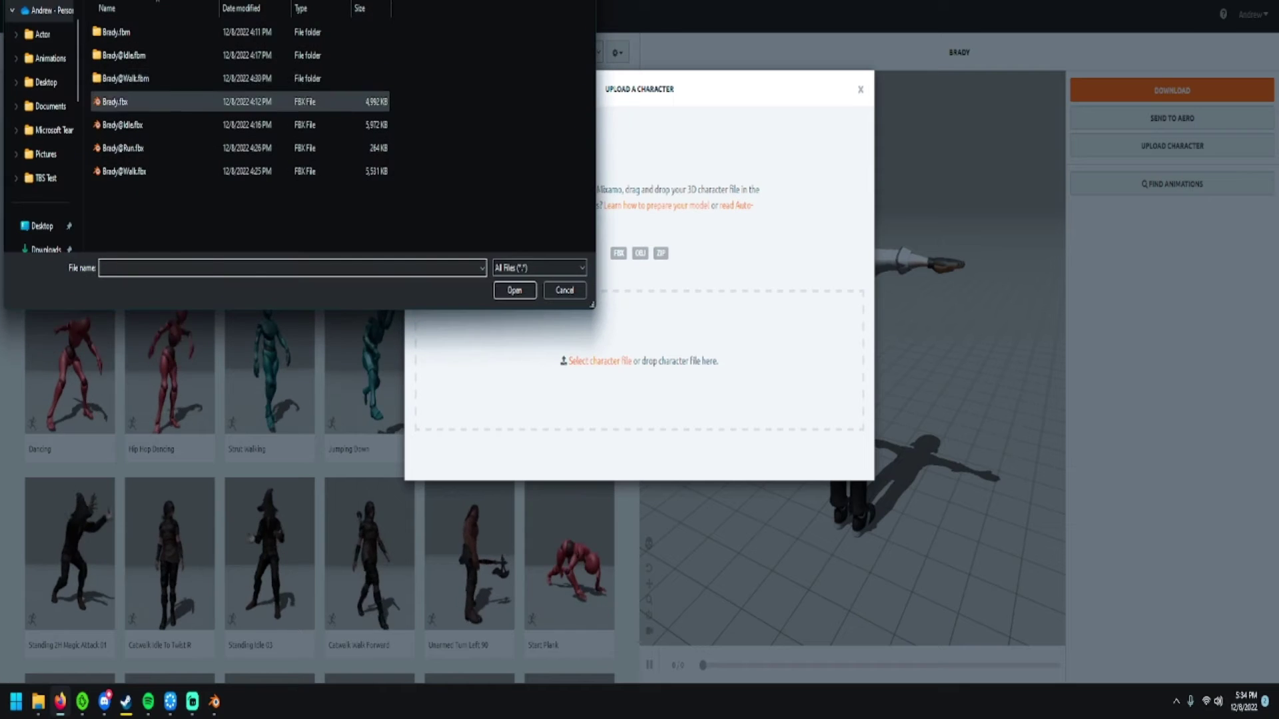
left_click(121, 1)
left_click(153, 8)
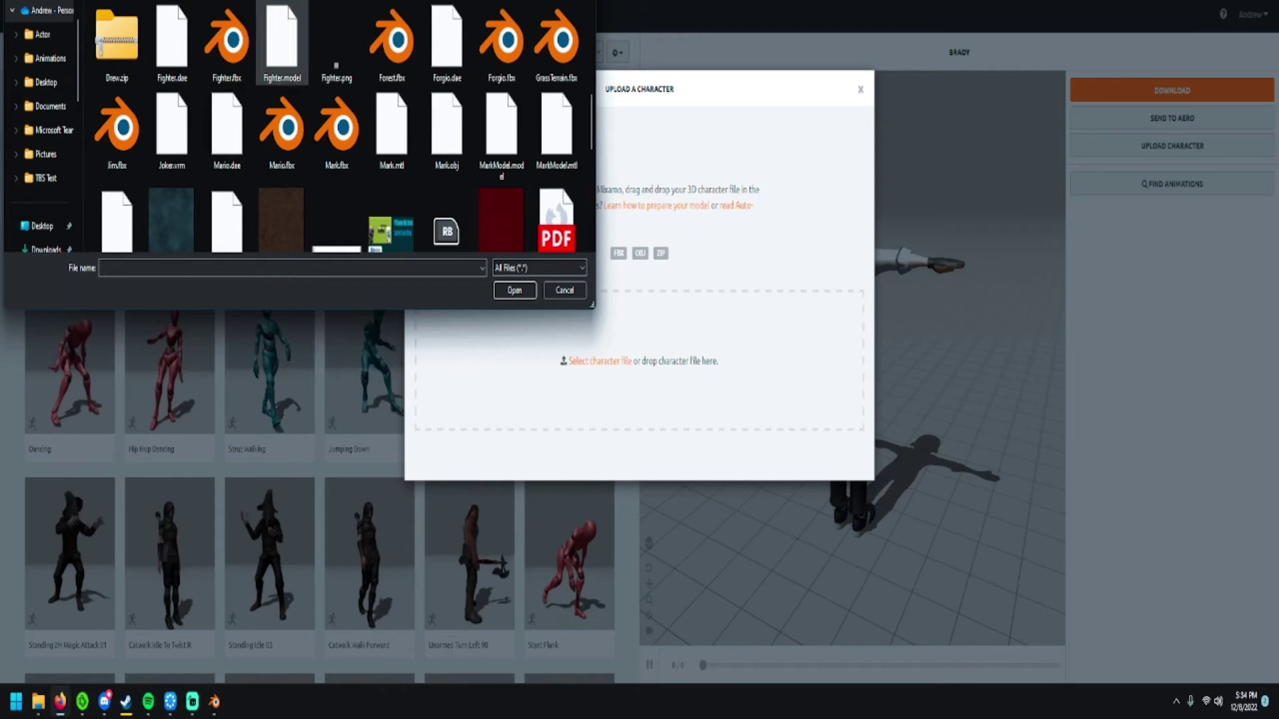
scroll(226, 26, "down", 1)
scroll(227, 26, "down", 5)
scroll(227, 27, "up", 6)
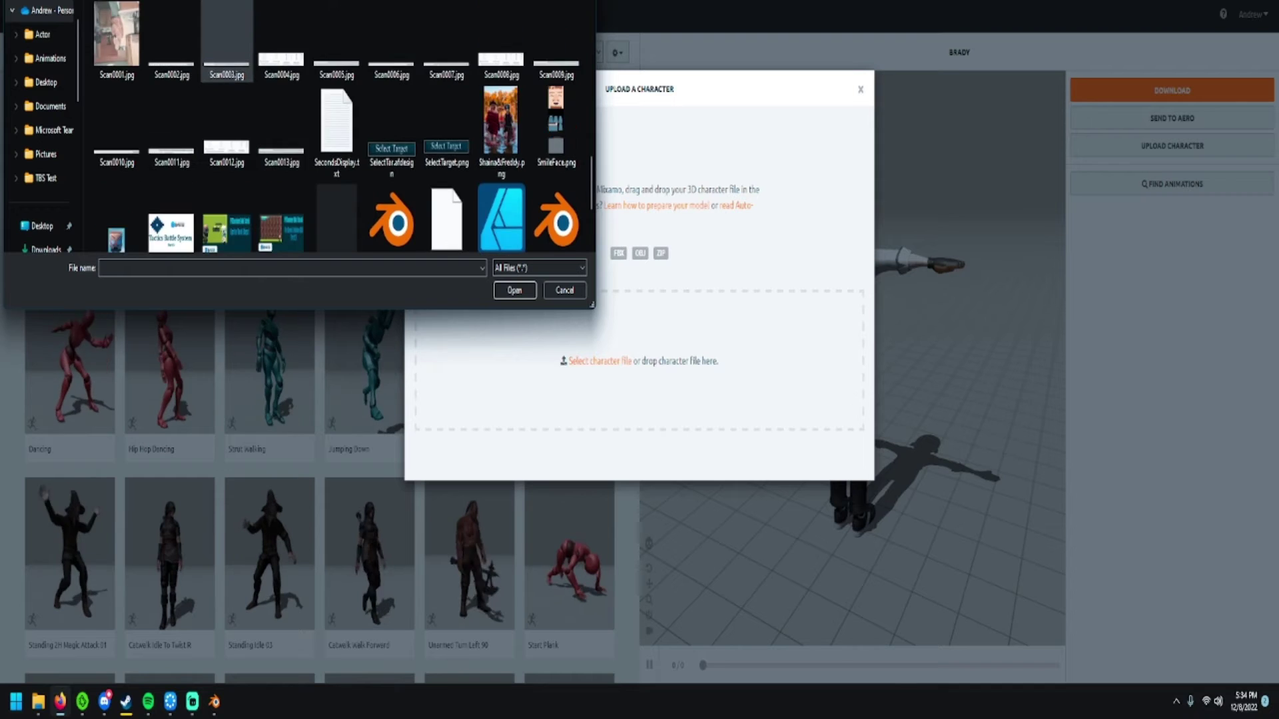
scroll(337, 133, "up", 3)
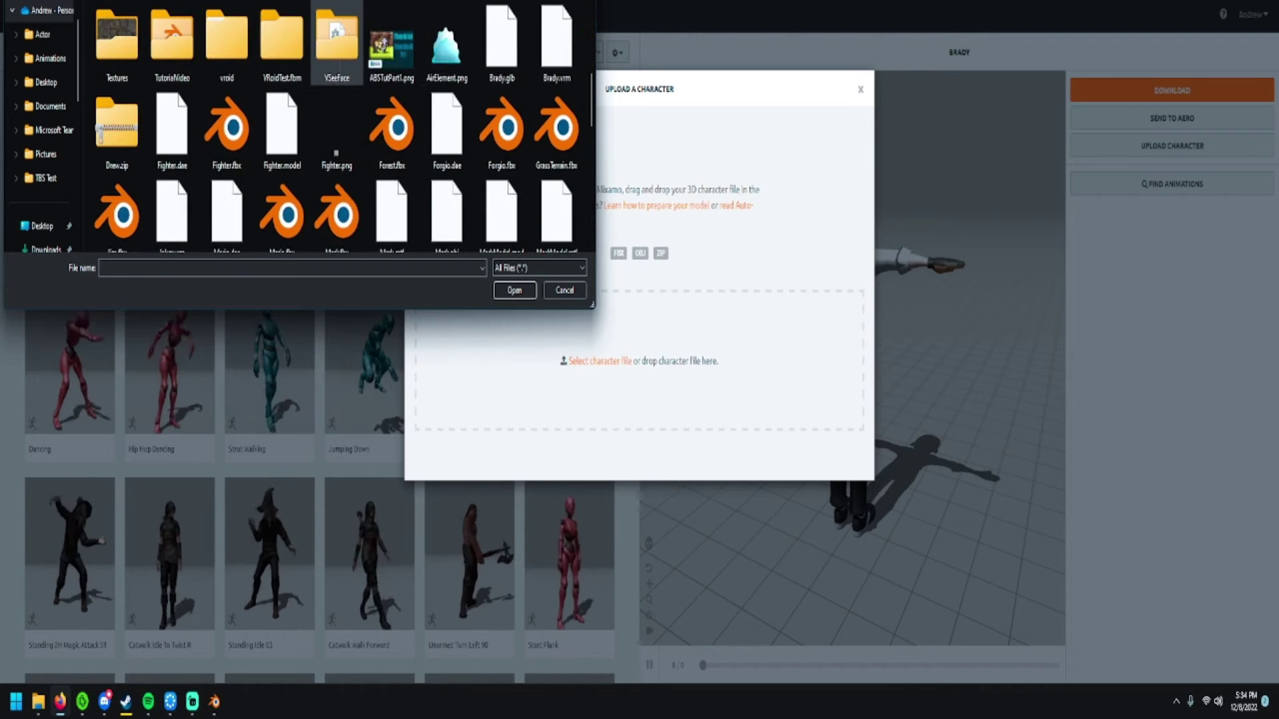
double_click(172, 143)
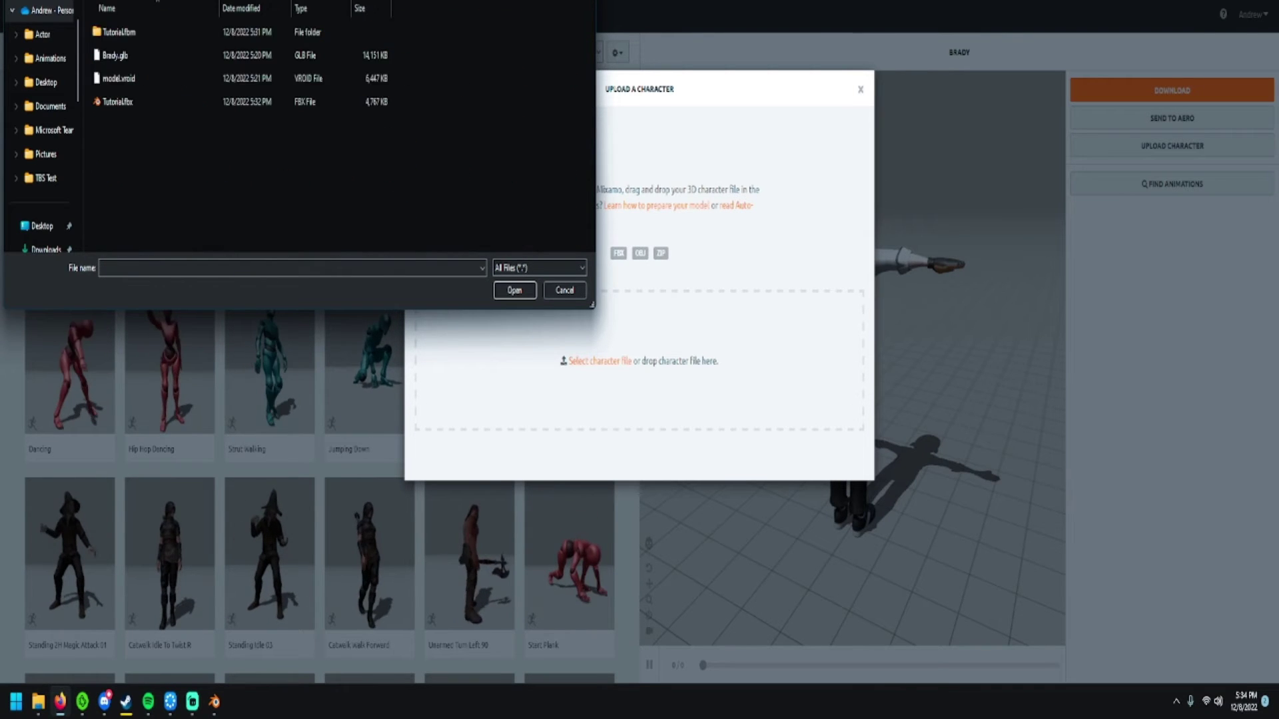
left_click(117, 101)
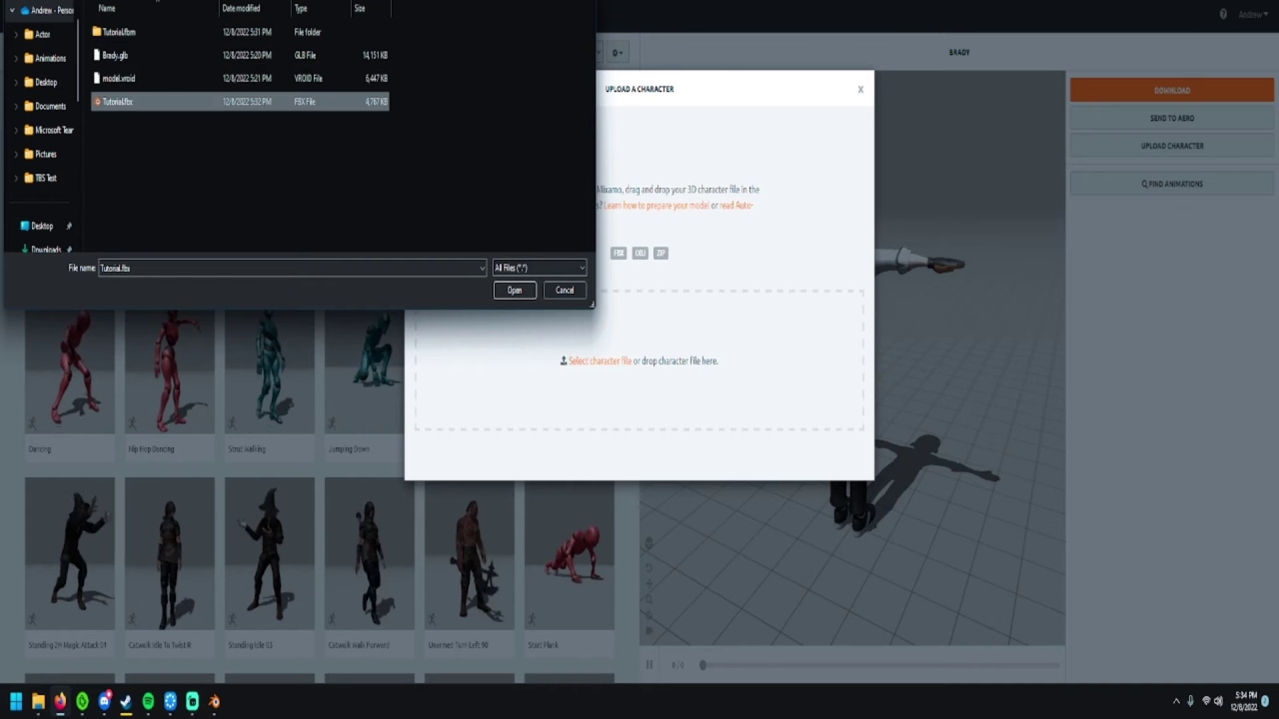
key("Return")
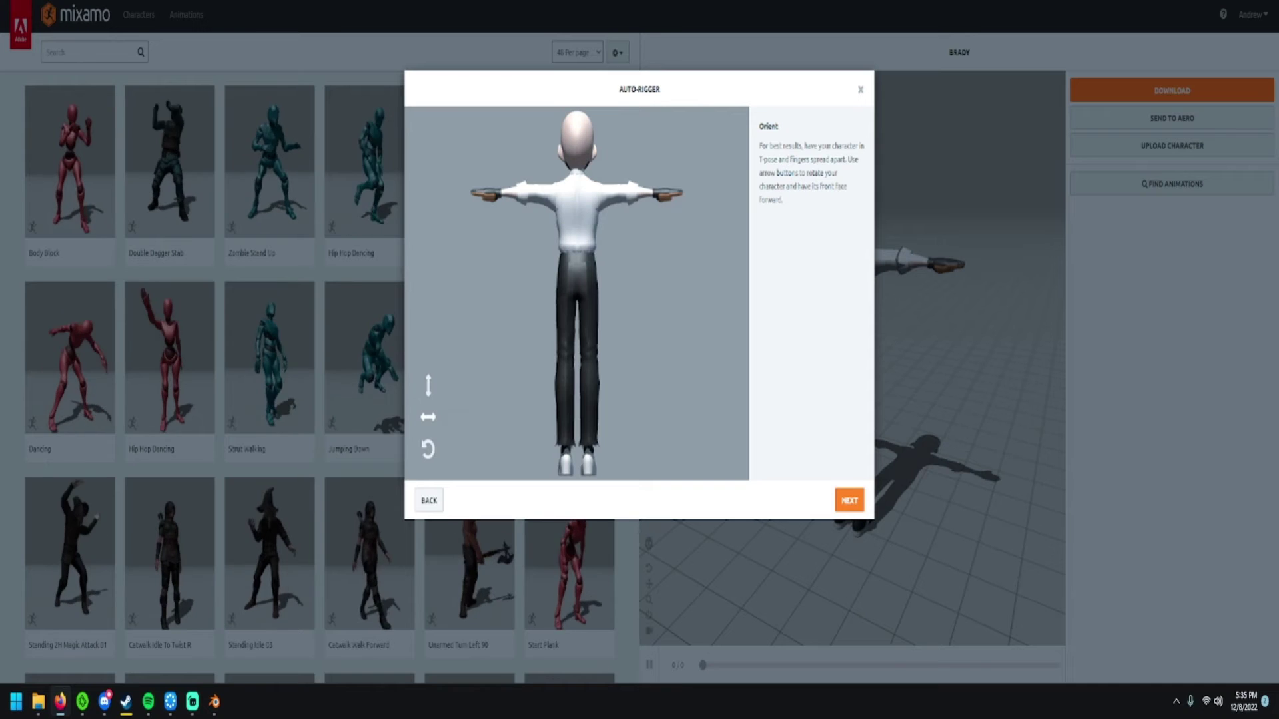
- Rotate the uploaded model to face front and proceed to the marker placement step
left_click(428, 418)
left_click(428, 417)
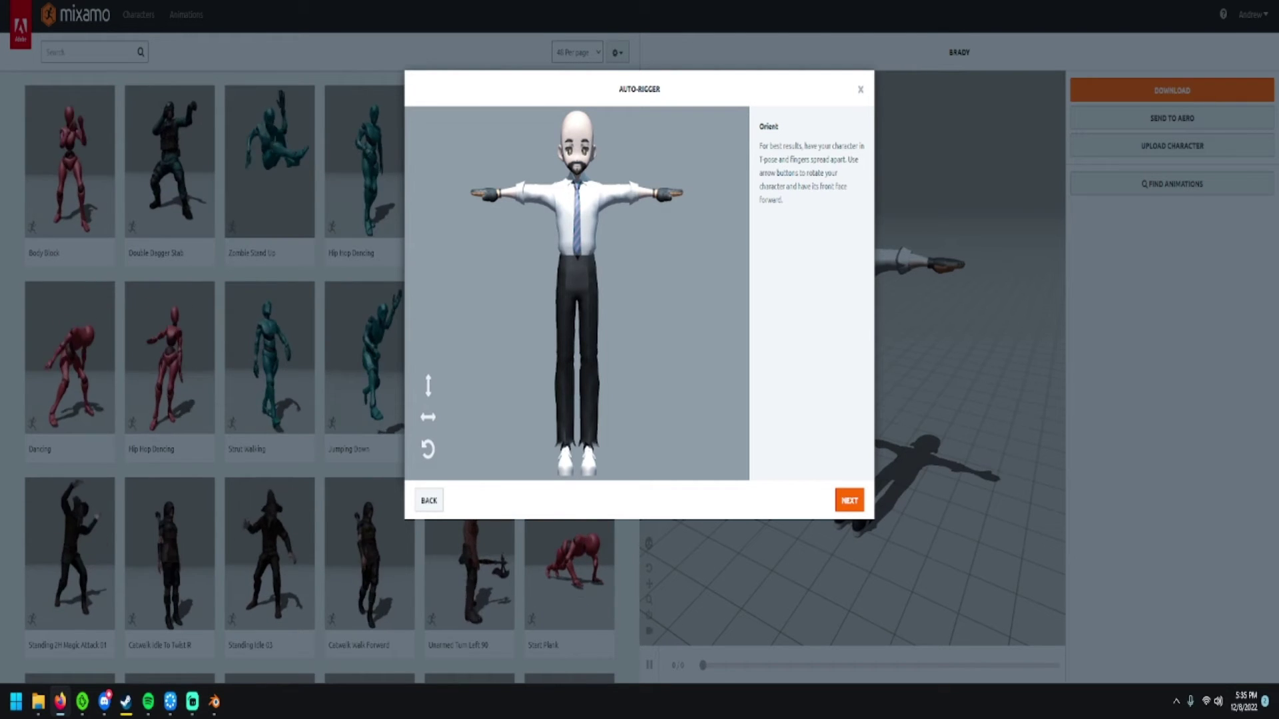
left_click(849, 500)
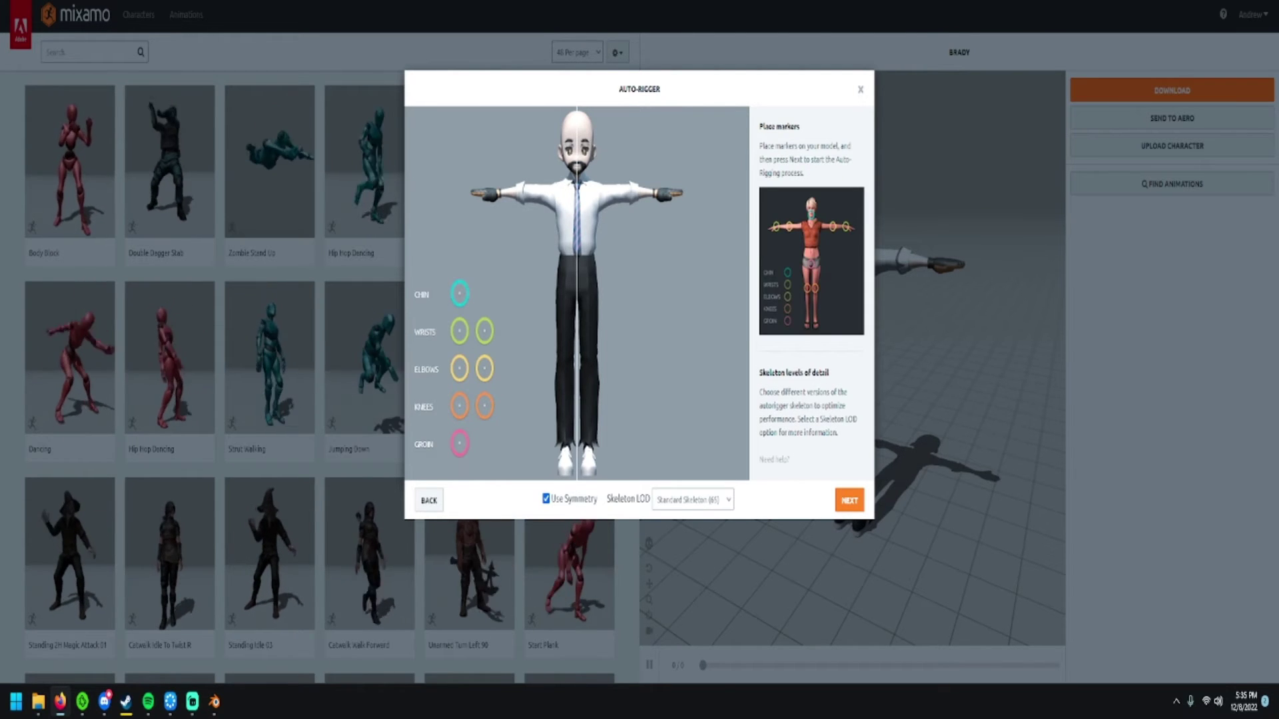
- Place the chin, wrist, elbow, knee and groin markers on the character
right_click(570, 310)
key("Escape")
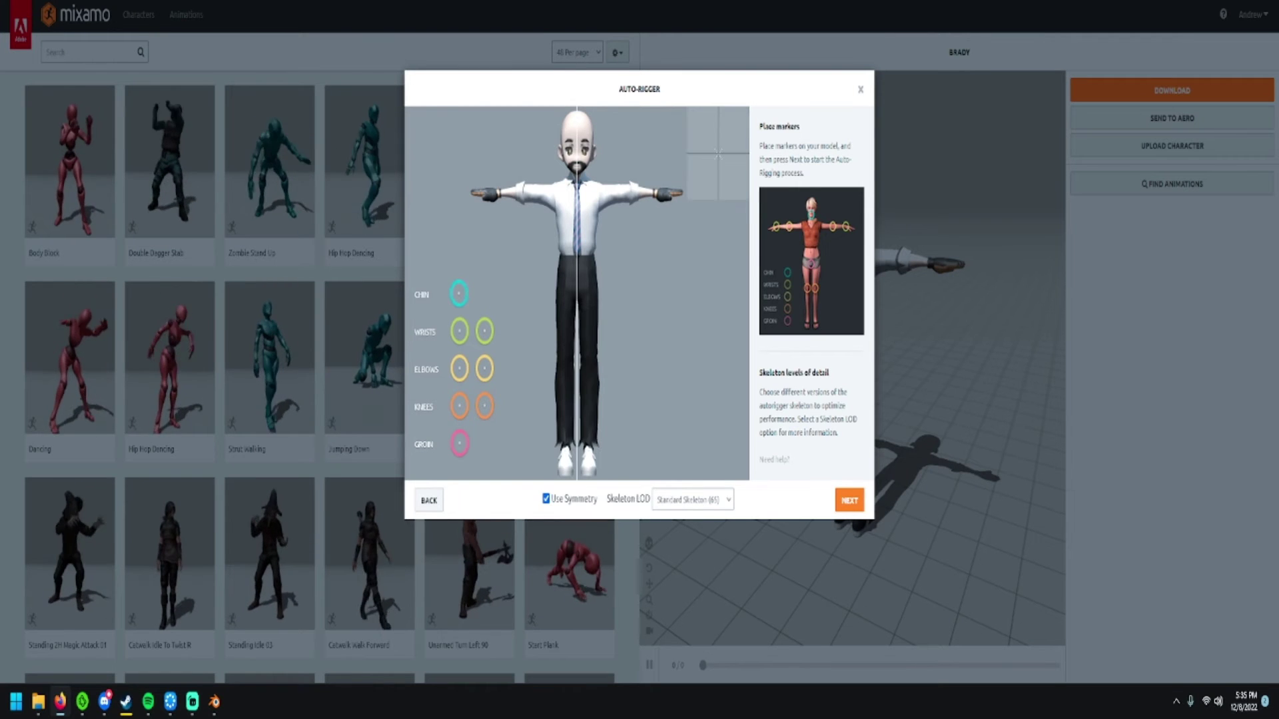
left_click_drag(460, 293, 577, 169)
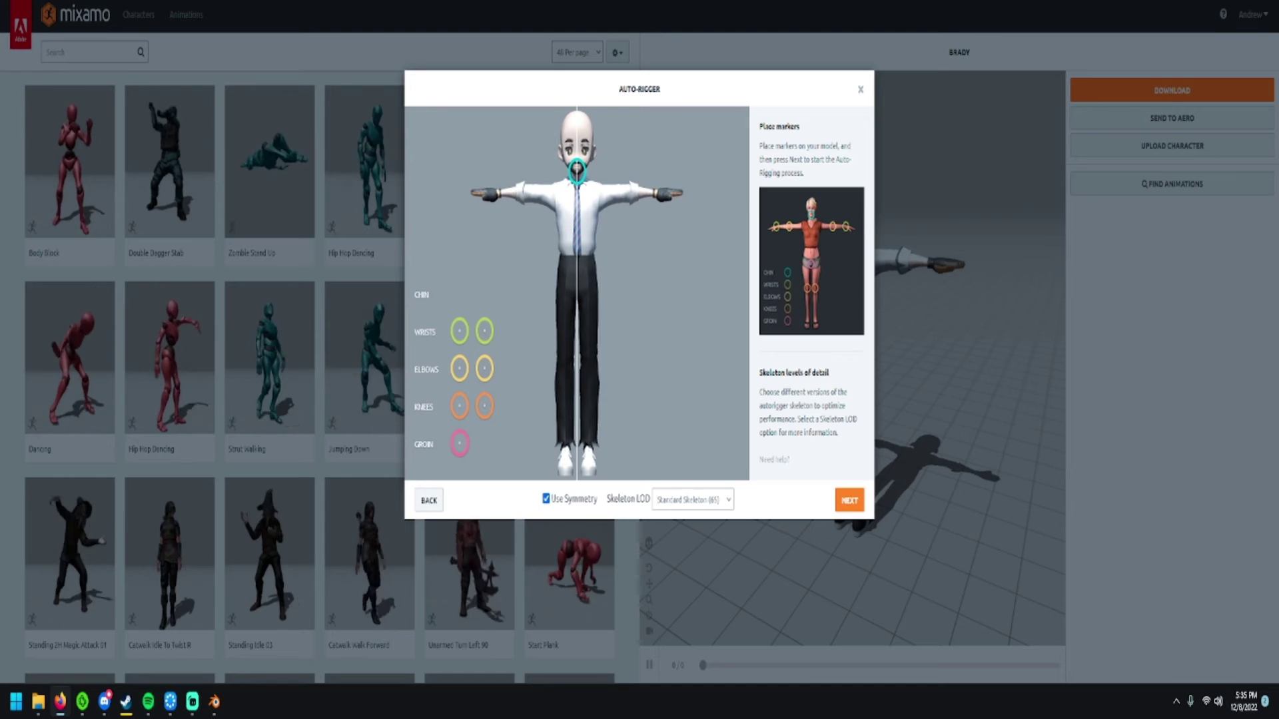
left_click_drag(459, 332, 497, 194)
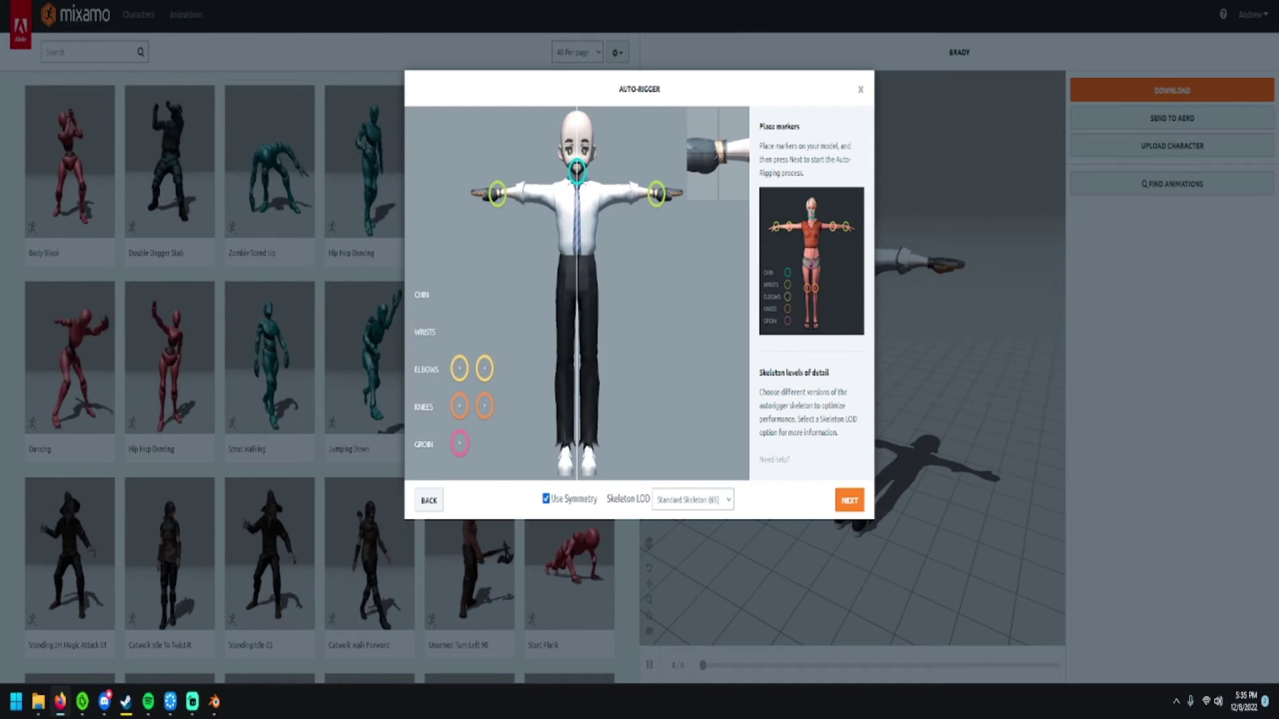
left_click_drag(460, 369, 533, 192)
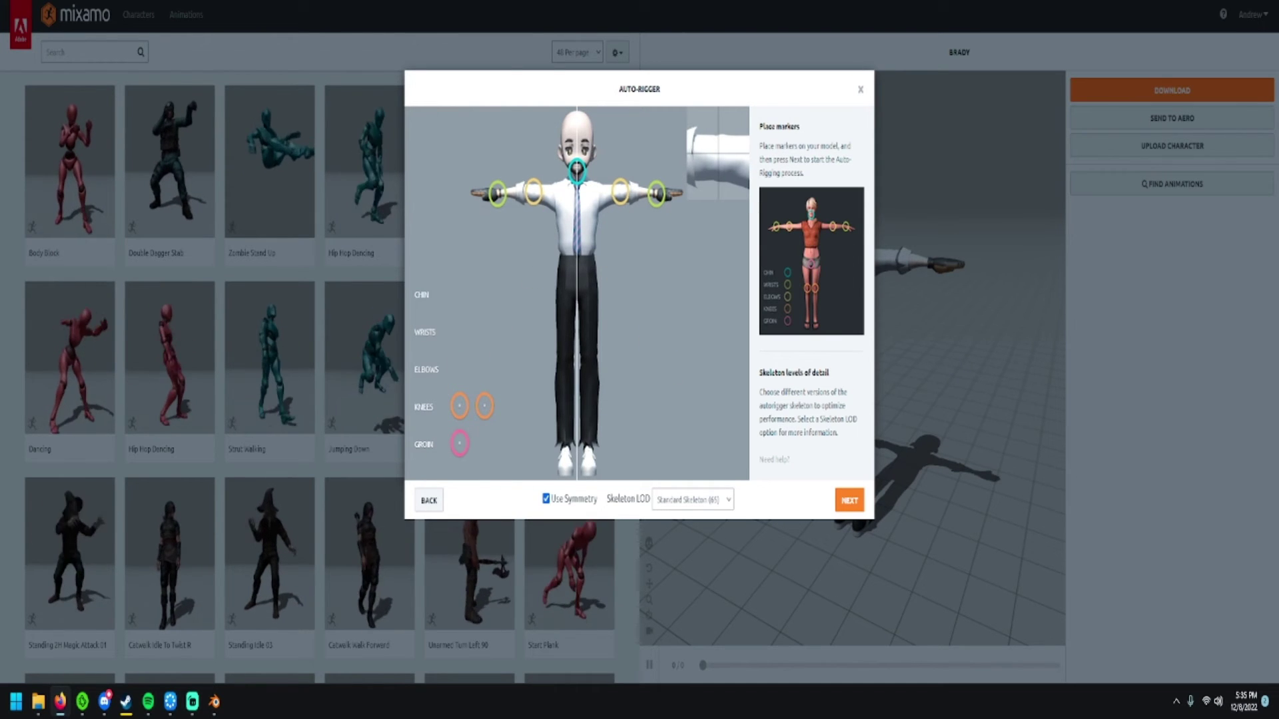
mouse_move(460, 406)
left_mouse_down()
mouse_move(513, 407)
mouse_move(564, 358)
left_mouse_up()
mouse_move(460, 443)
left_mouse_down()
mouse_move(476, 442)
mouse_move(569, 273)
mouse_move(577, 294)
left_mouse_up()
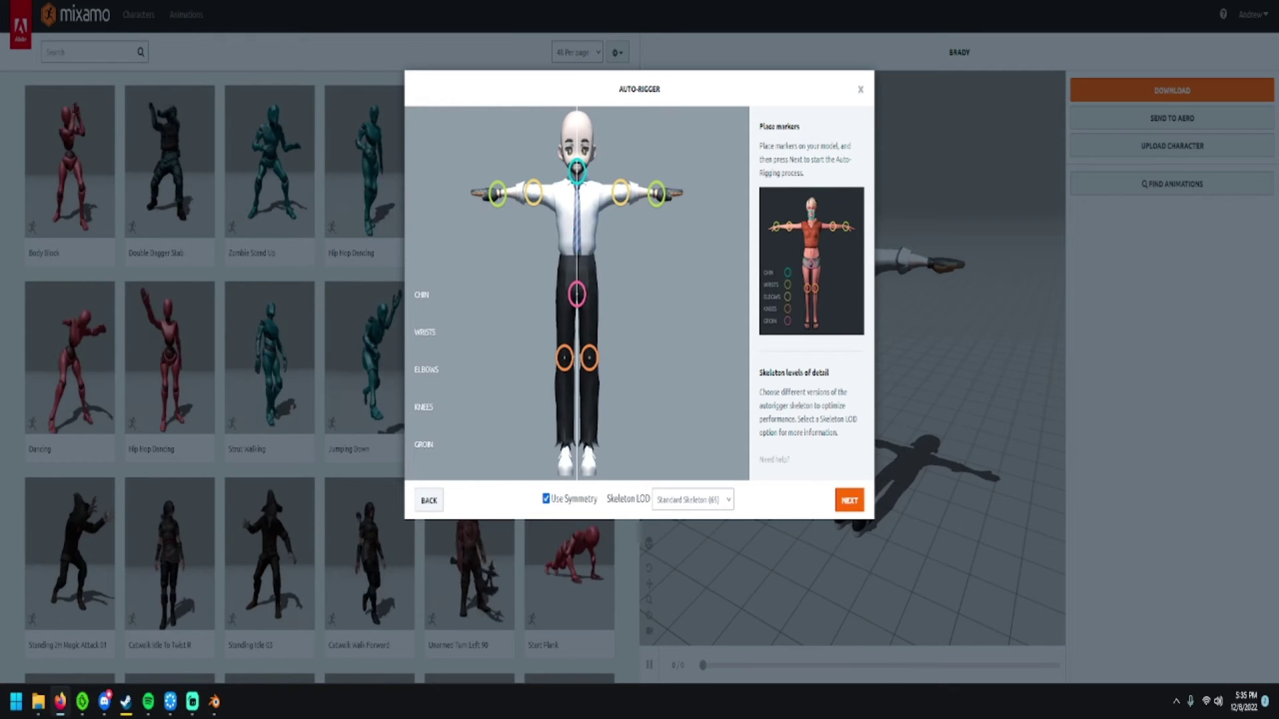
- Choose the 2 Chain Fingers skeleton, run the auto-rigger, and accept the rigged character
left_click(693, 500)
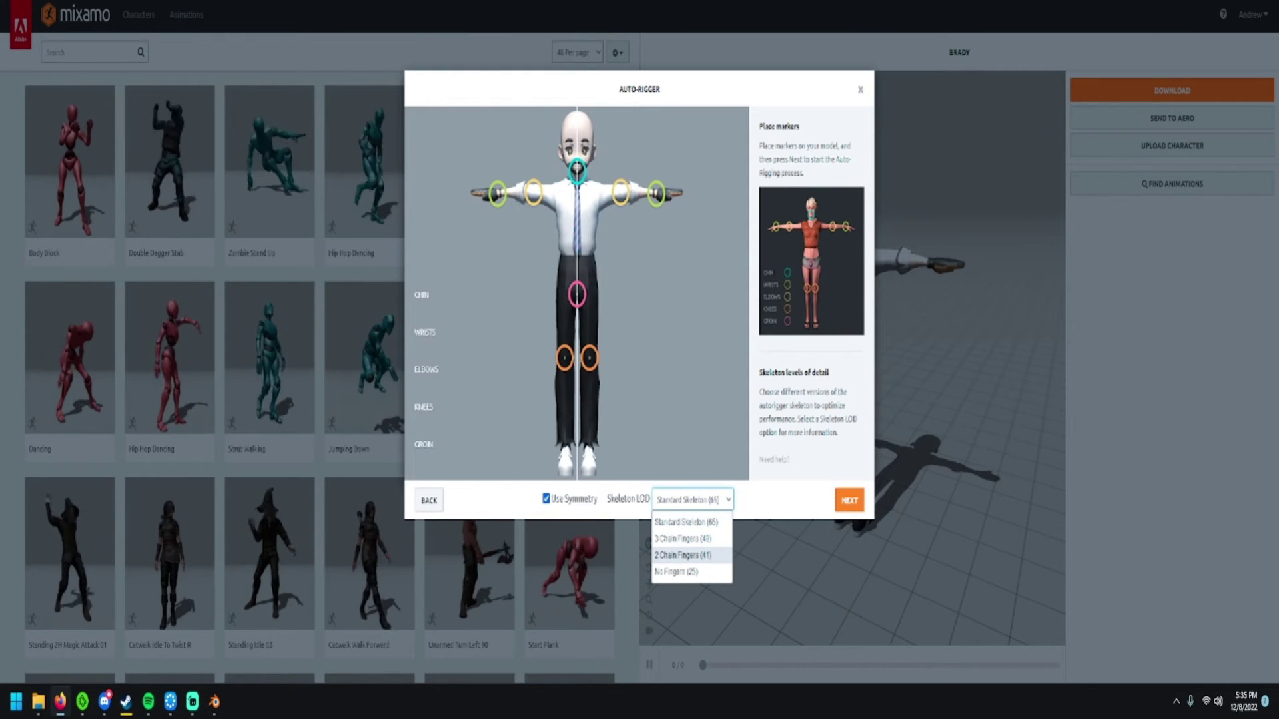
key("Return")
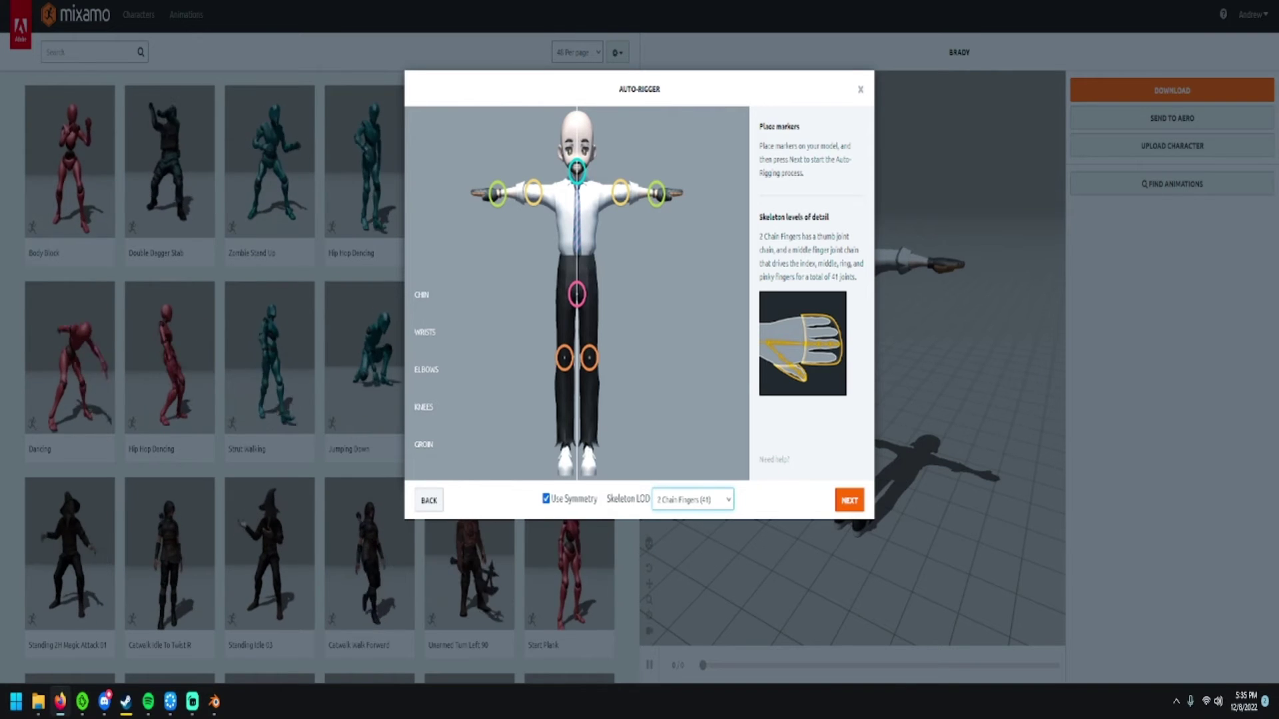
key("Tab")
key("Return")
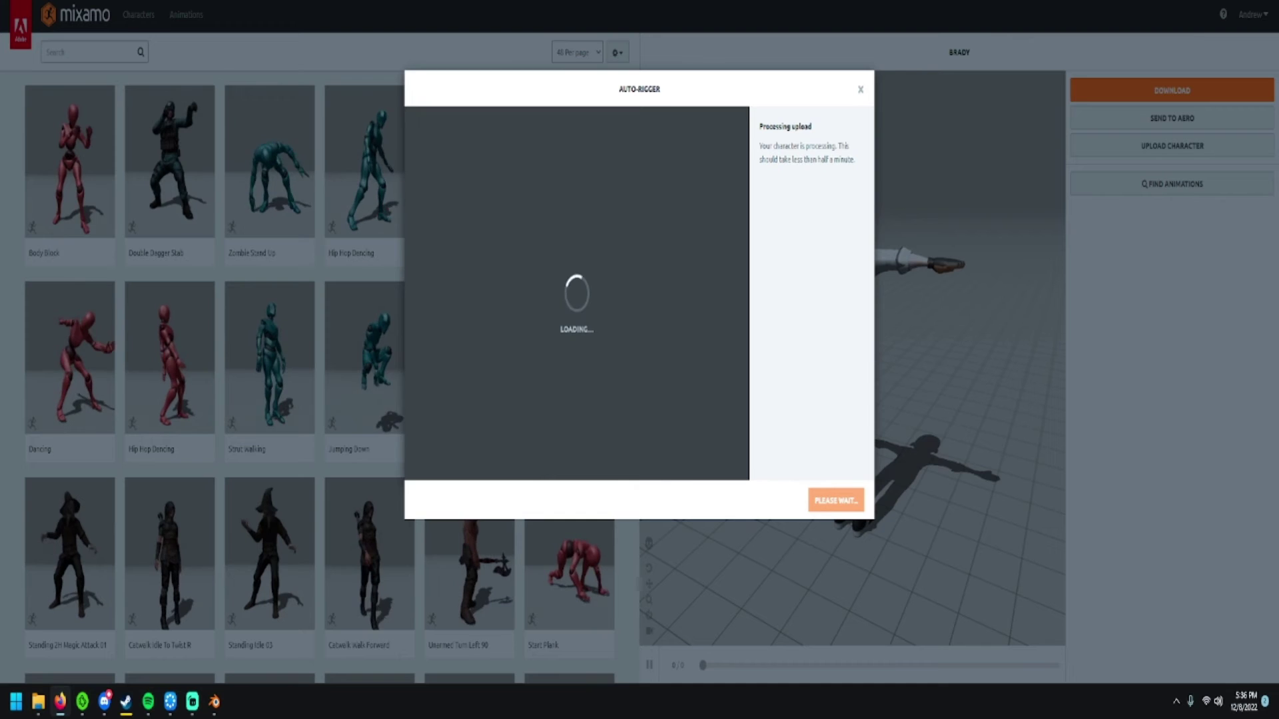
left_click(850, 501)
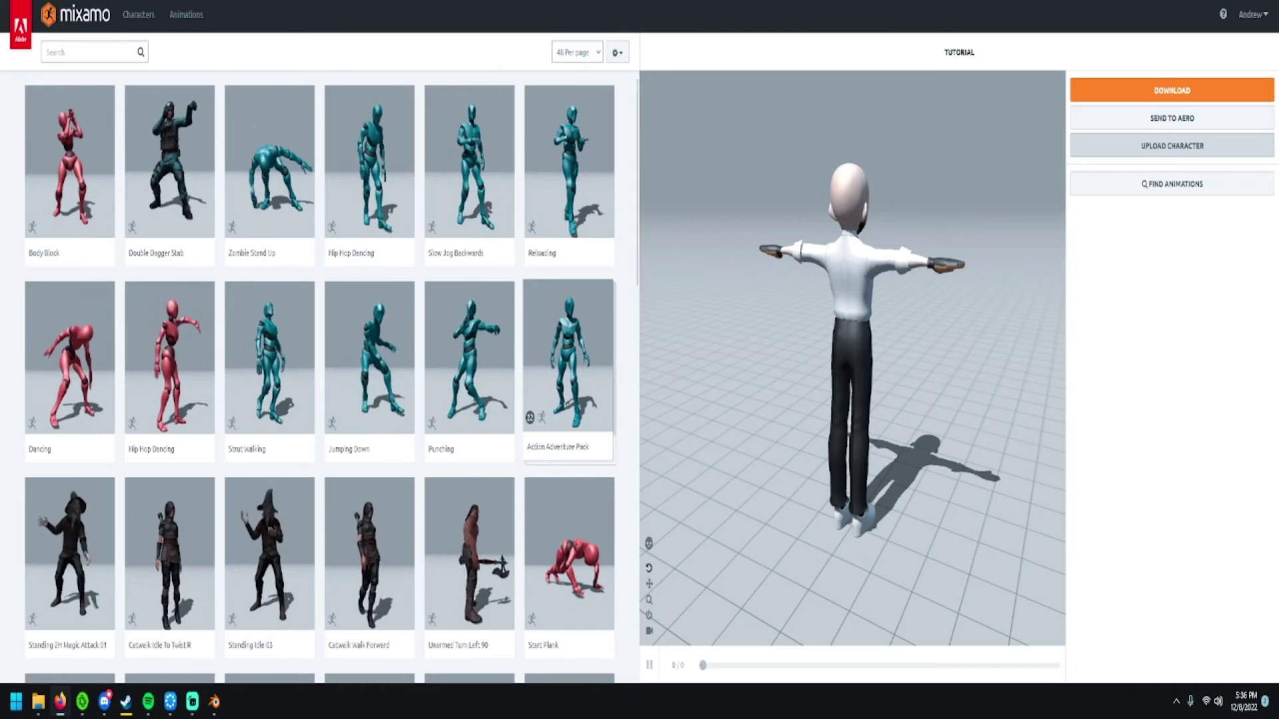
- Apply the Idle animation, raise its Overdrive from 50 to 55, and open download settings
left_click(87, 52)
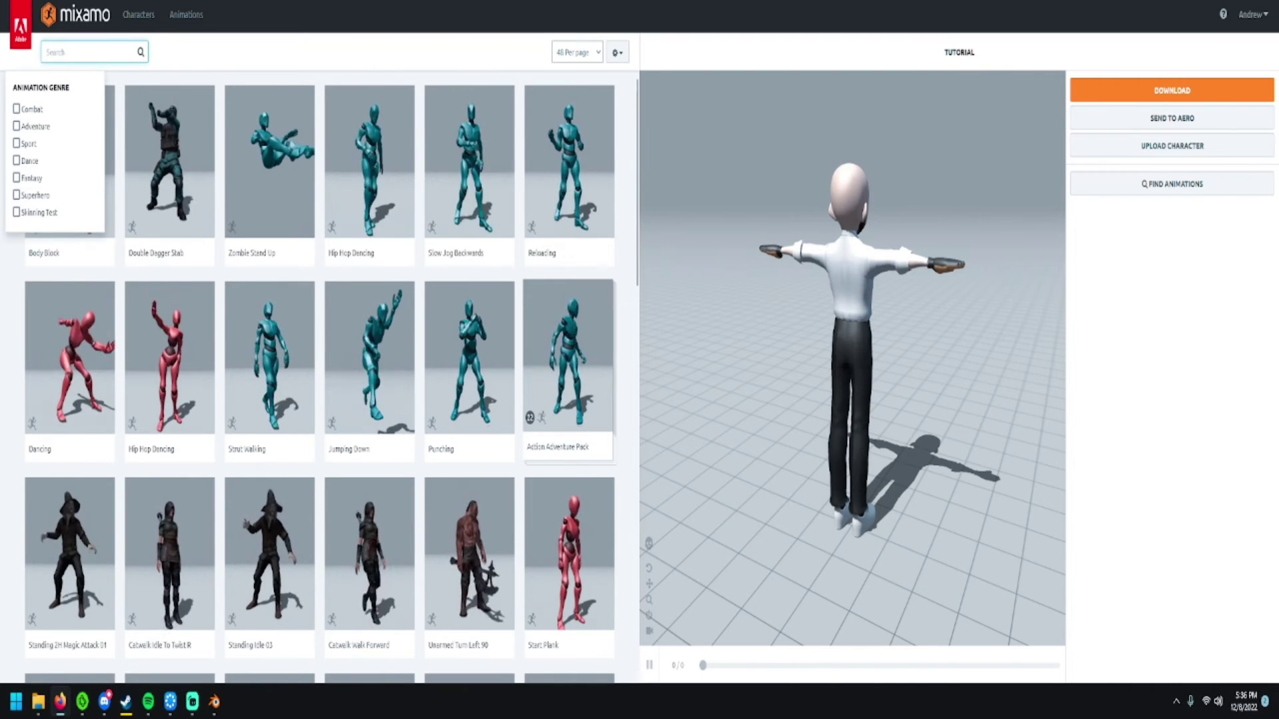
type("Idle")
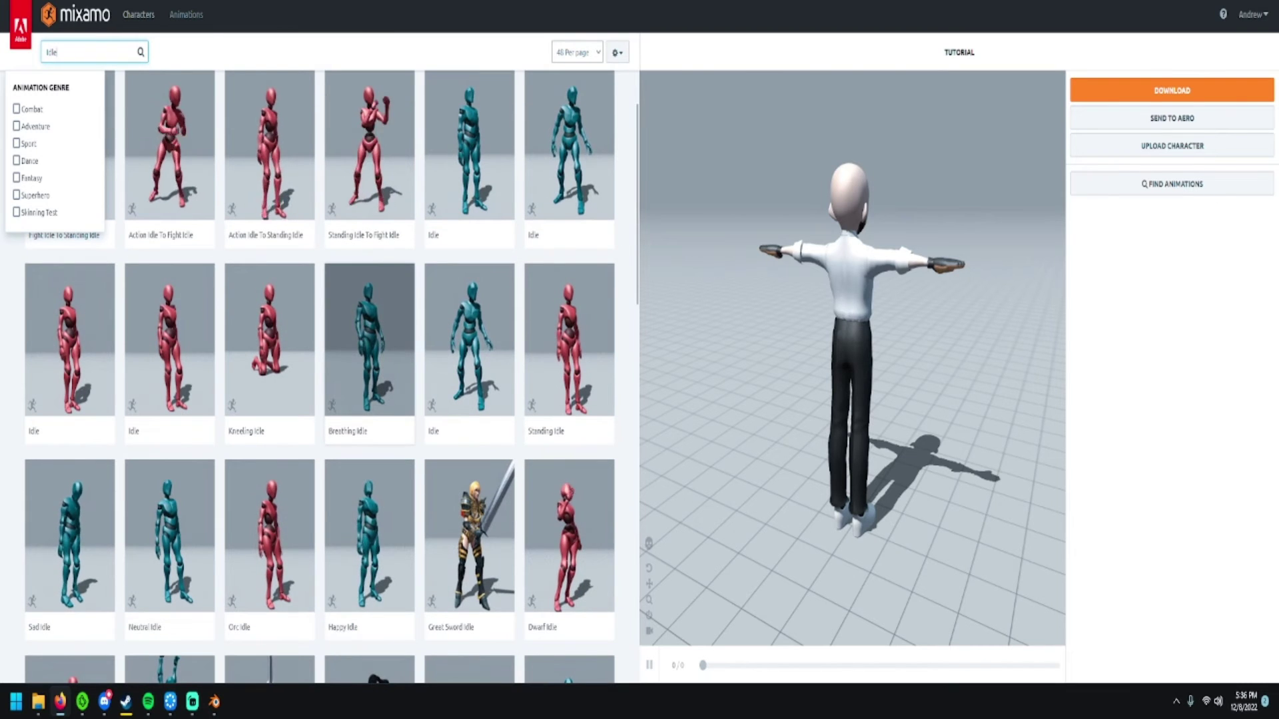
left_click(470, 346)
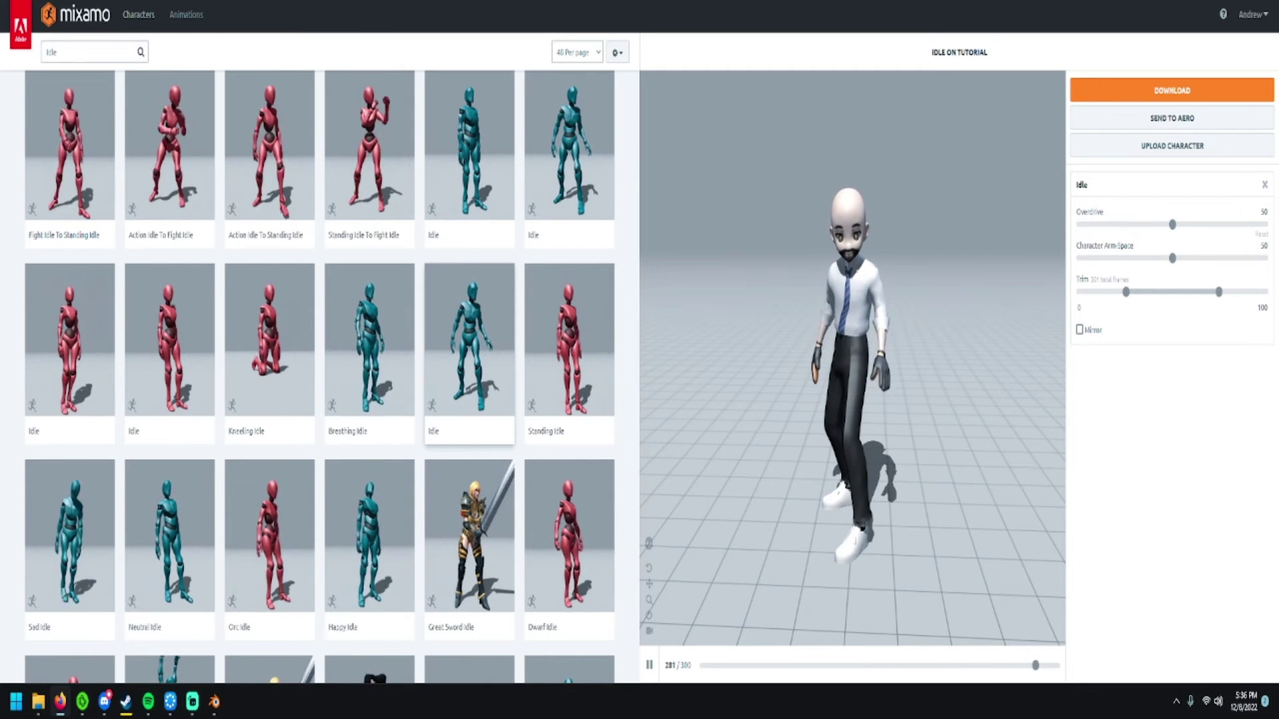
left_click_drag(1173, 225, 1182, 225)
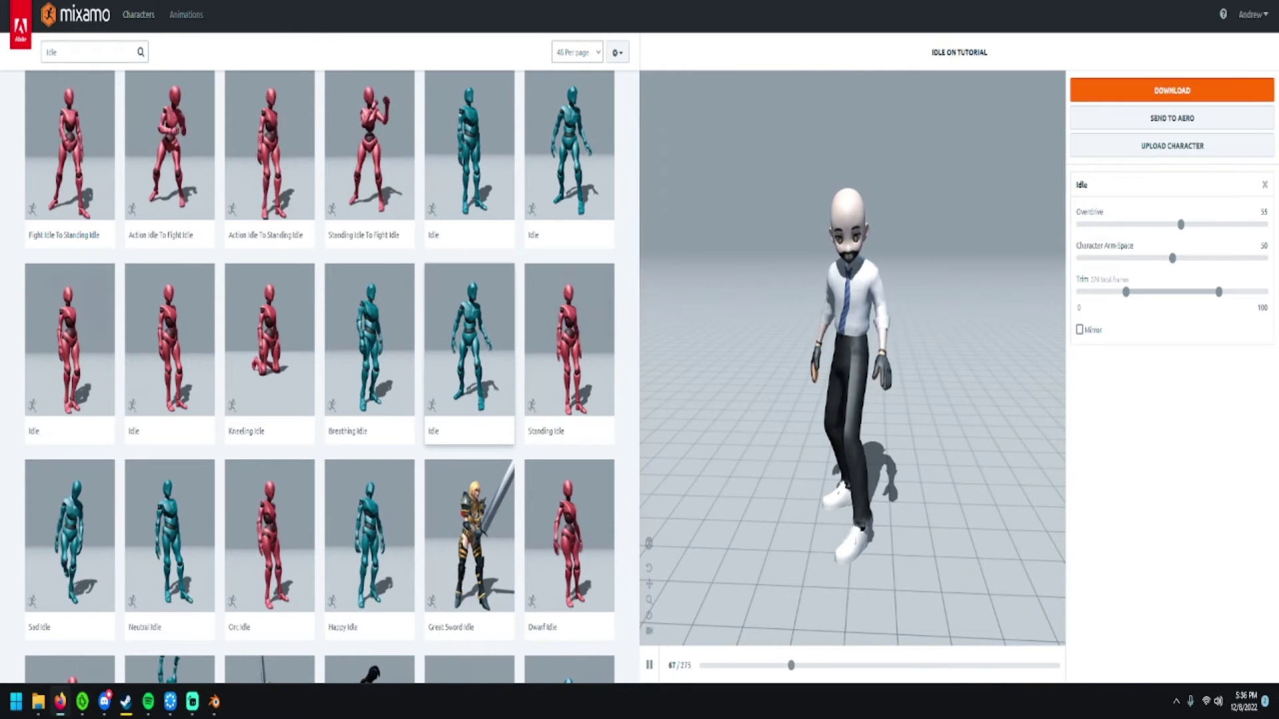
left_click(1172, 90)
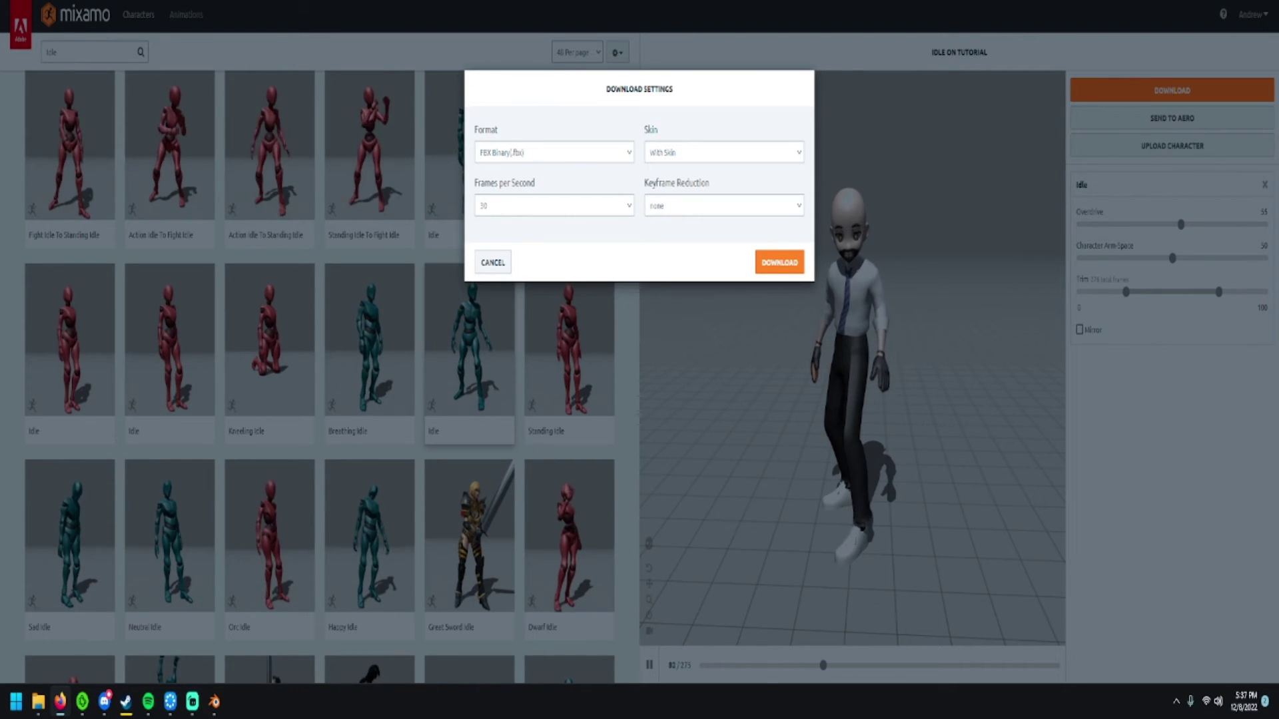
- Change the frame rate to 60 fps and download the Idle animation FBX
left_click(553, 205)
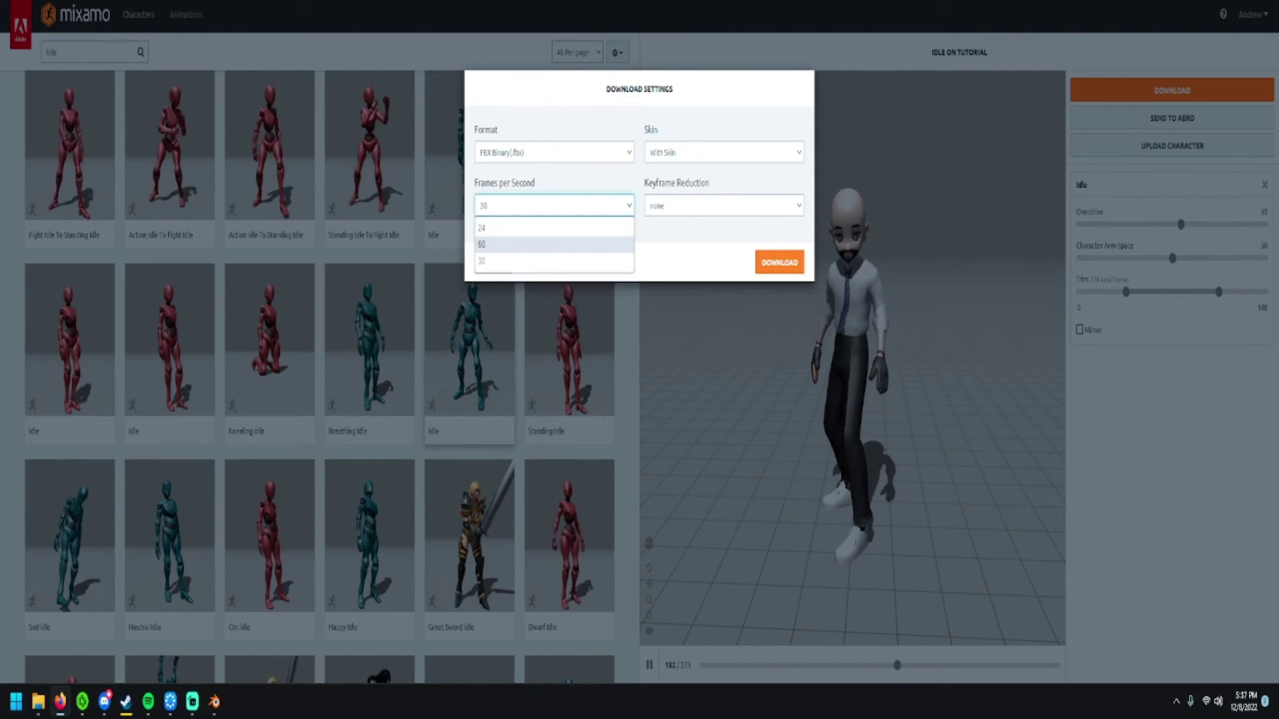
left_click(552, 262)
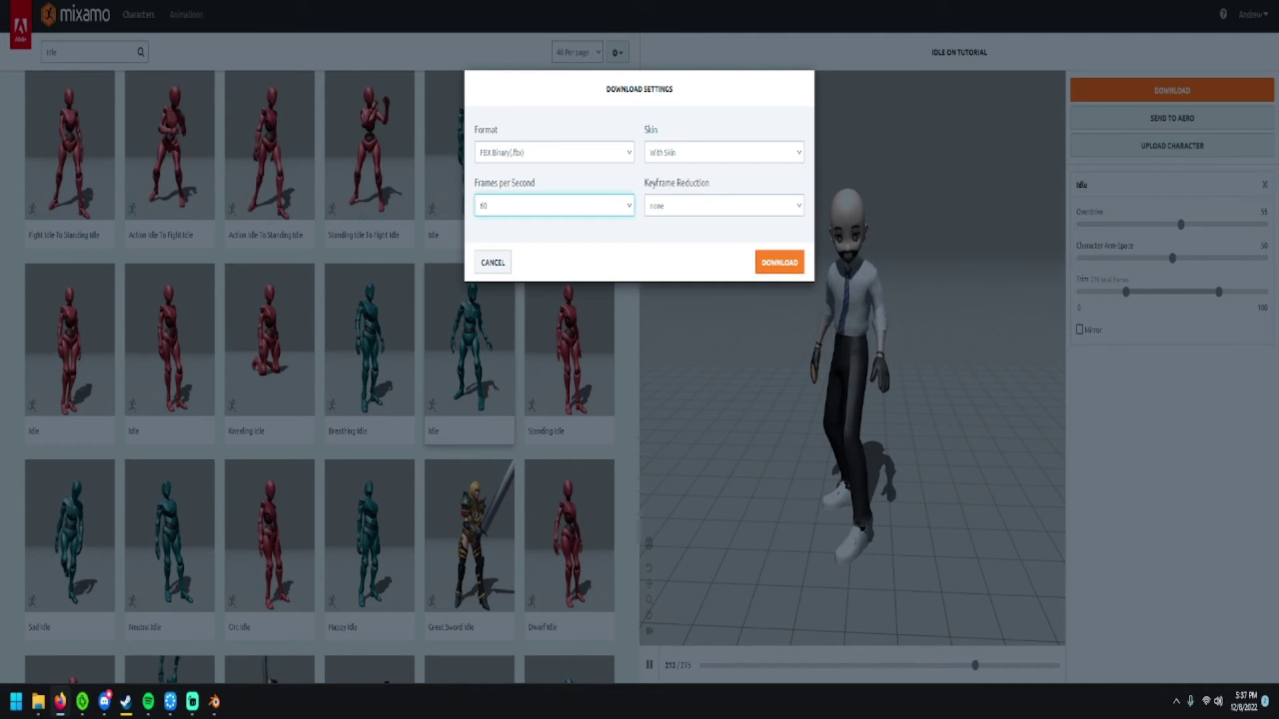
left_click(780, 262)
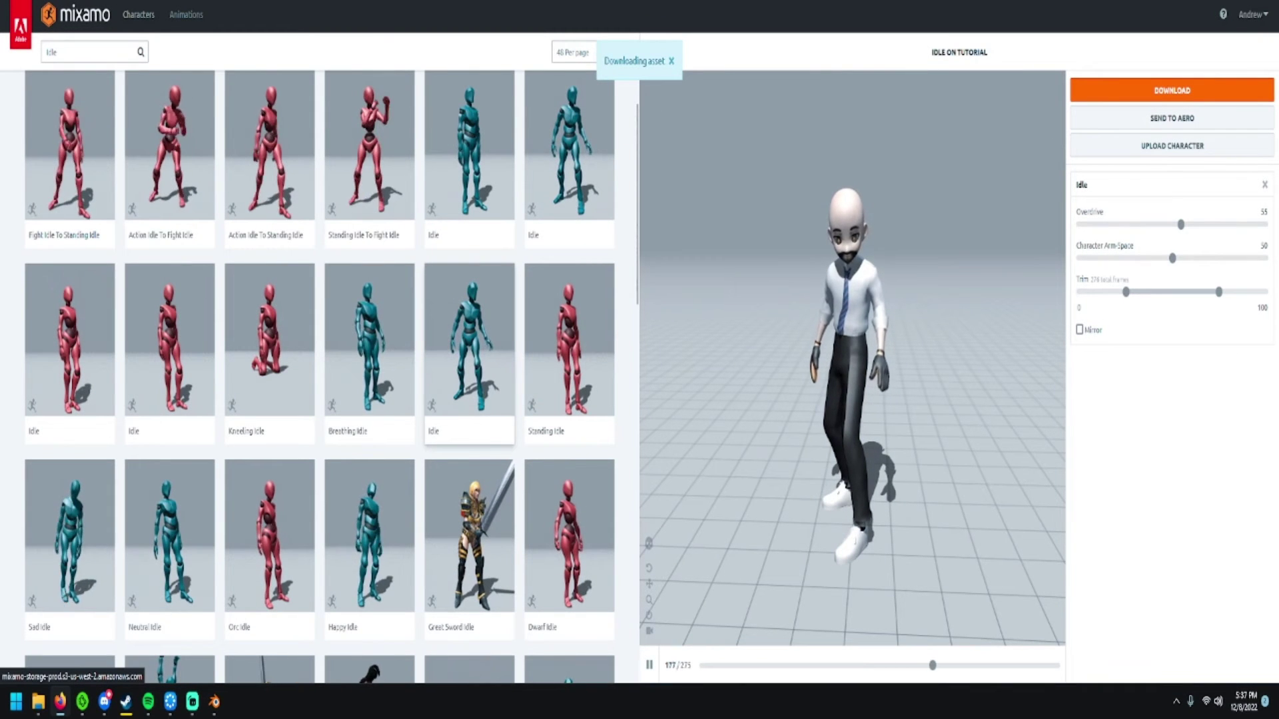
- Leave the browser and Blender to return to Bakin's asset picker listing Brady@Idle, Brady@Walk and Brady@Run
key("alt+Tab")
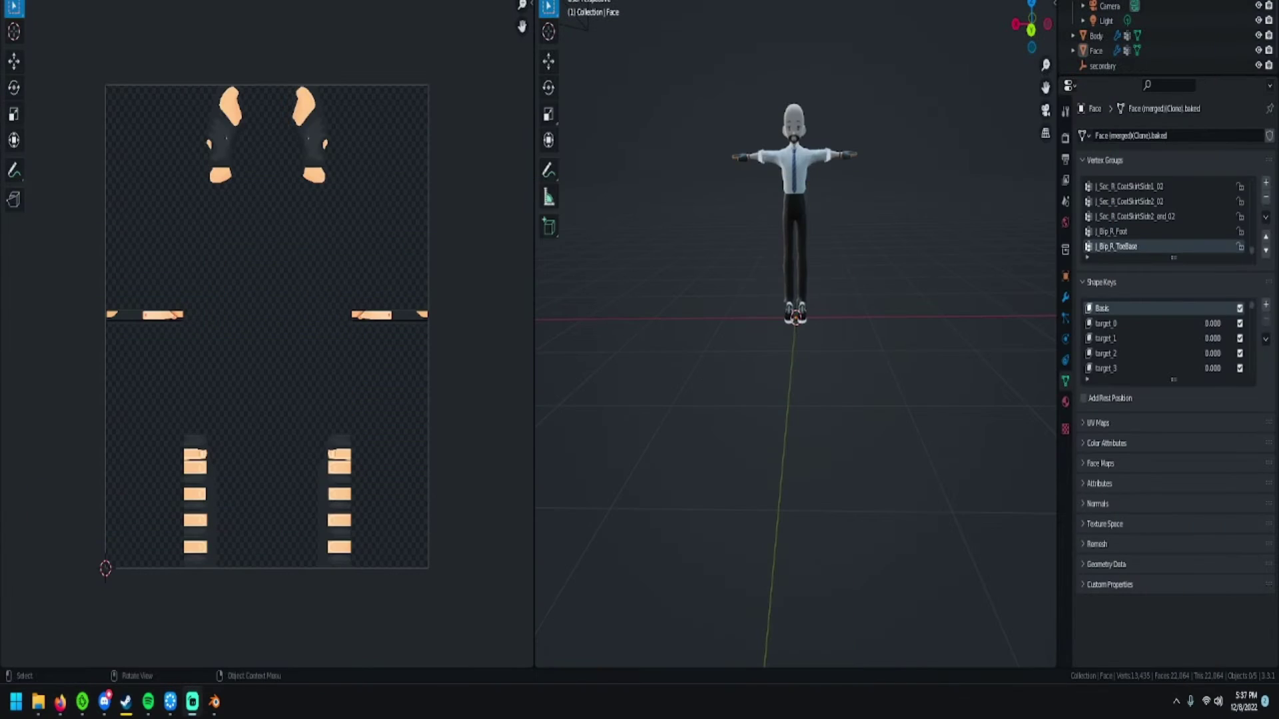
key("super+d")
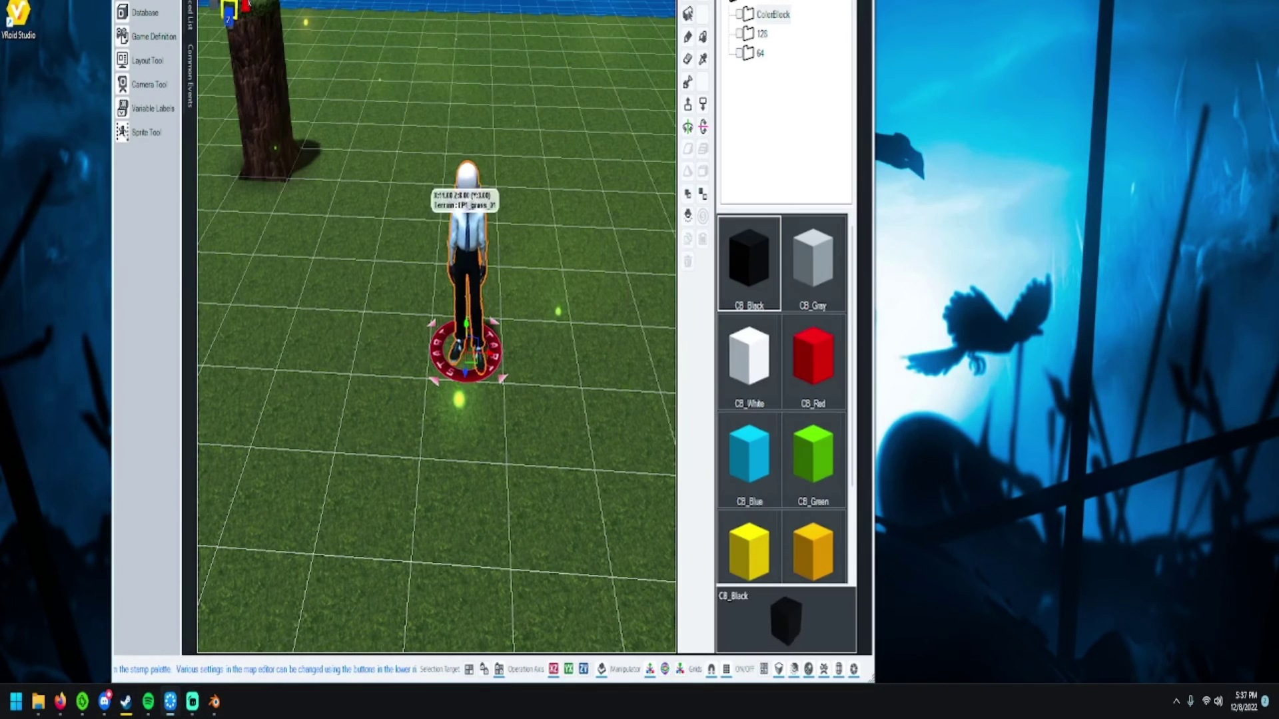
scroll(513, 96, "down", 3)
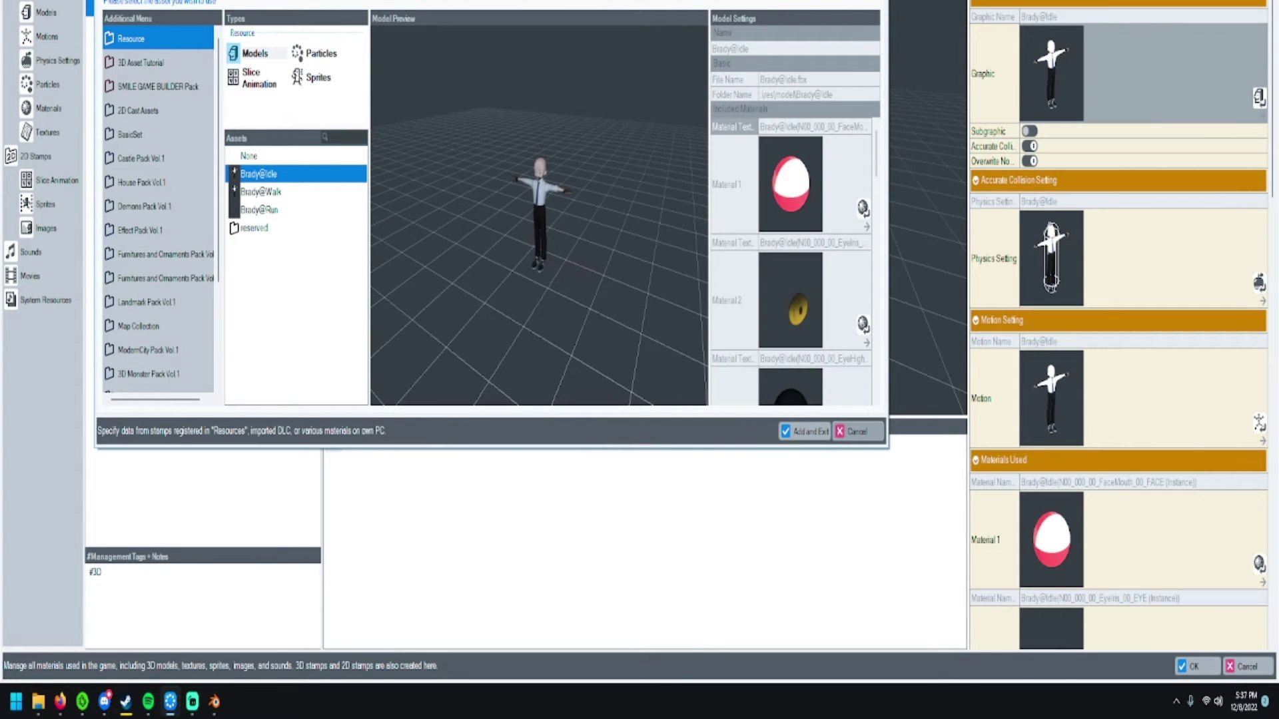
- Reopen the model asset picker and switch it to browsing model files on the PC
key("Escape")
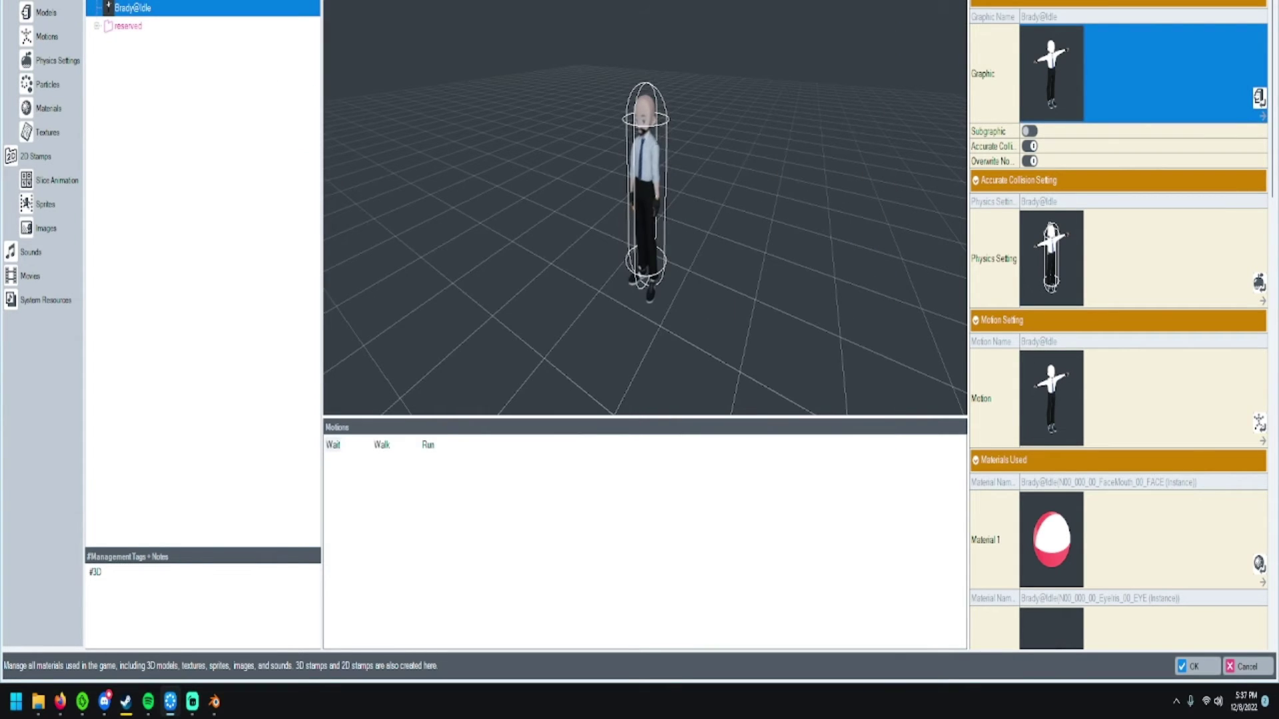
key("Return")
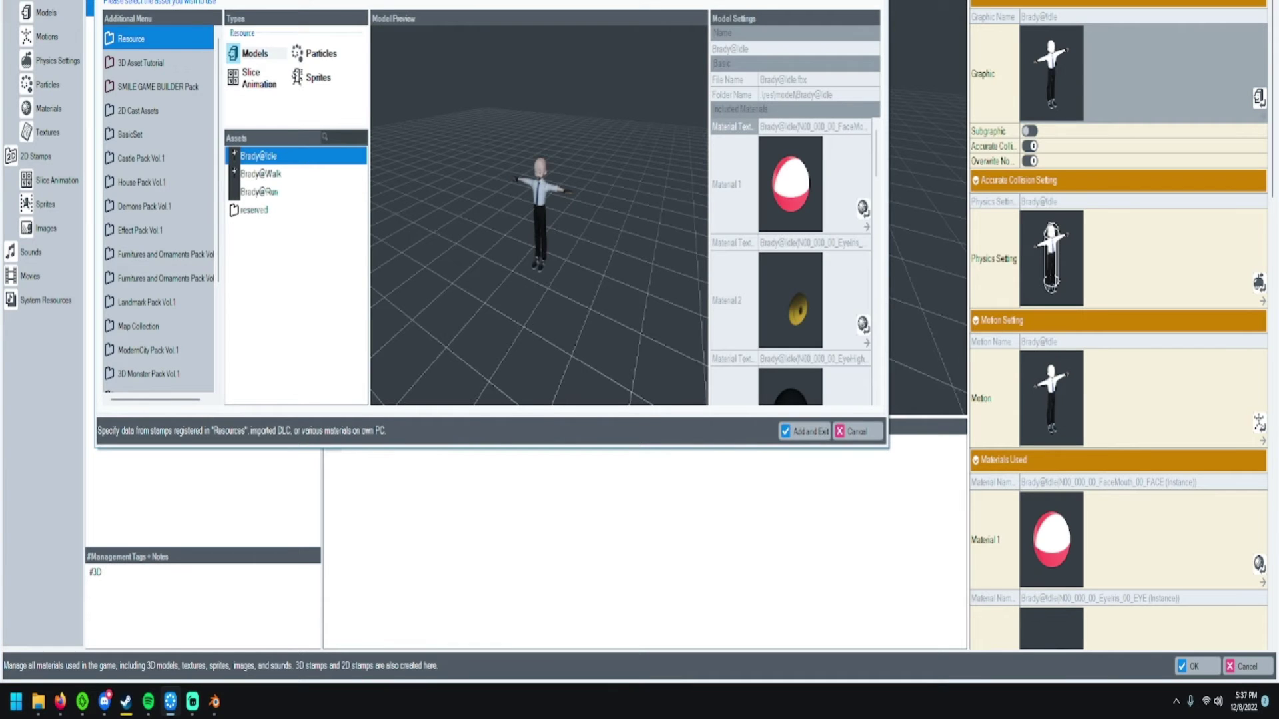
key("End")
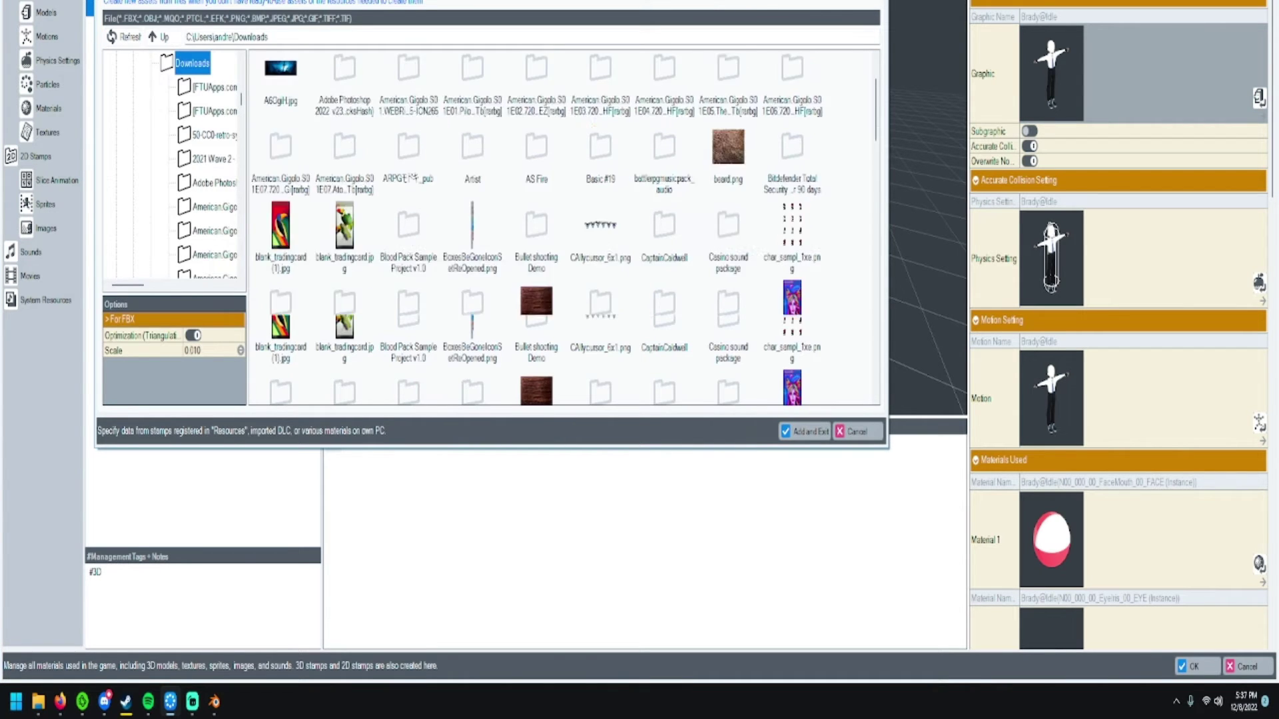
scroll(564, 226, "down", 5)
scroll(206, 160, "down", 1)
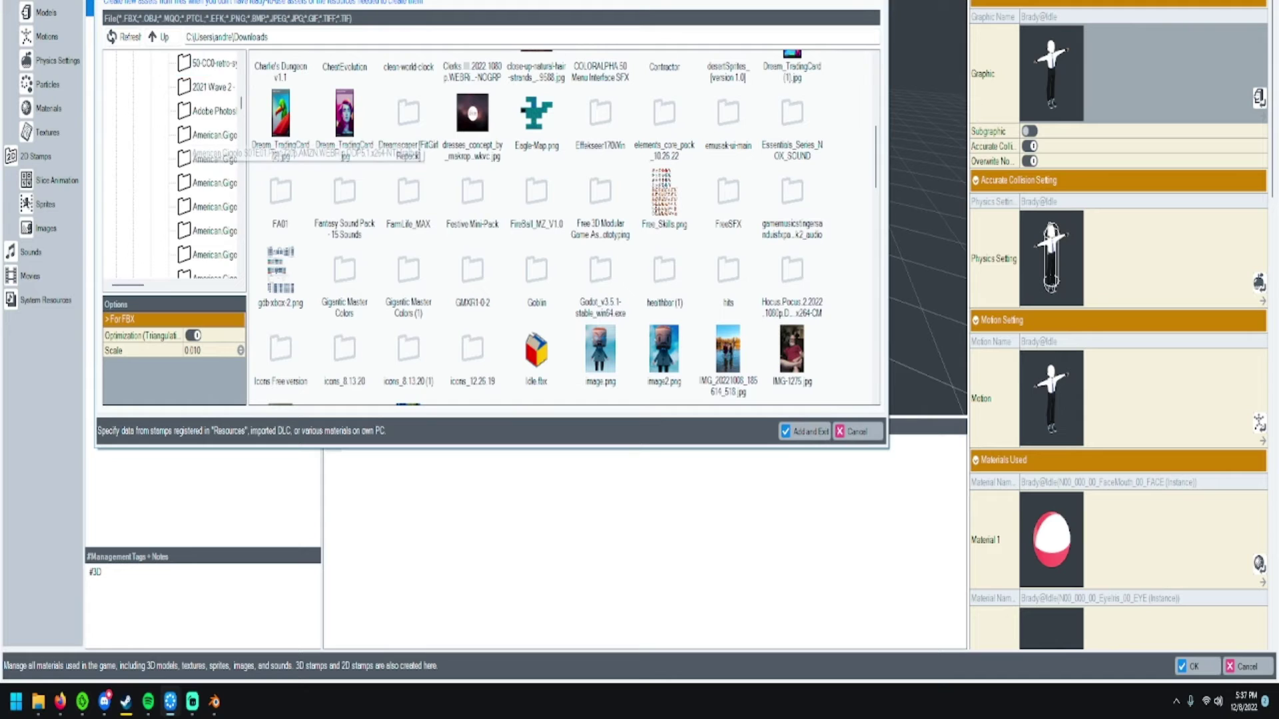
scroll(207, 160, "up", 10)
scroll(564, 226, "down", 3)
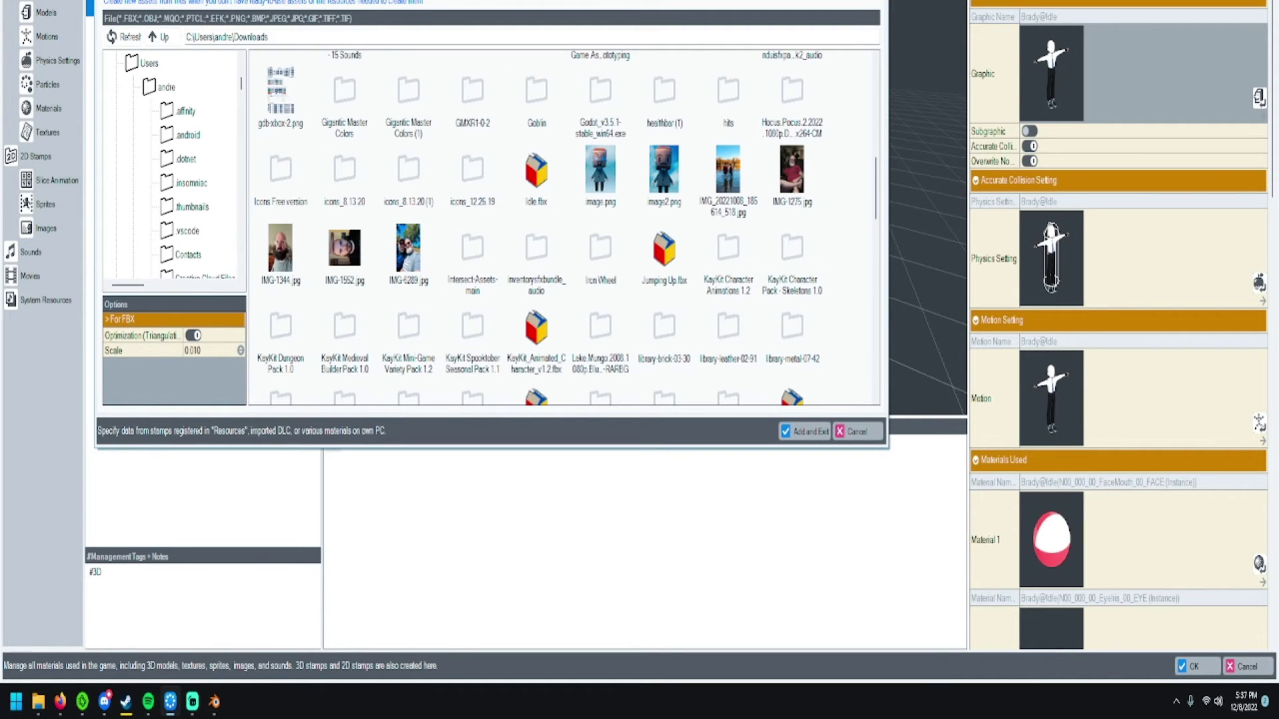
scroll(563, 227, "up", 3)
scroll(174, 167, "up", 4)
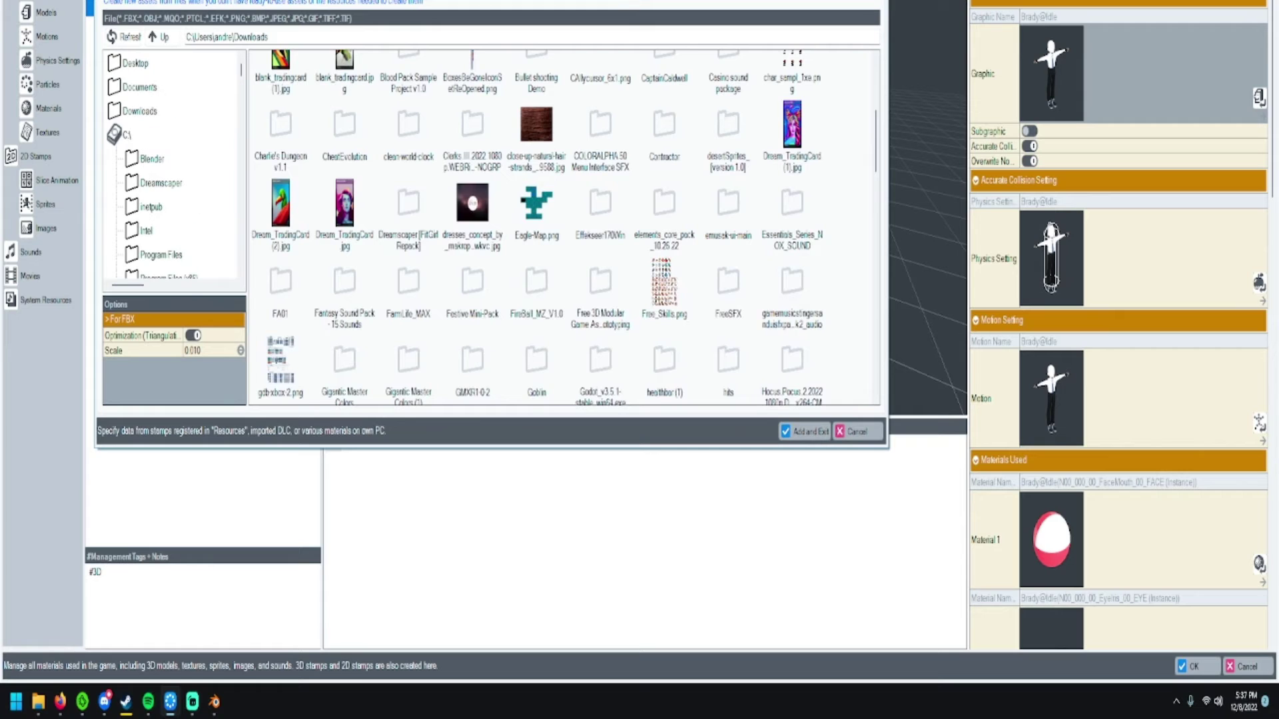
- Locate Tutorial.fbx in Documents\TutorialVideo, then close the import dialog
left_click(140, 86)
scroll(600, 150, "down", 3)
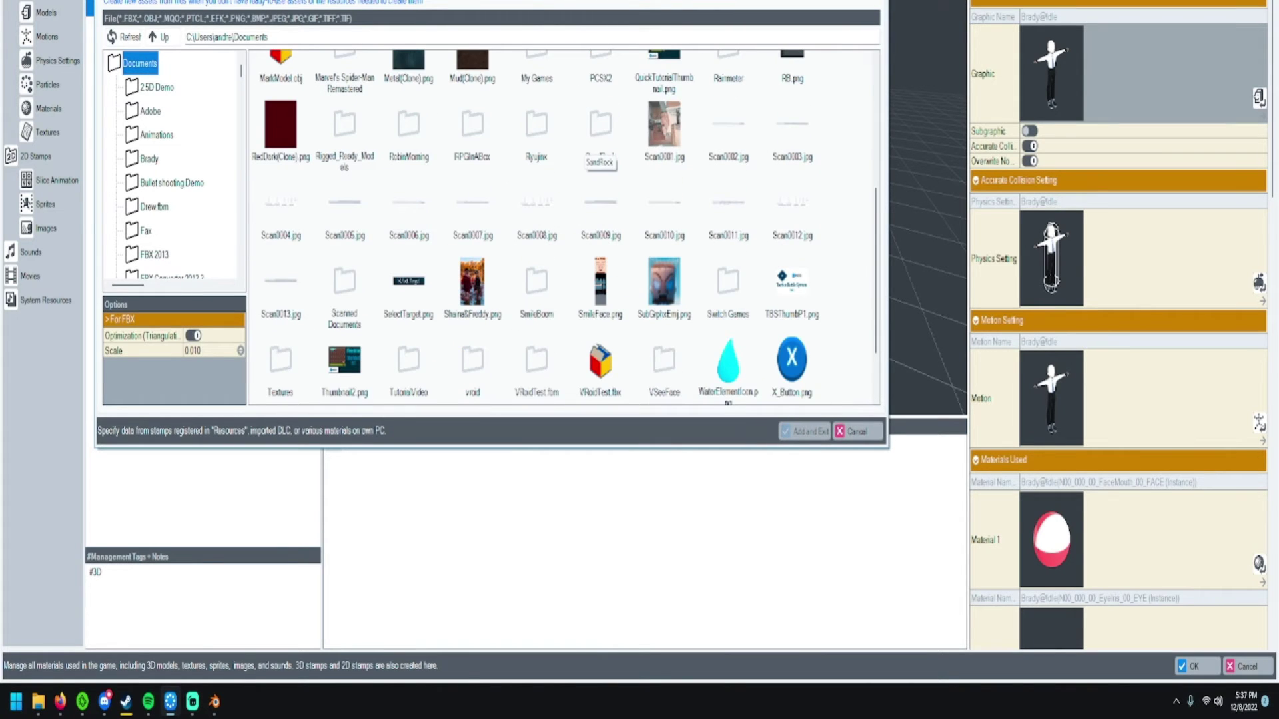
scroll(563, 227, "down", 1)
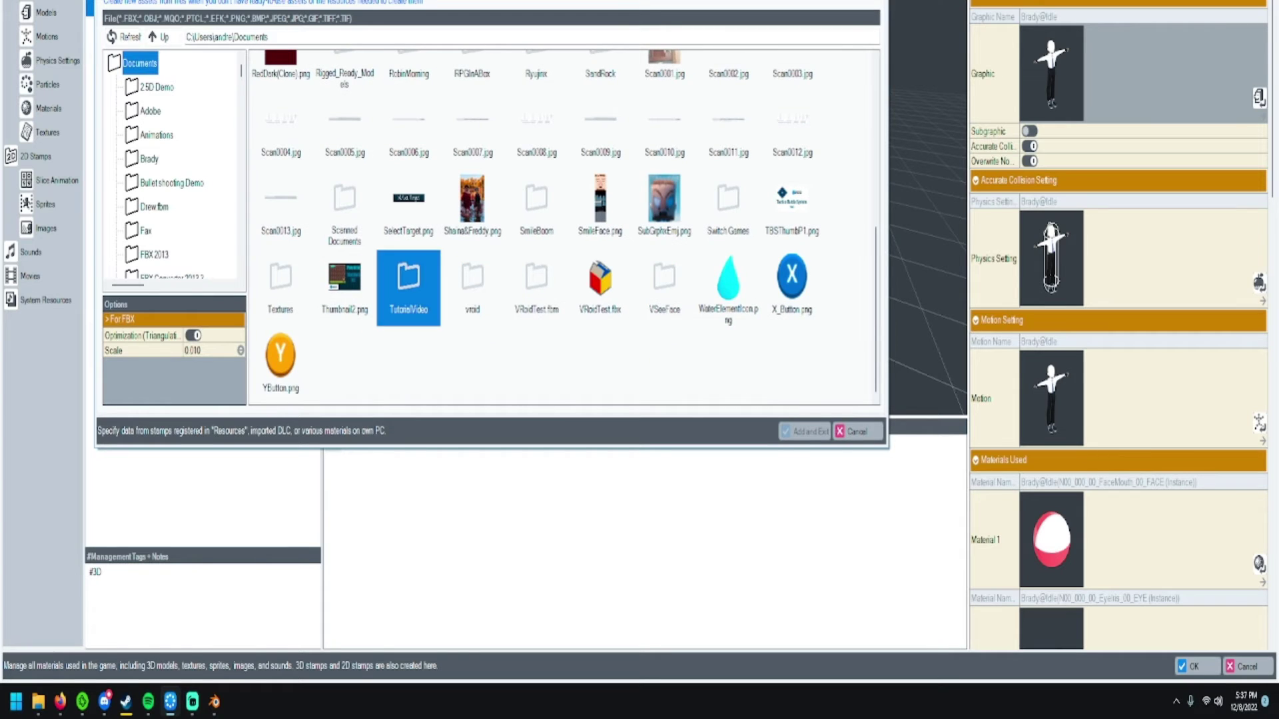
double_click(408, 280)
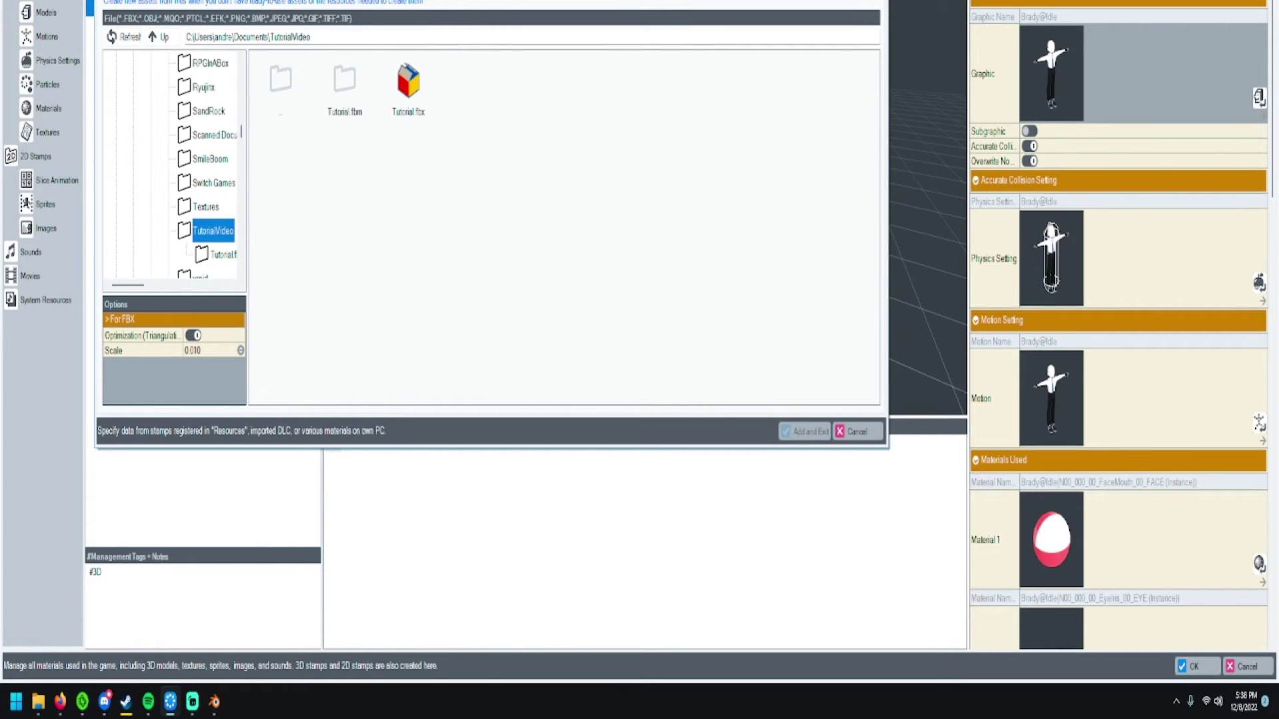
left_click(409, 87)
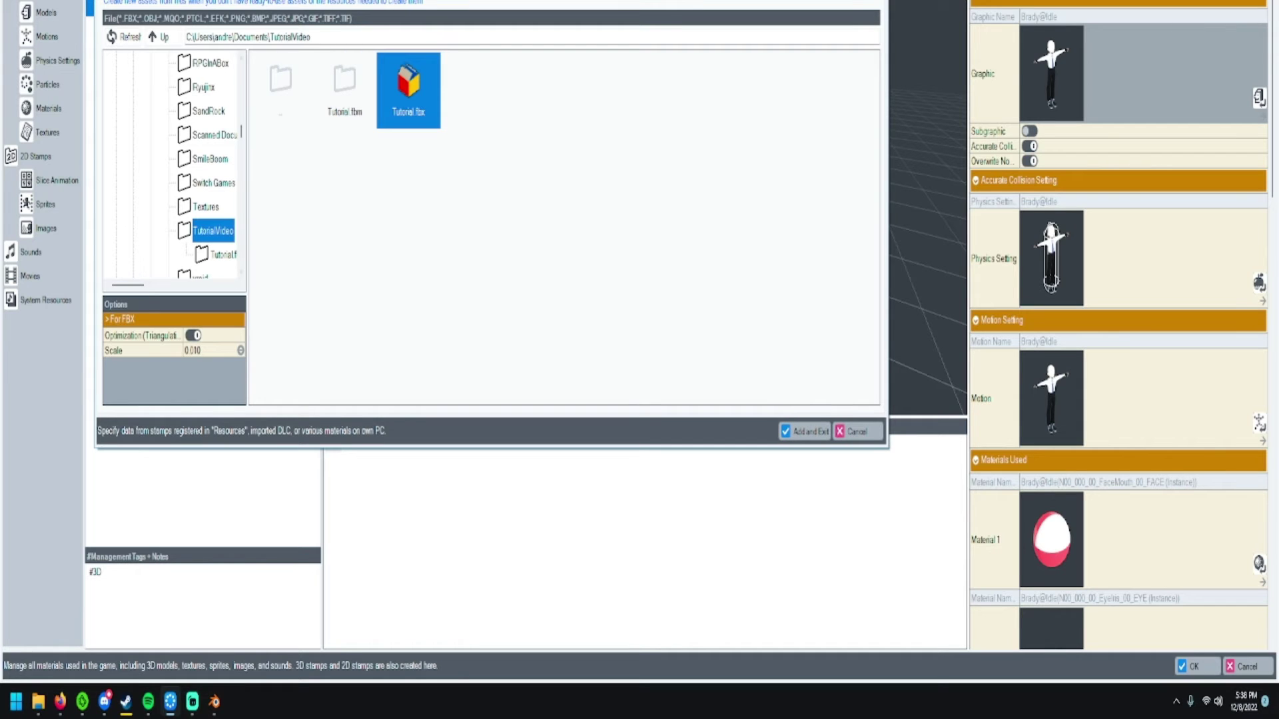
scroll(173, 166, "up", 5)
scroll(174, 167, "down", 1)
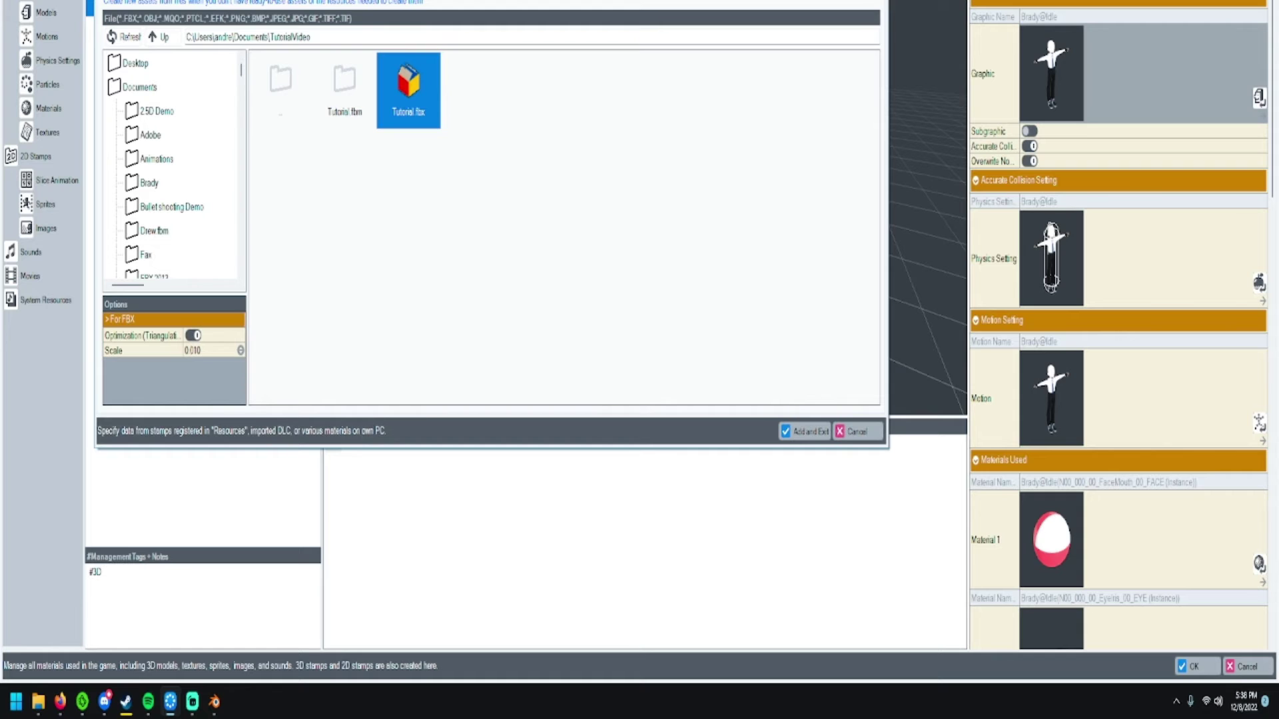
key("Return")
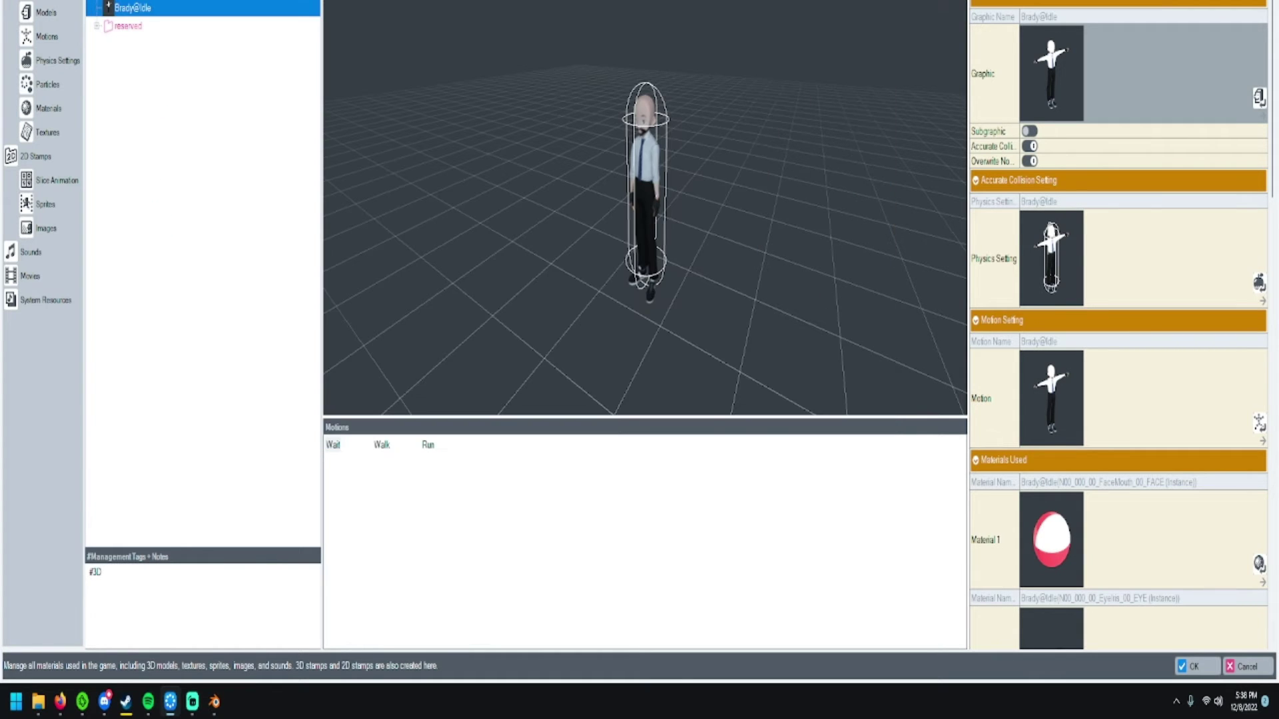
- Move Idle.fbx from Downloads into the TutorialVideo folder
mouse_move(37, 702)
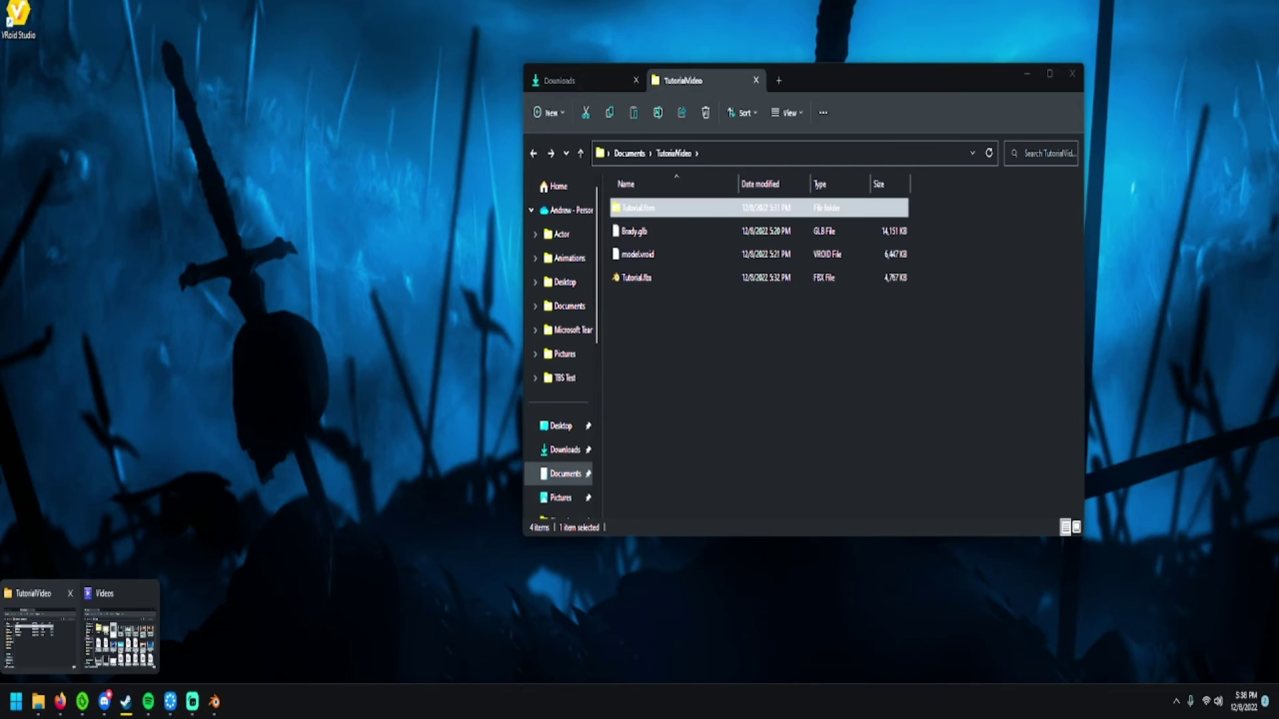
left_click(38, 633)
left_click(560, 80)
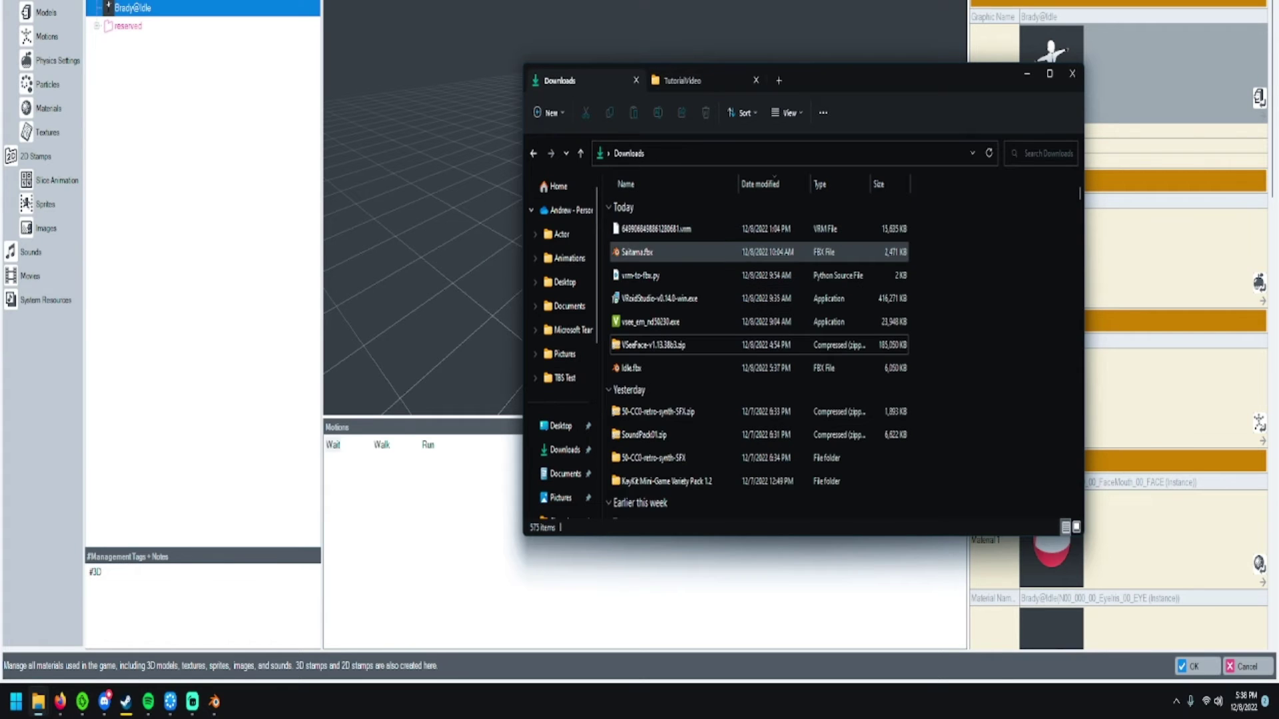
left_click_drag(633, 368, 664, 373)
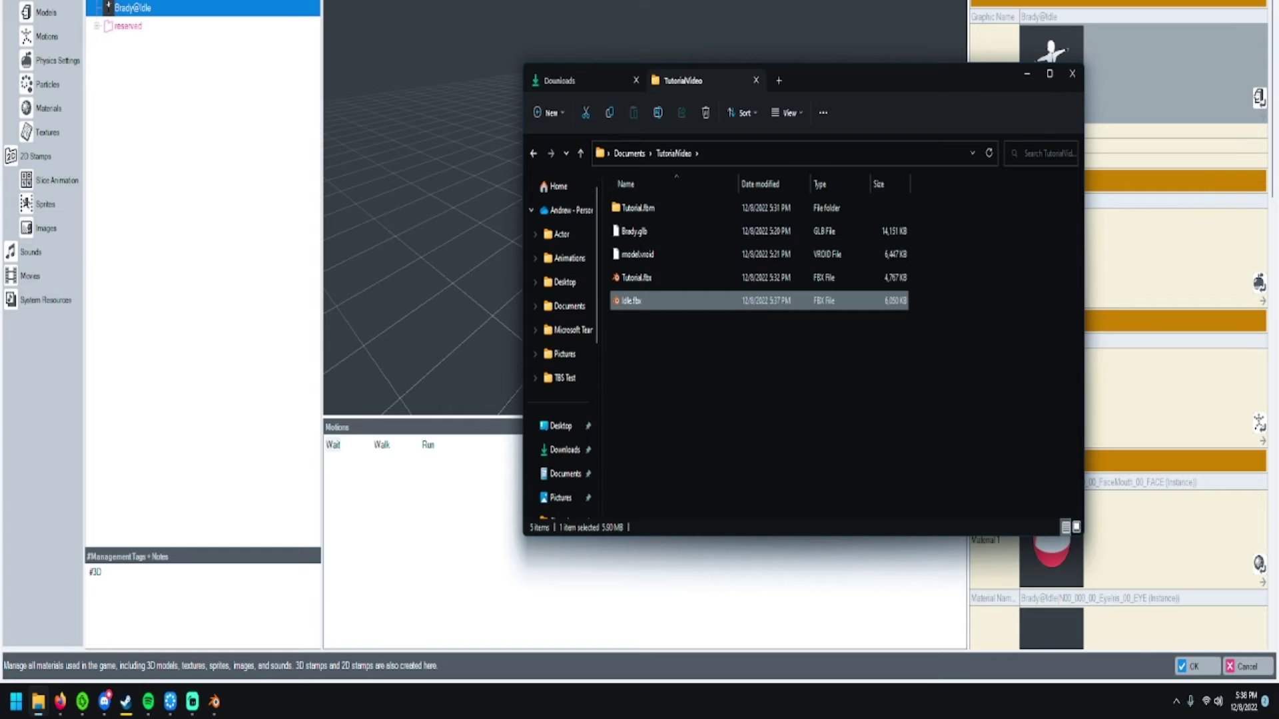
key("F2")
key("BackSpace")
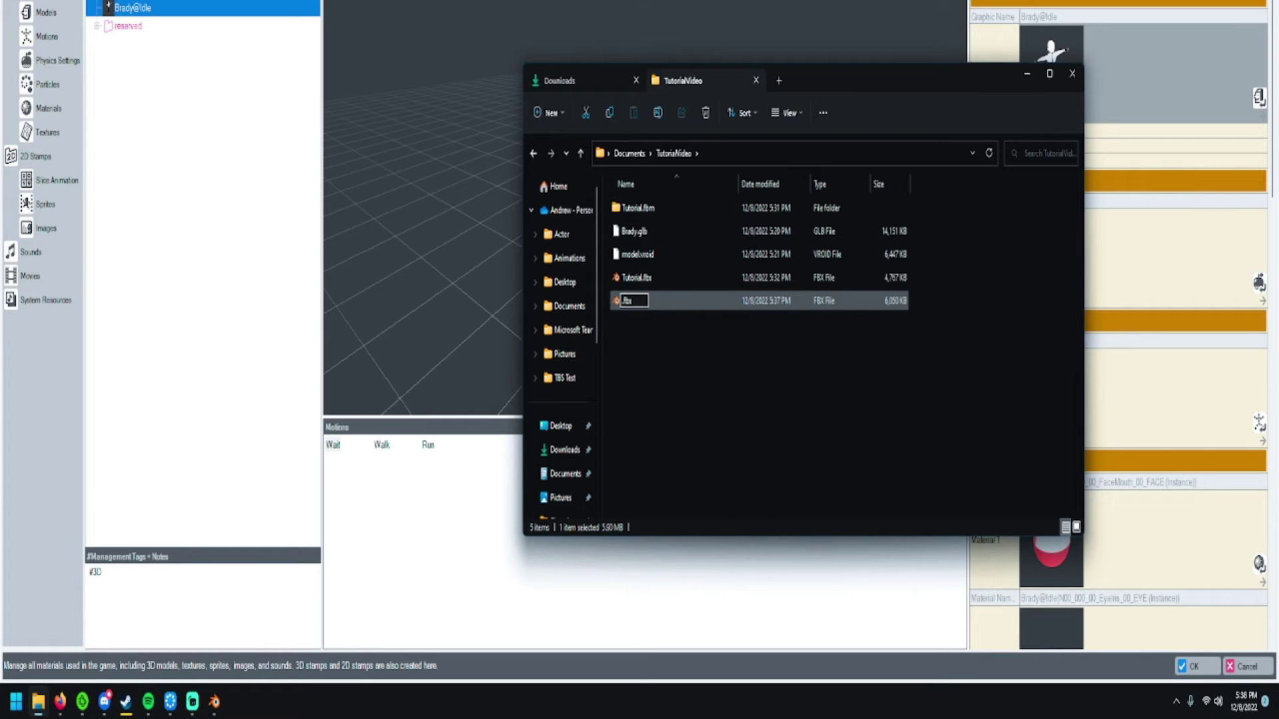
type("Wait@Tutorial")
key("Return")
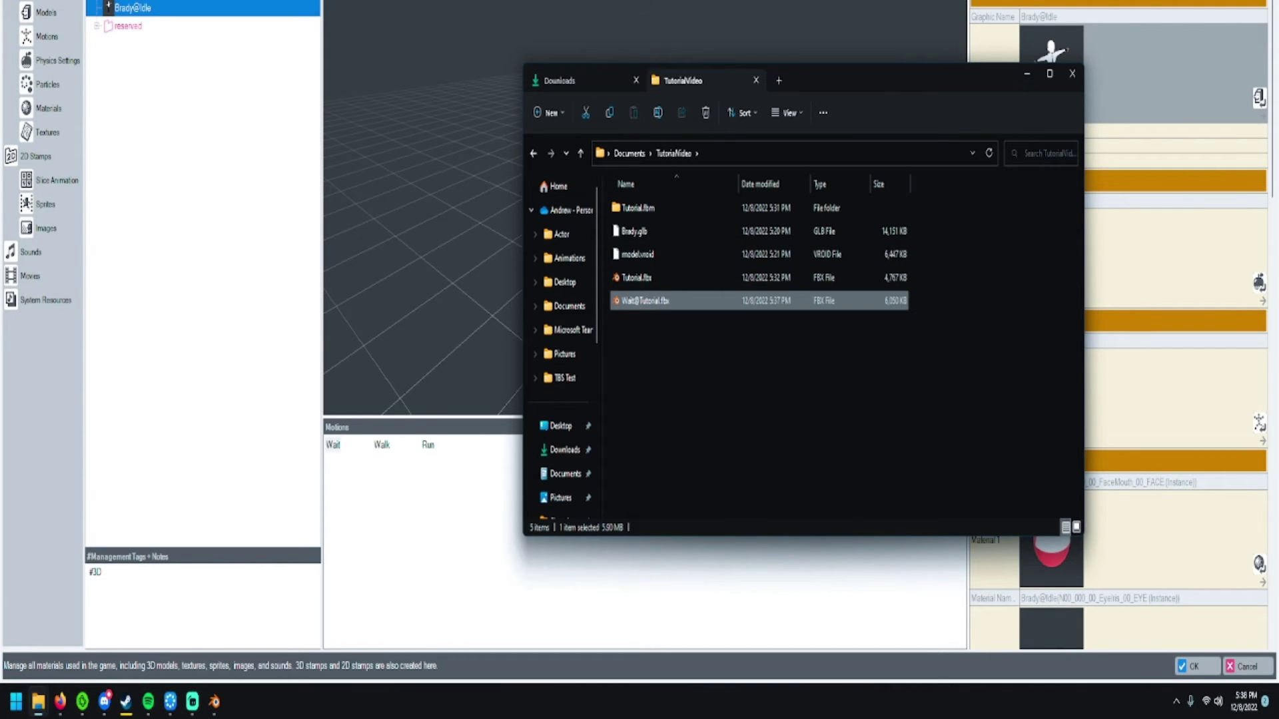
left_click_drag(866, 73, 1021, 70)
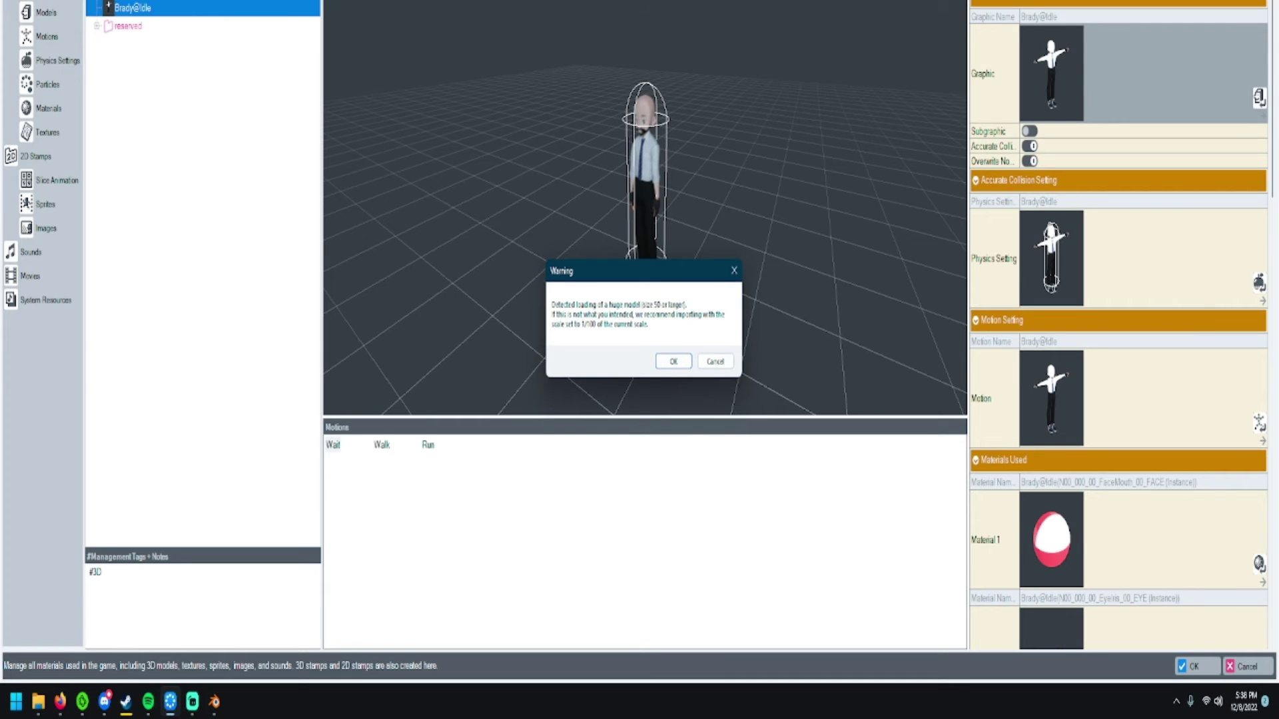
left_click(715, 361)
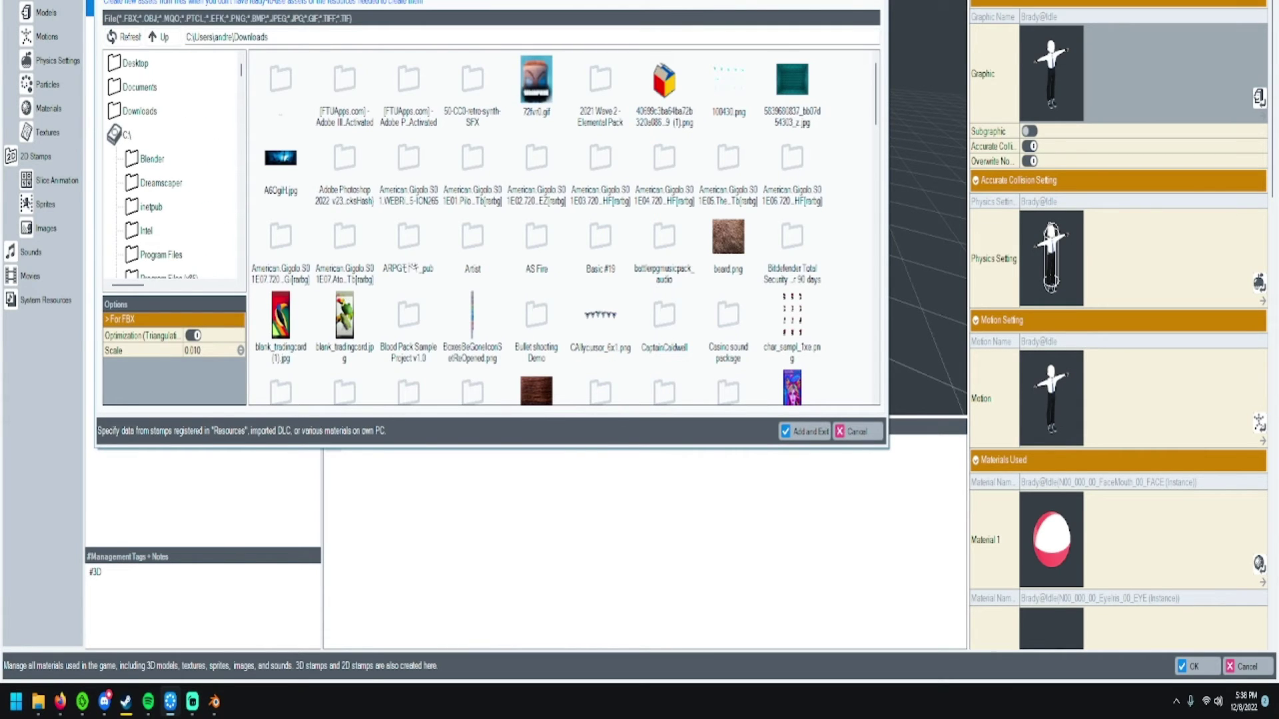
left_click(140, 87)
scroll(563, 227, "down", 5)
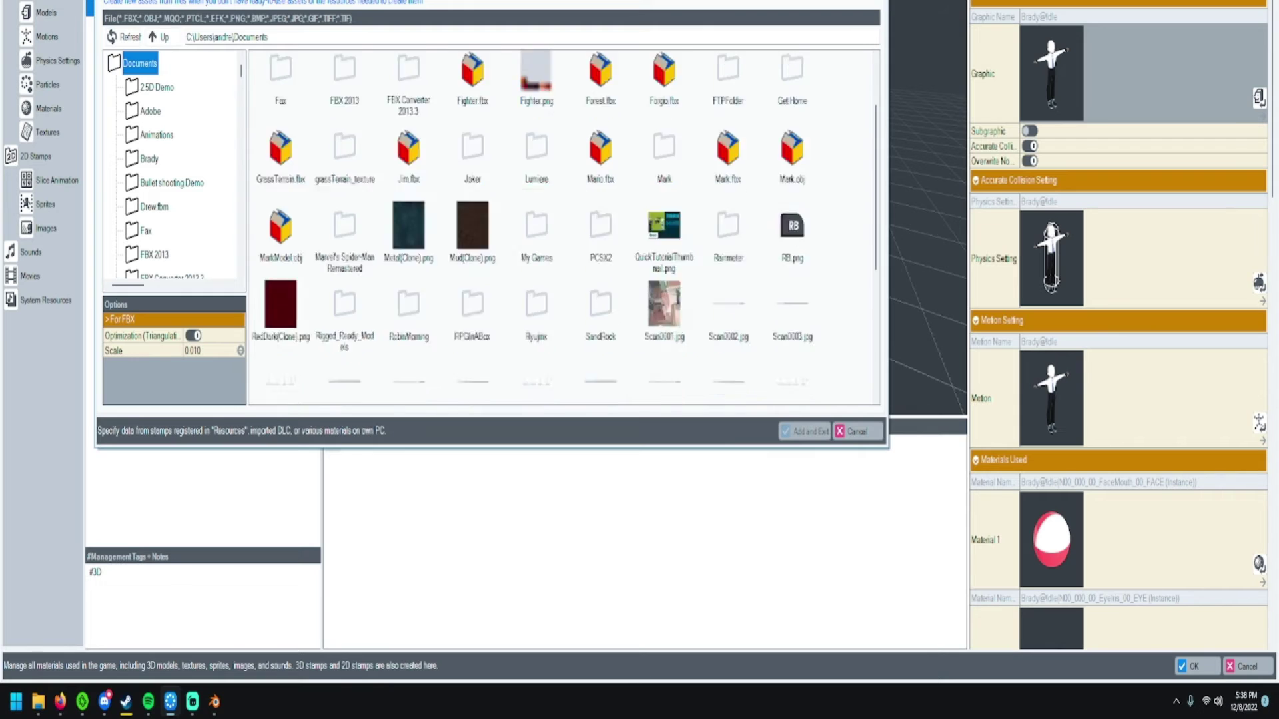
double_click(409, 277)
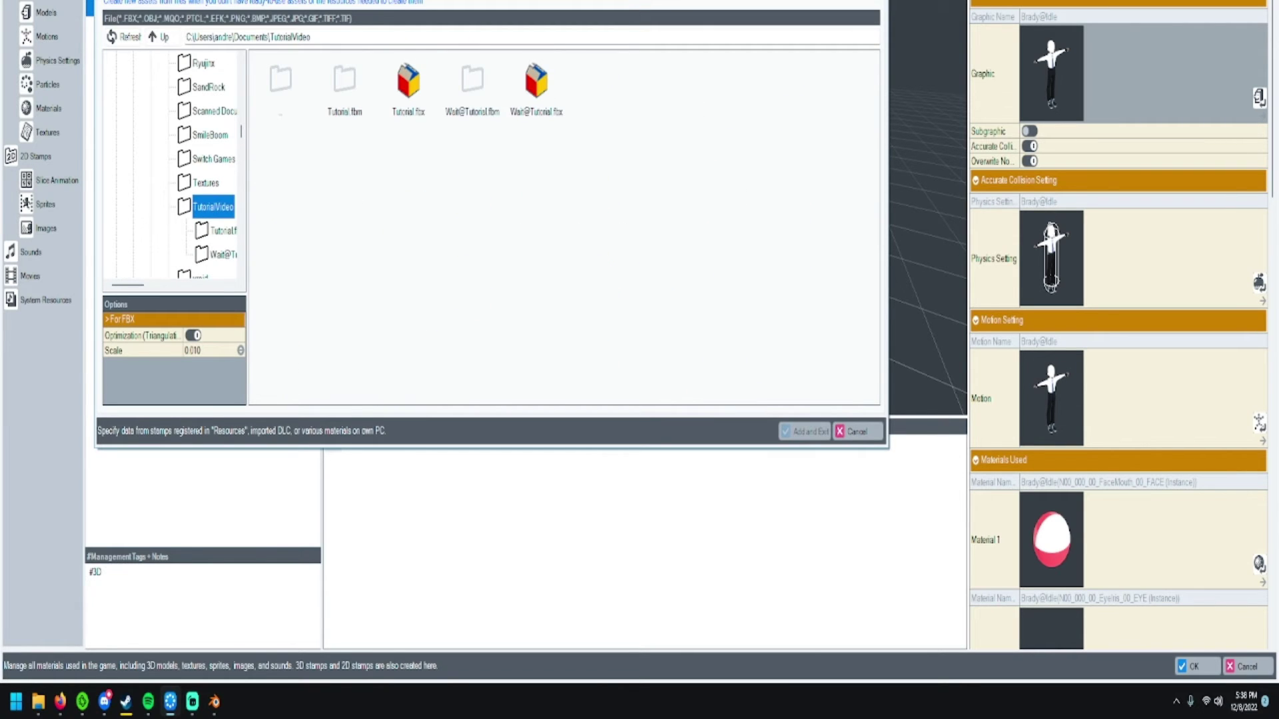
left_click(536, 90)
left_click(804, 431)
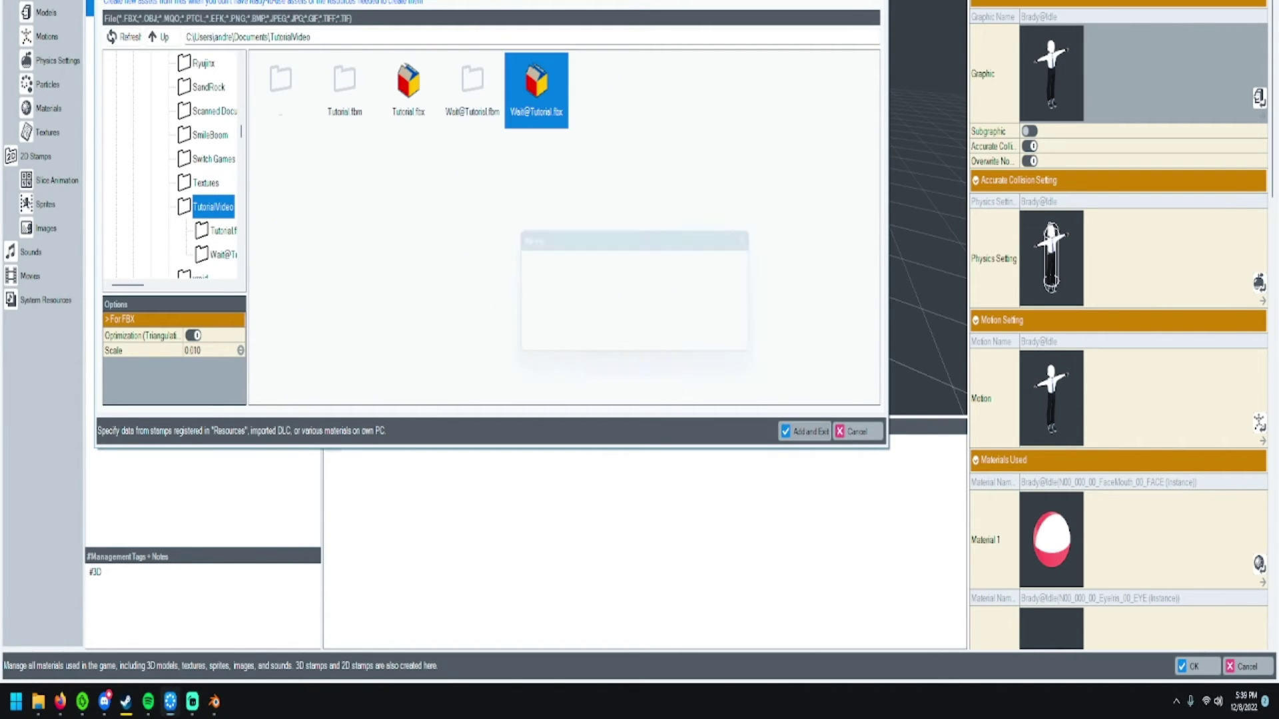
left_click(520, 317)
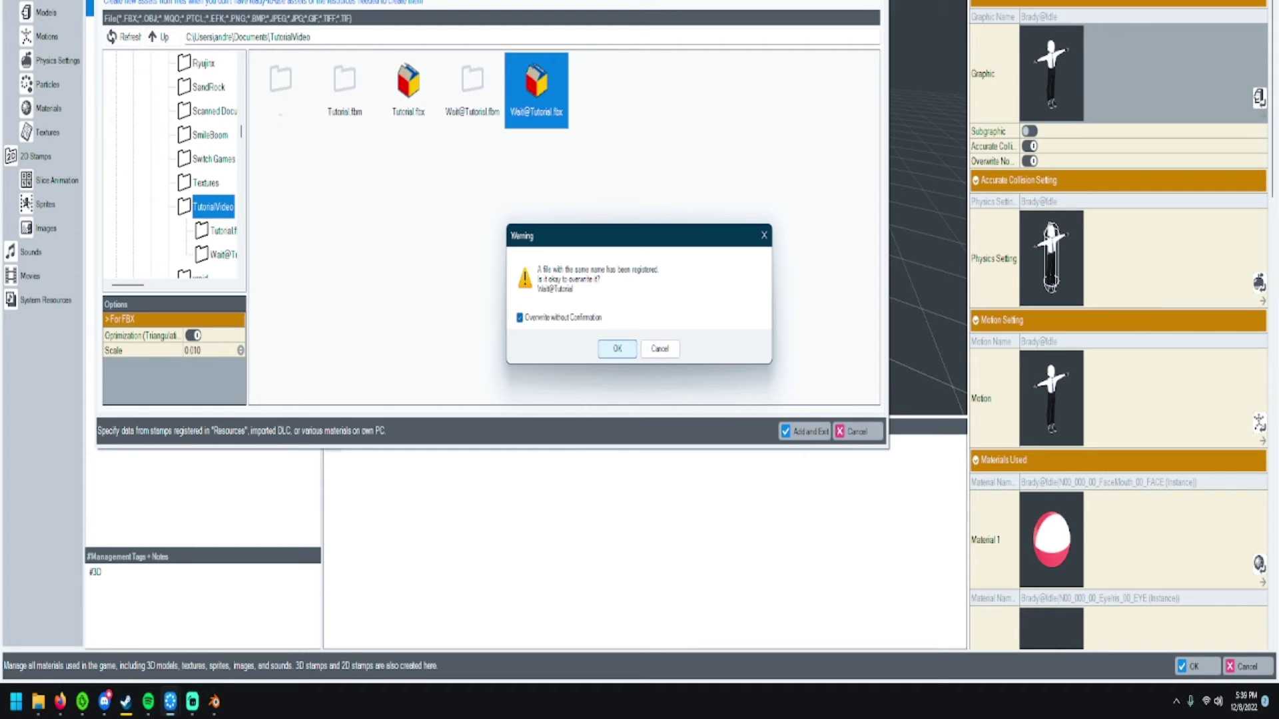
key("Return")
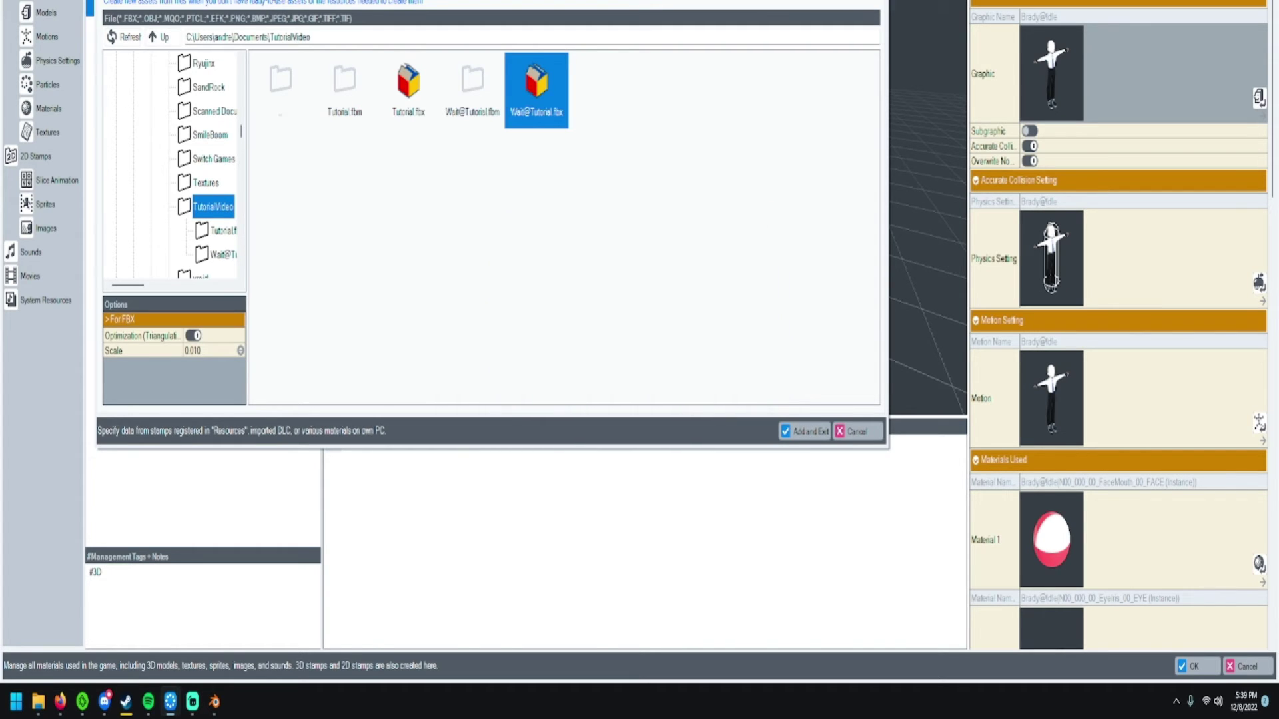
key("Return")
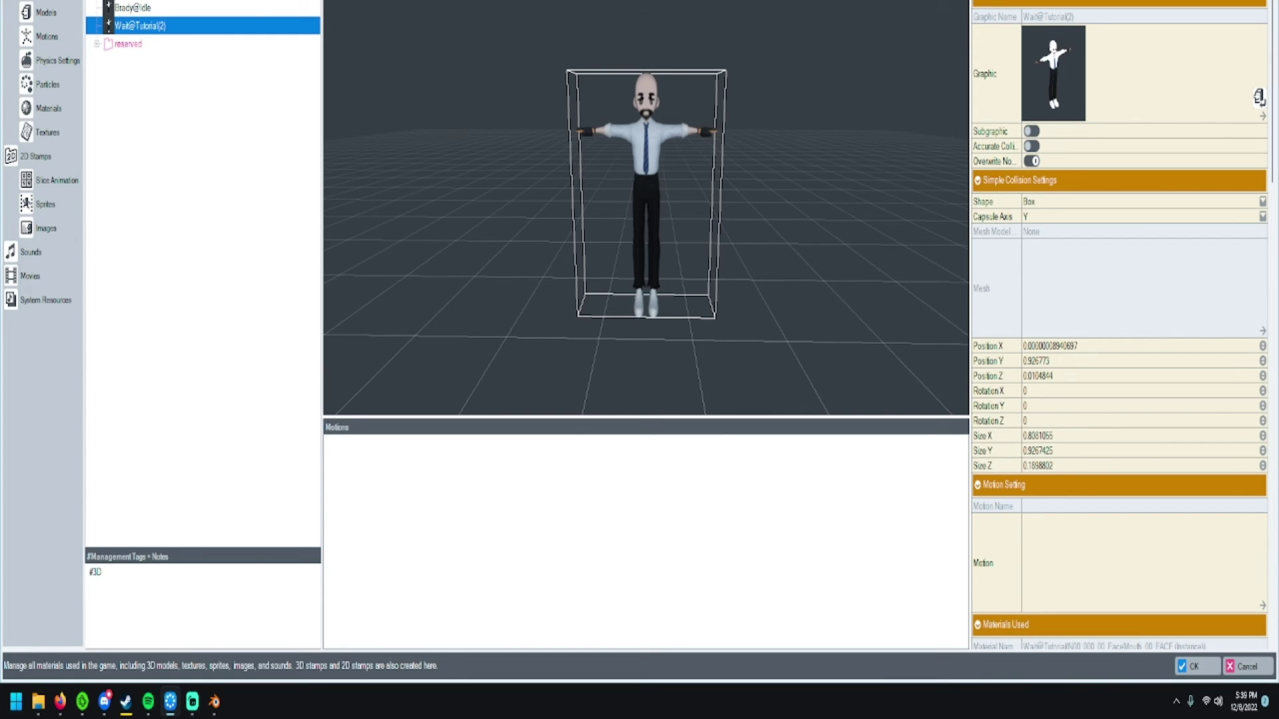
- Give the Wait@Tutorial EyeIris material the map_discard shader
left_click(1196, 666)
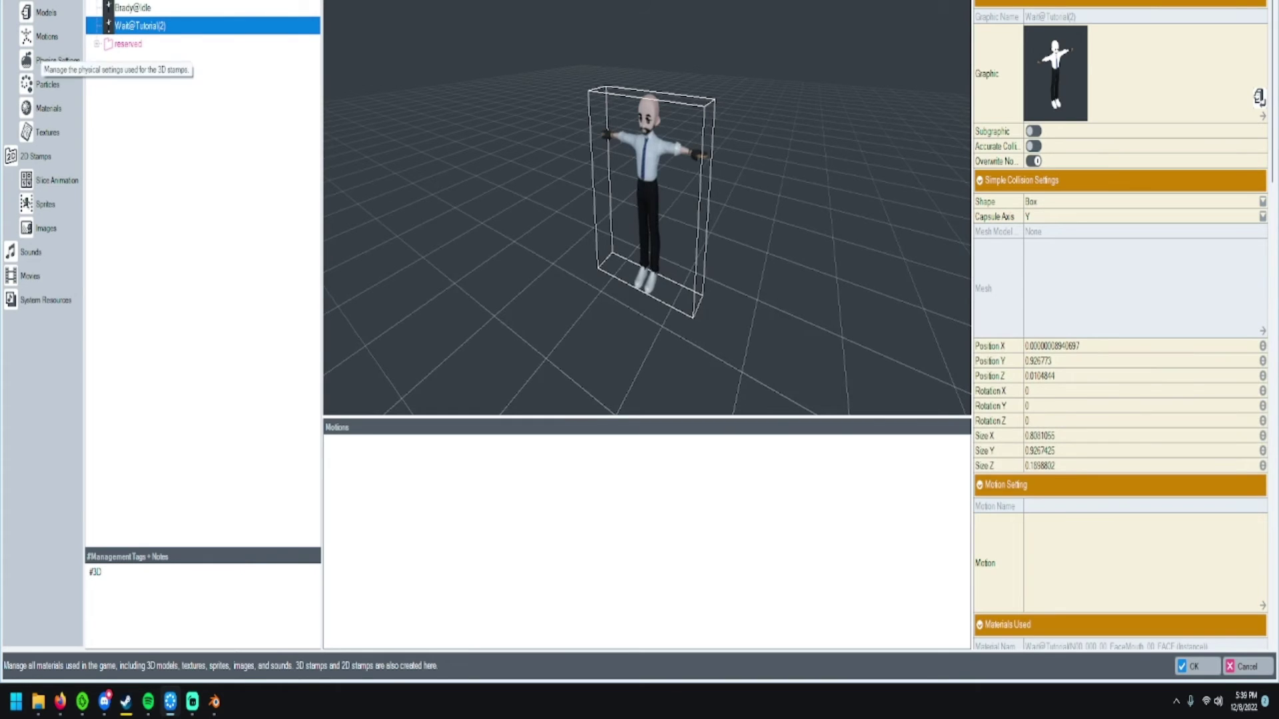
left_click(40, 108)
scroll(210, 257, "down", 9)
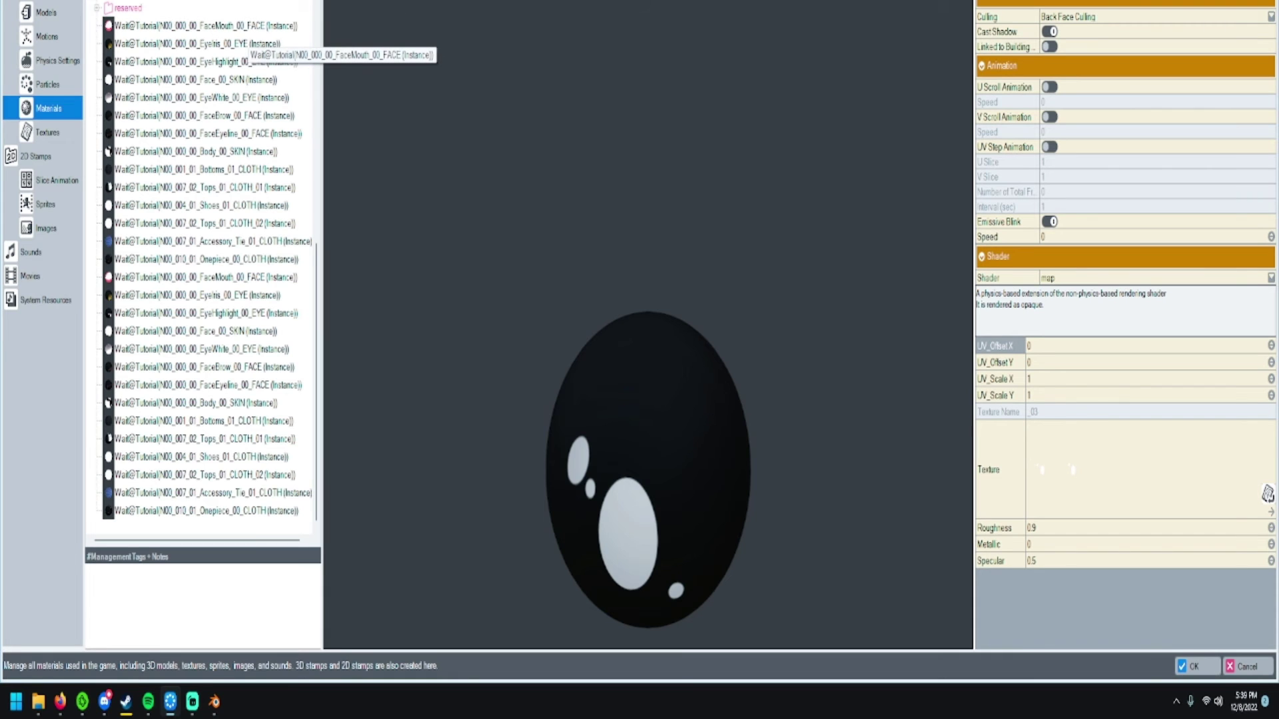
left_click(247, 27)
left_click(250, 42)
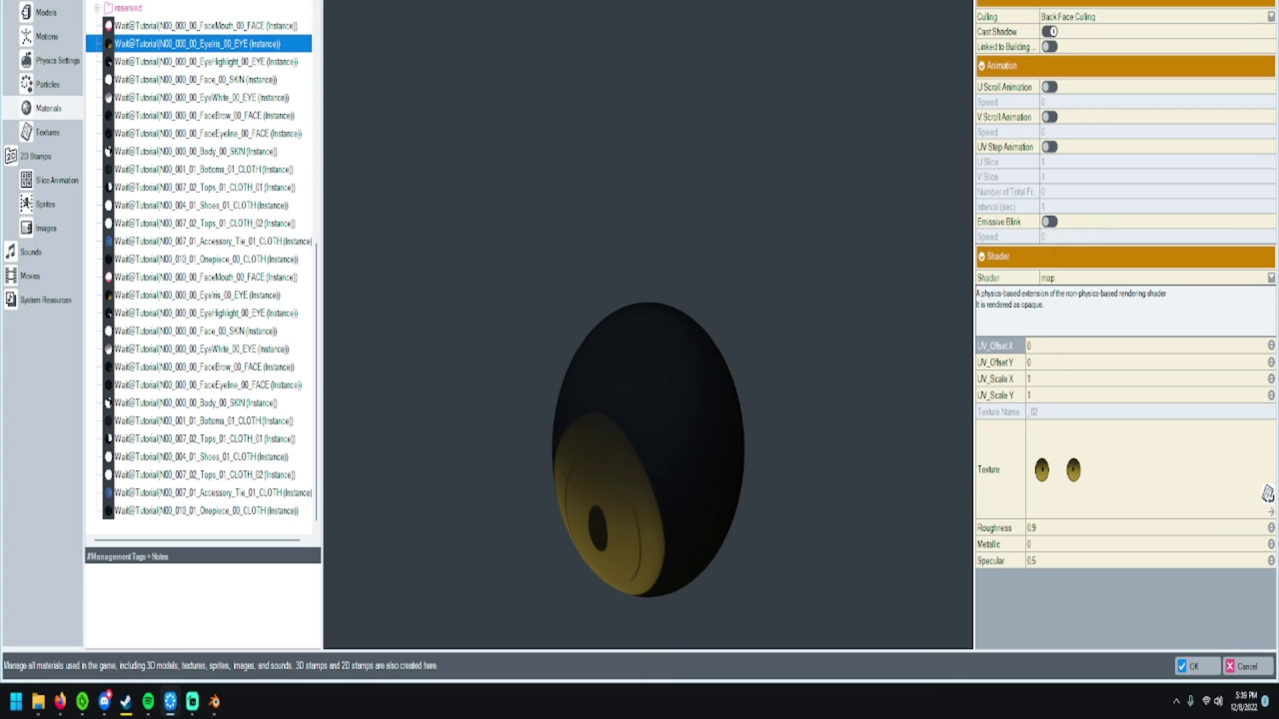
left_click(1156, 278)
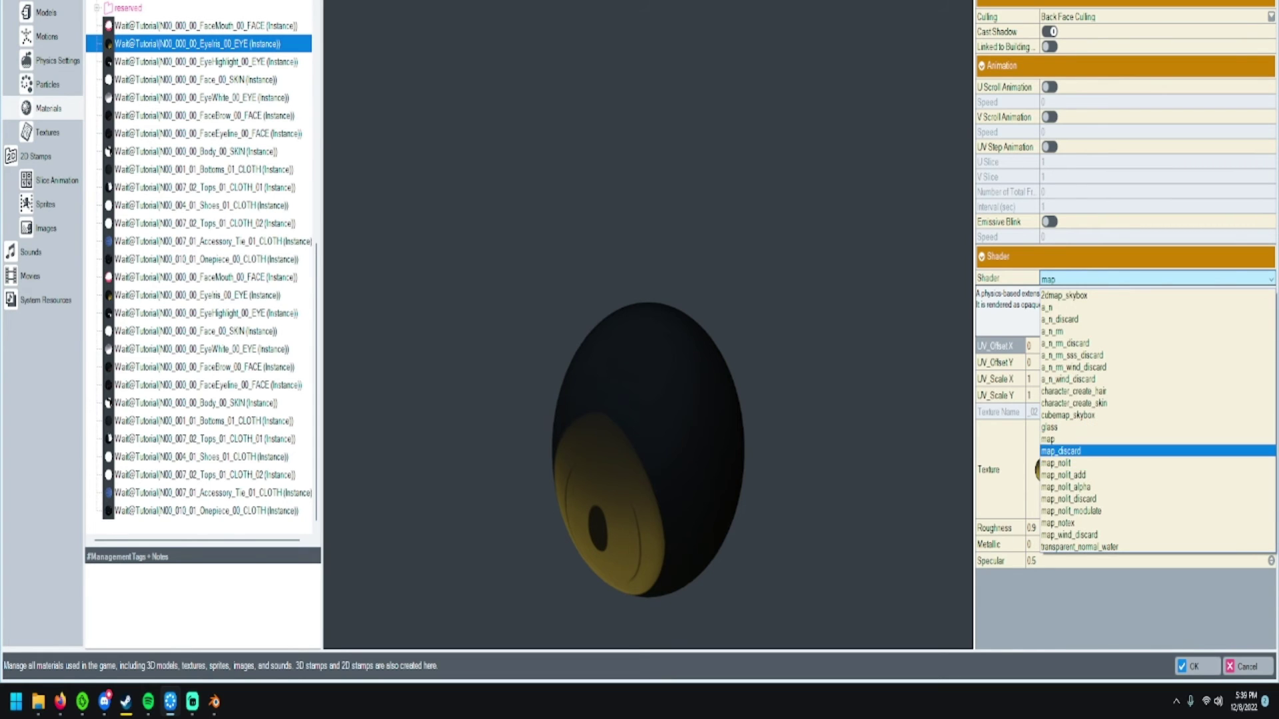
key("Escape")
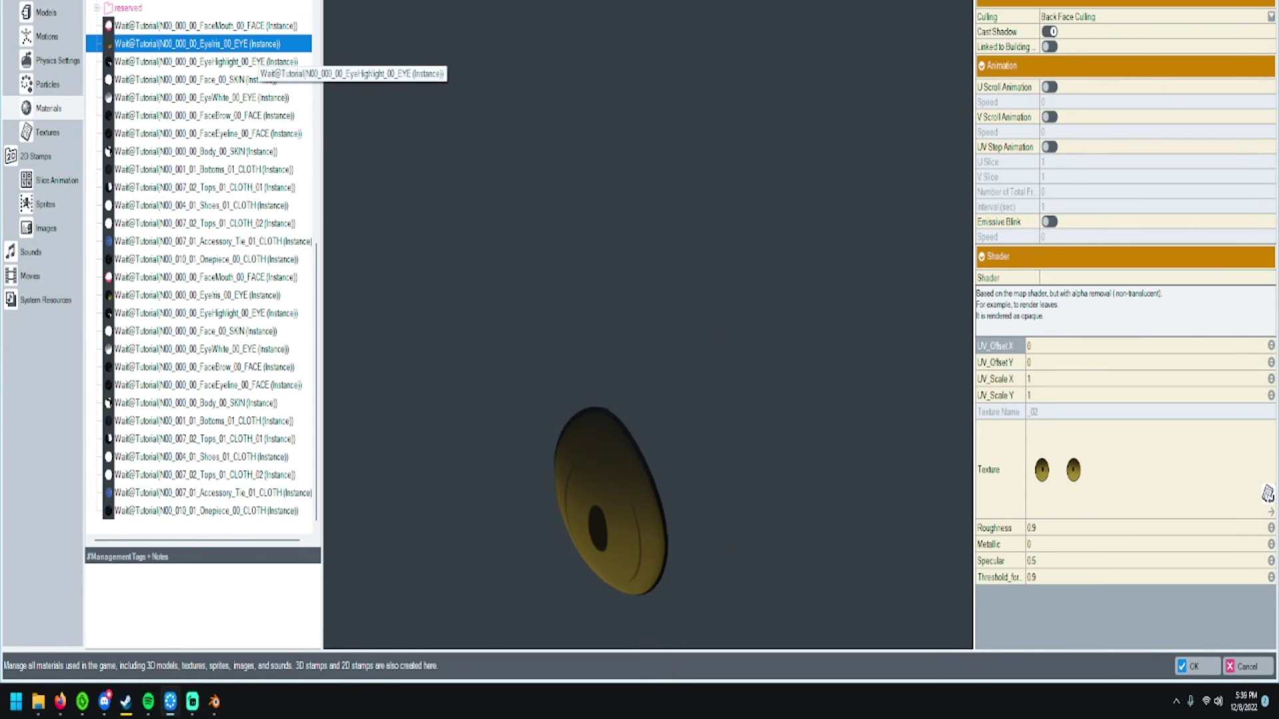
- Set the EyeHighlight material's shader to map_nolit
left_click(253, 61)
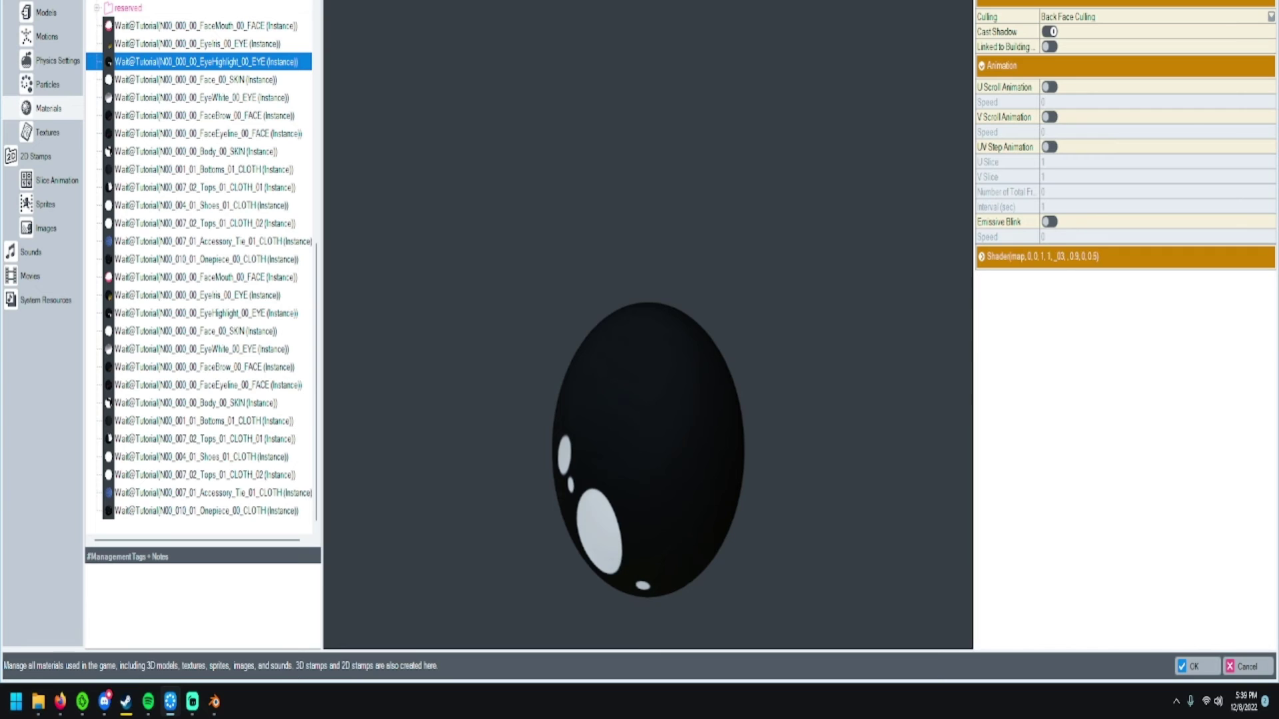
left_click(1100, 278)
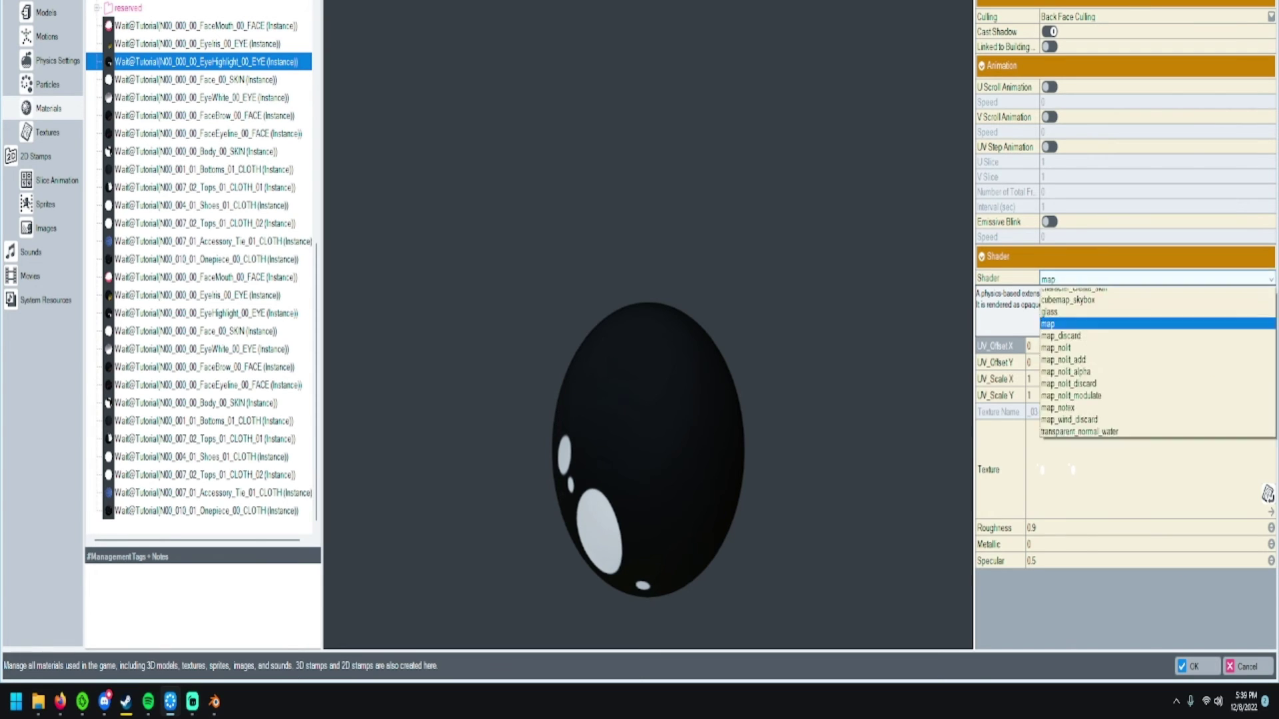
key("Down")
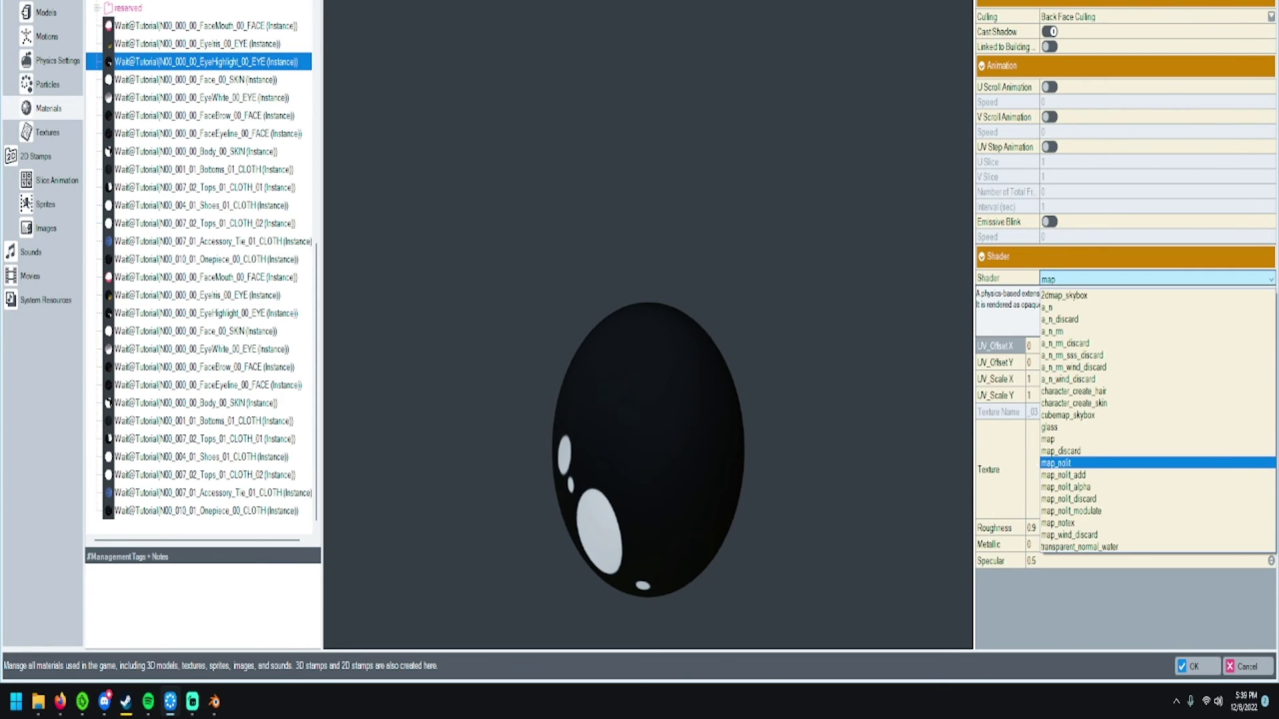
key("Return")
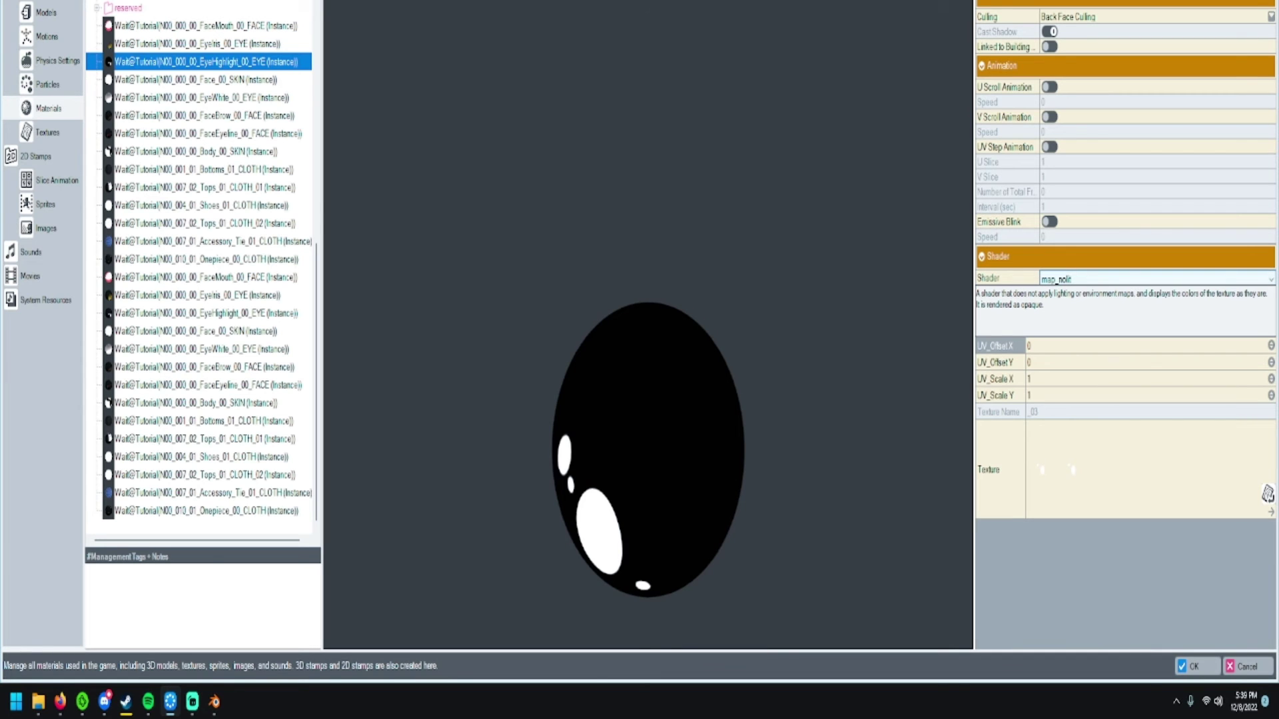
- Set the FaceBrow eyebrow material's shader to map_discard
left_click(270, 80)
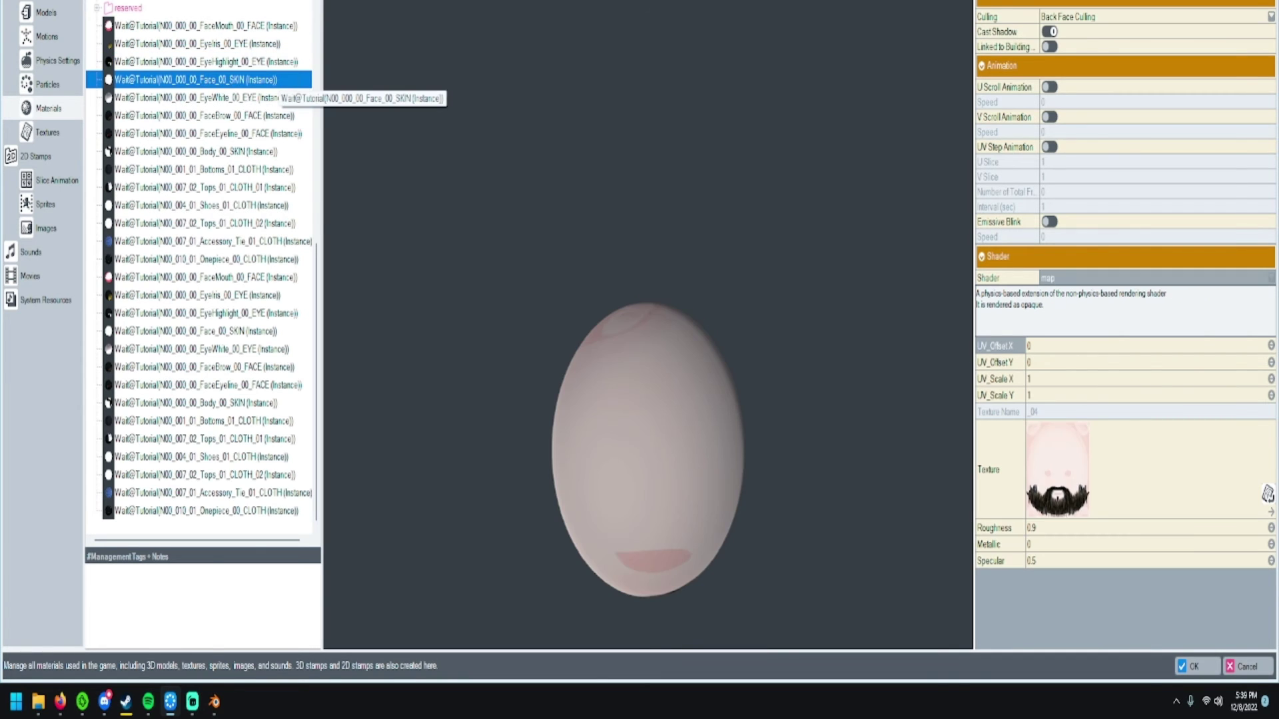
left_click(253, 97)
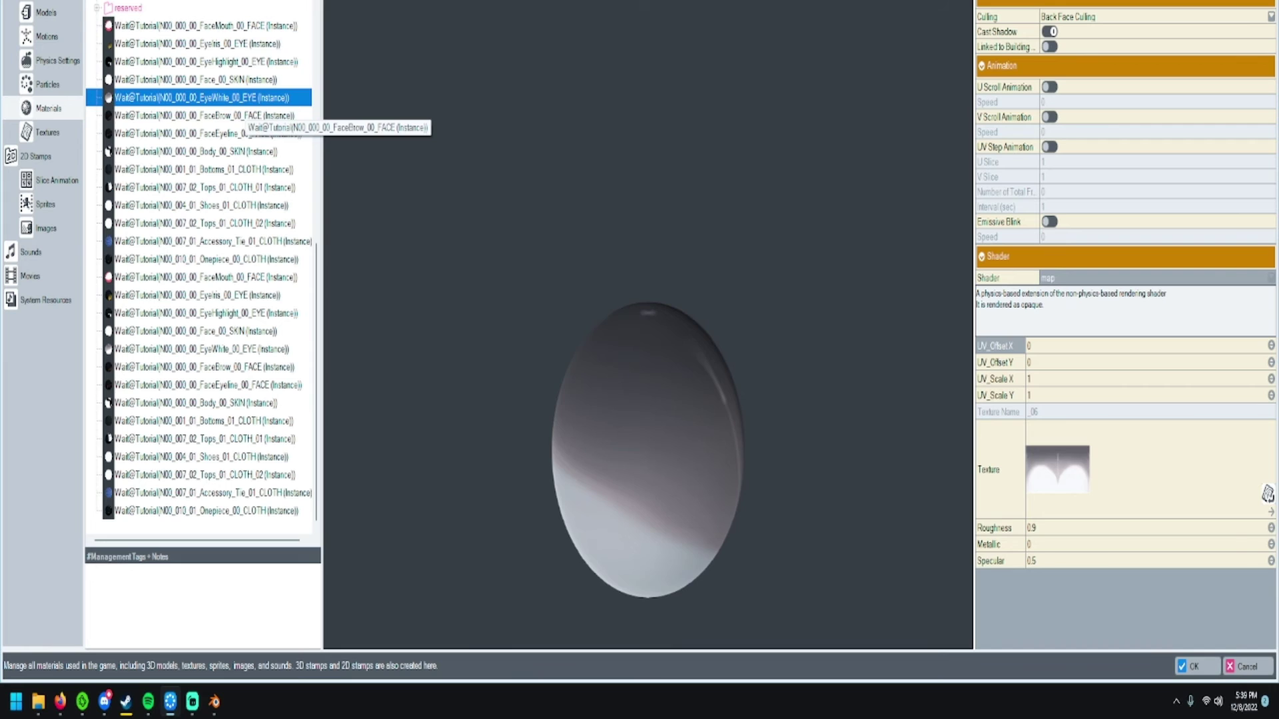
left_click(246, 115)
left_click(1155, 278)
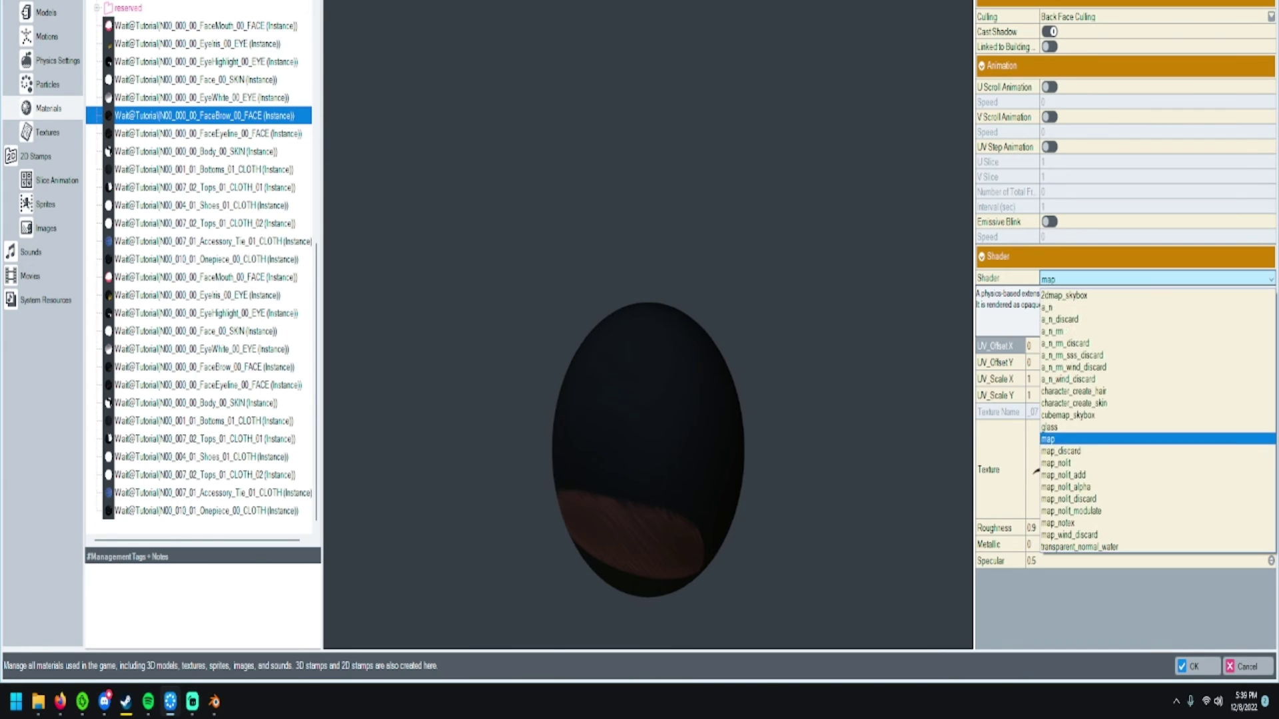
key("Return")
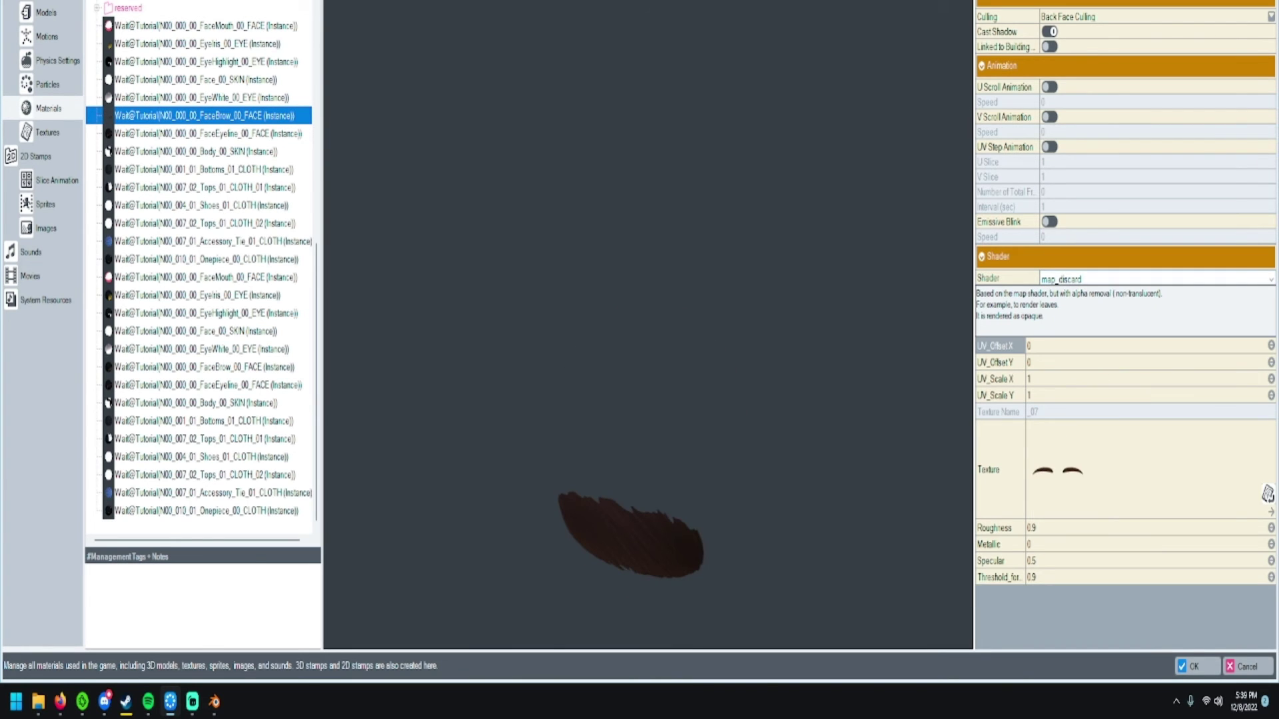
- Set the FaceEyeline material's shader to map_discard after briefly trying map_nolit
left_click(239, 134)
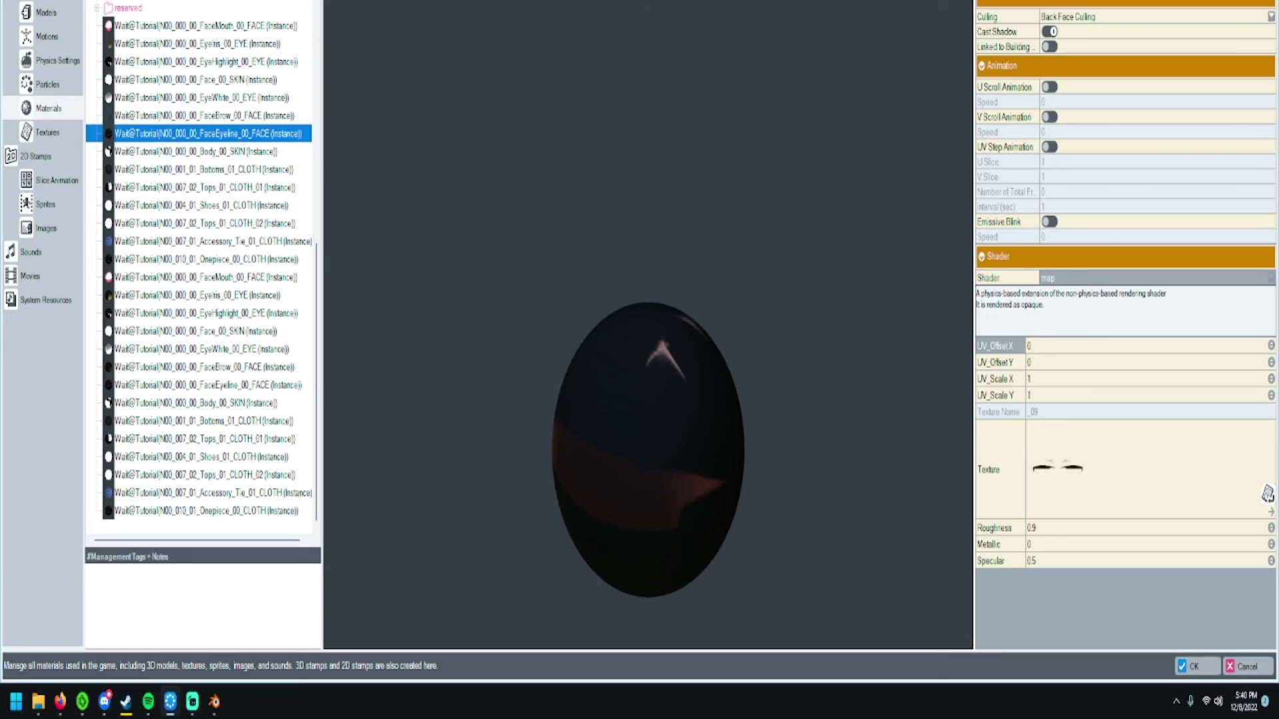
left_click(1156, 279)
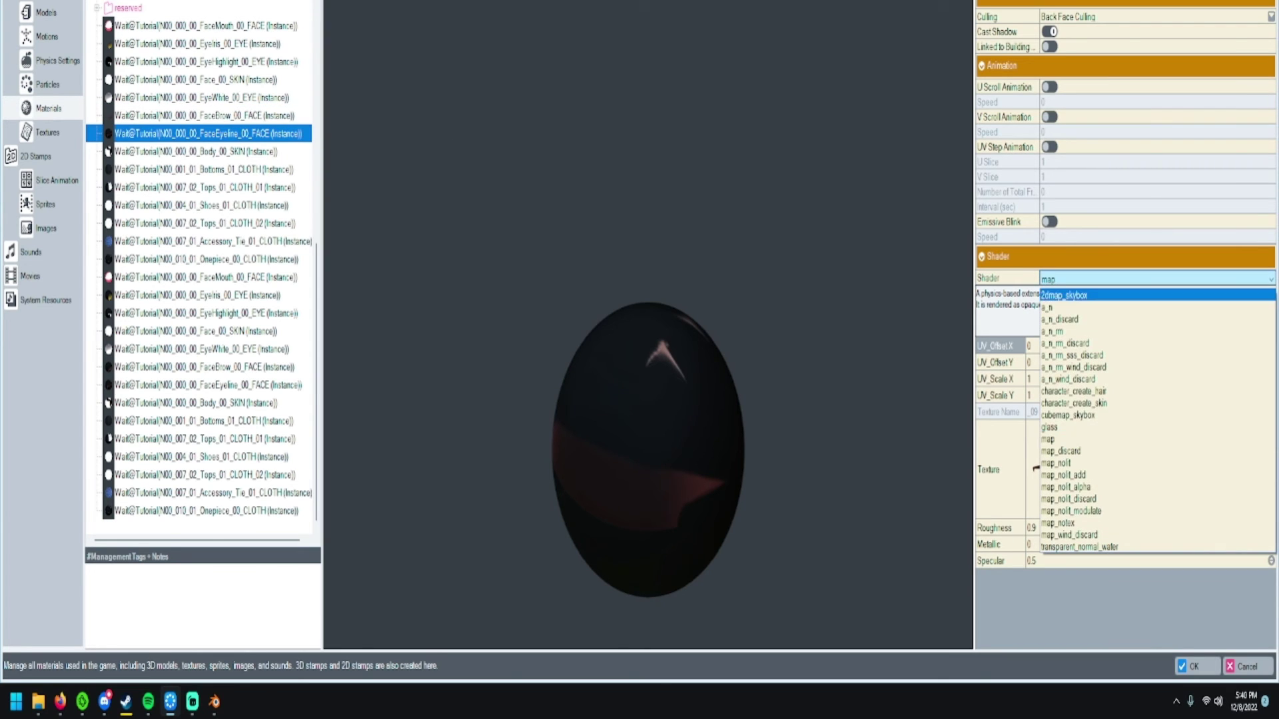
key("Up")
key("Return")
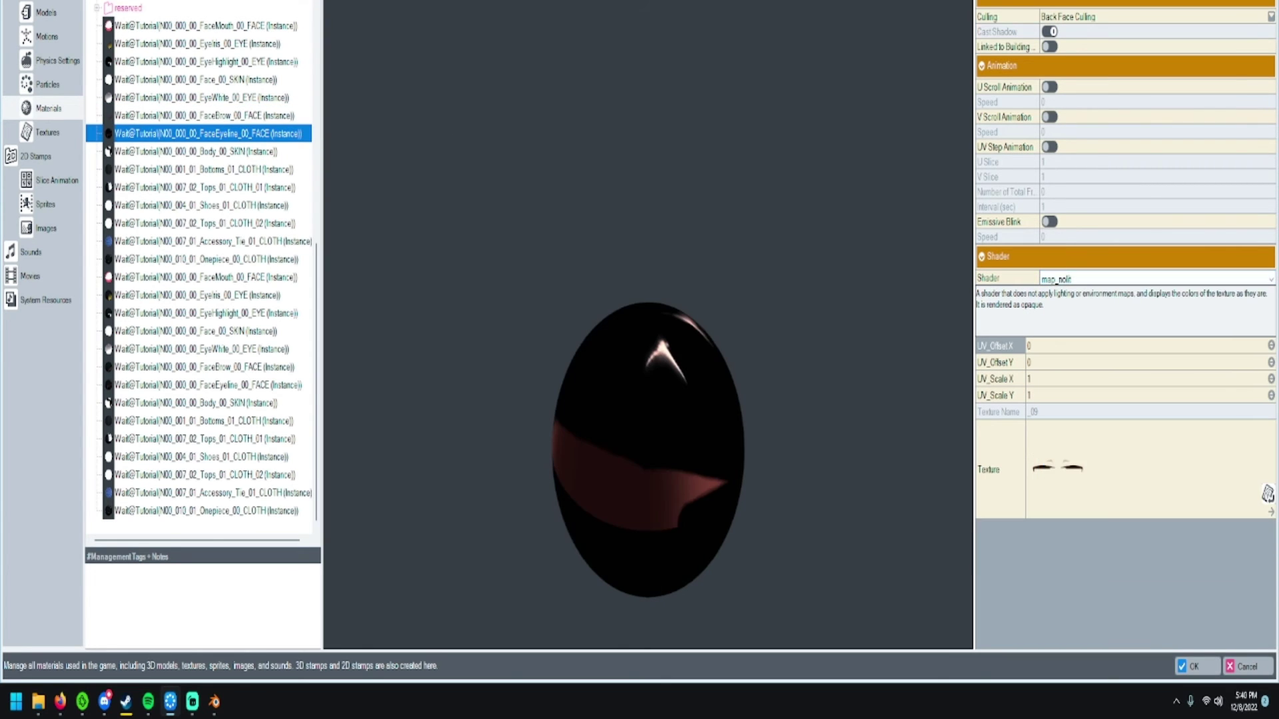
key("alt+Down")
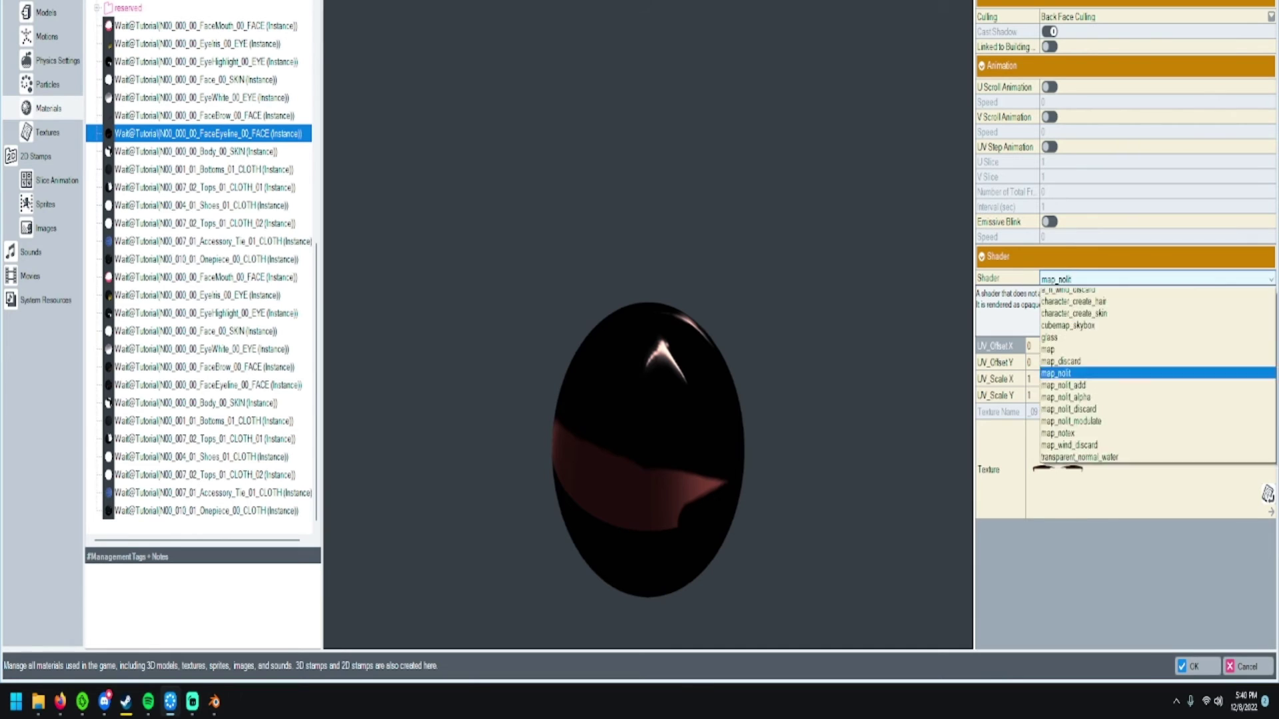
key("Up")
key("Down")
key("Down")
key("Down")
key("Down")
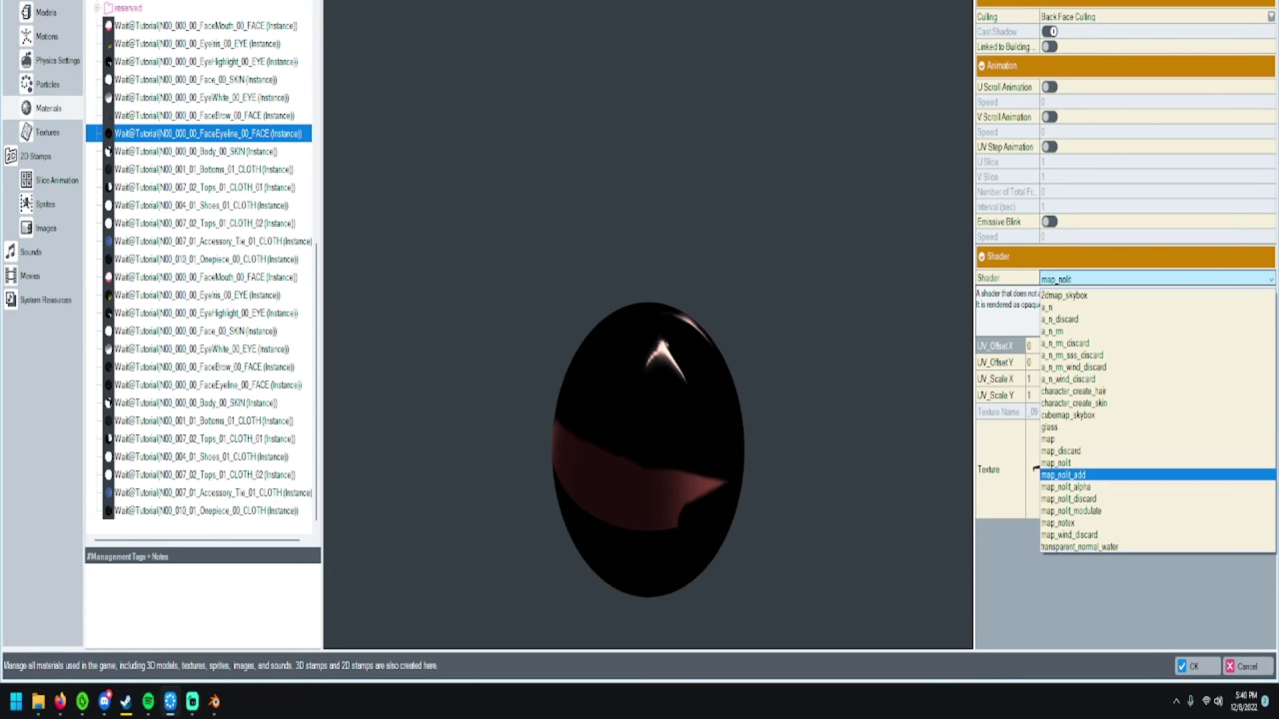
key("Up")
key("Up")
key("Up")
key("Up")
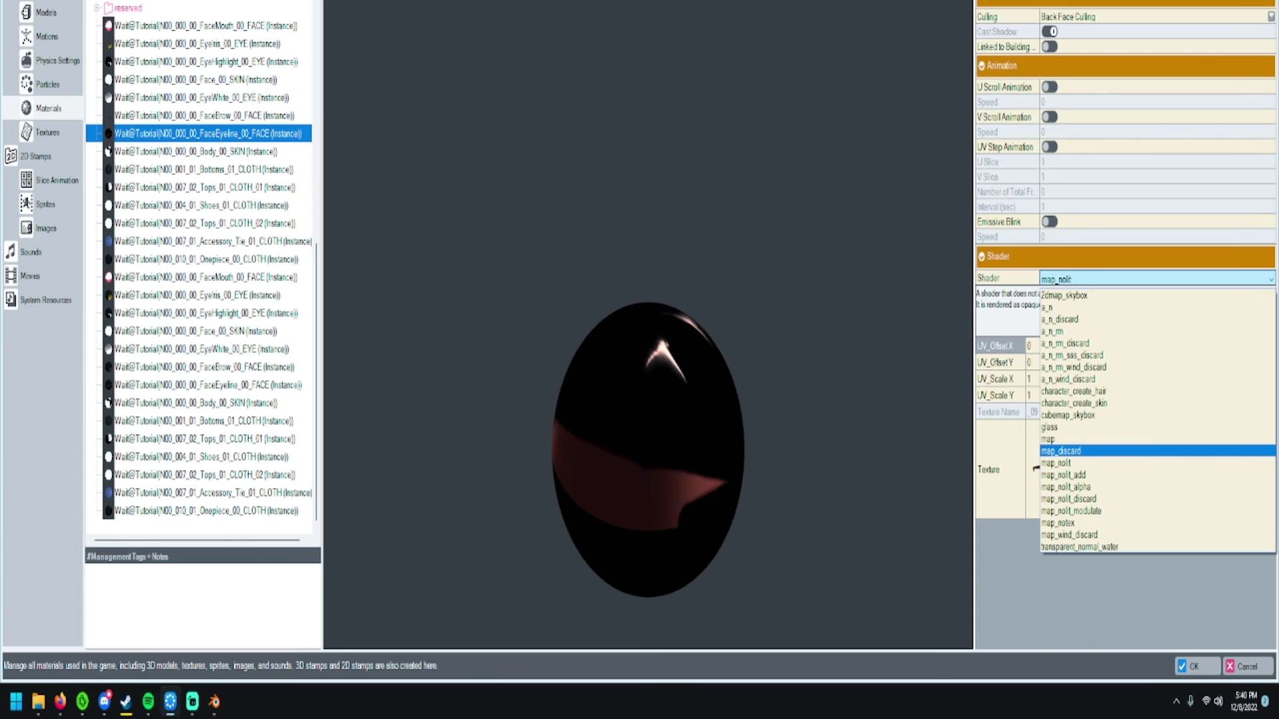
key("Return")
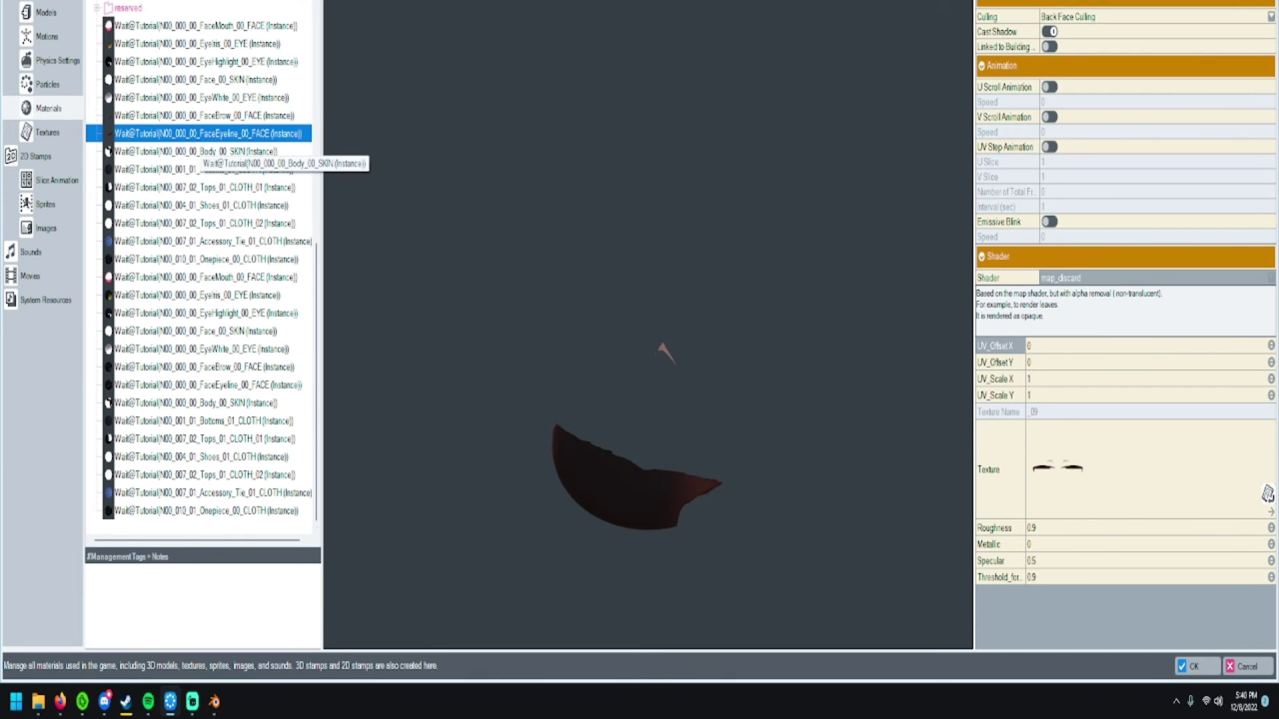
- Switch the Body_00_SKIN and Tops_01_CLOTH_01 materials to the map_discard shader
left_click(193, 151)
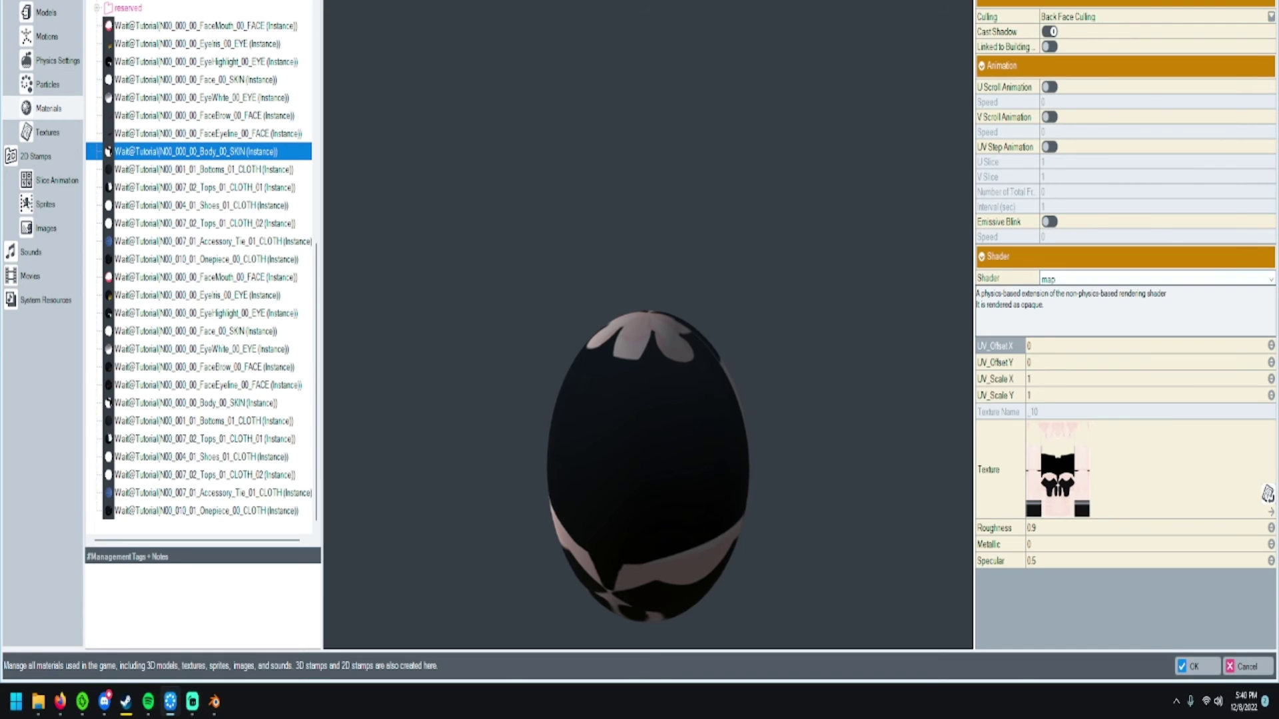
left_click(1156, 279)
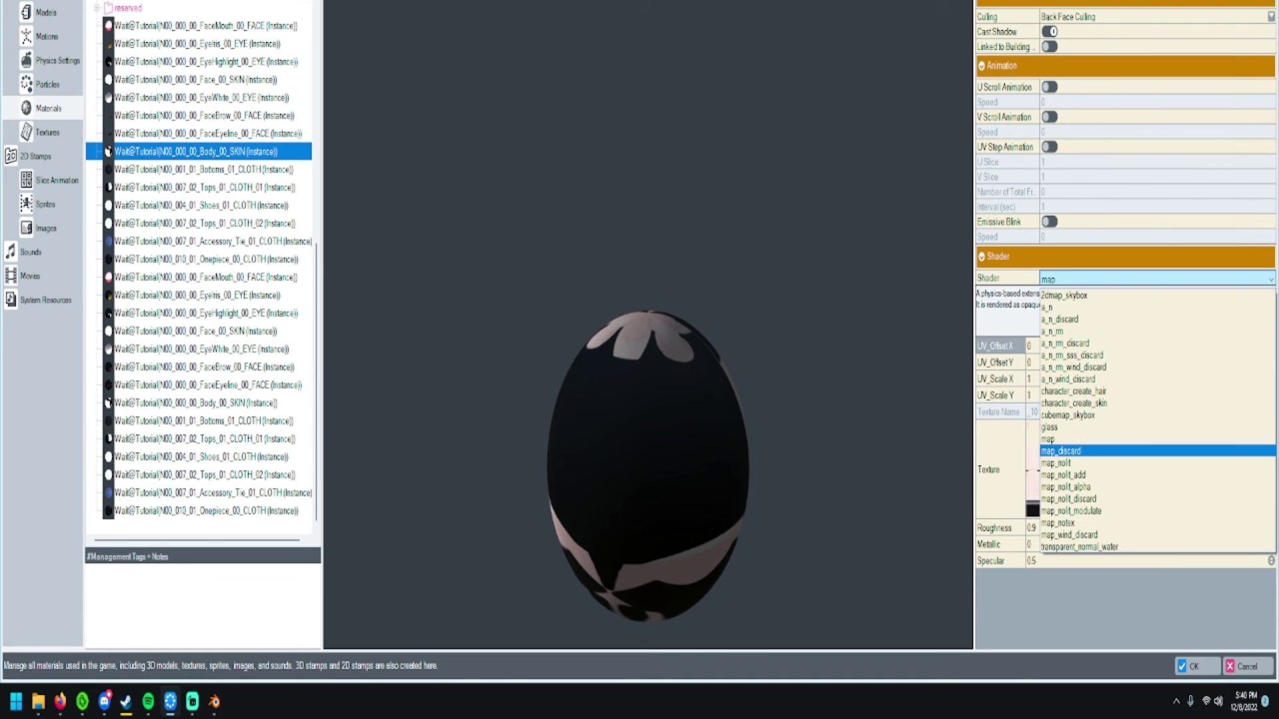
left_click(1070, 451)
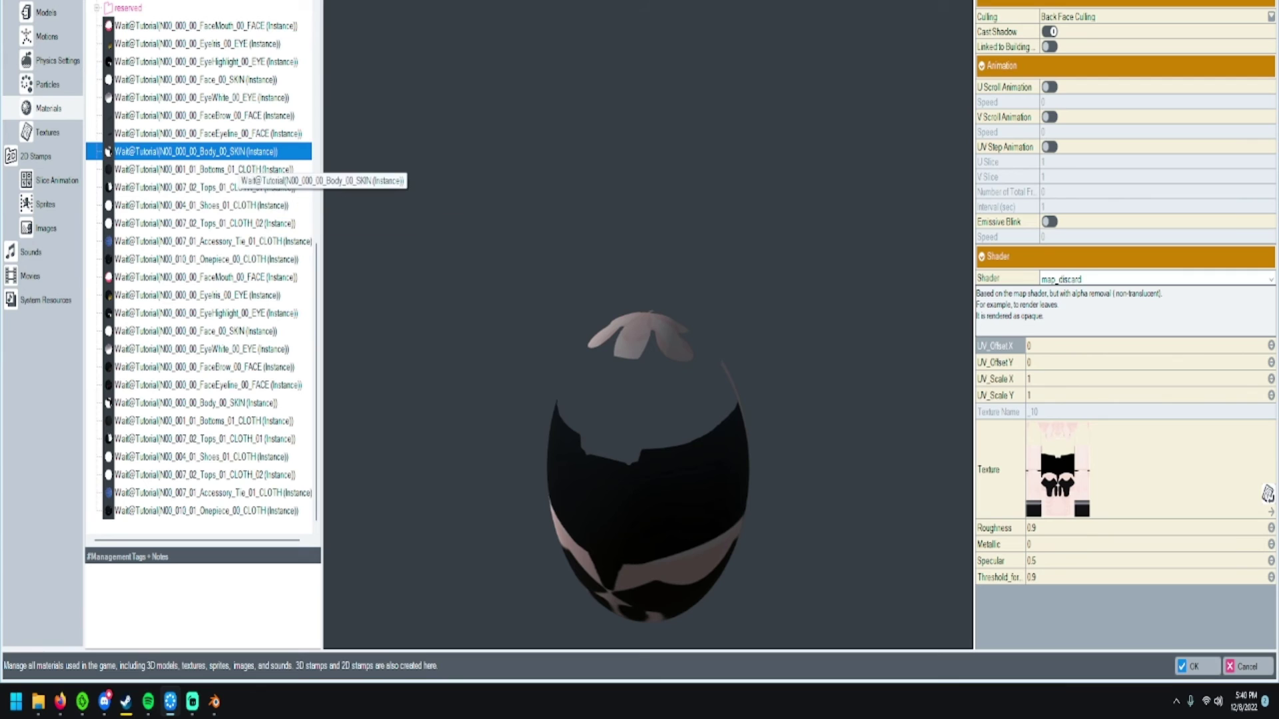
left_click(217, 170)
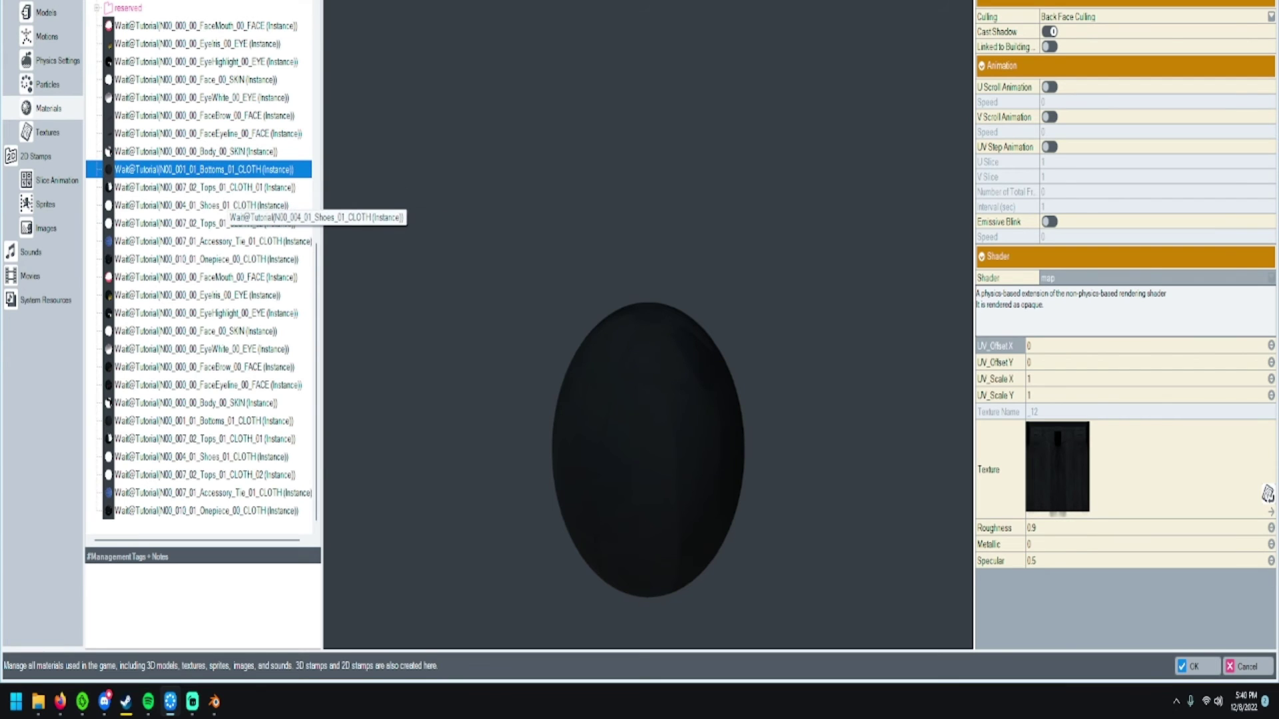
left_click(224, 205)
left_click(223, 187)
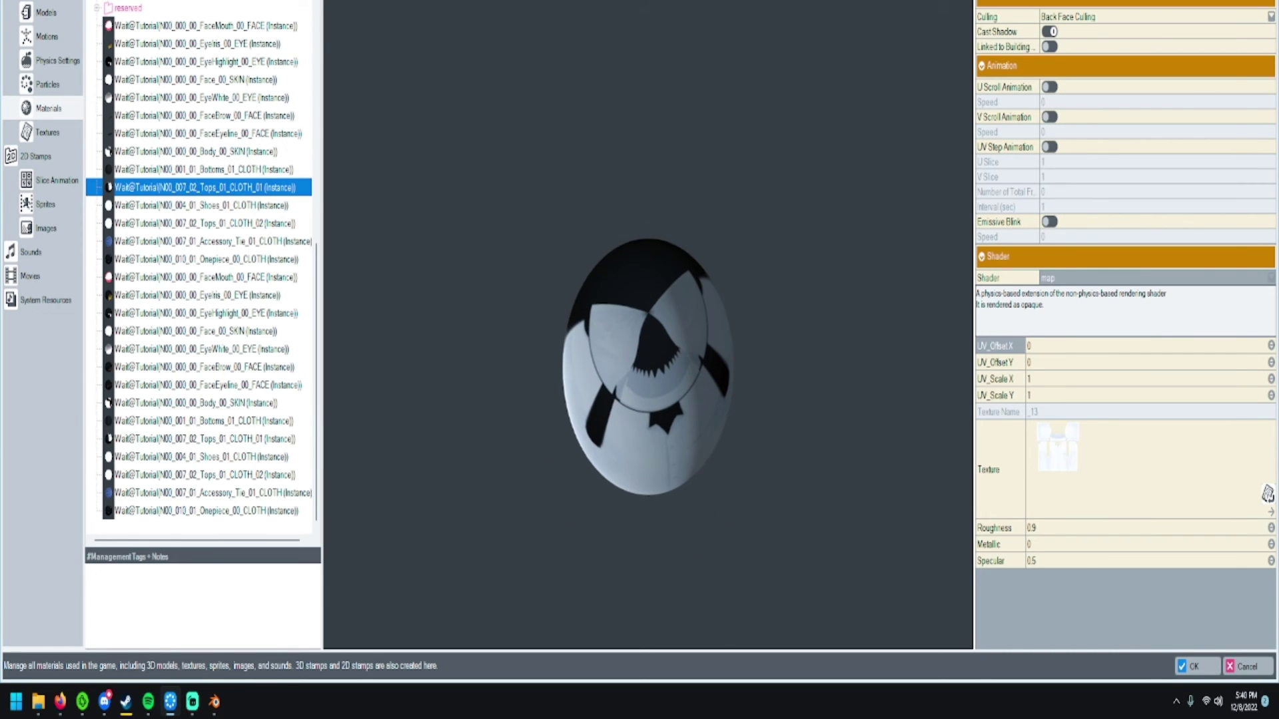
left_click(1156, 278)
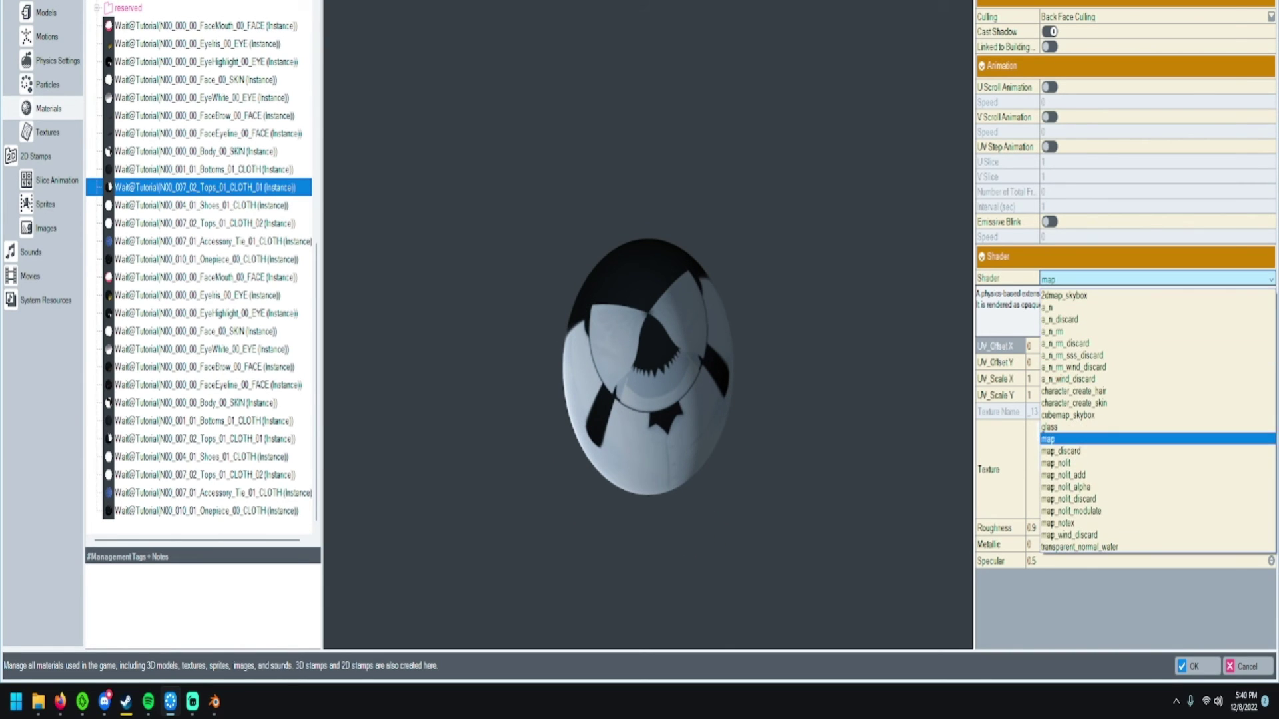
left_click(1079, 445)
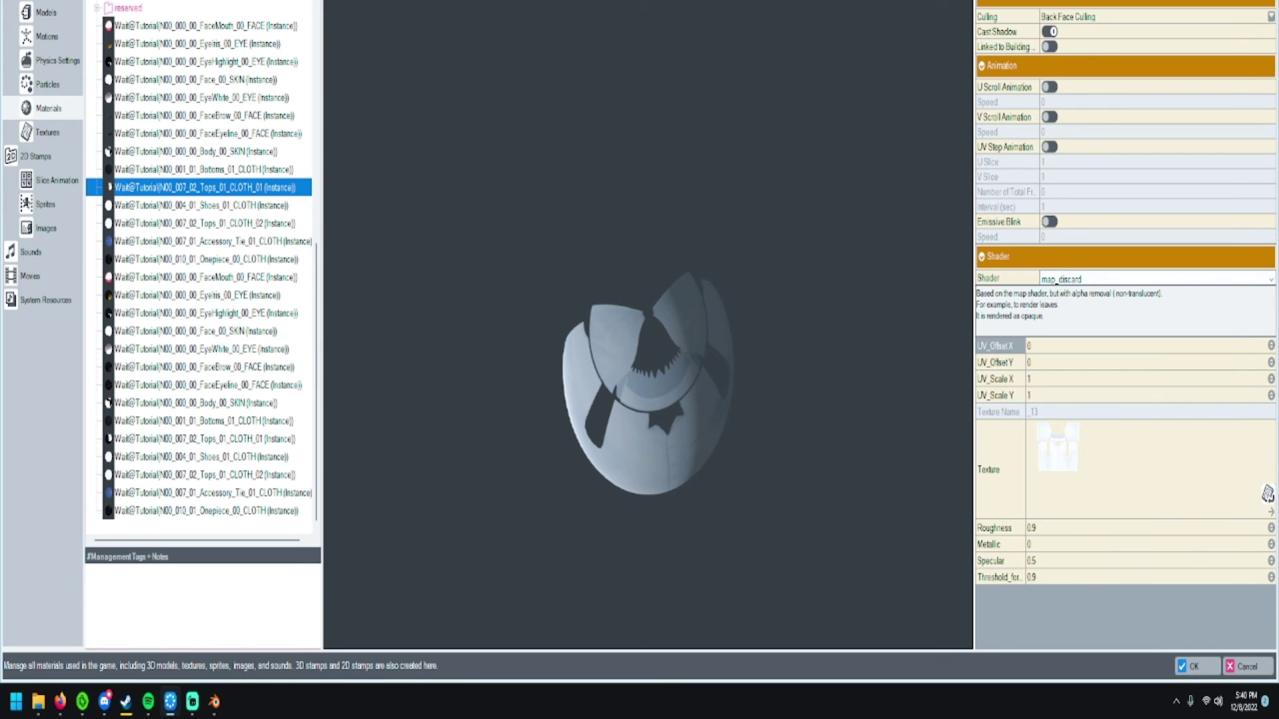
- Give the Onepiece_00_CLOTH material the map_discard shader
left_click(200, 205)
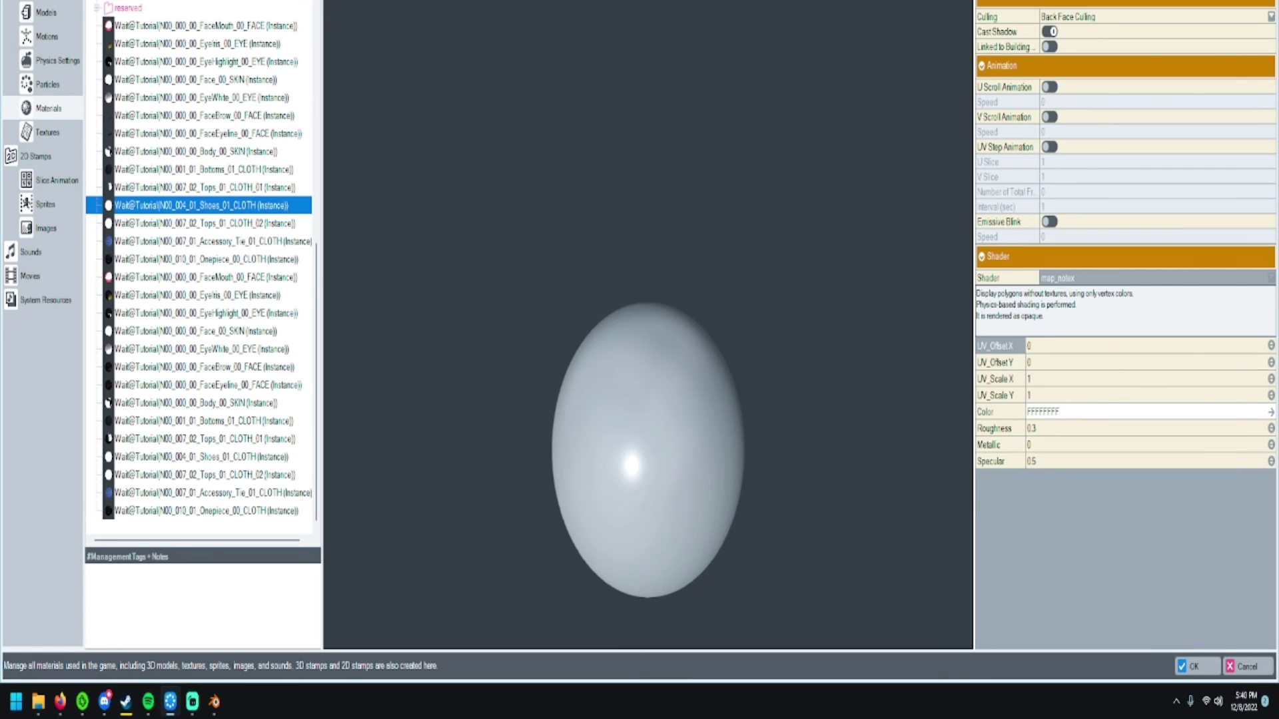
left_click(213, 223)
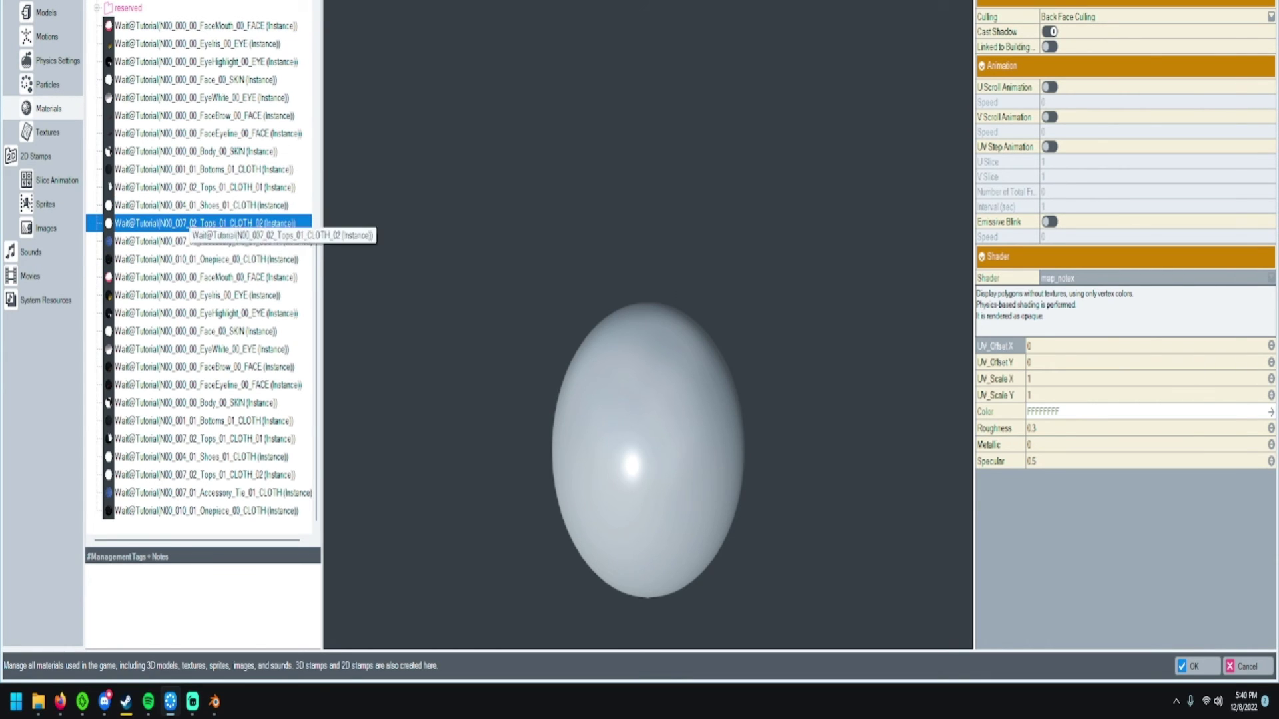
left_click(233, 241)
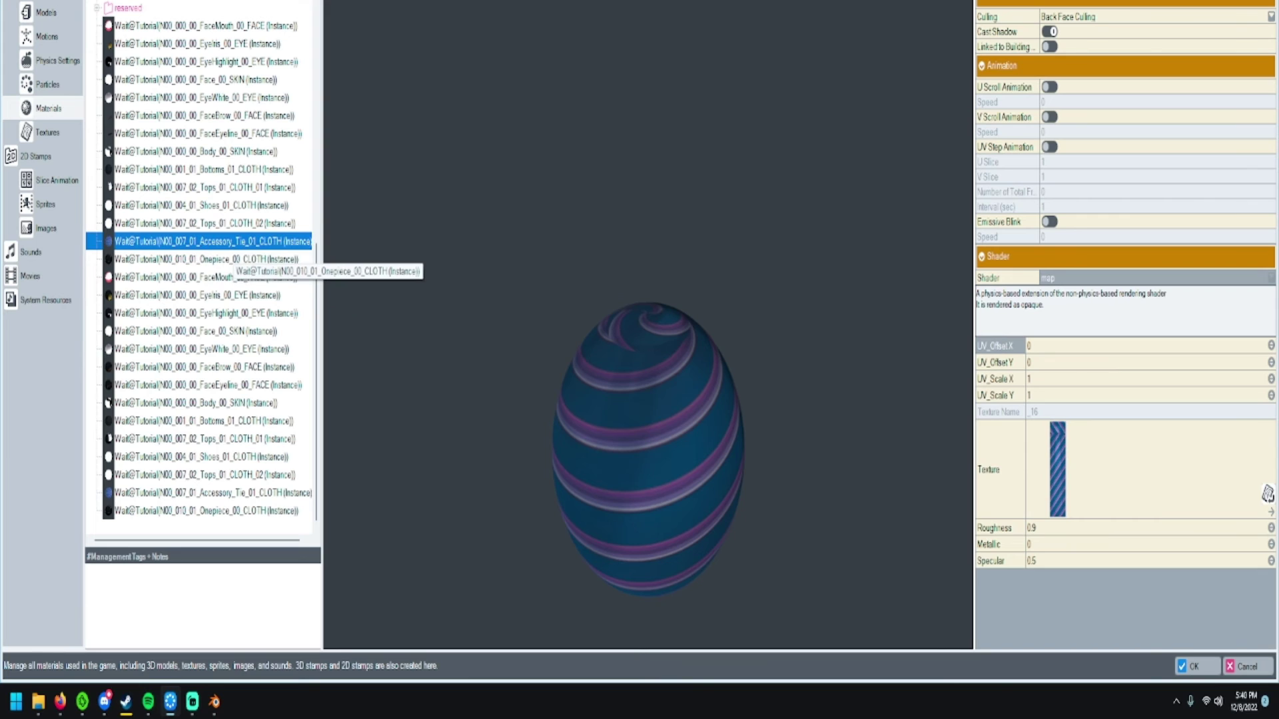
double_click(206, 259)
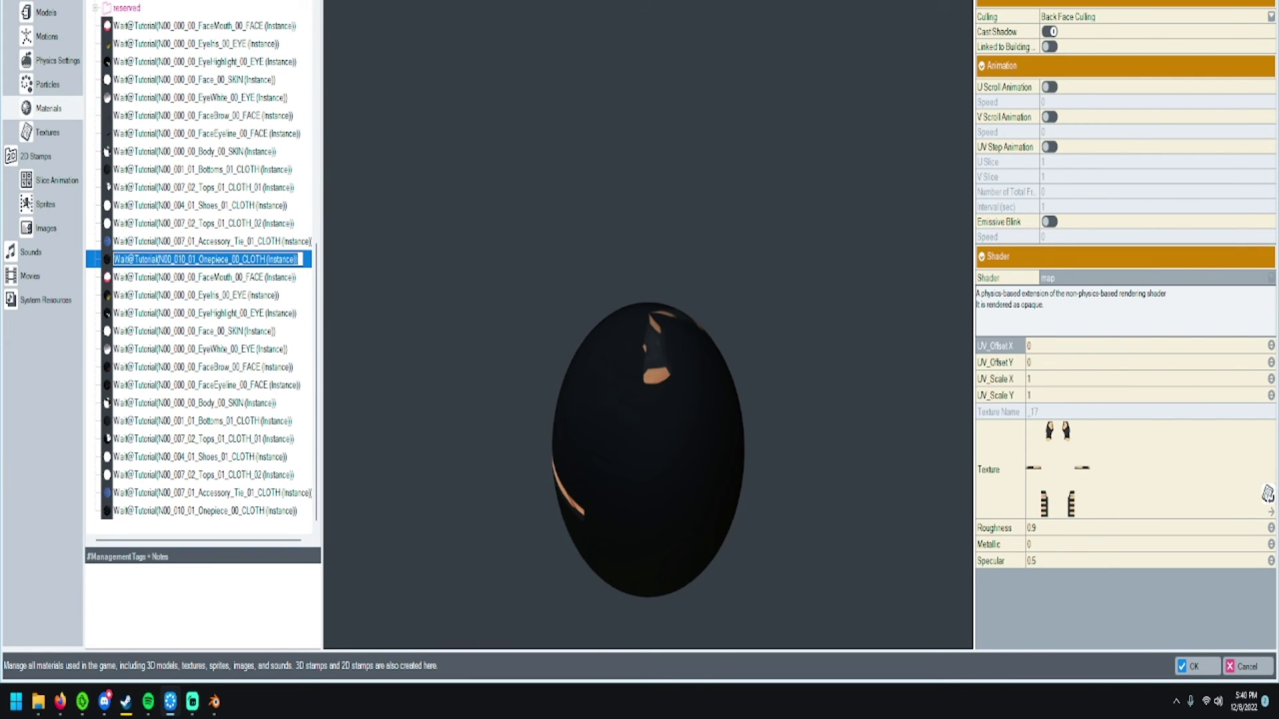
key("Return")
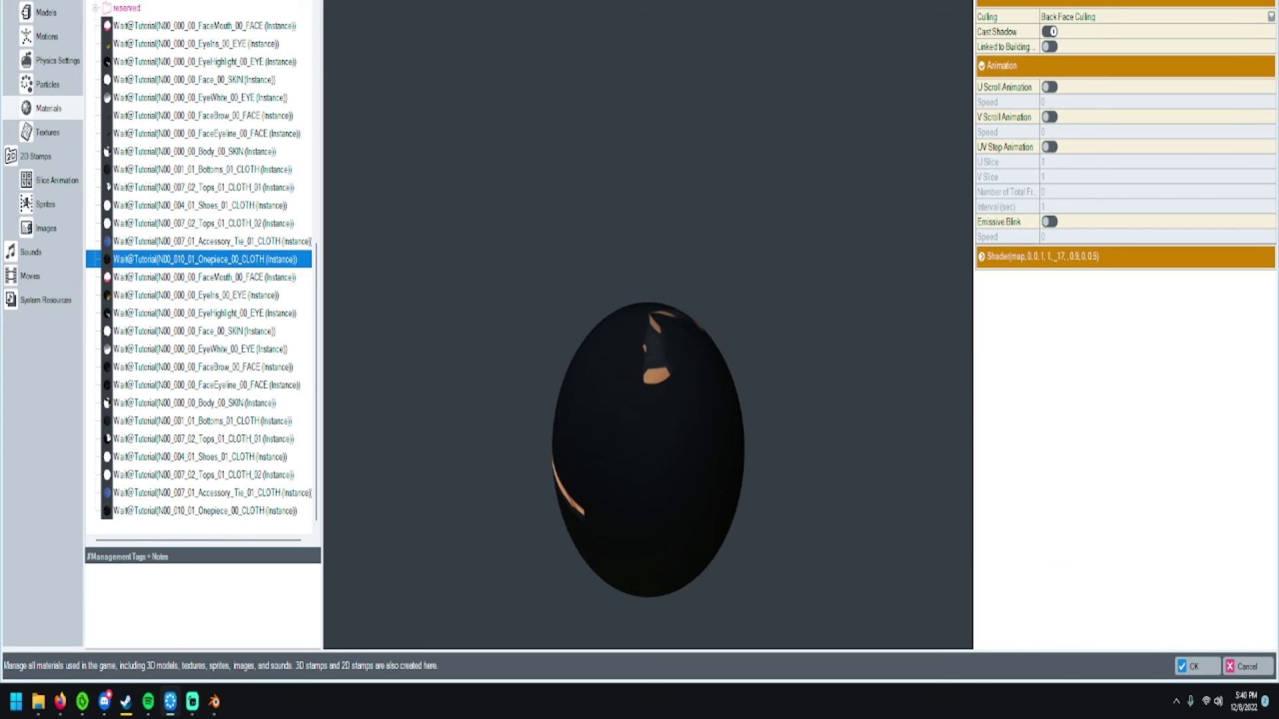
left_click(1079, 257)
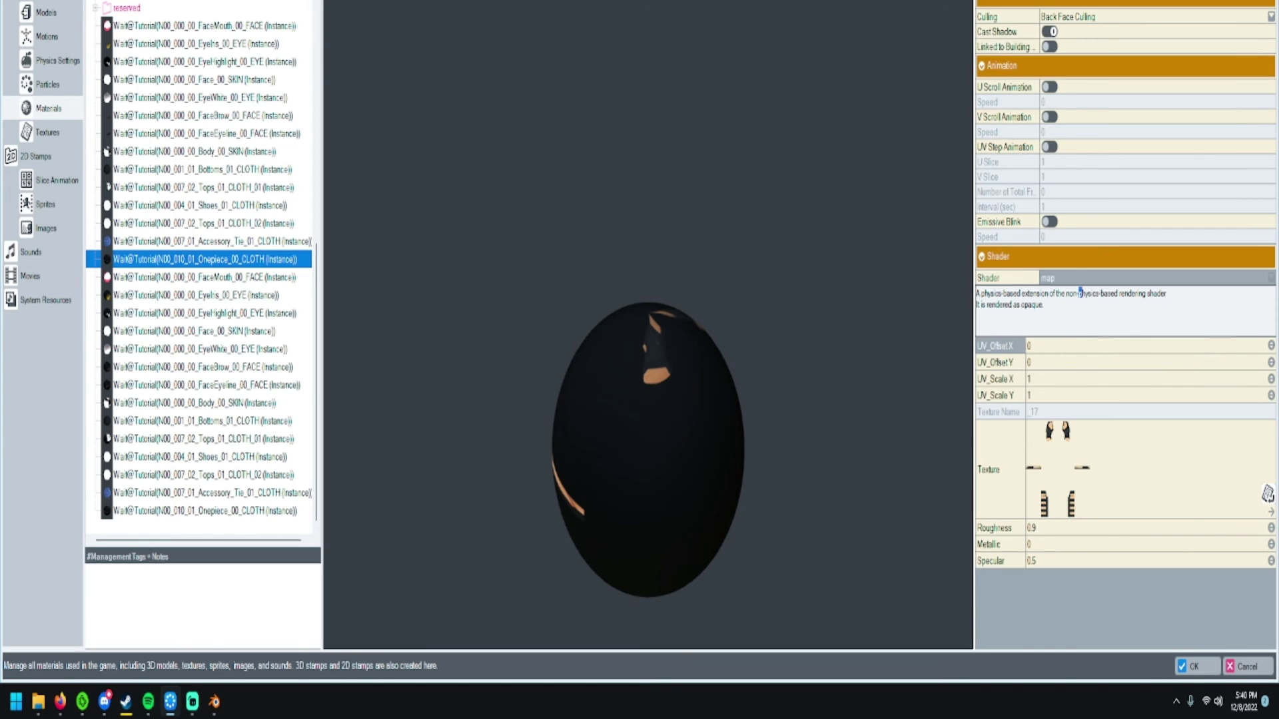
left_click(1079, 279)
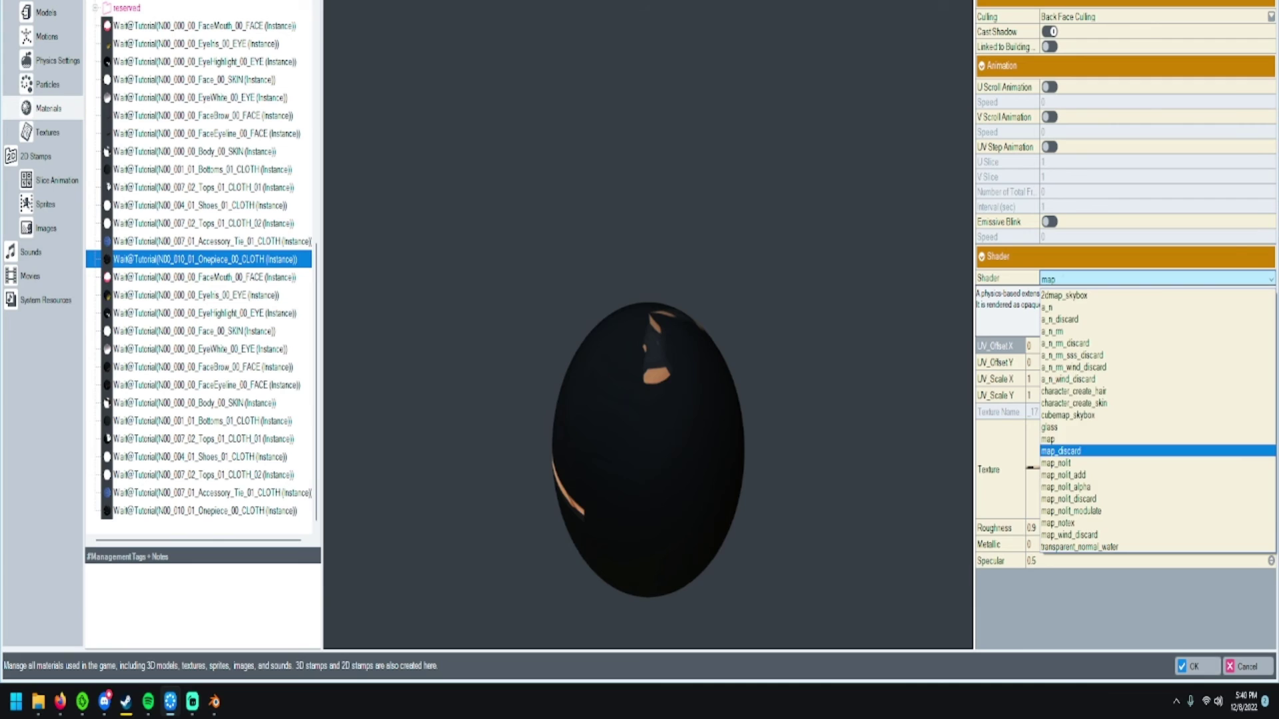
left_click(1061, 451)
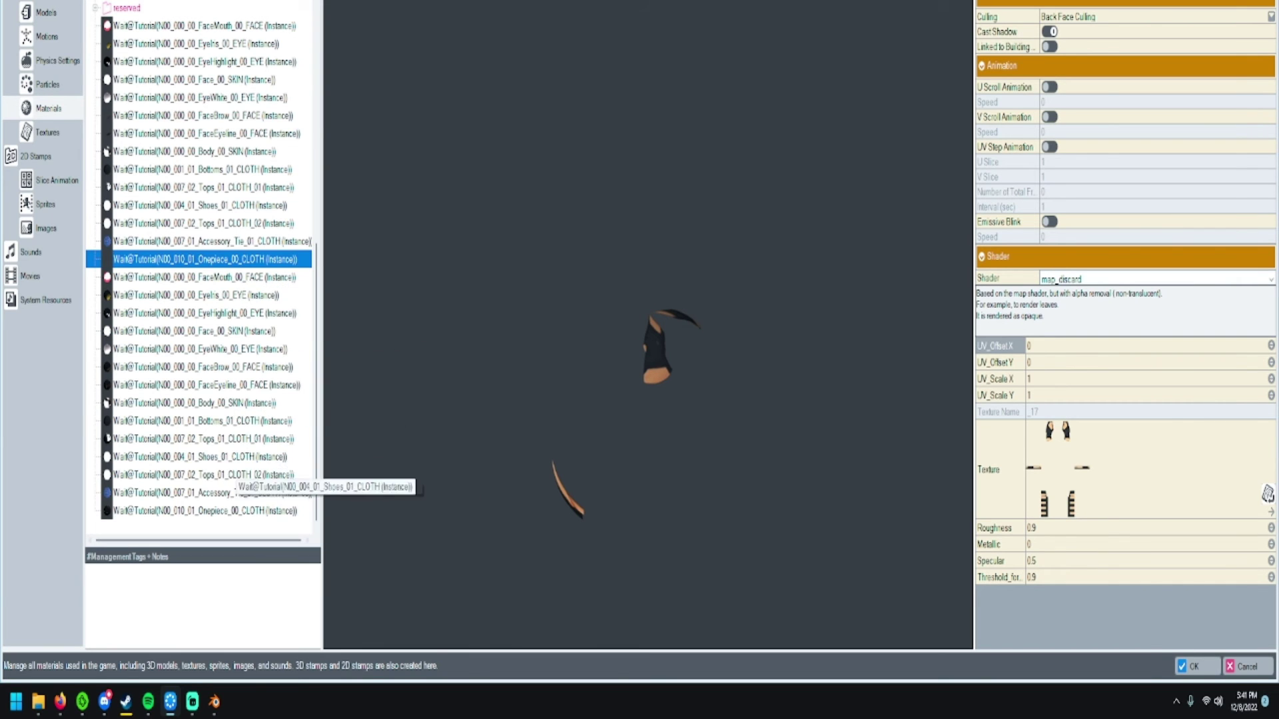
- In Models, select Wait@Tutorial(2) and assign the eye iris material to Material 2
scroll(233, 474, "up", 3)
left_click(46, 12)
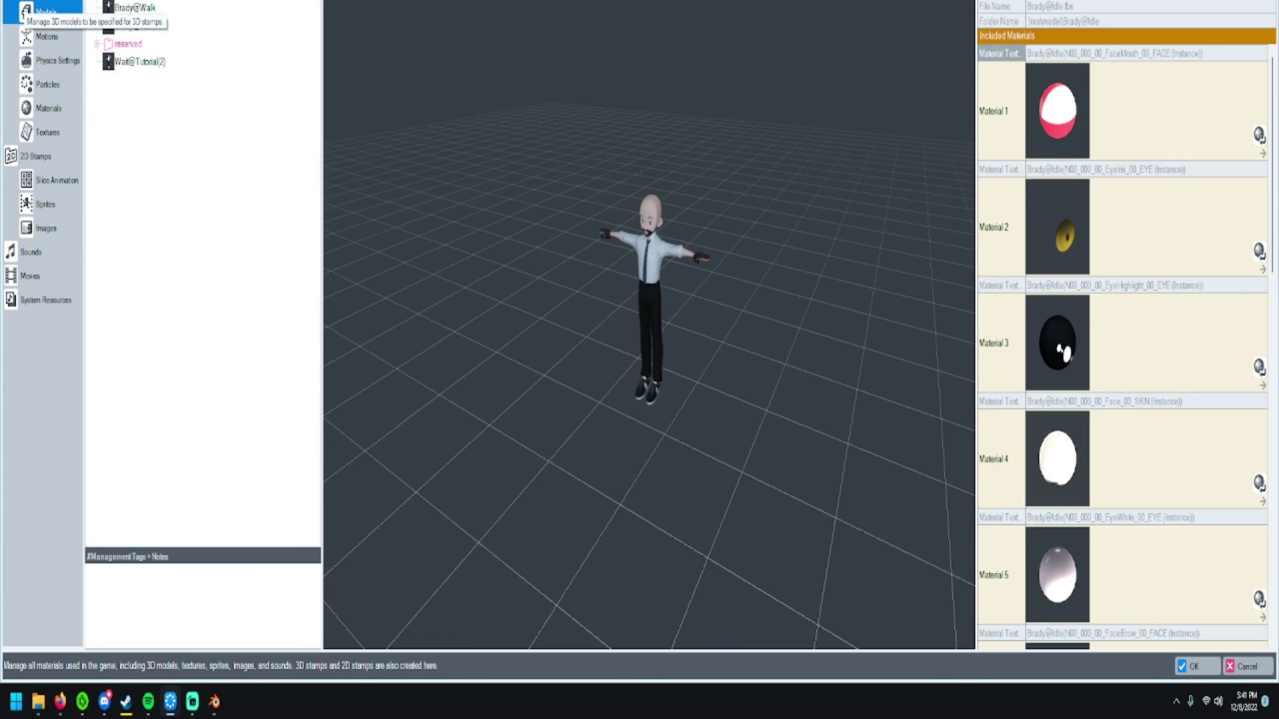
left_click(138, 61)
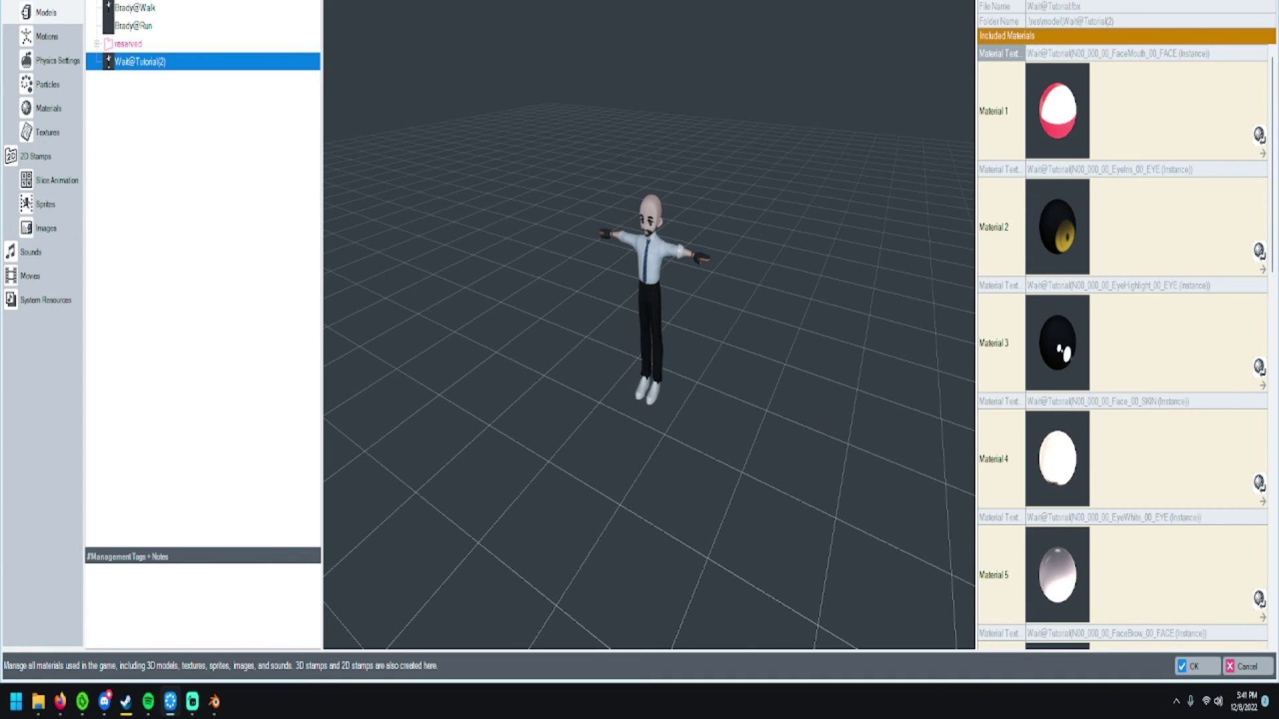
left_click(1179, 226)
left_click(1179, 227)
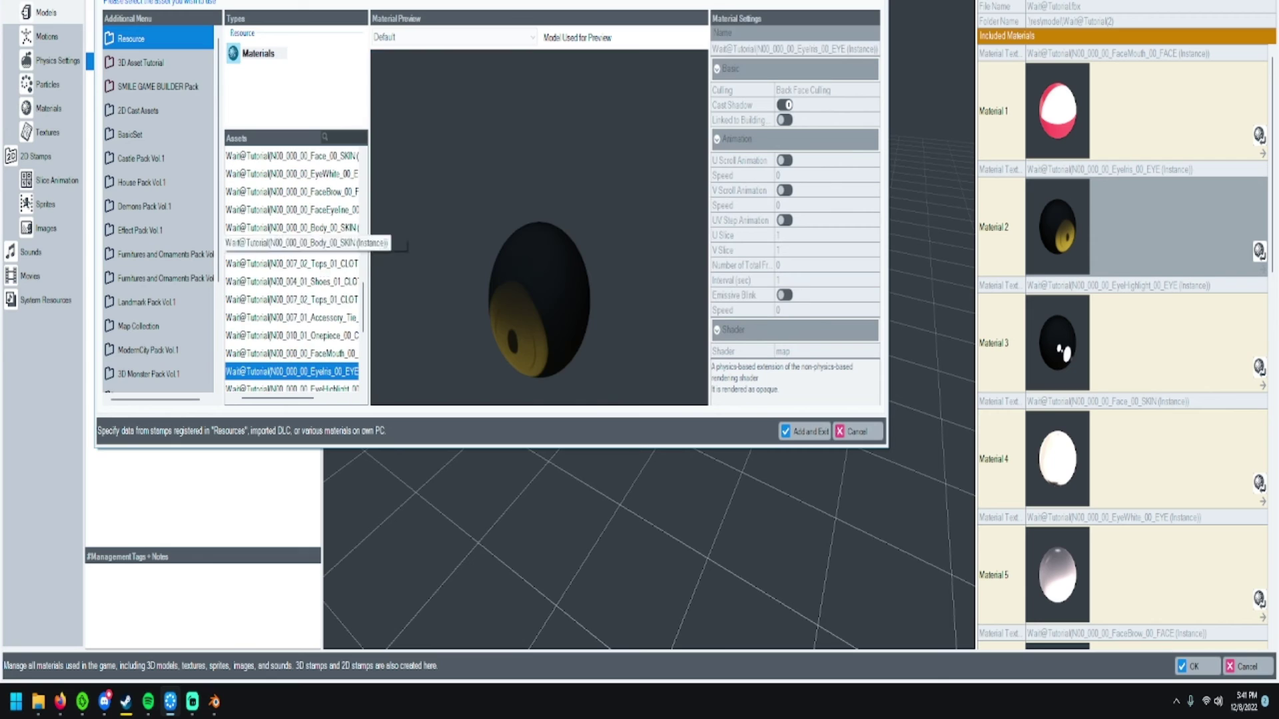
scroll(300, 350, "down", 1)
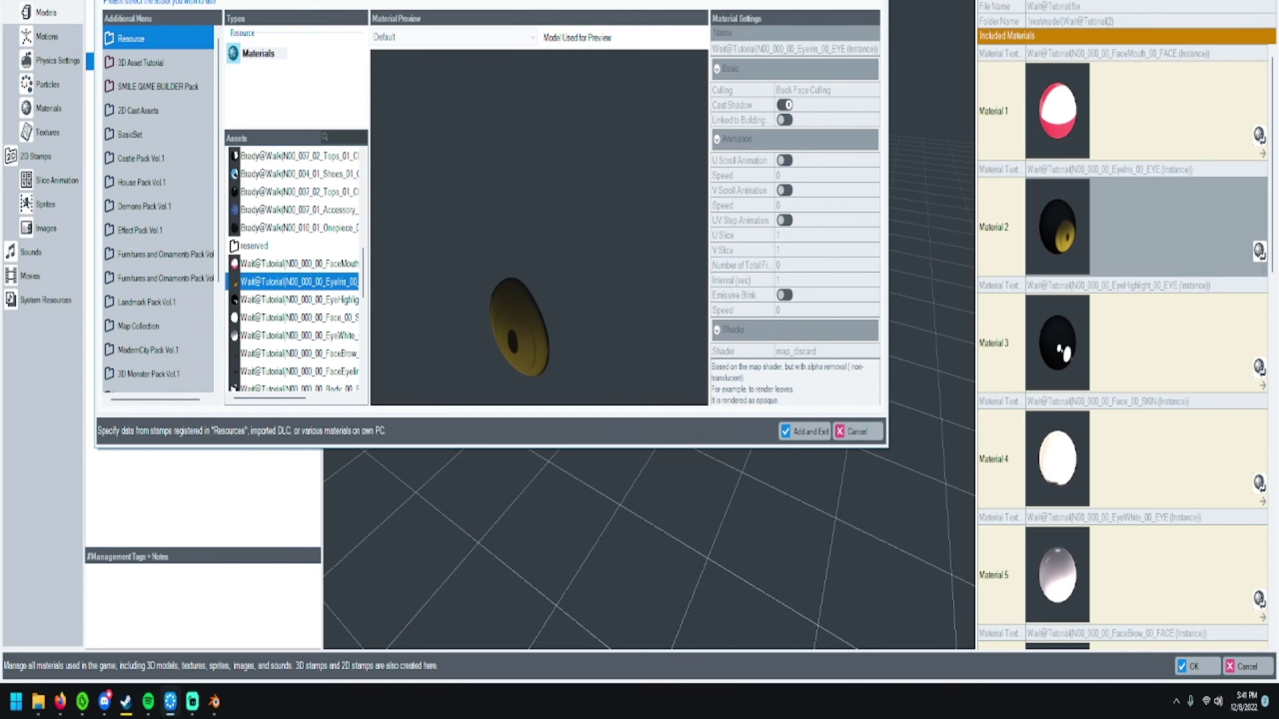
left_click(804, 431)
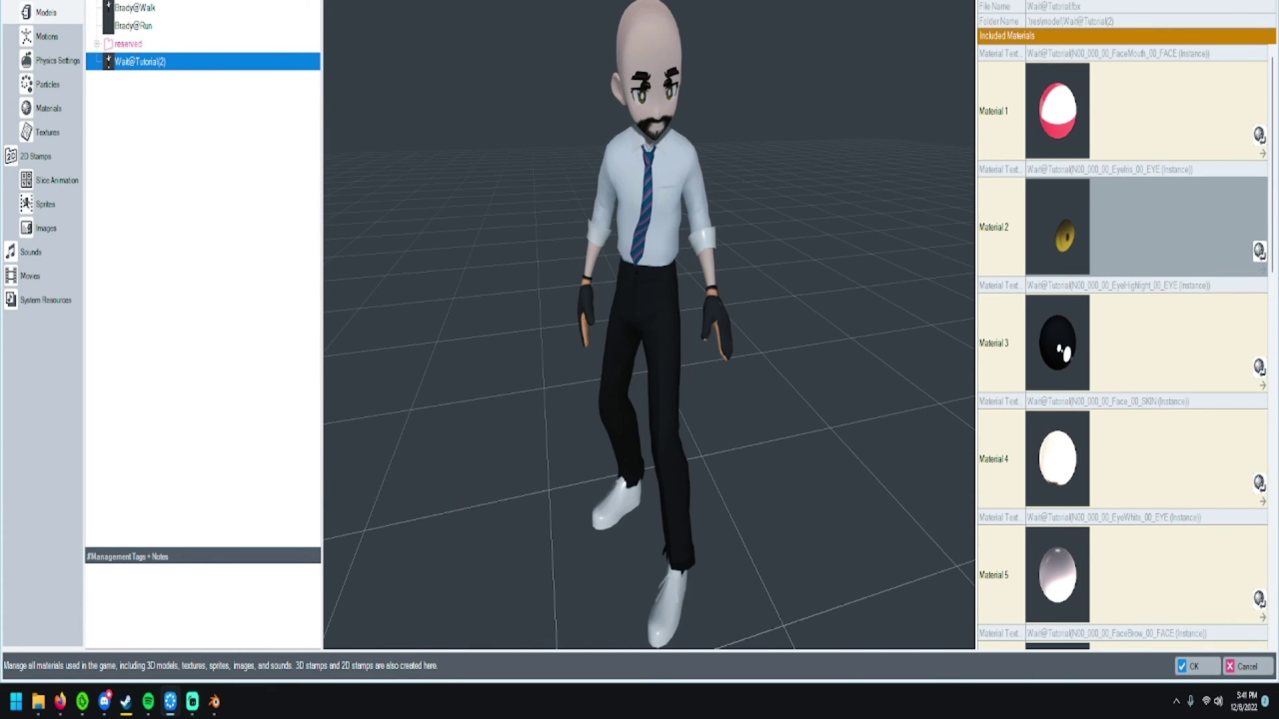
- Assign Brady@Idle's EyeHighlight material to Material 3
scroll(1125, 347, "down", 1)
scroll(1125, 347, "up", 1)
left_click(1173, 343)
left_click(1260, 367)
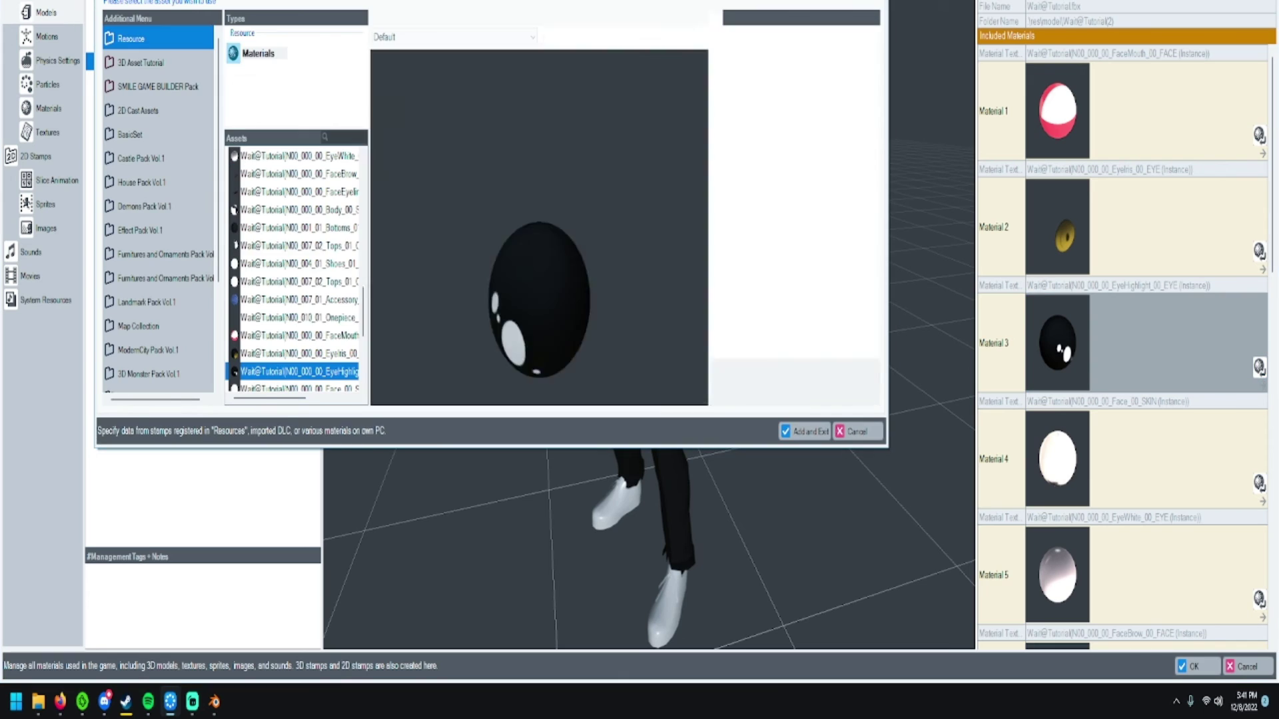
scroll(234, 324, "down", 1)
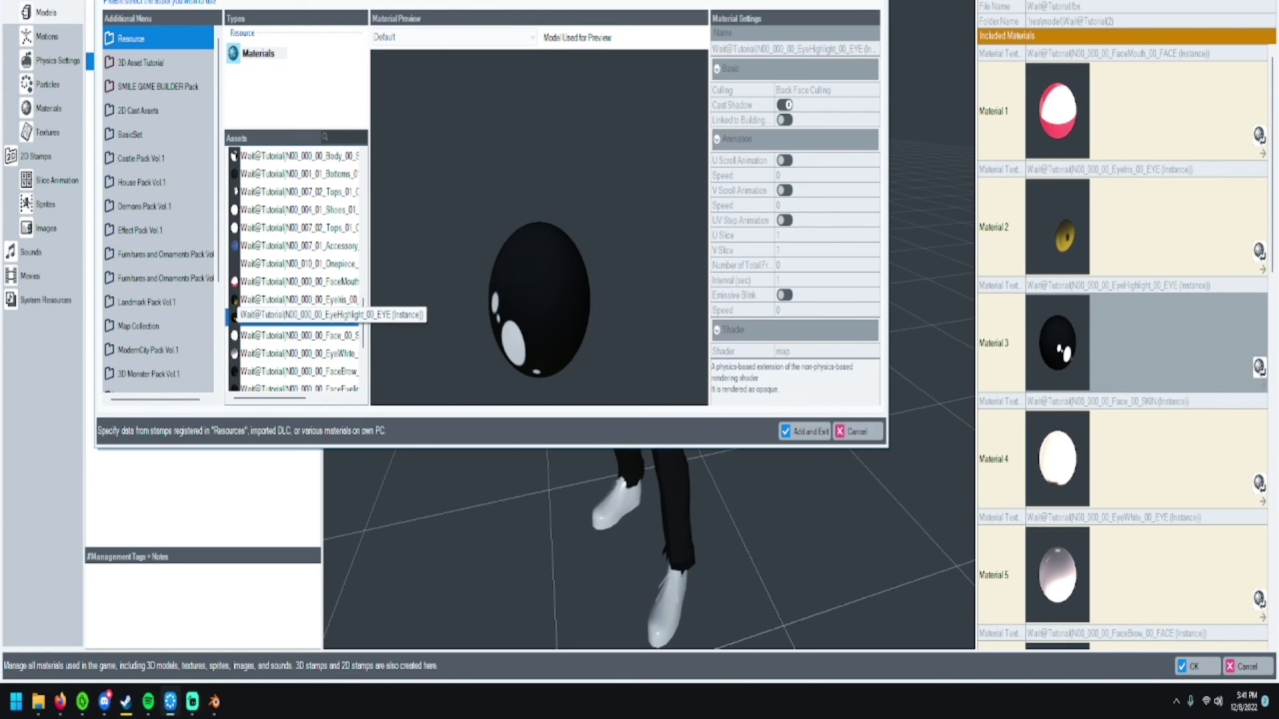
scroll(235, 330, "up", 5)
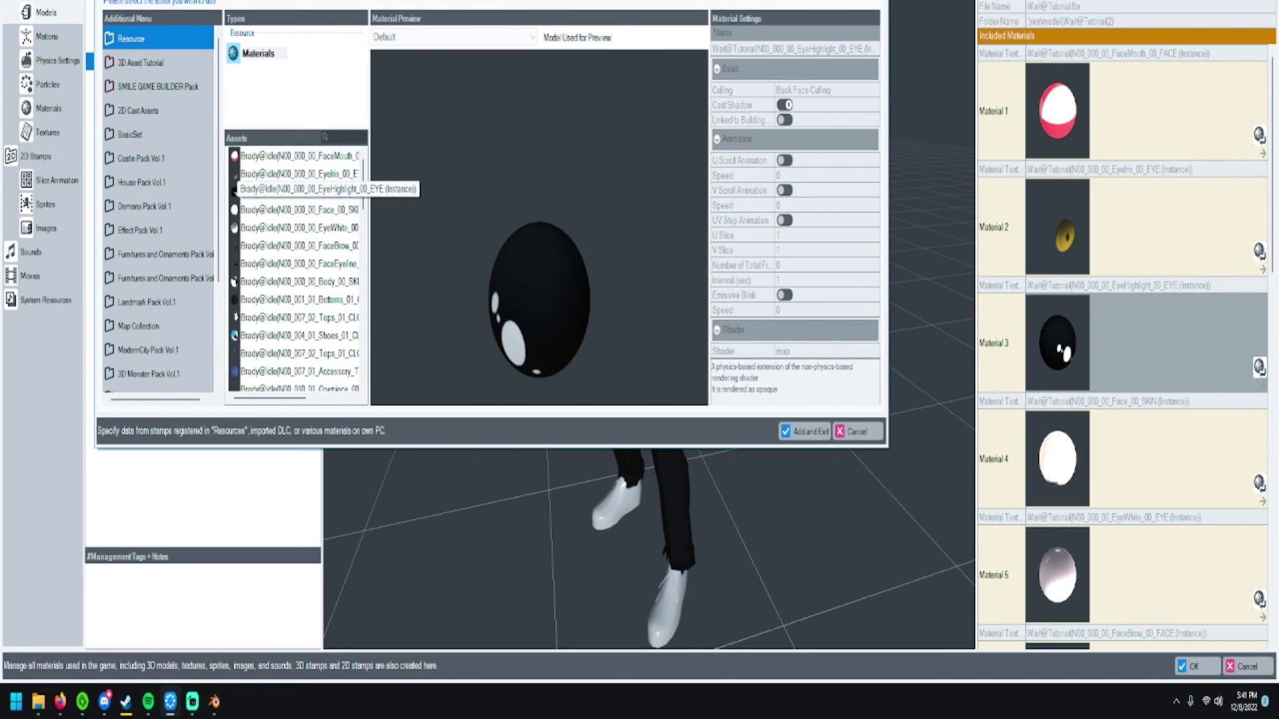
left_click(234, 192)
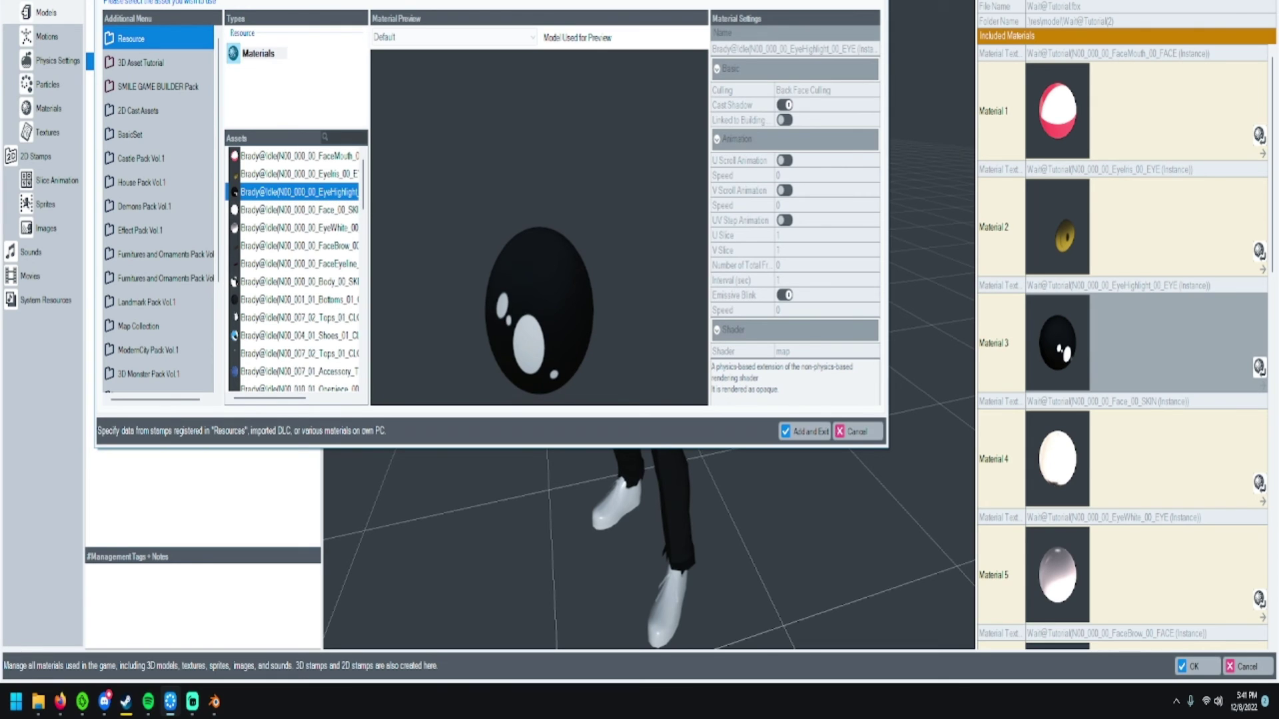
key("Return")
- Check Material 4's chooser and leave the face skin material unchanged
left_click(1146, 459)
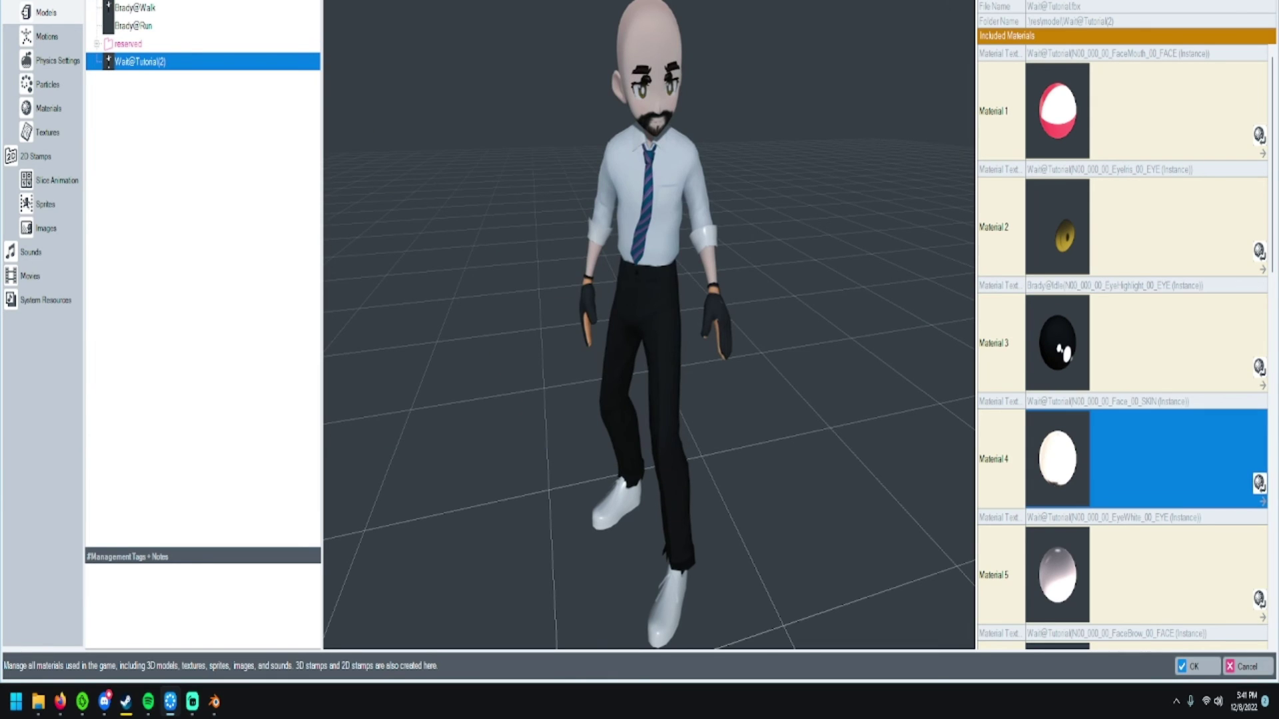
left_click(1259, 483)
scroll(293, 267, "up", 2)
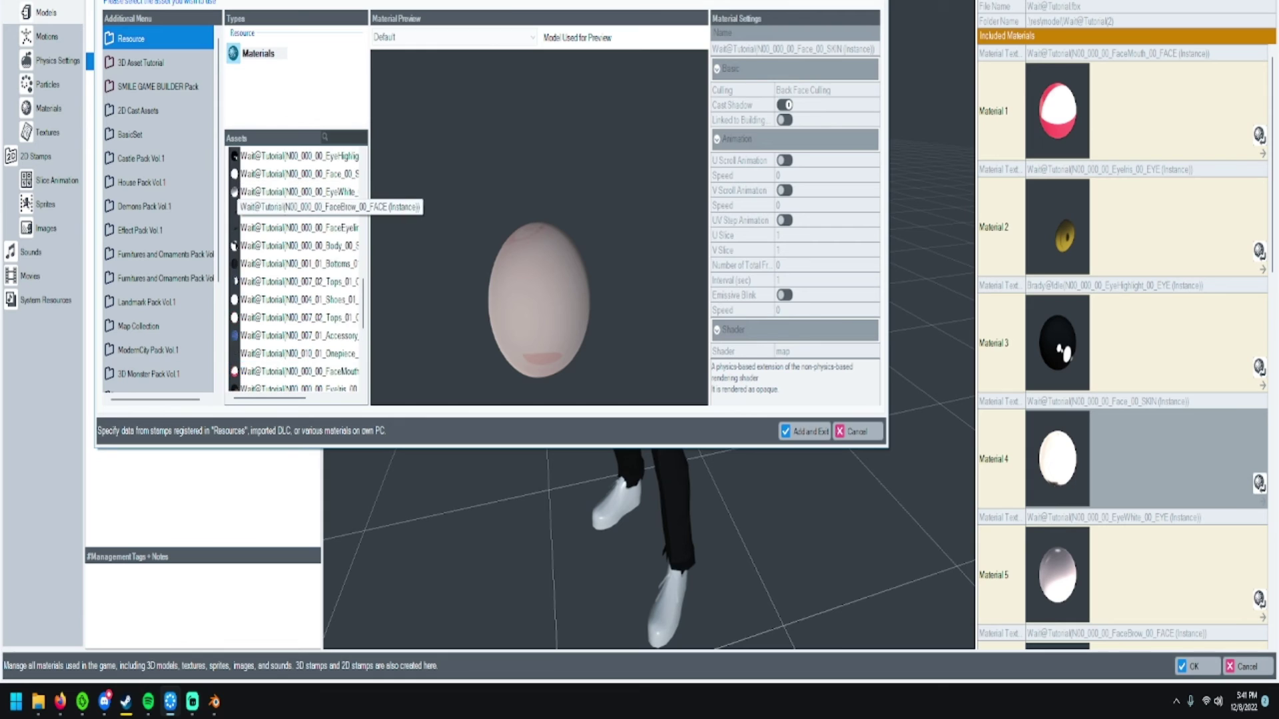
scroll(234, 193, "down", 1)
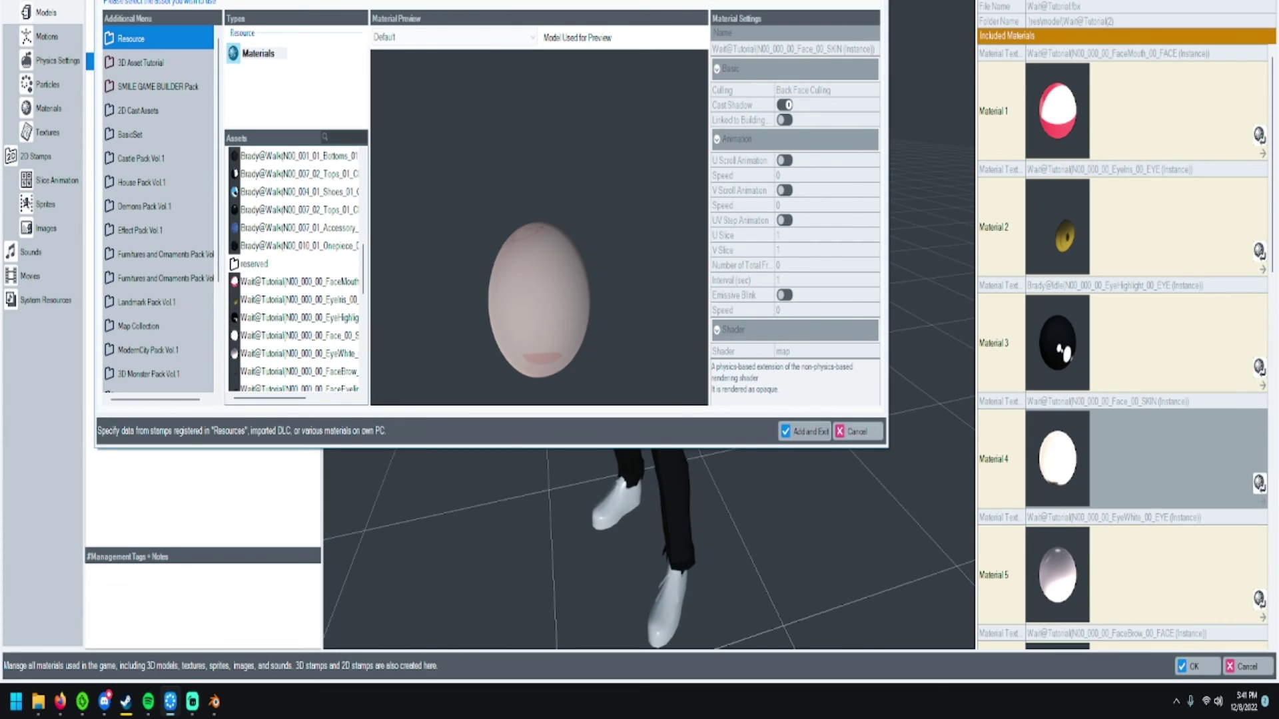
key("Escape")
- Assign Brady@Idle's FaceBrow to Material 6 and FaceEyeline to Material 7
scroll(1125, 348, "down", 3)
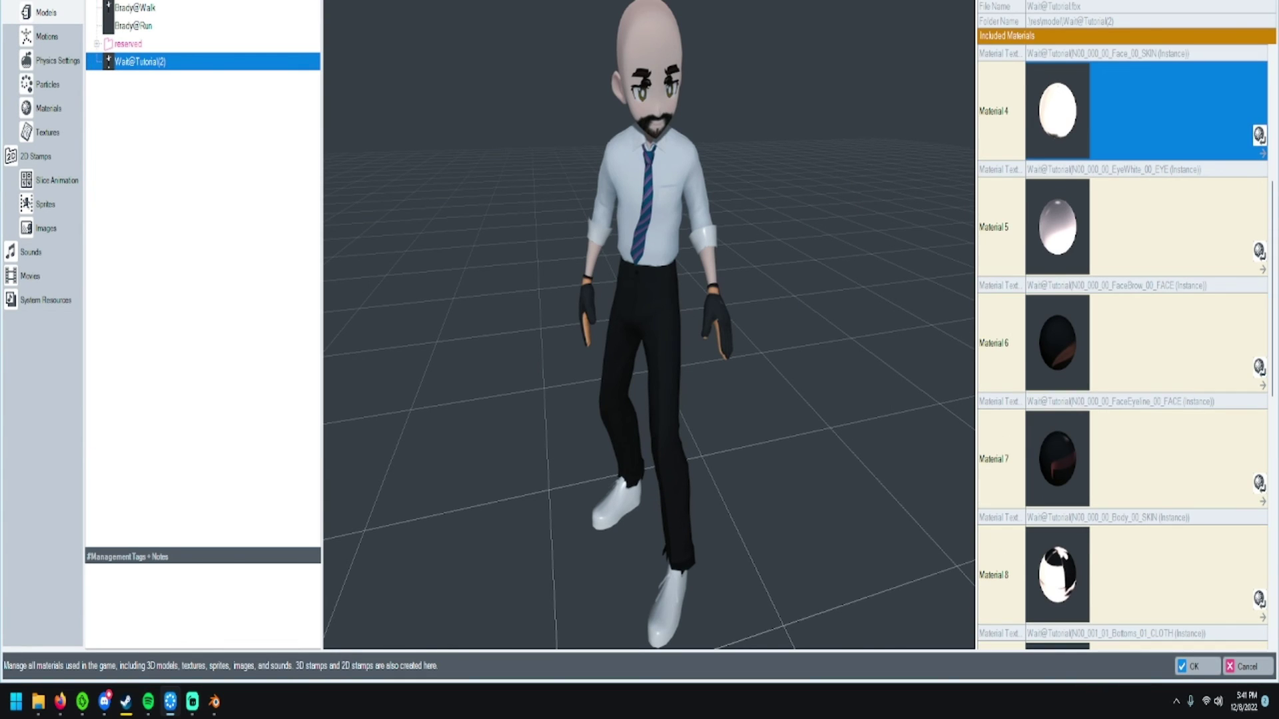
left_click(1173, 343)
left_click(1259, 366)
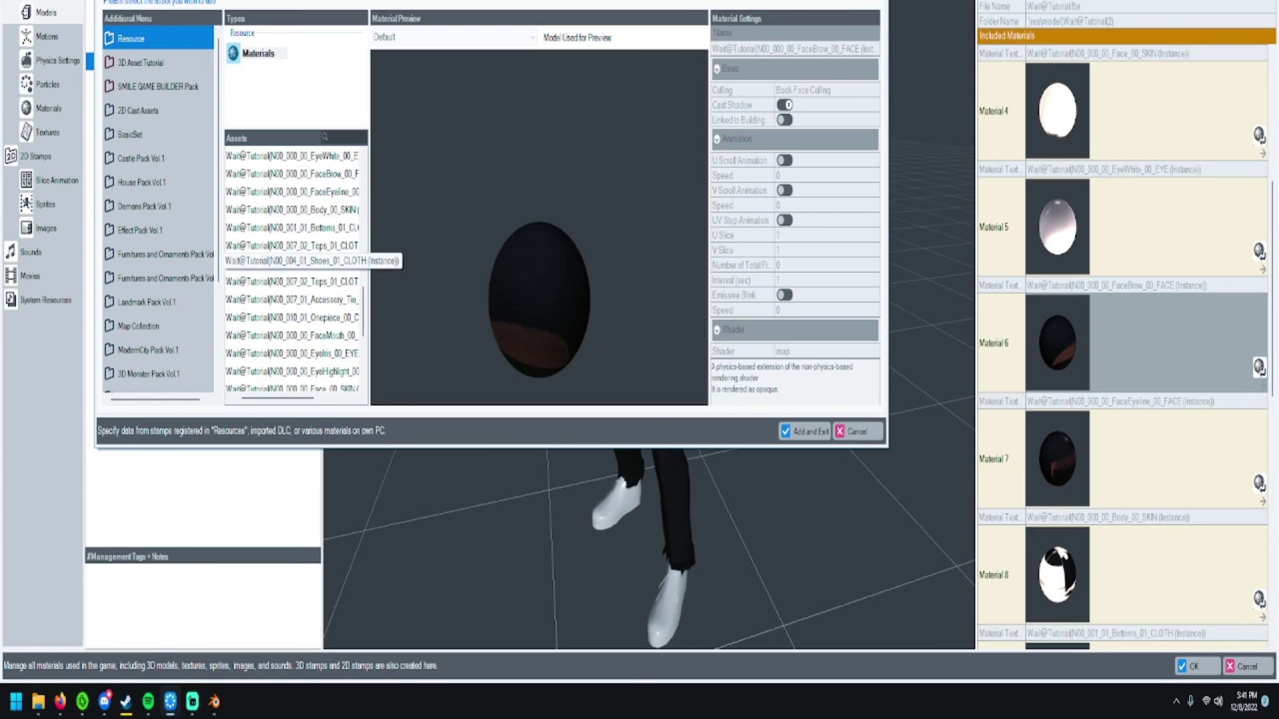
scroll(293, 266, "down", 3)
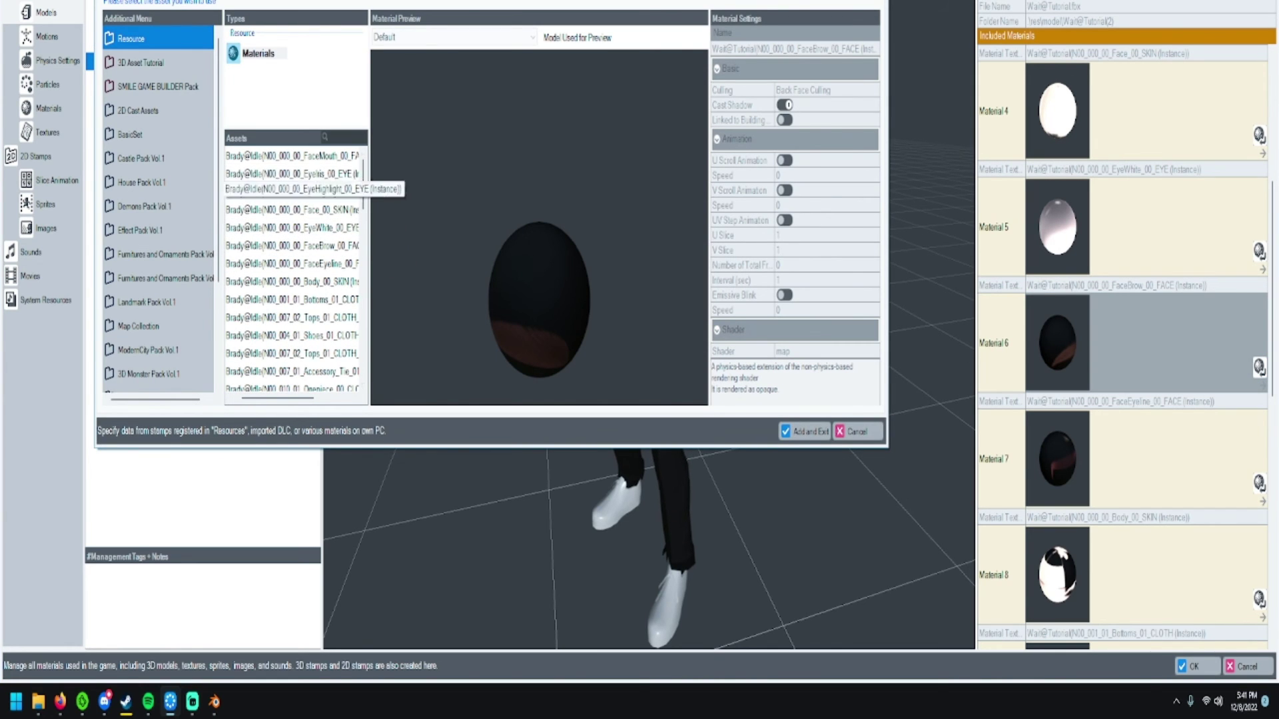
left_click(293, 243)
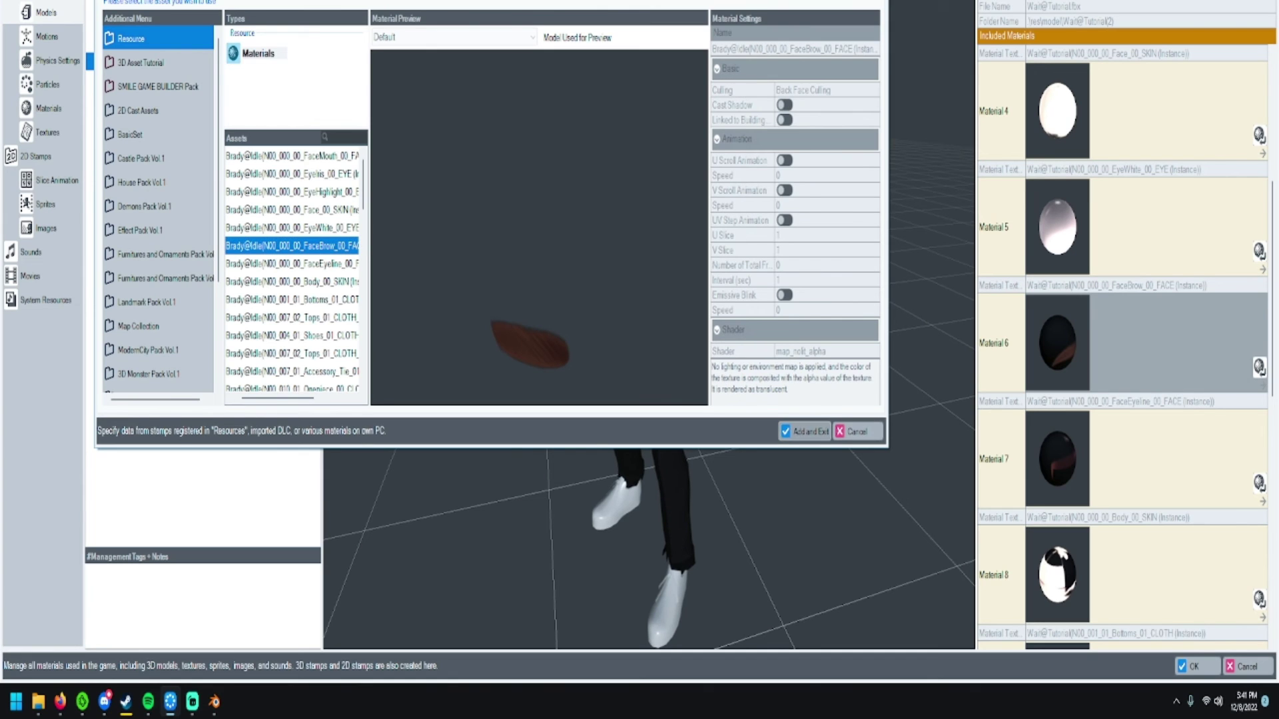
left_click(805, 432)
left_click(1178, 458)
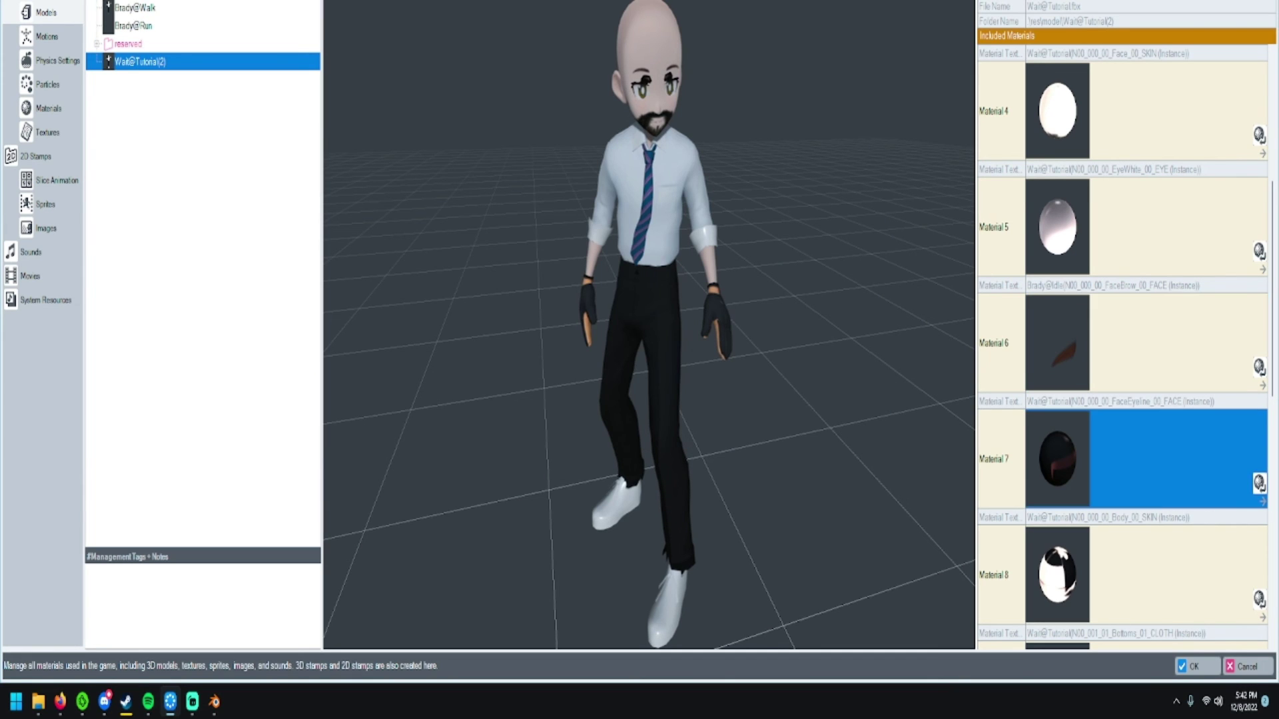
left_click(1259, 483)
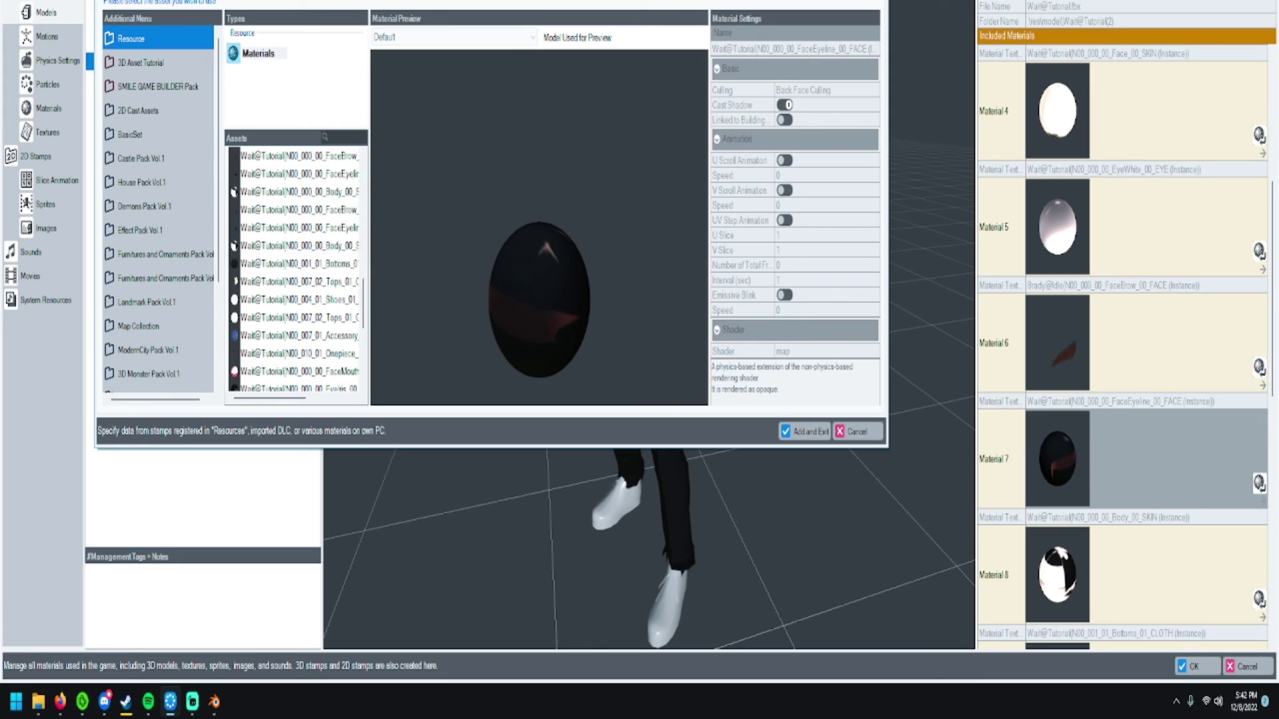
scroll(296, 254, "up", 3)
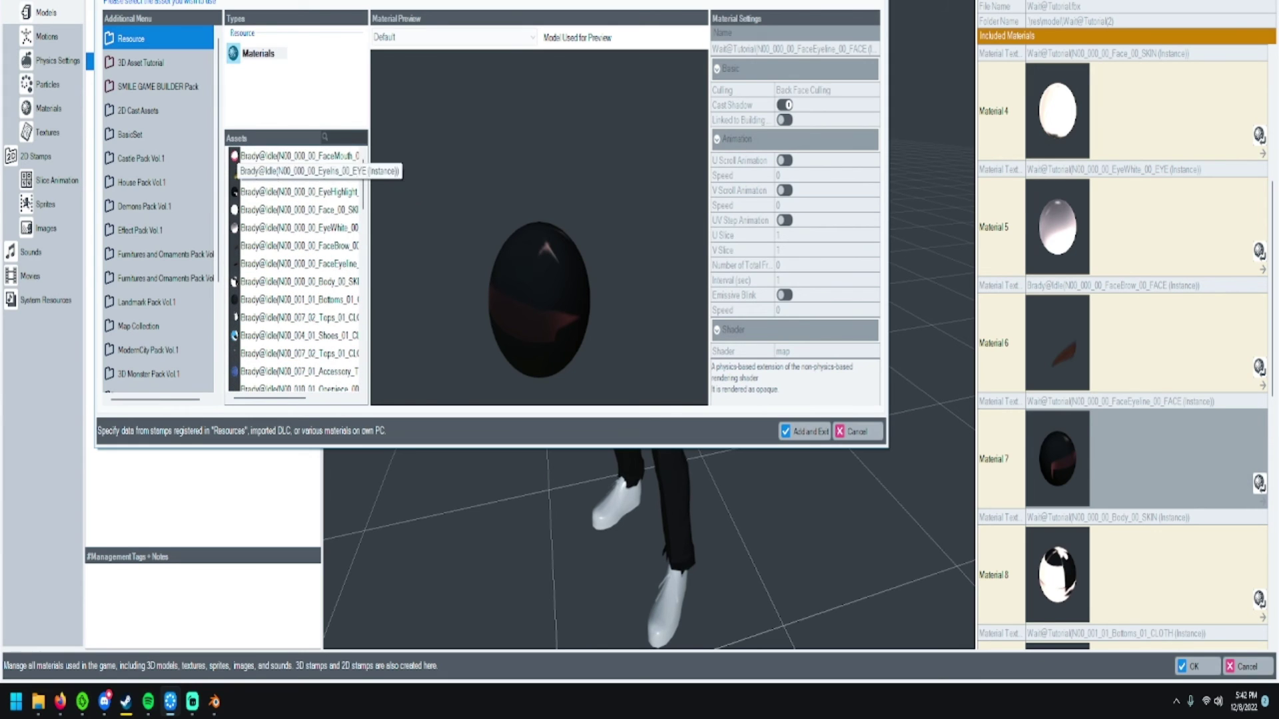
left_click(296, 263)
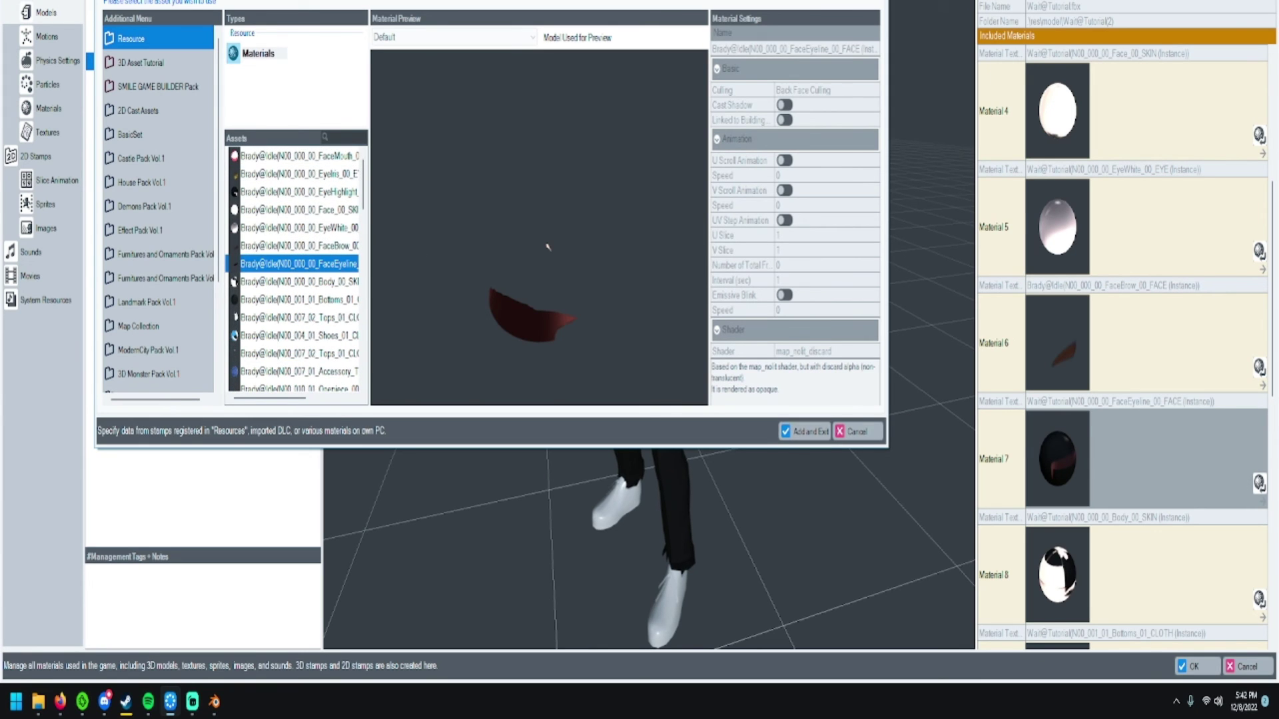
left_click(804, 431)
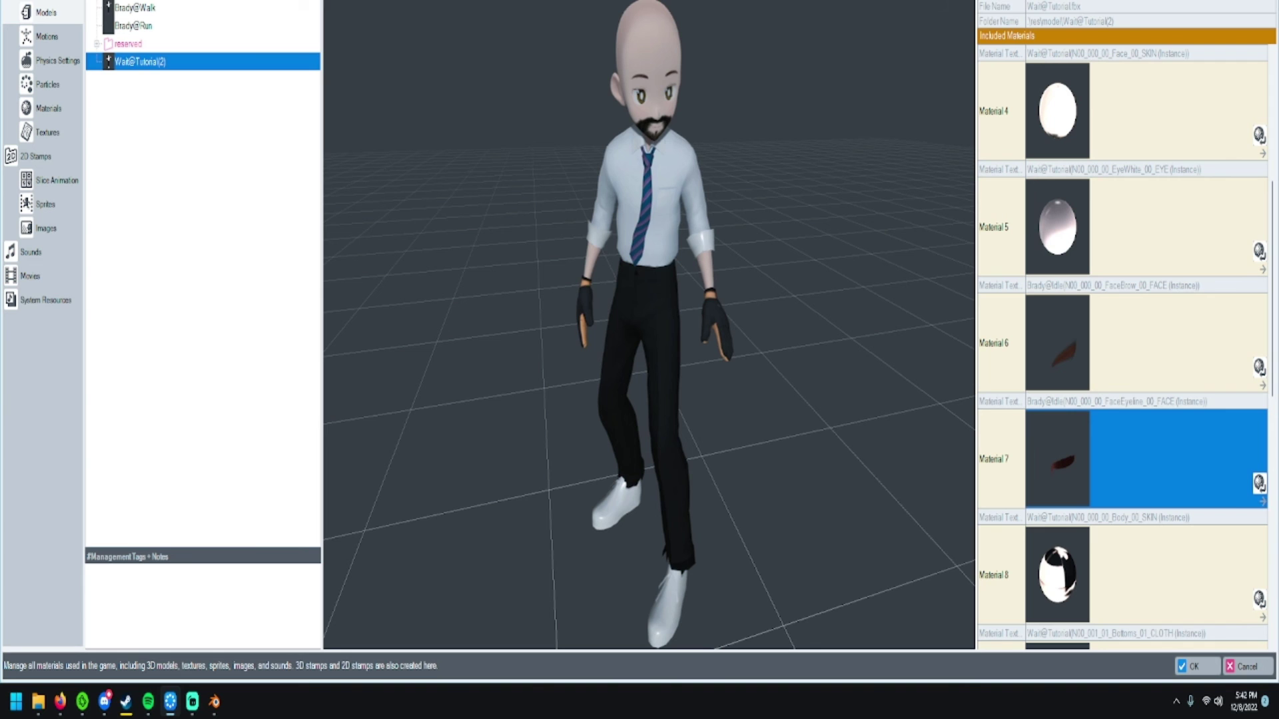
- Replace Material 8 with the Brady@Walk Body_00_SKIN material
scroll(1126, 347, "down", 2)
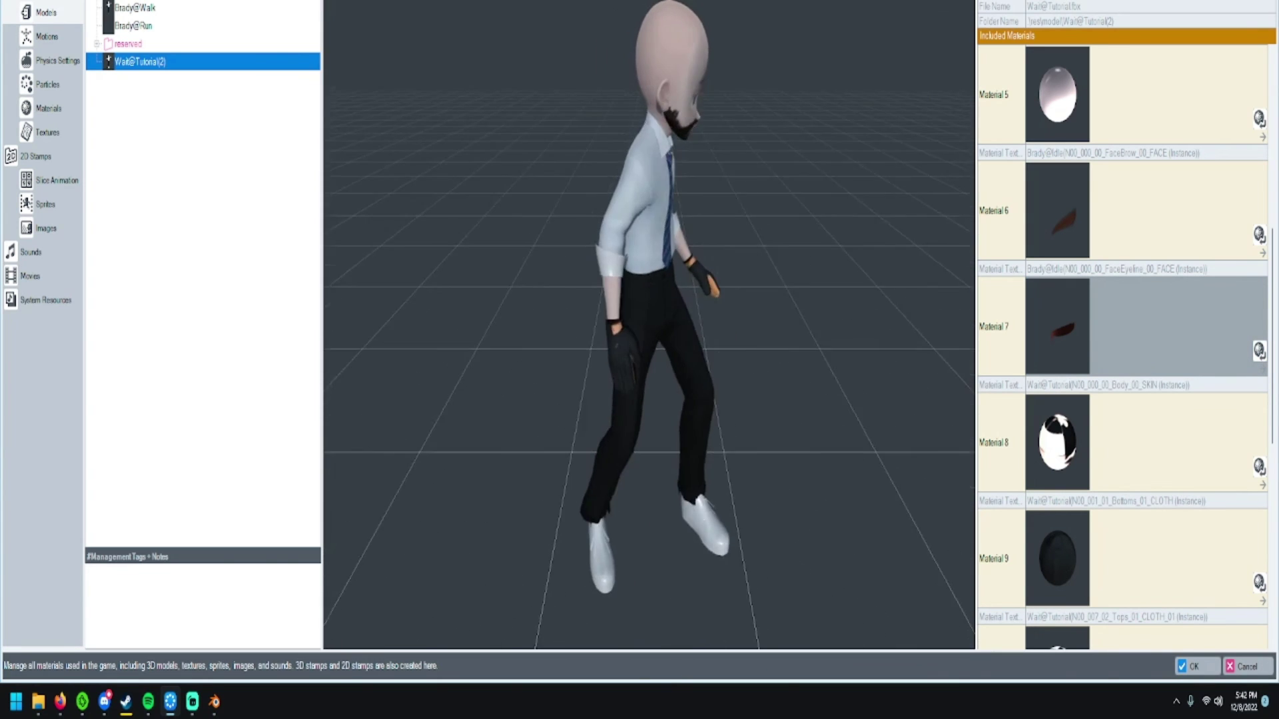
left_click(1259, 466)
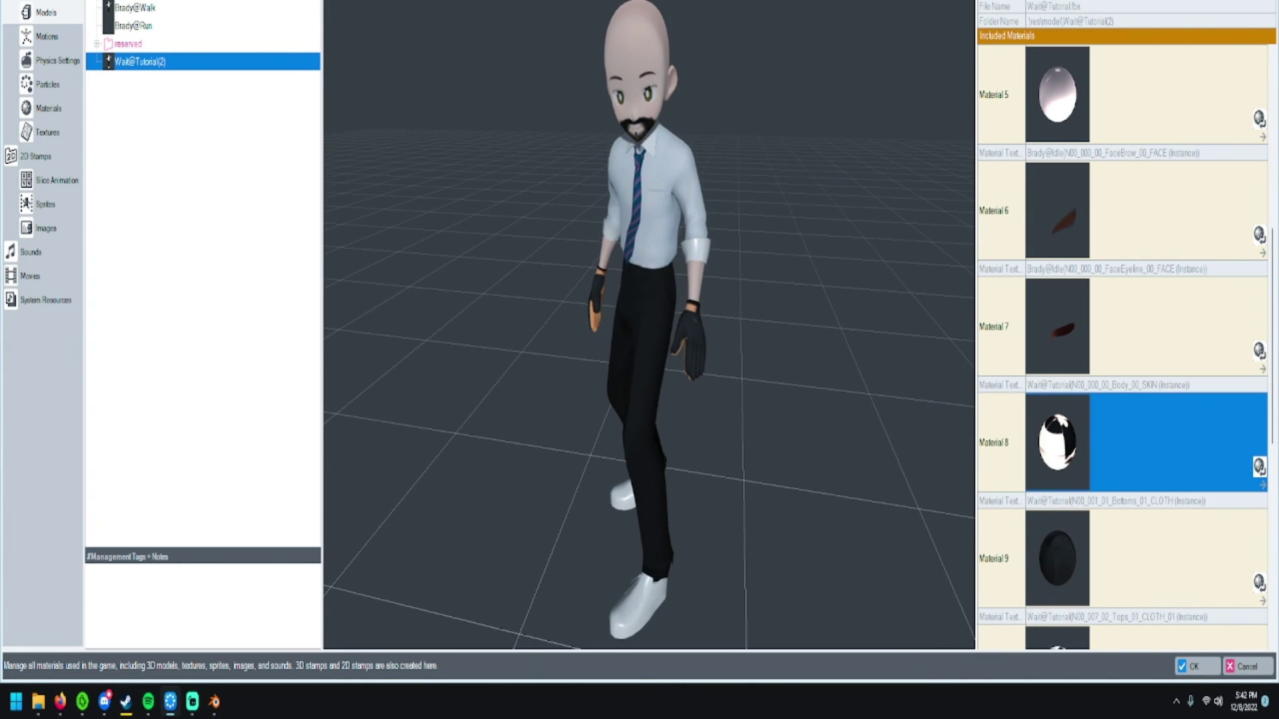
scroll(234, 198, "up", 1)
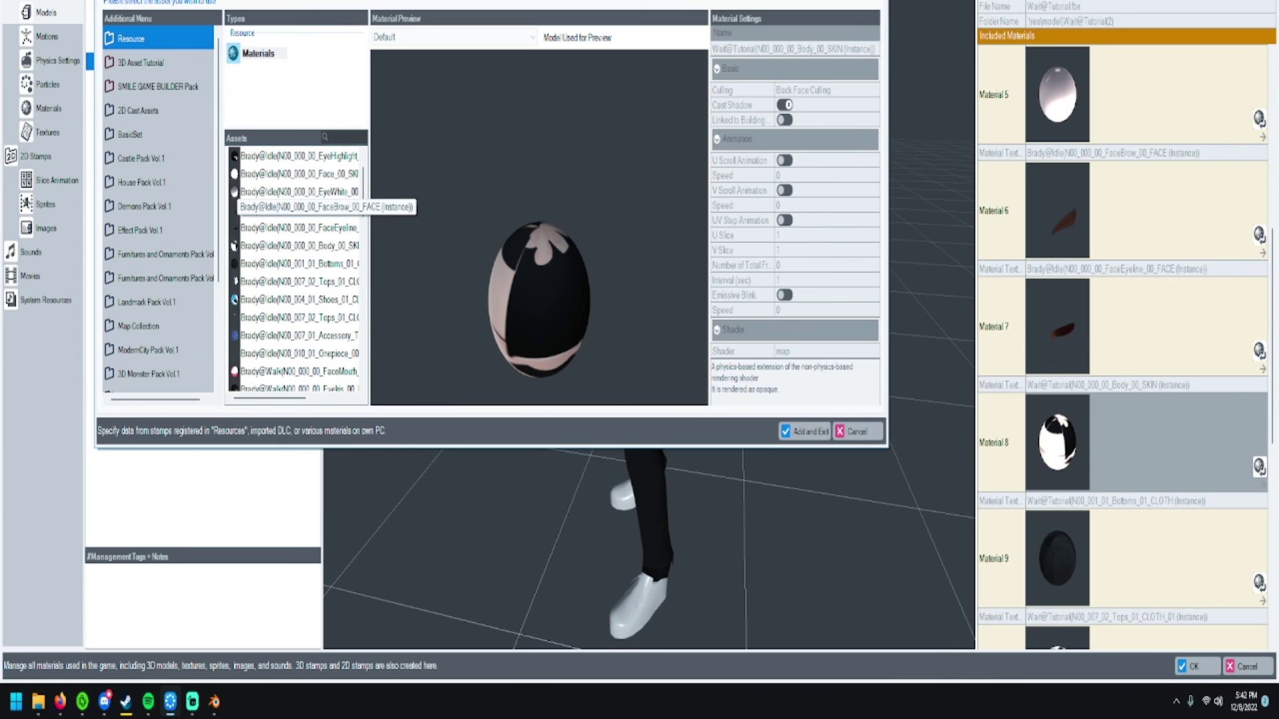
scroll(235, 200, "down", 3)
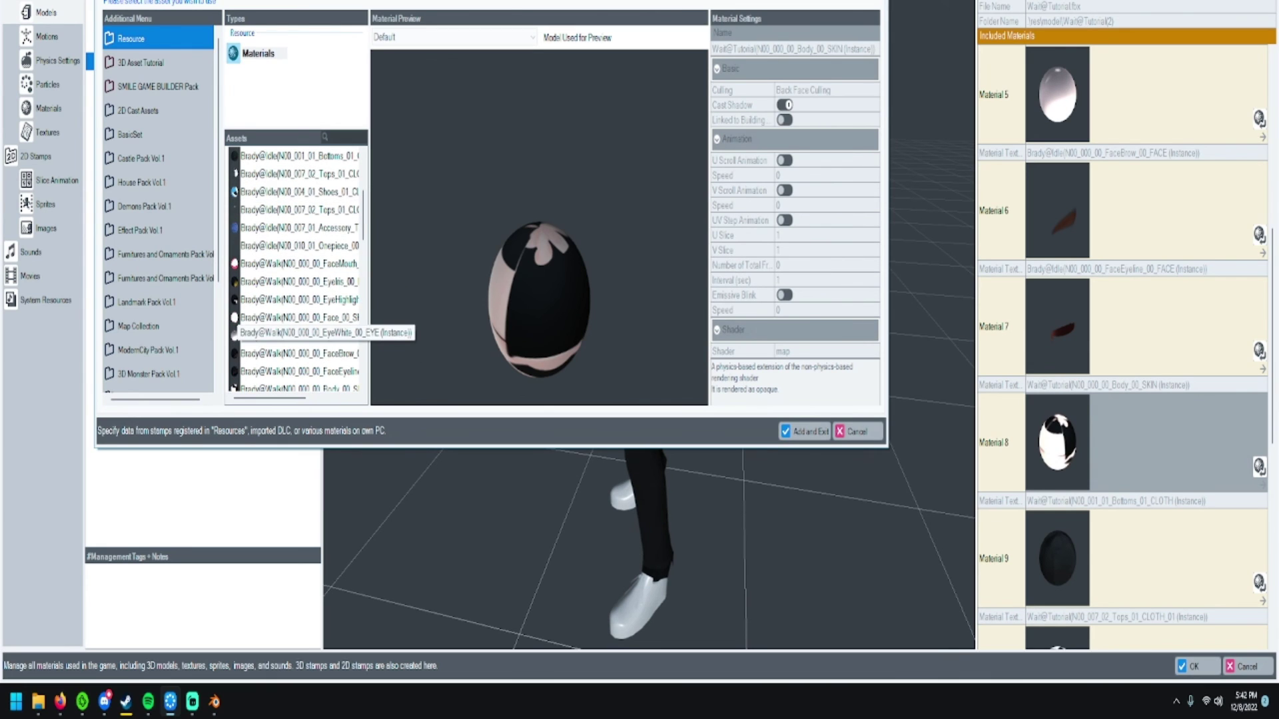
scroll(234, 335, "down", 1)
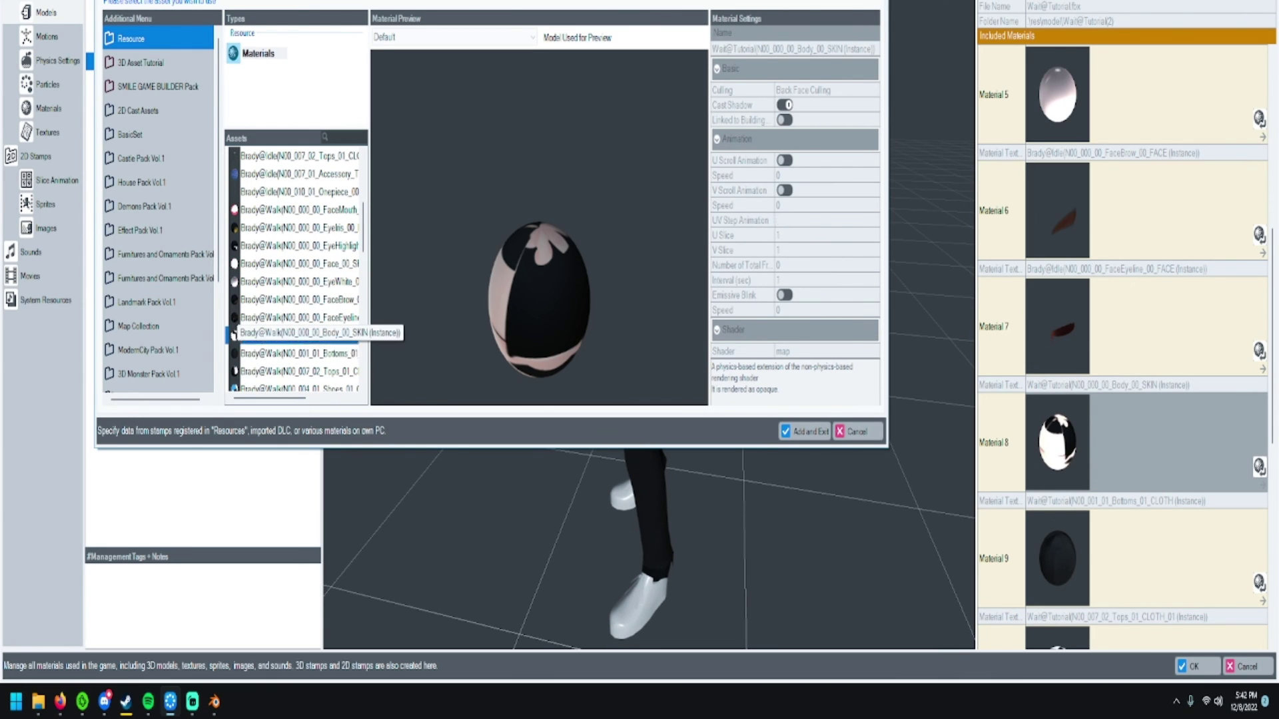
left_click(234, 334)
key("Return")
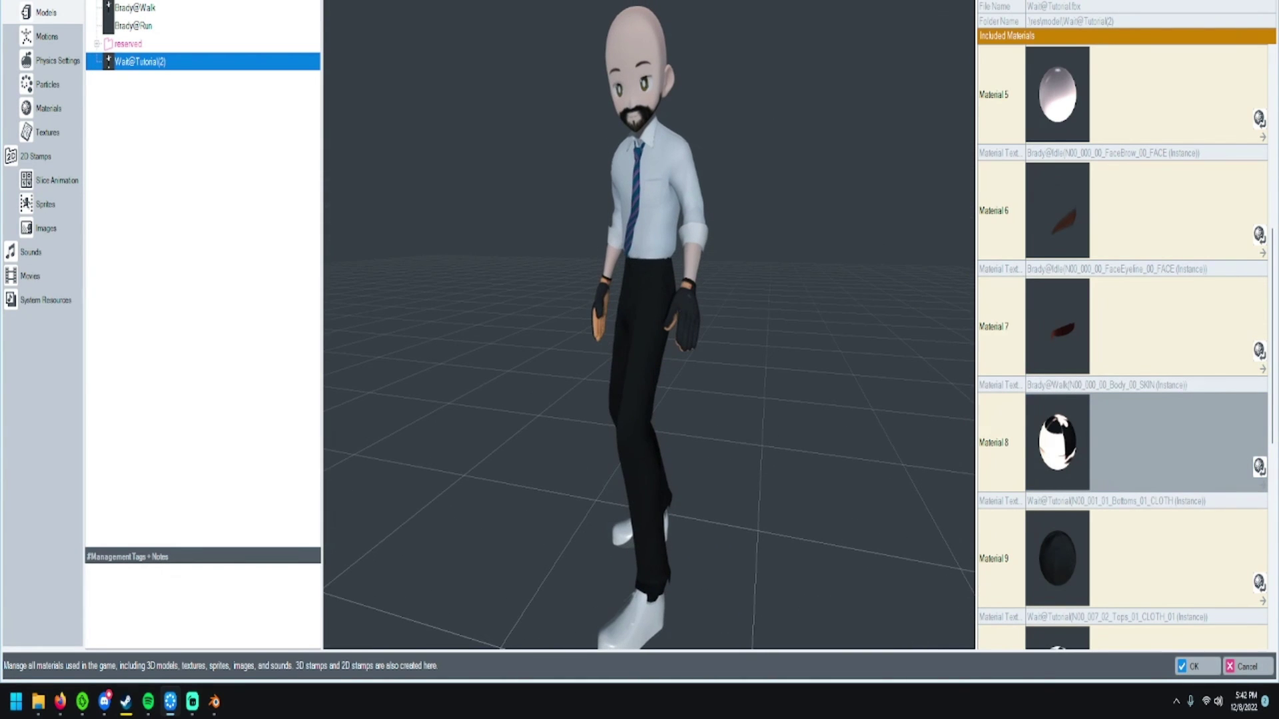
- Open Material 4's chooser, preview EyeWhite and Body_00_SKIN, and close it with Add and Exit
scroll(1123, 347, "down", 5)
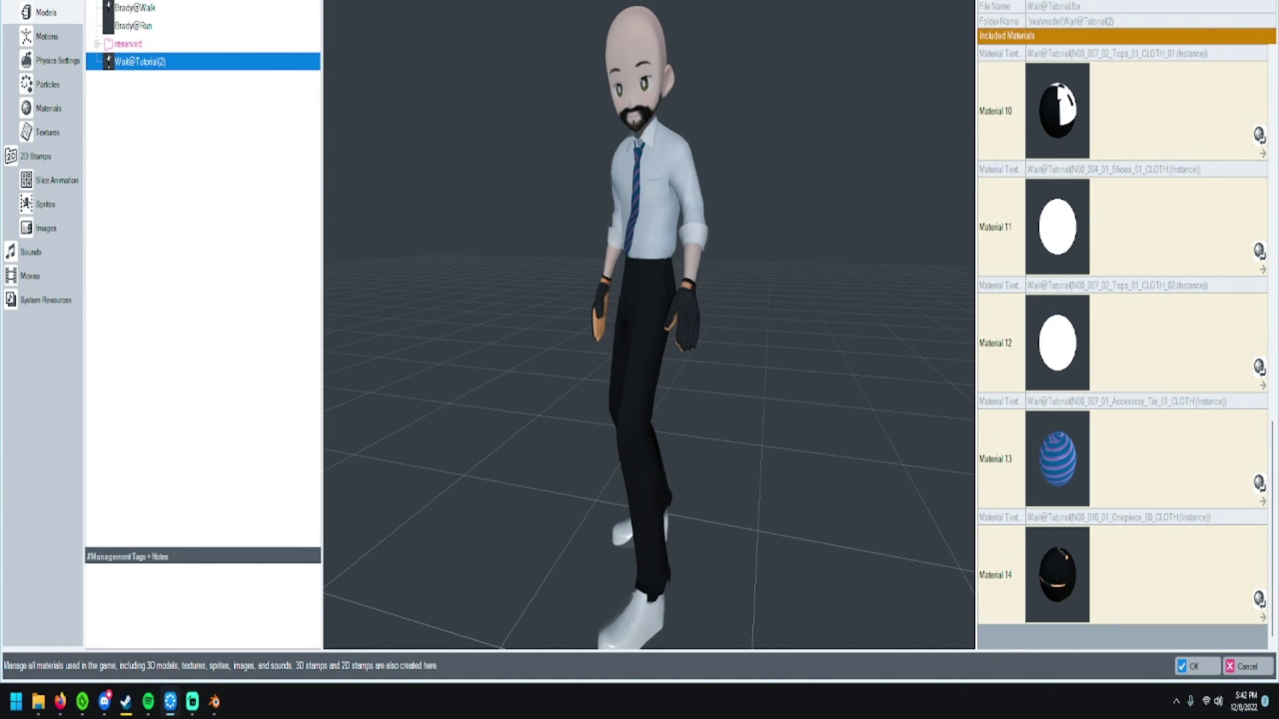
scroll(1123, 346, "up", 3)
scroll(1123, 346, "down", 3)
scroll(1123, 347, "up", 9)
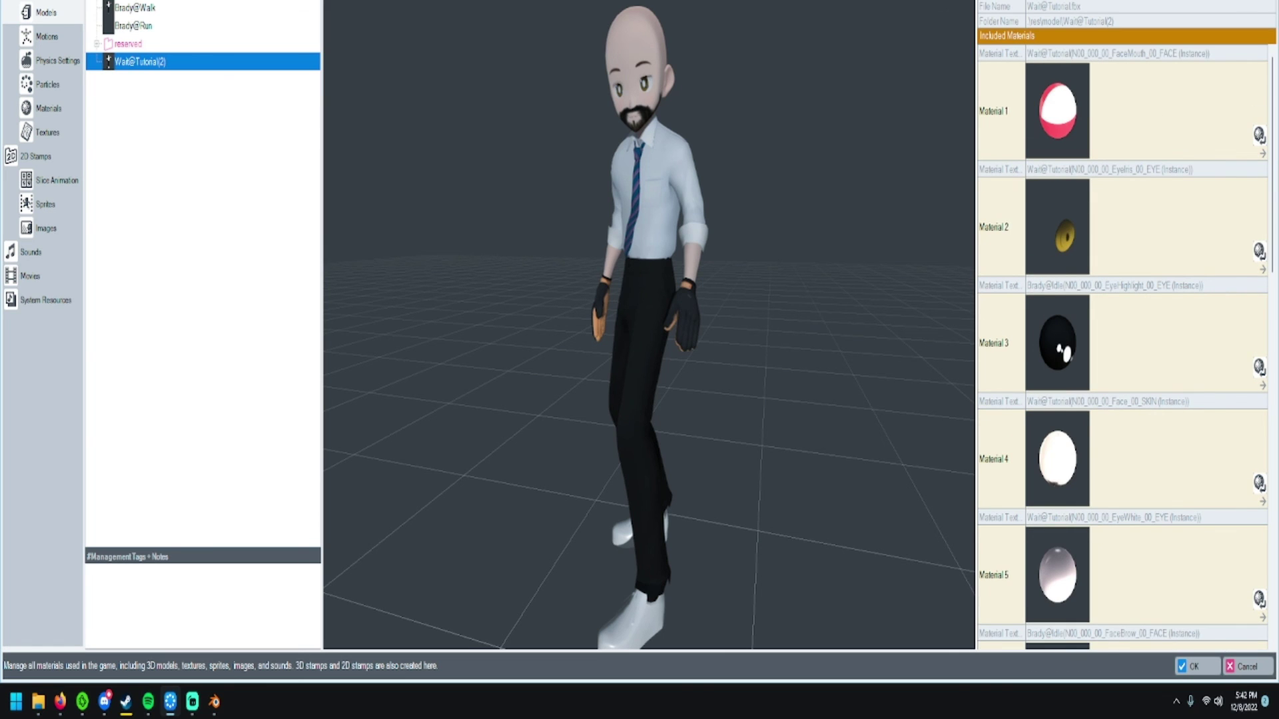
scroll(1123, 346, "down", 1)
left_click(1179, 326)
double_click(1179, 326)
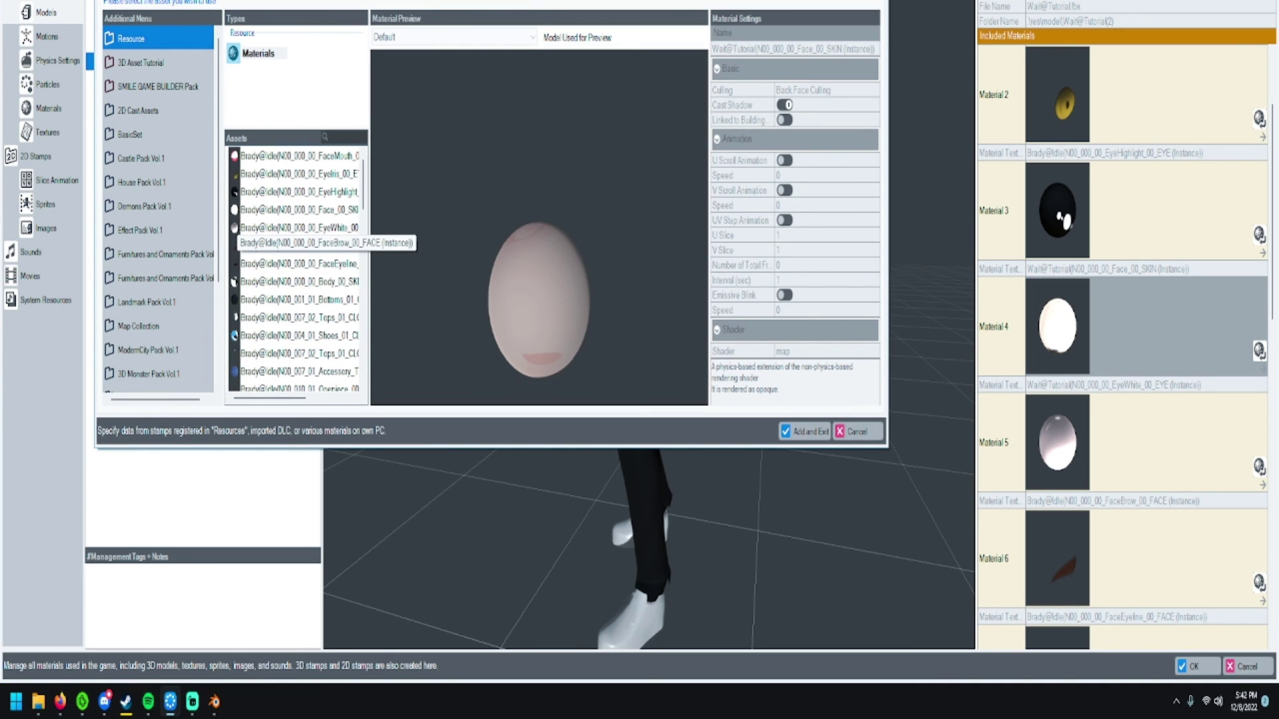
left_click(235, 228)
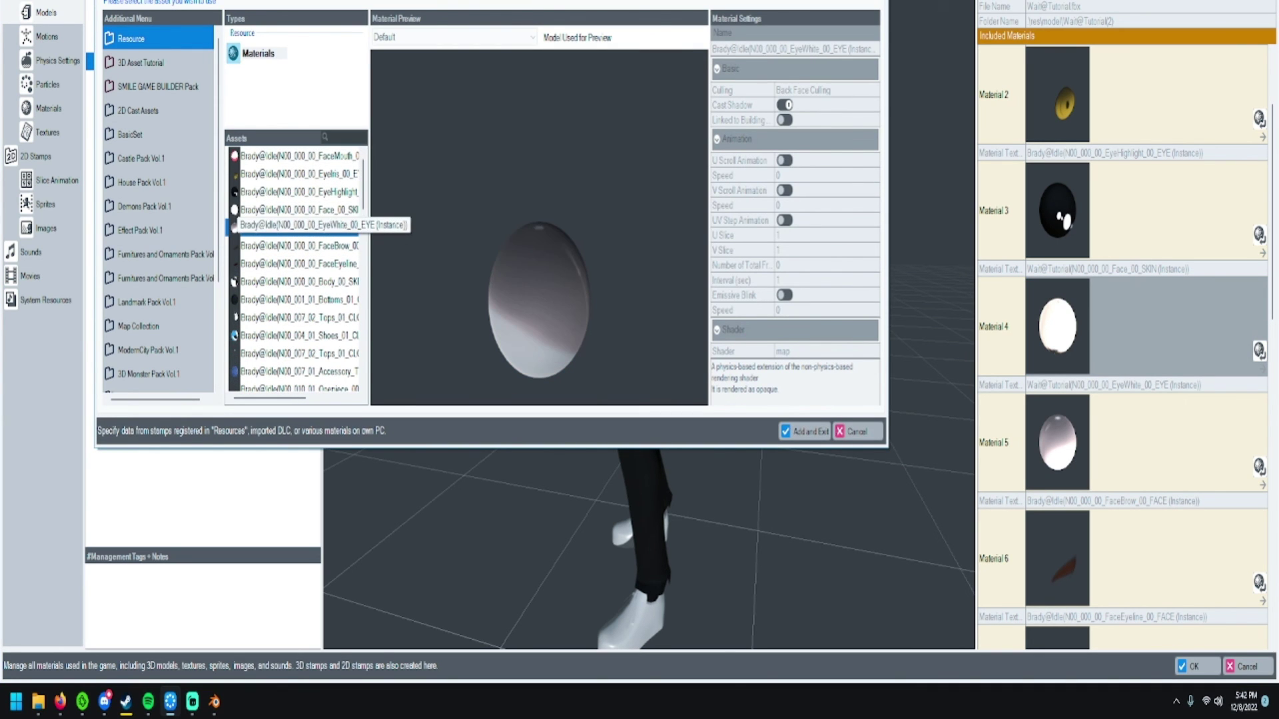
left_click(234, 280)
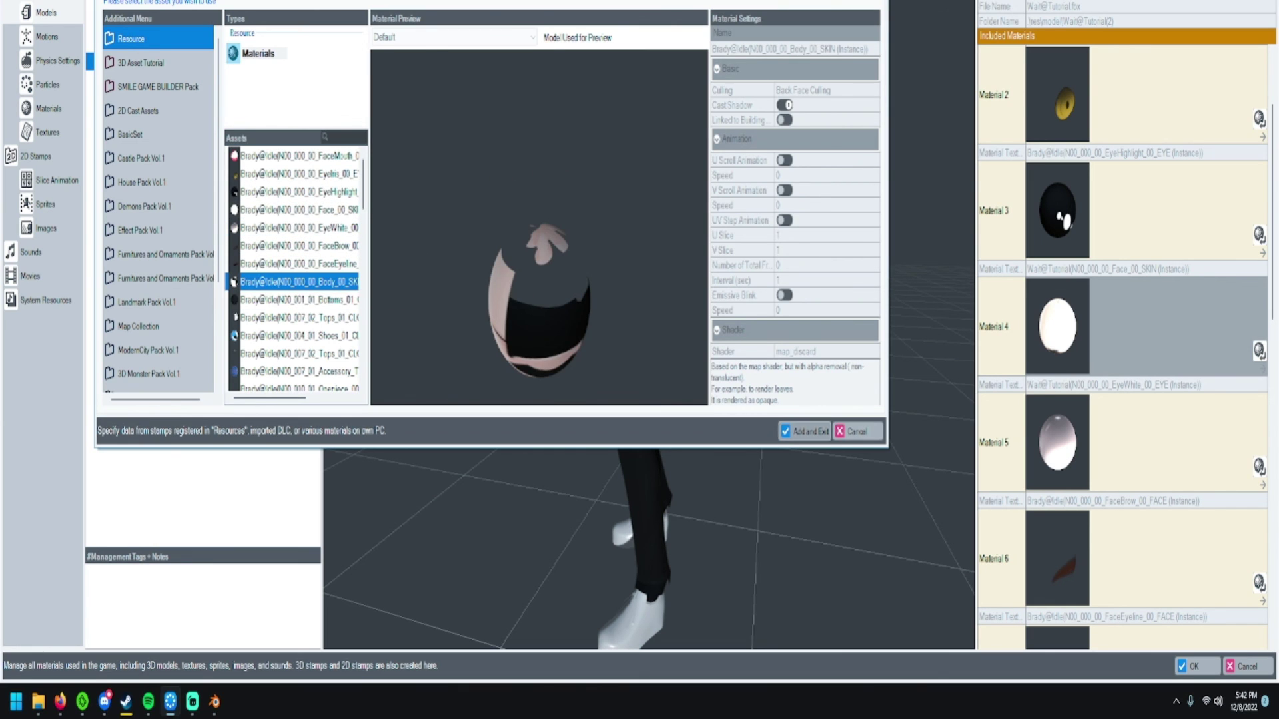
left_click(805, 432)
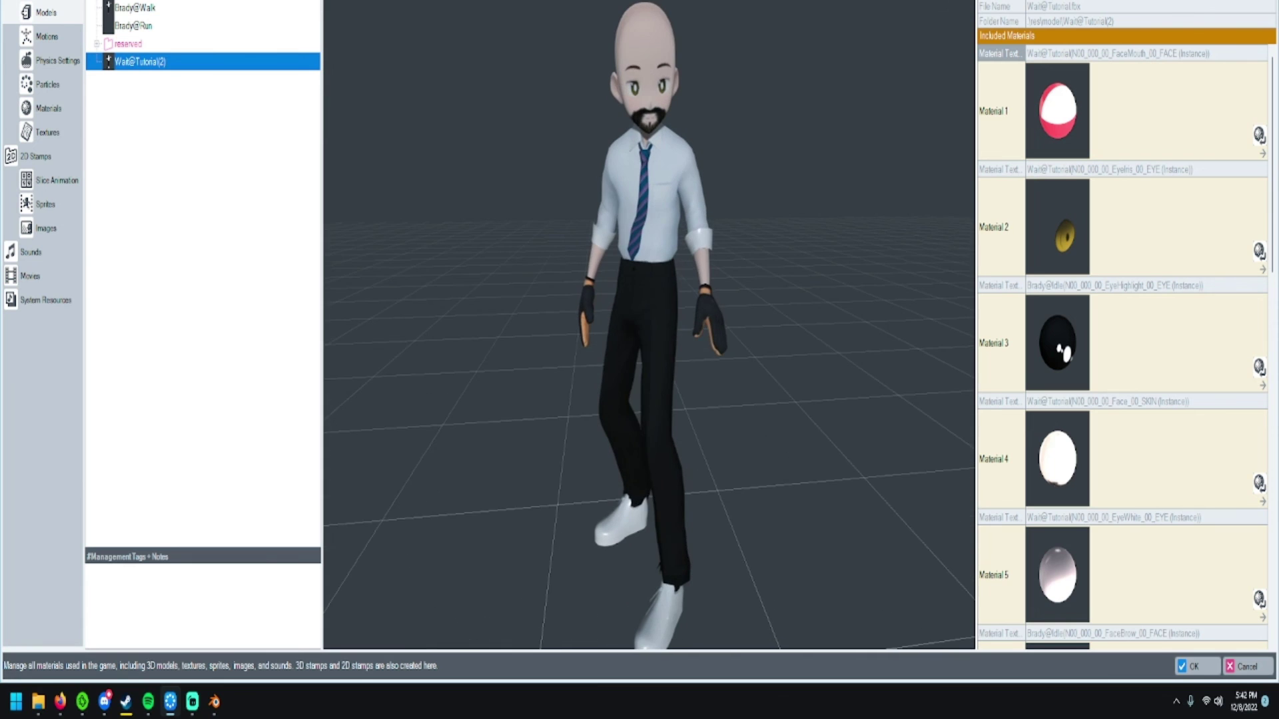
- Test-play Map_1, walking the character across the grass with S and D, then exit with Alt+F4
scroll(1125, 348, "down", 8)
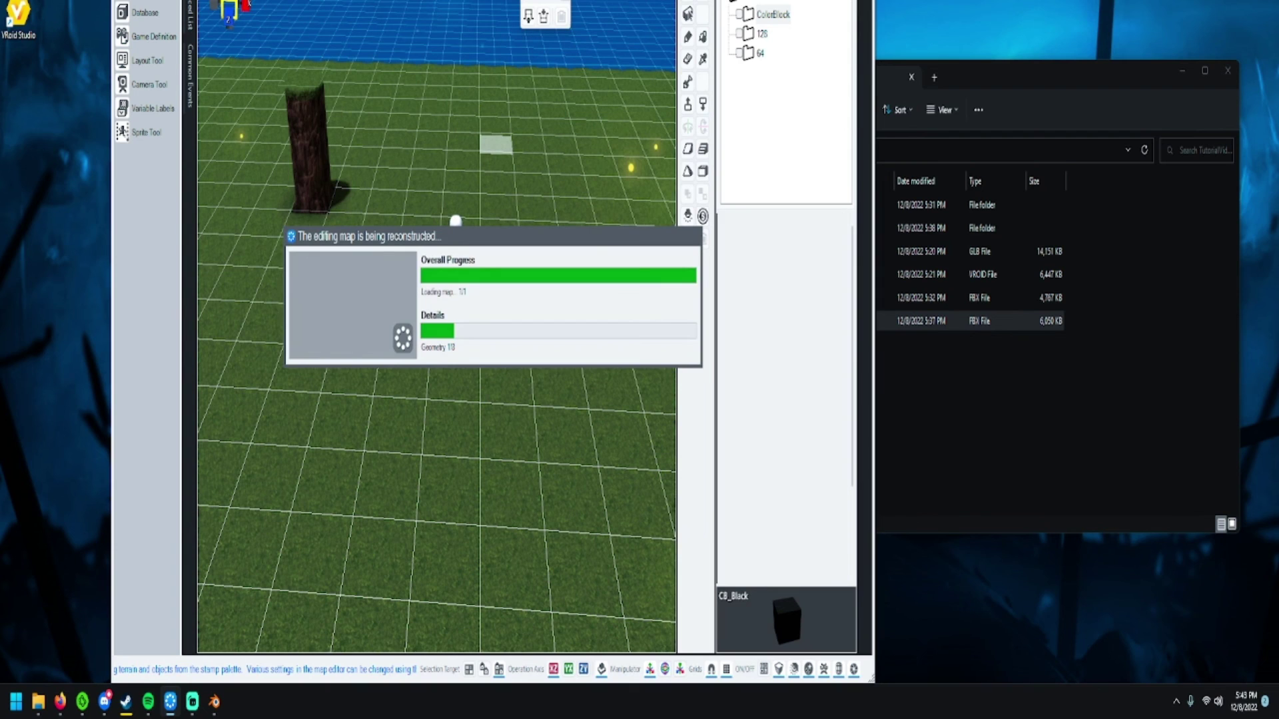
scroll(424, 180, "up", 5)
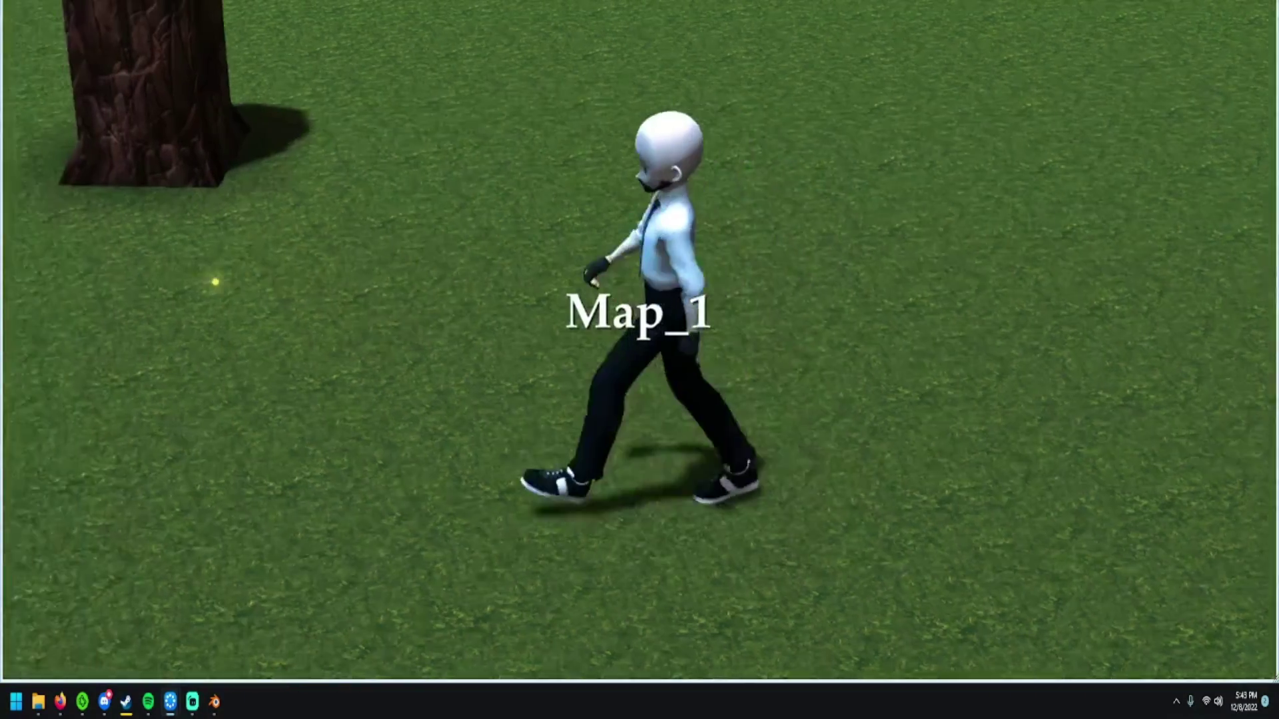
key("s")
key("d")
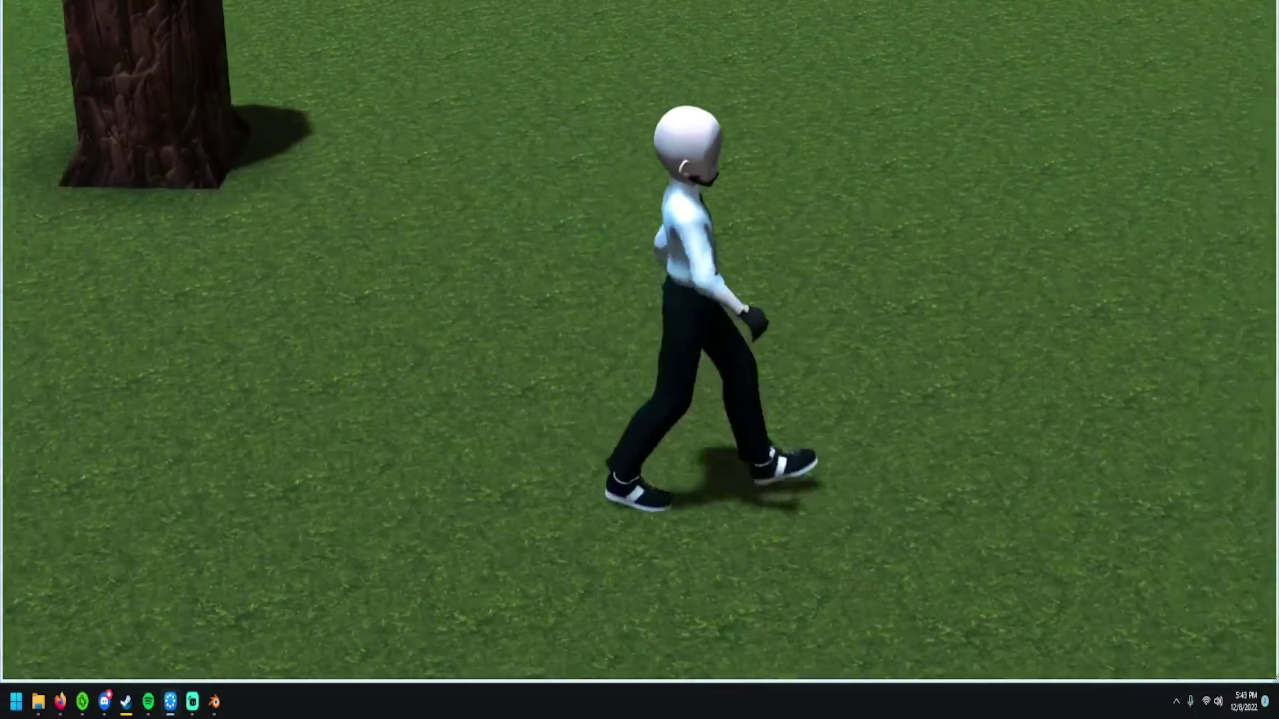
key("s")
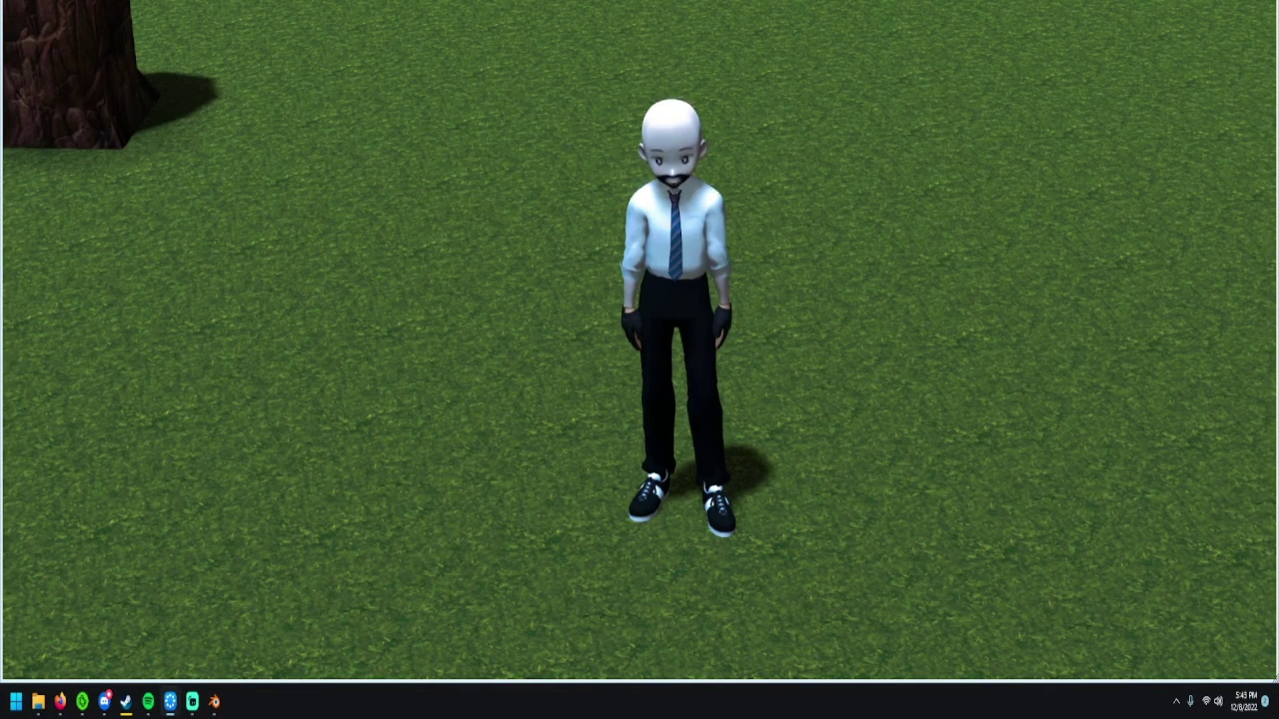
key("alt+F4")
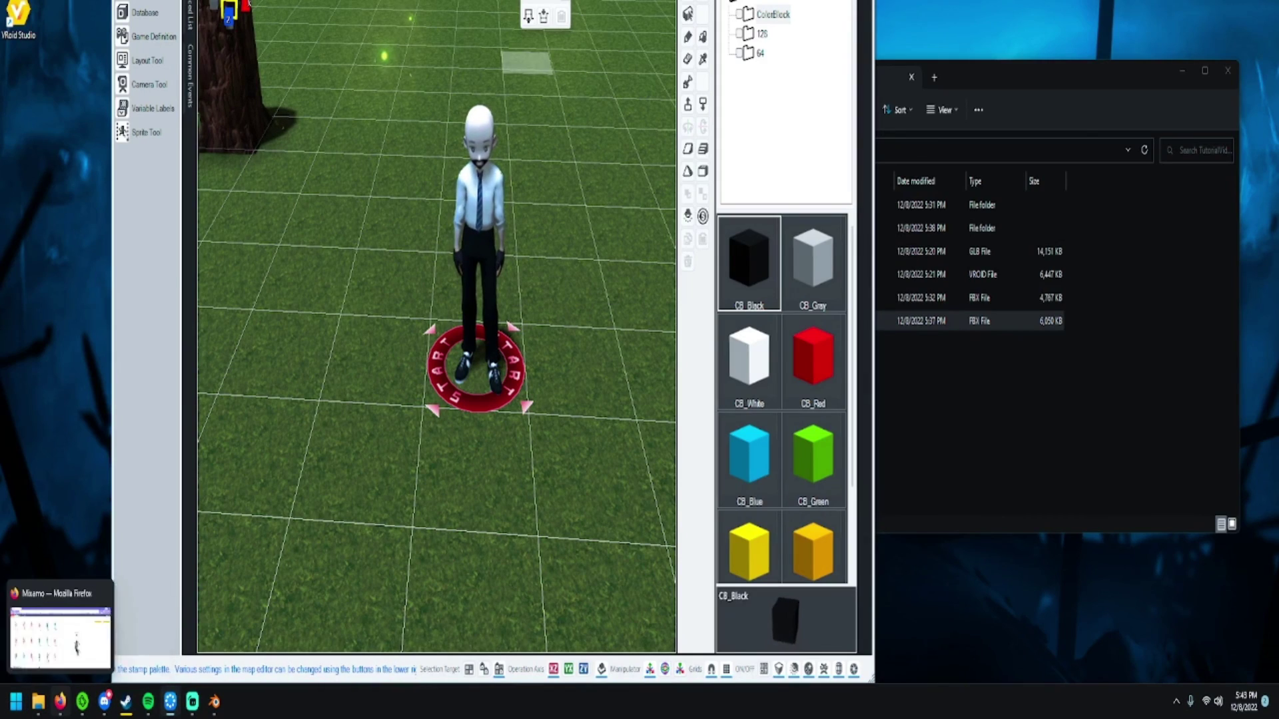
- Apply Mixamo's Walking animation to the character with In Place enabled
left_click(60, 702)
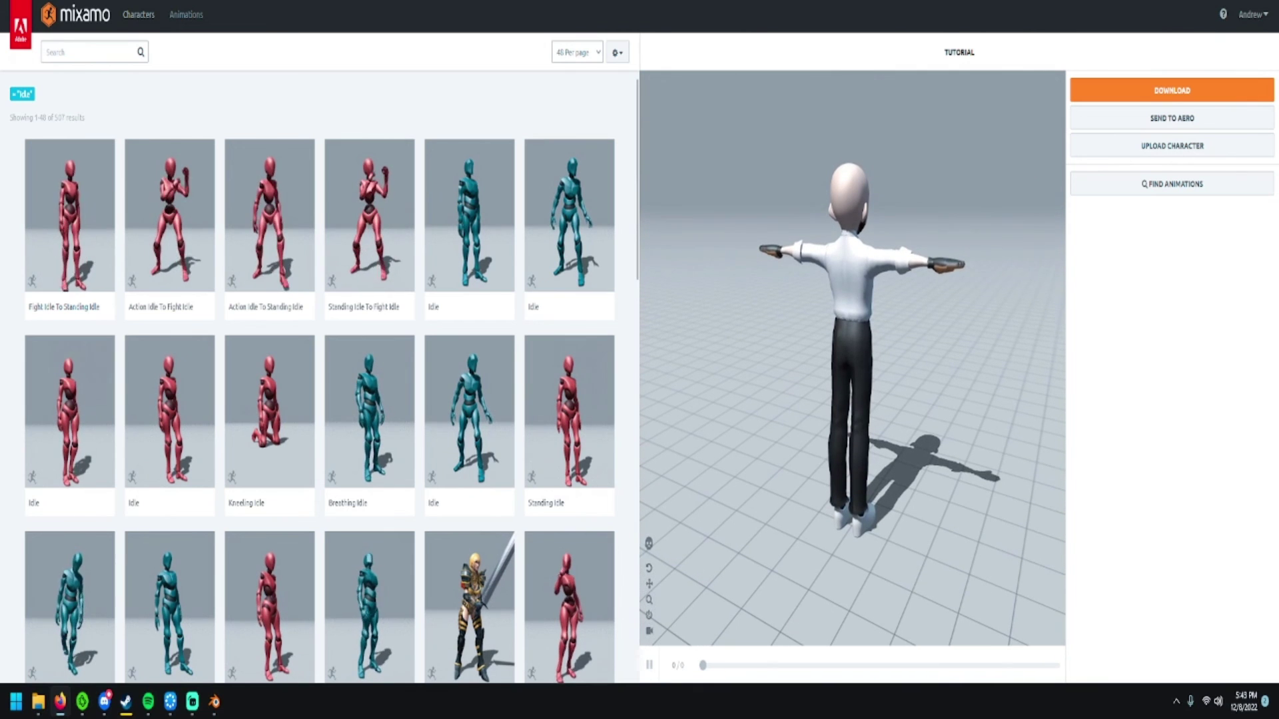
left_click(86, 52)
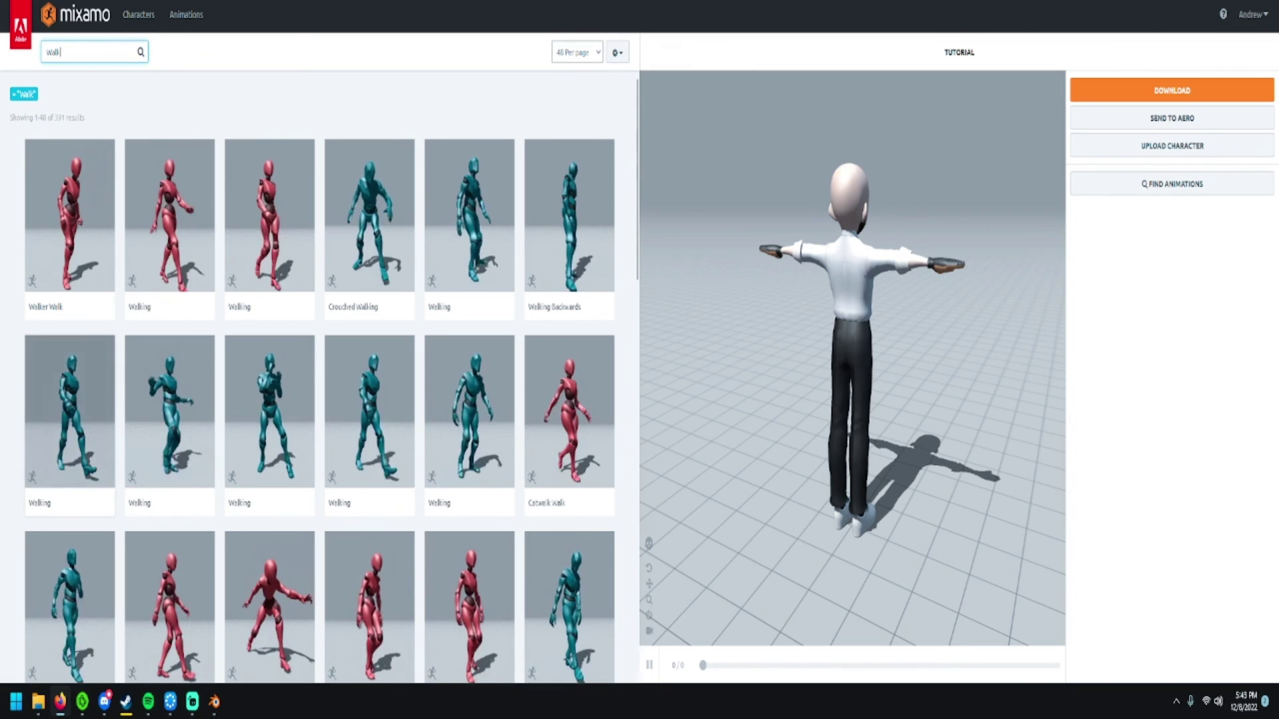
left_click(70, 413)
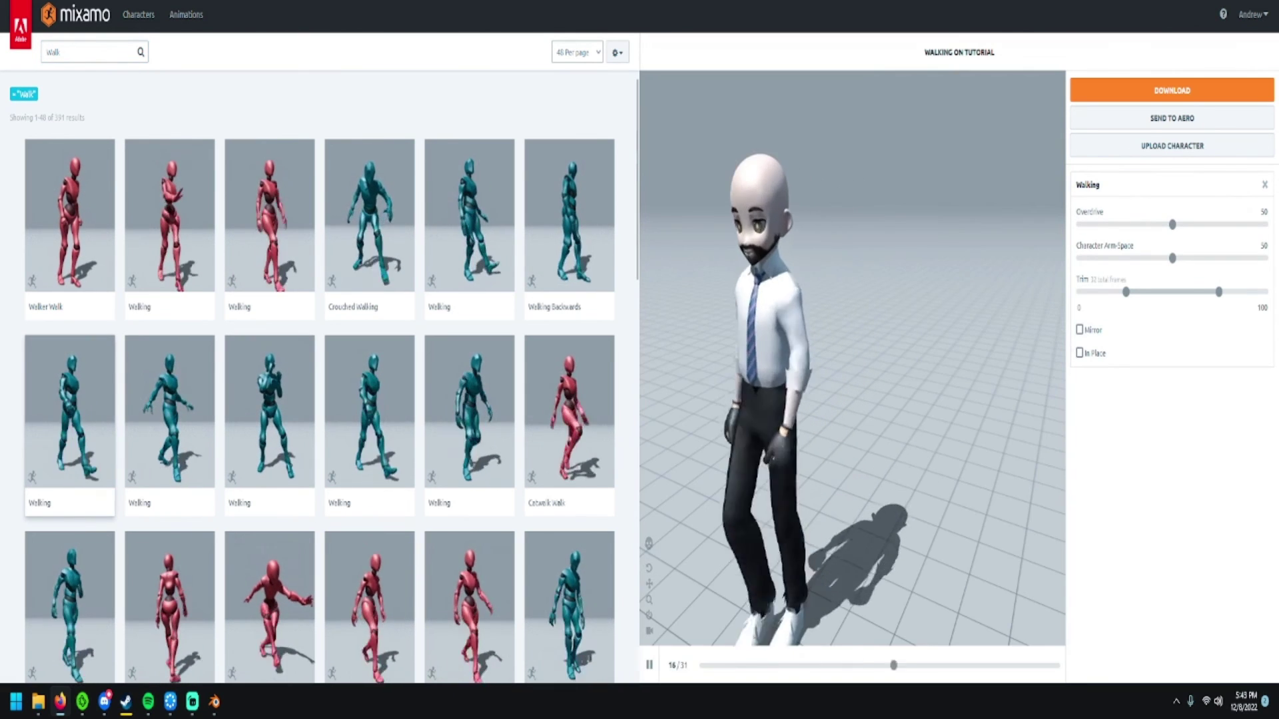
left_click(1080, 353)
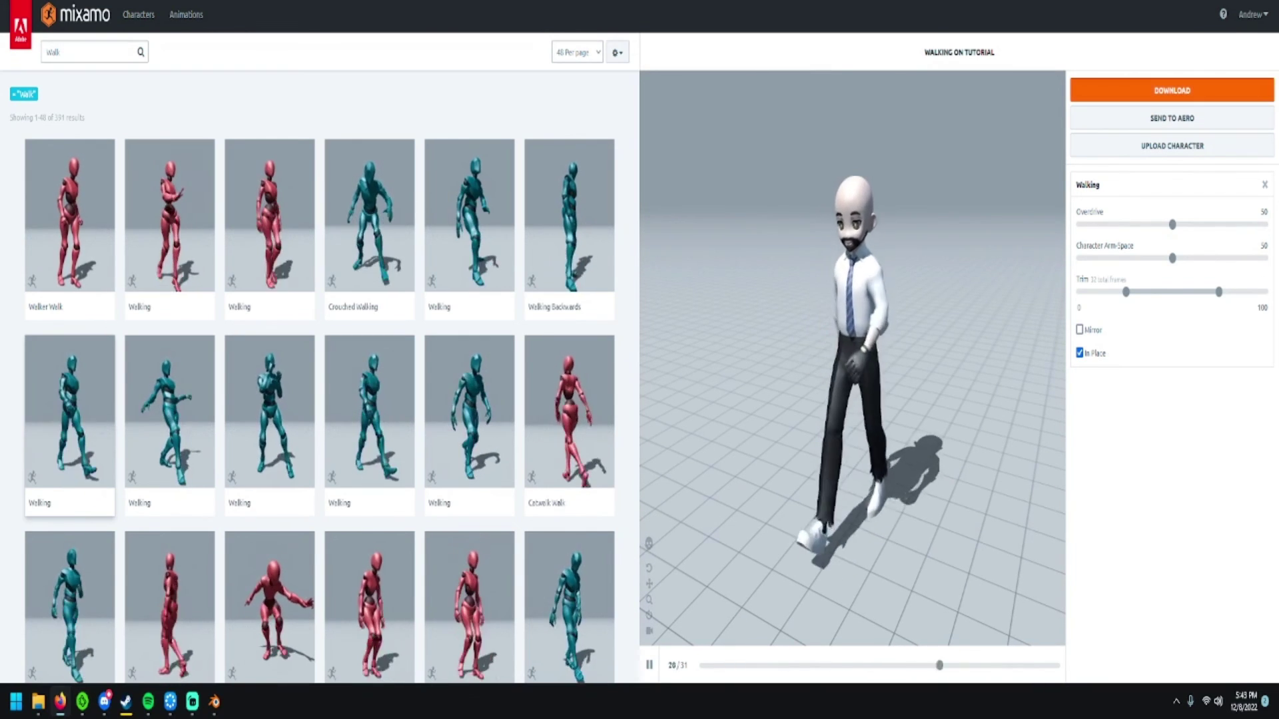
- Download the walk animation as FBX Binary with Skin set to Without Skin
left_click(1172, 90)
left_click(724, 153)
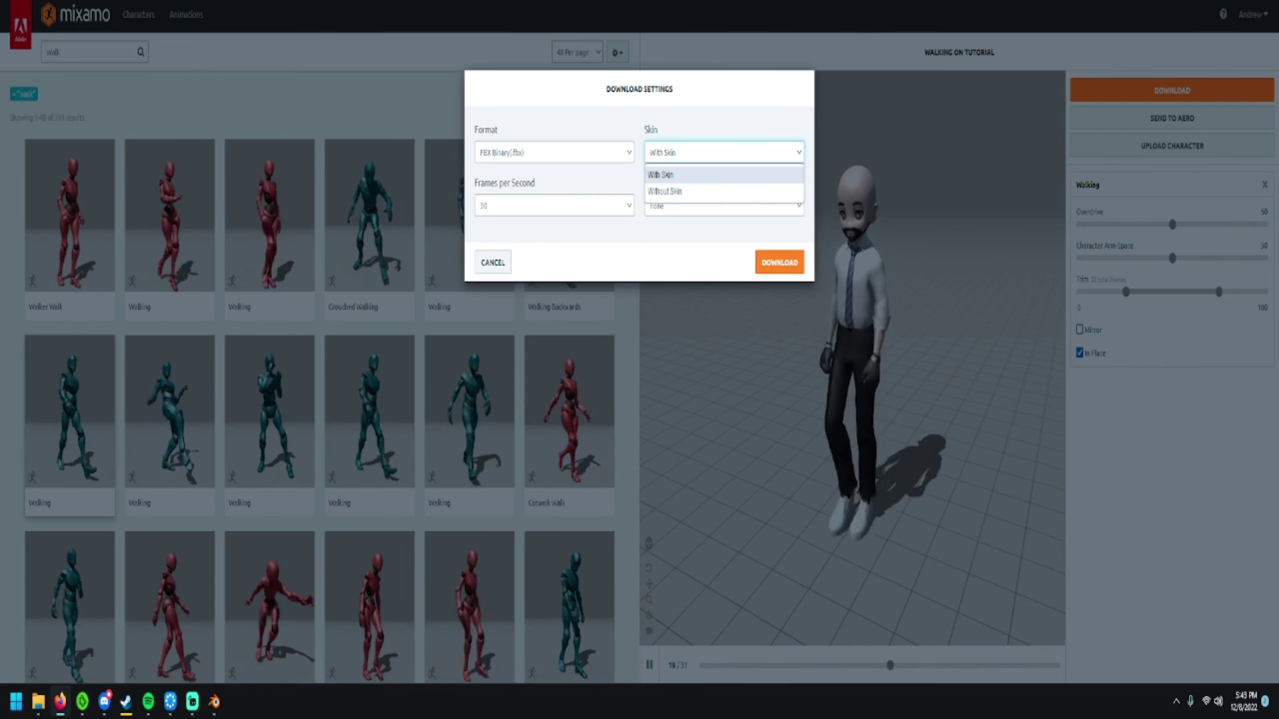
left_click(665, 191)
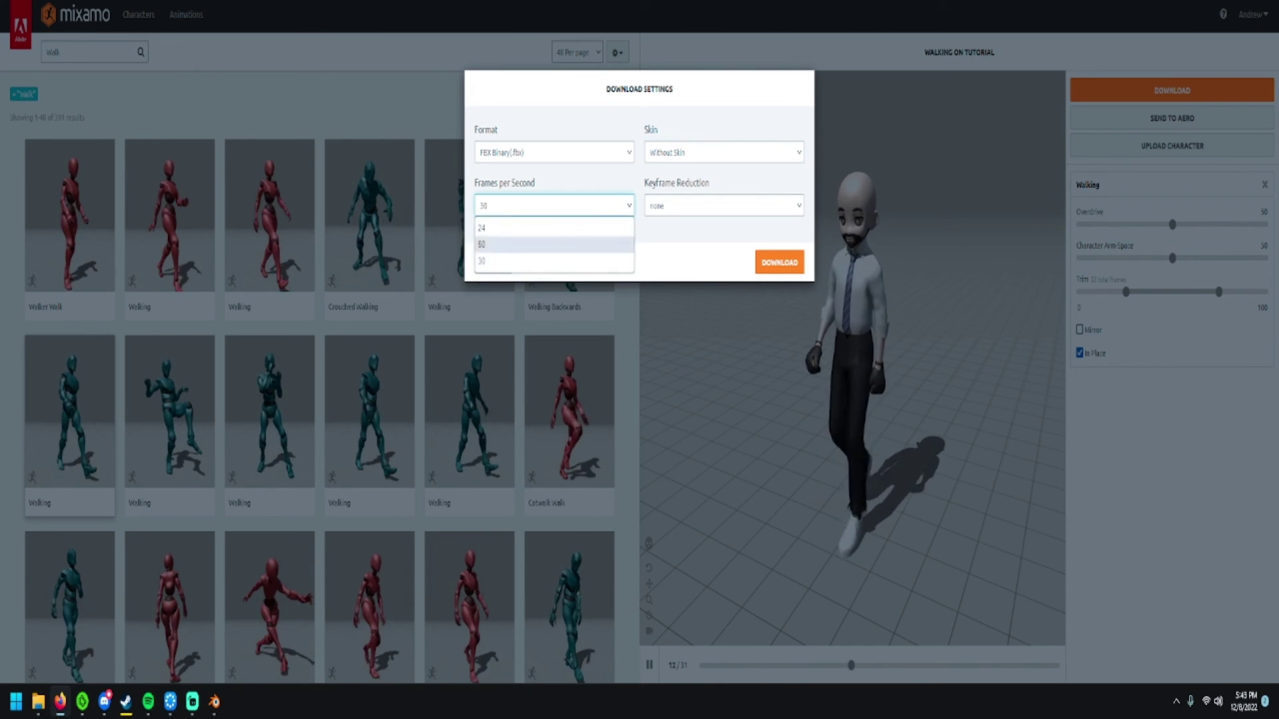